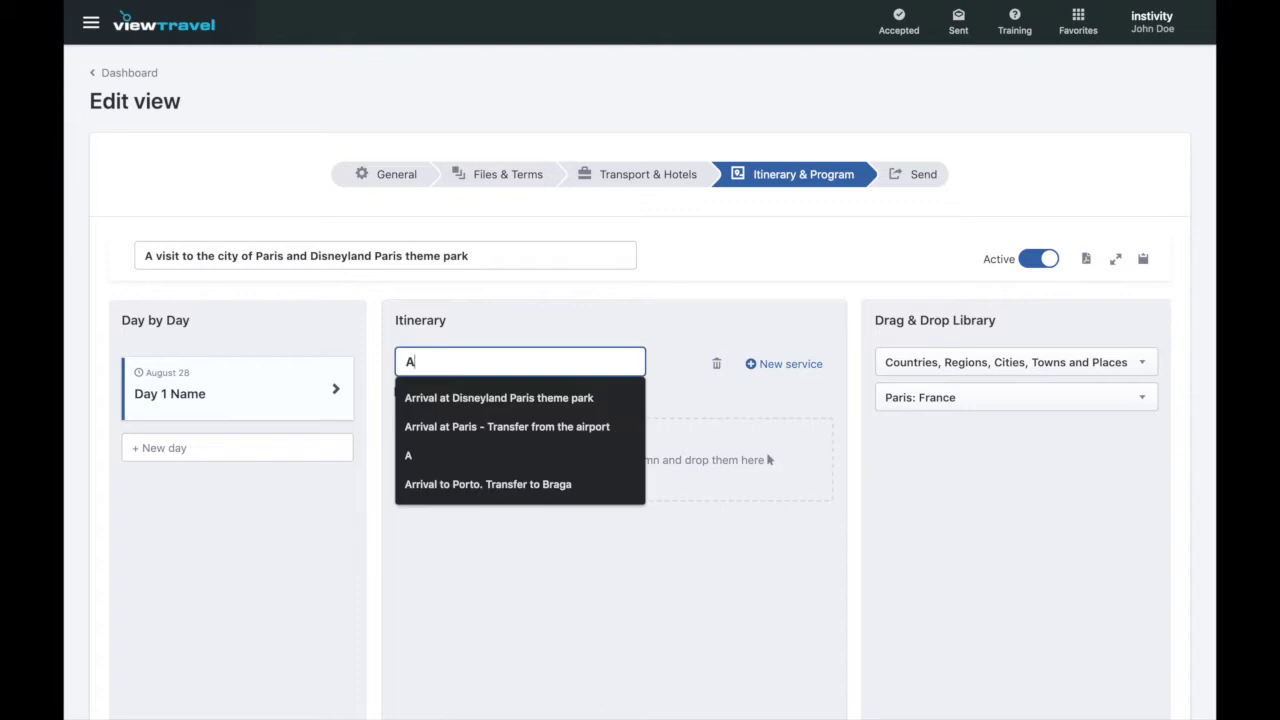
# Name the August 28 day "Arrival at Paris - Transfer from the airport".
pyautogui.click(472, 426)
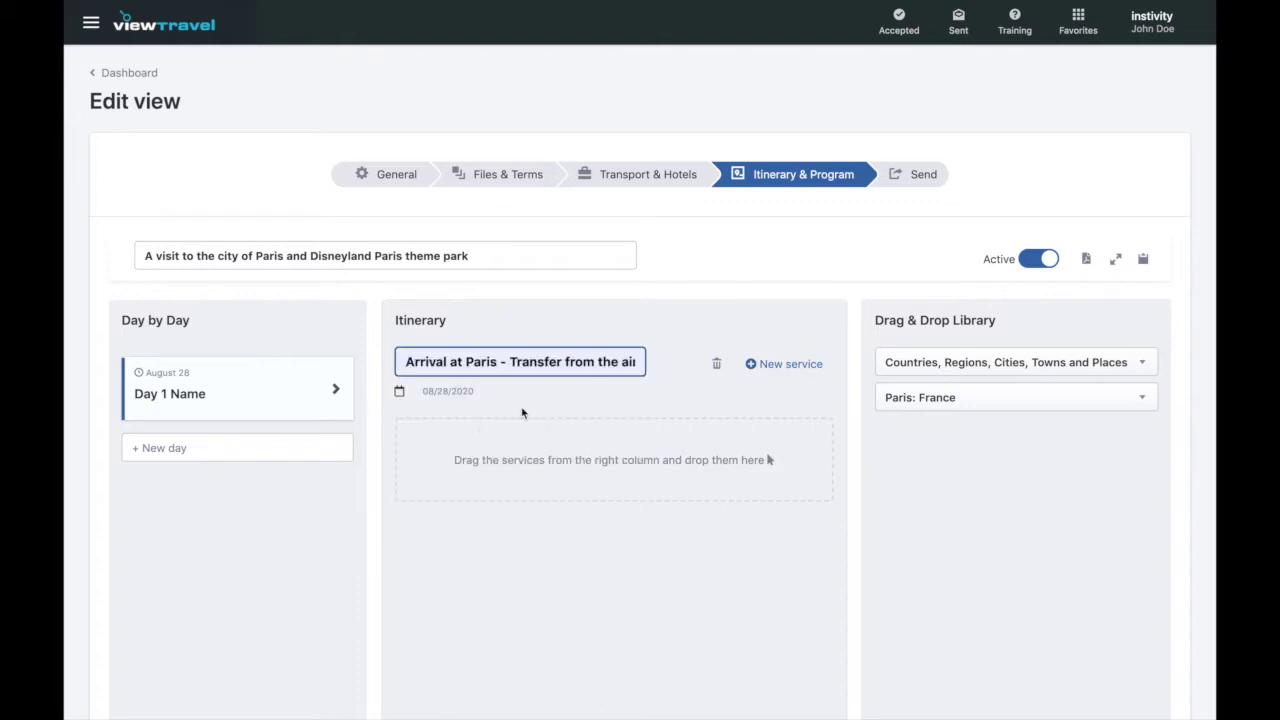
pyautogui.click(700, 407)
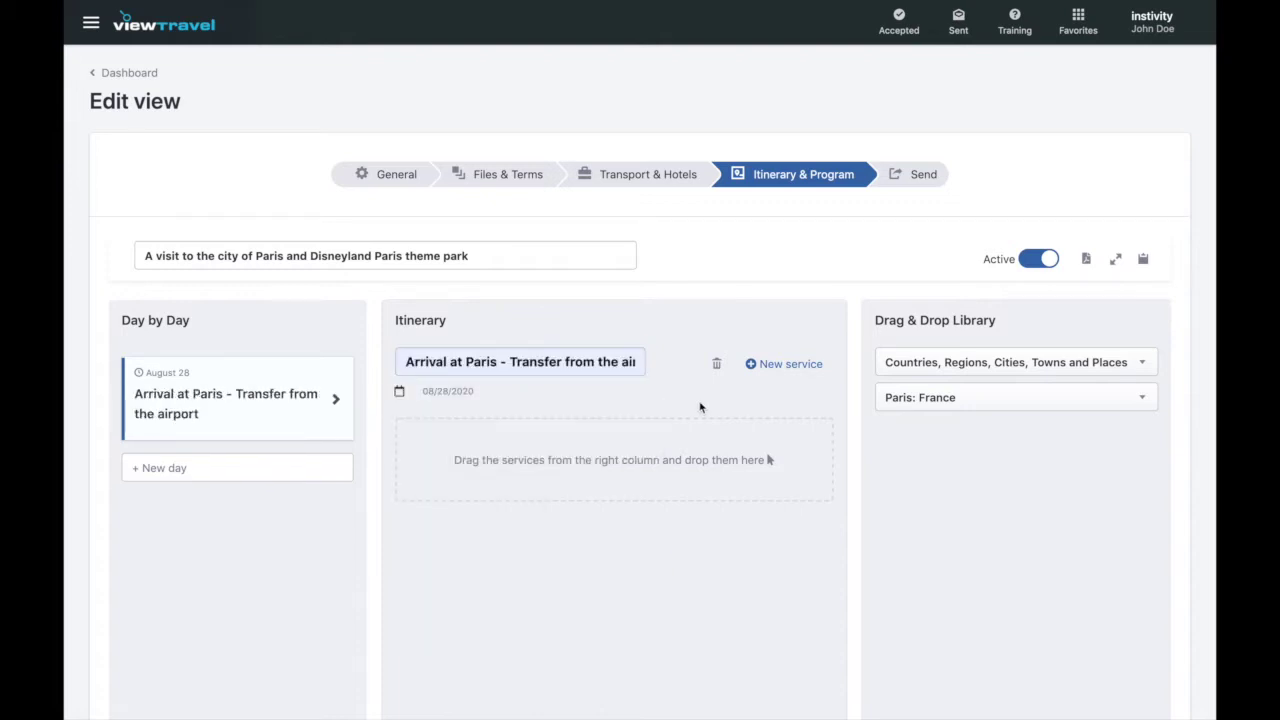
# Start a new service for the day with category Transportation and destination Paris: France.
pyautogui.click(785, 364)
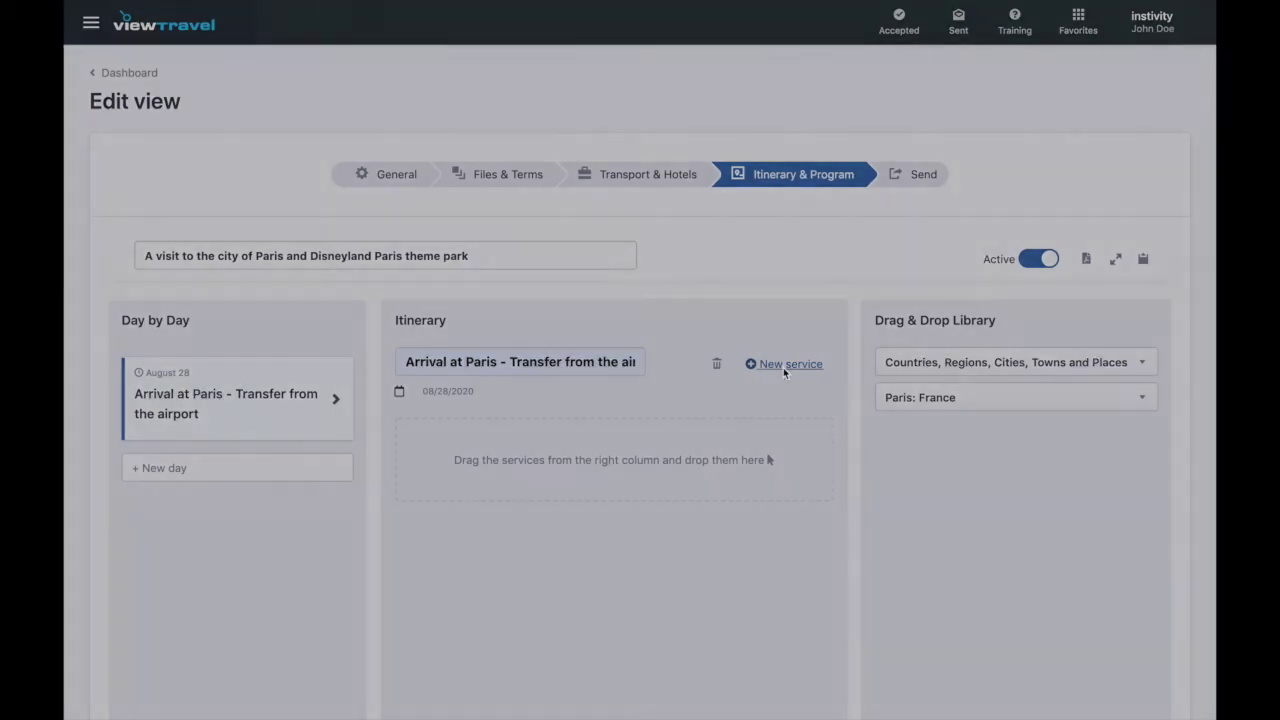
pyautogui.click(848, 129)
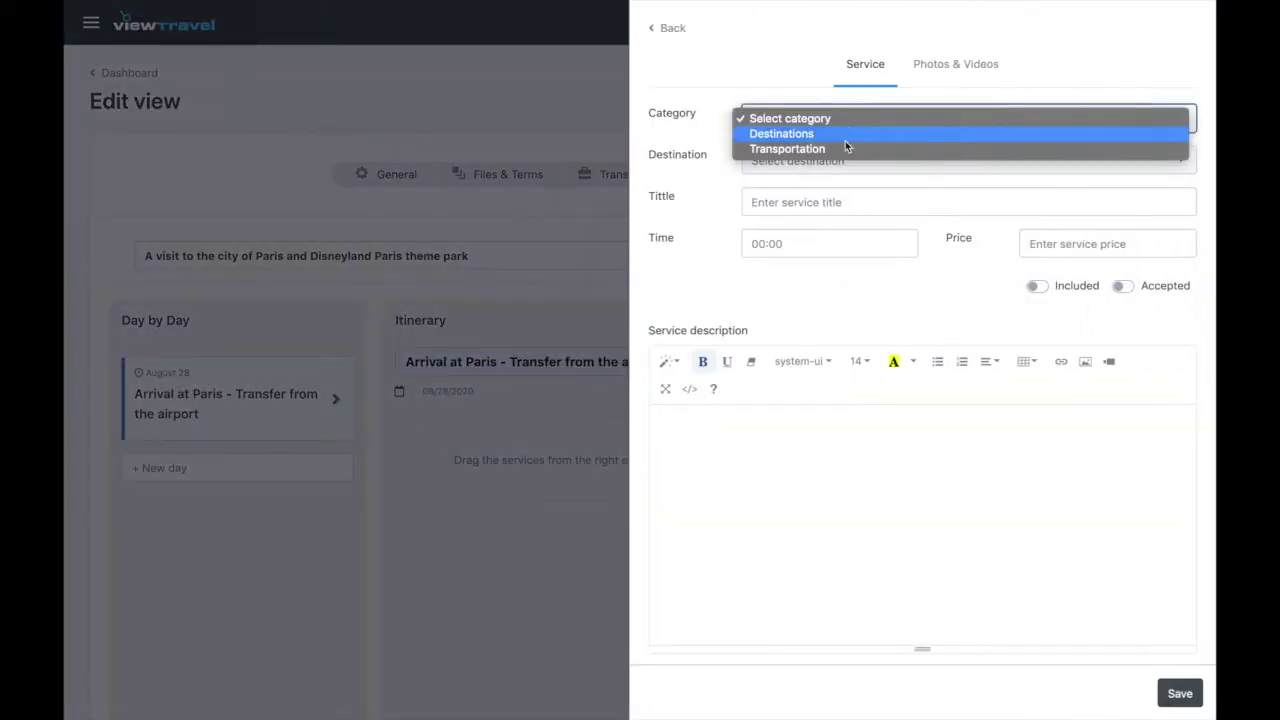
pyautogui.click(842, 149)
pyautogui.click(855, 170)
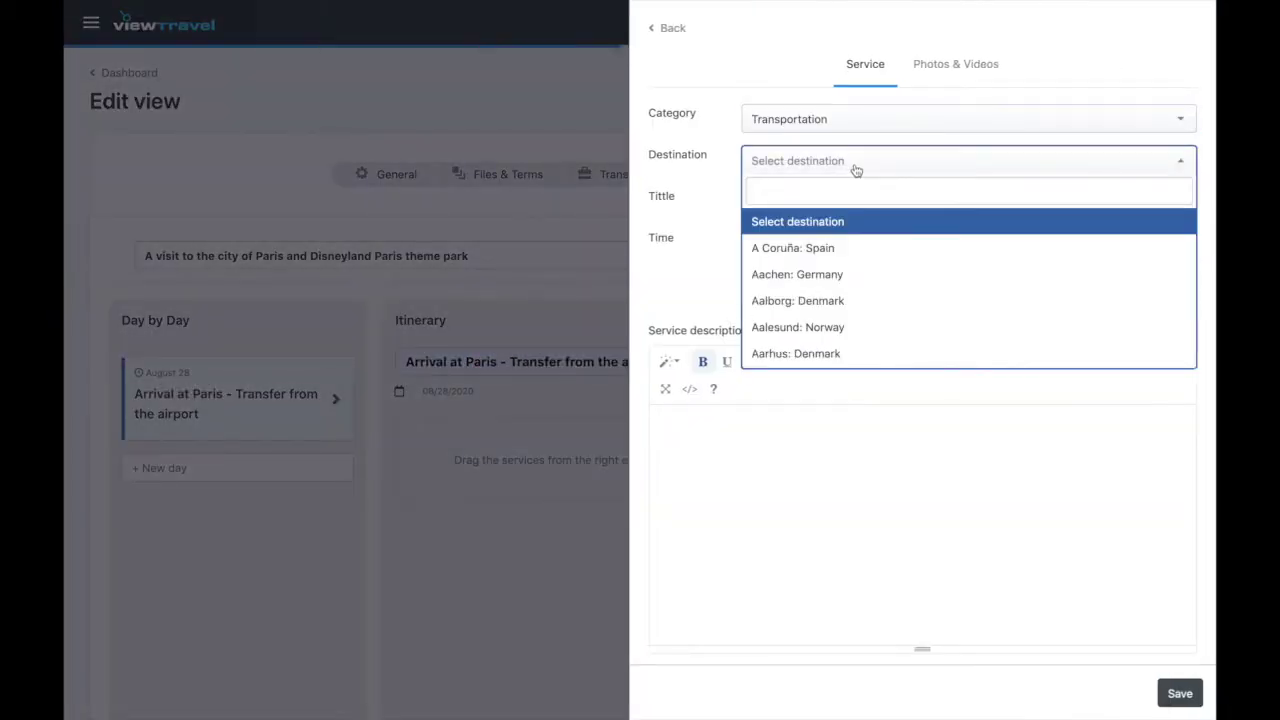
pyautogui.write('par')
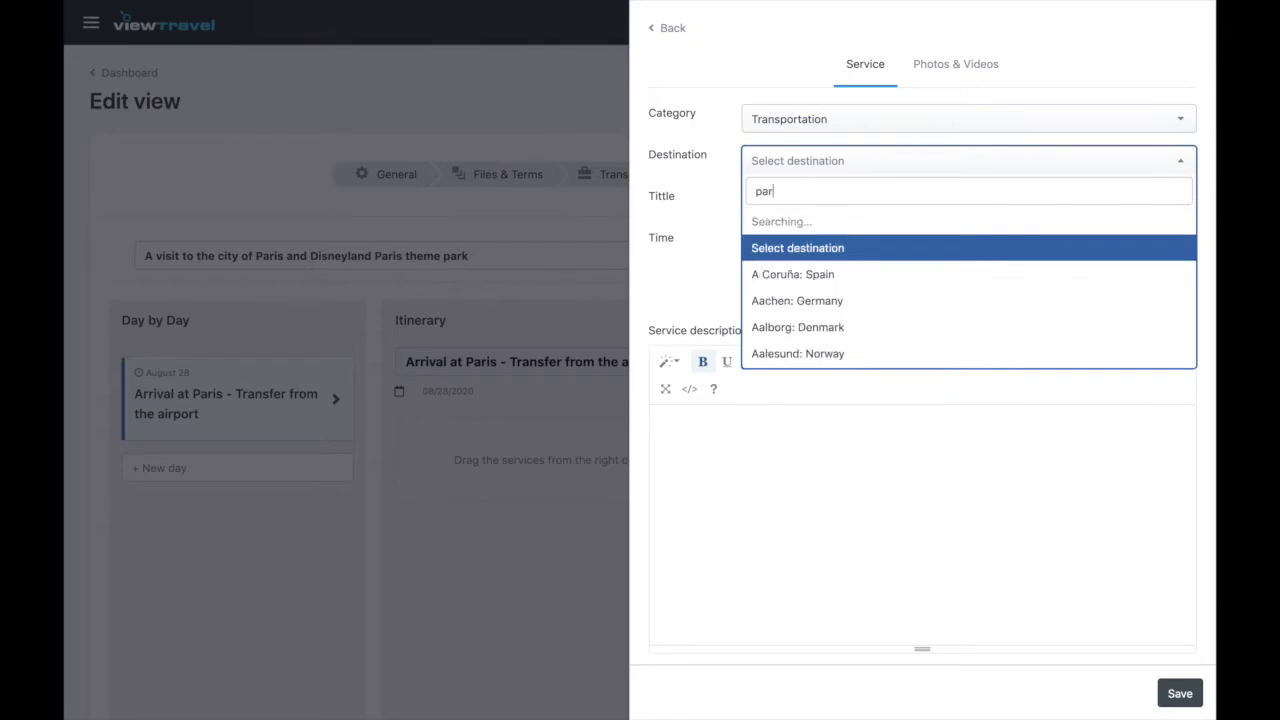
pyautogui.click(847, 258)
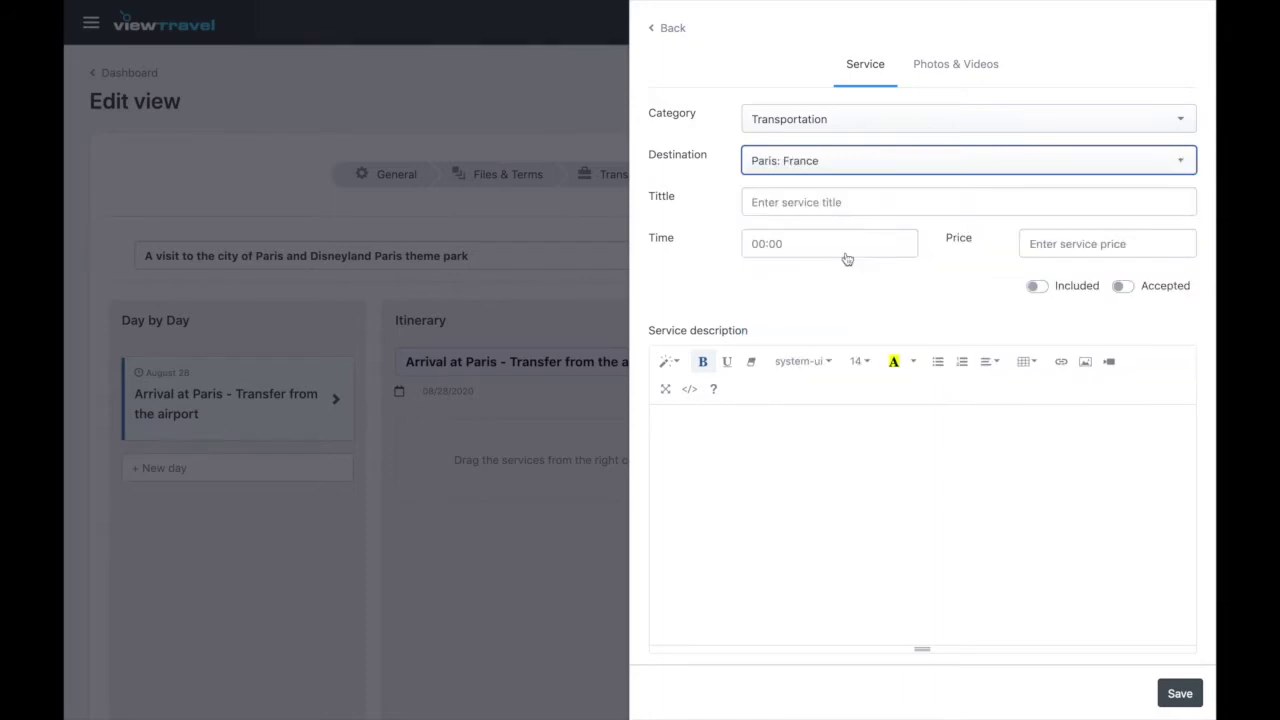
# Title the new service "Transfer from the airport", set its time to 15:30 and save it.
pyautogui.click(801, 204)
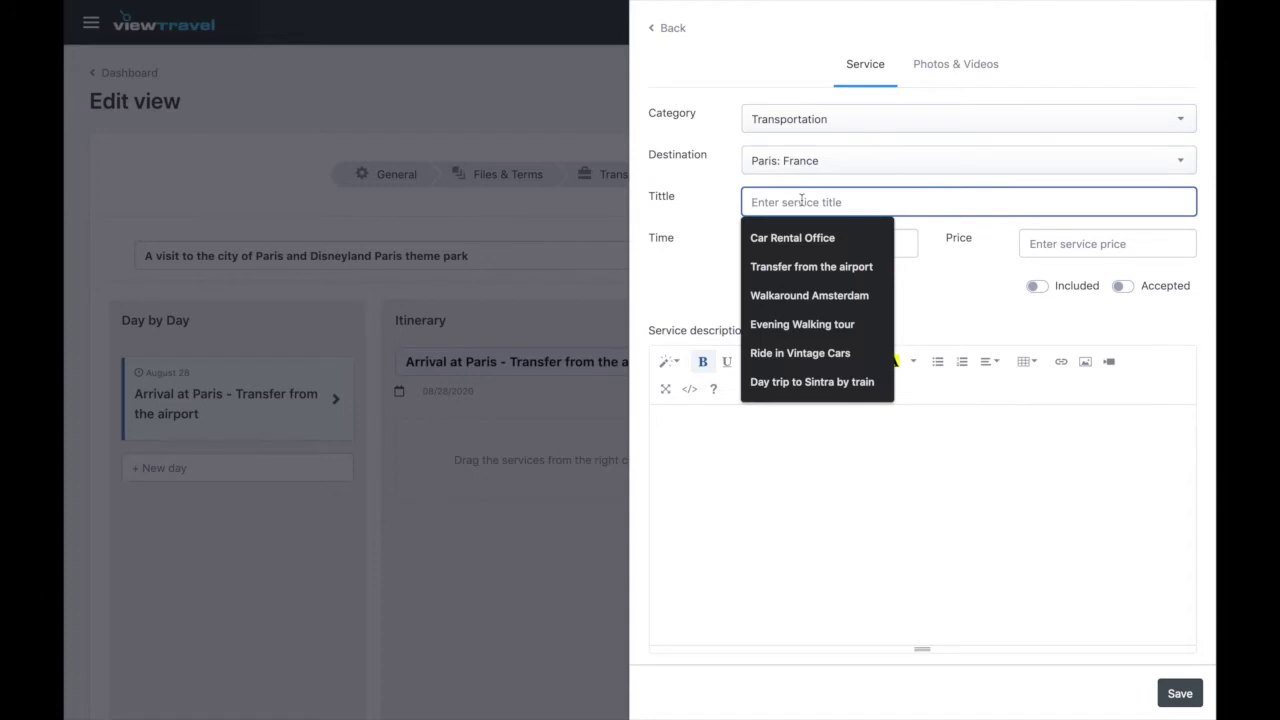
pyautogui.write('Transfer from the airport')
pyautogui.click(817, 240)
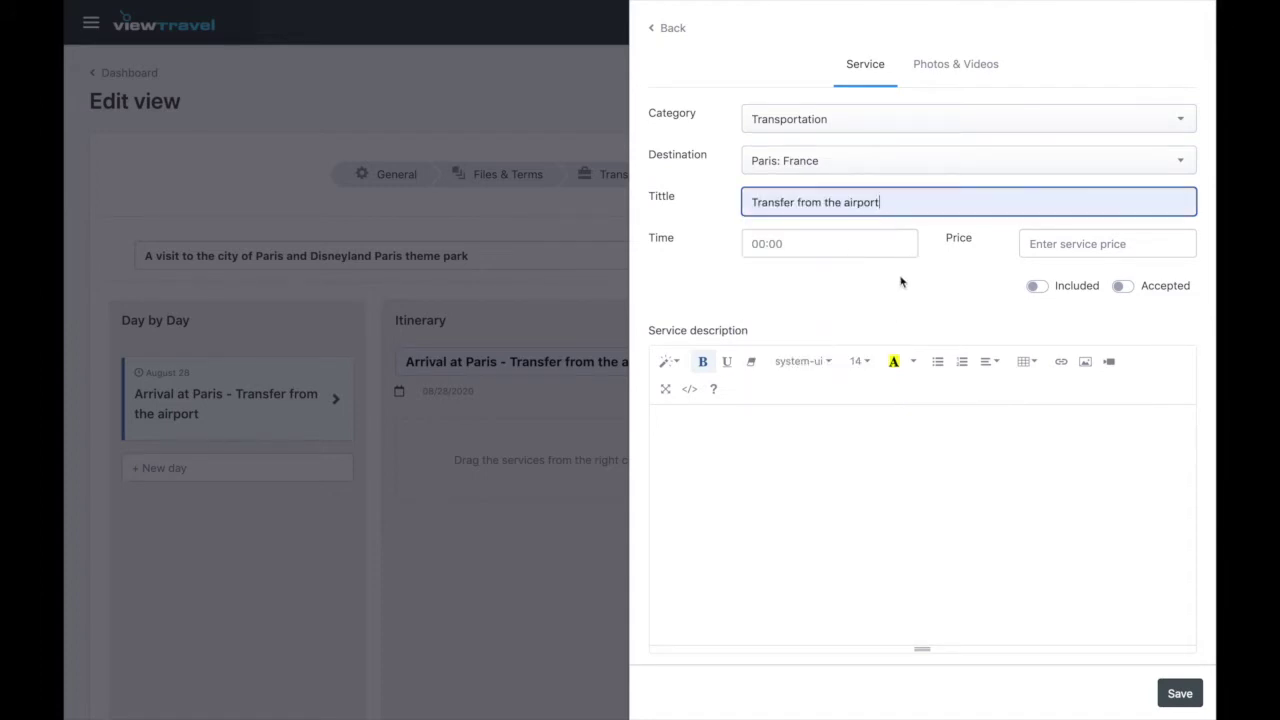
pyautogui.click(760, 250)
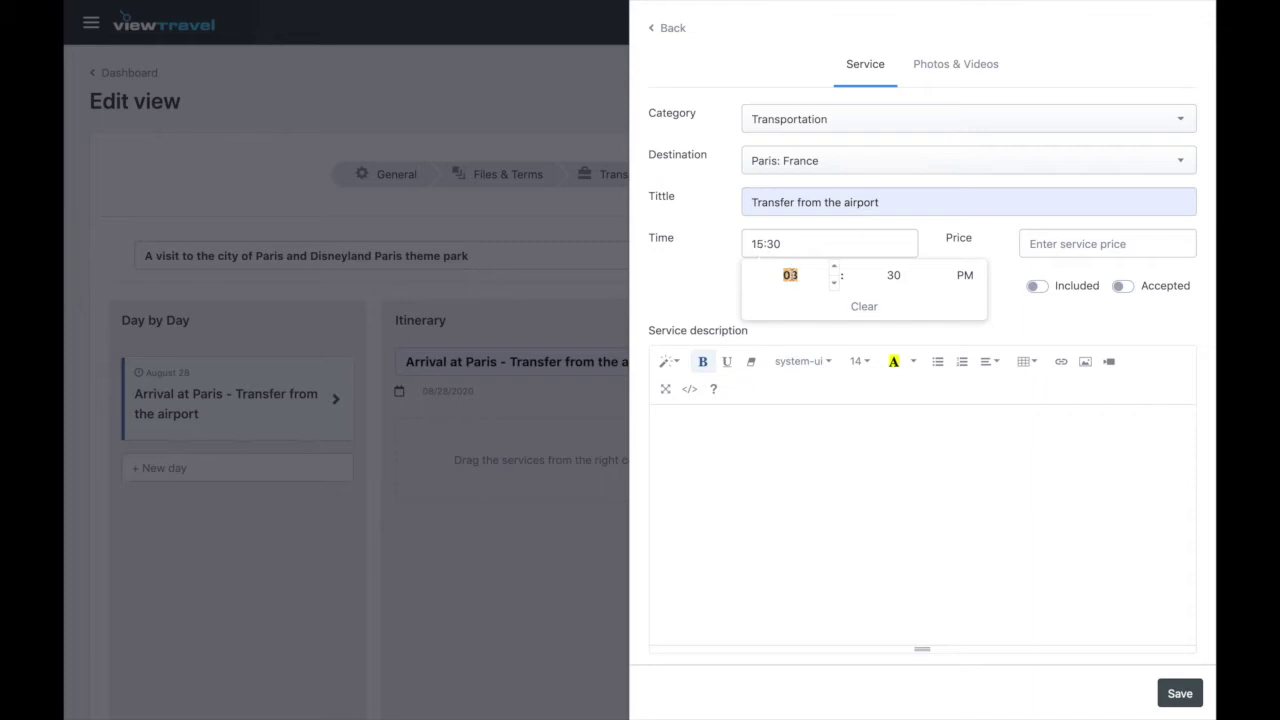
pyautogui.click(895, 278)
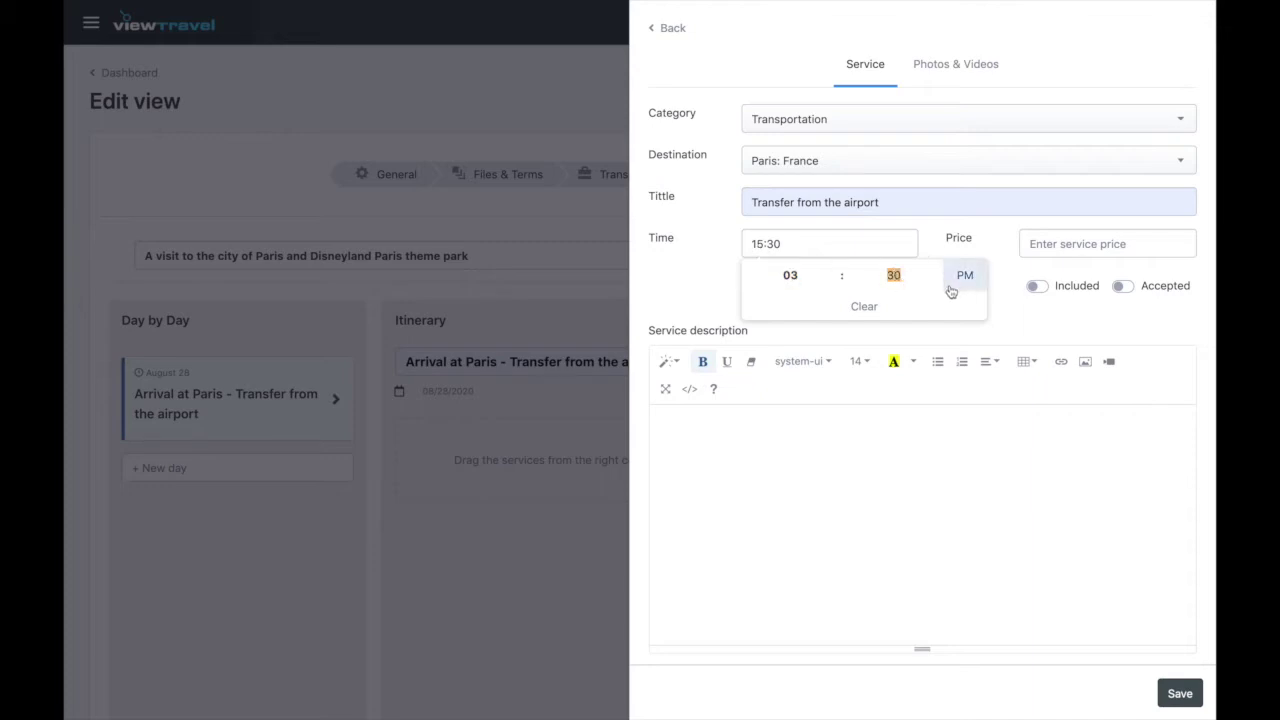
pyautogui.click(1048, 327)
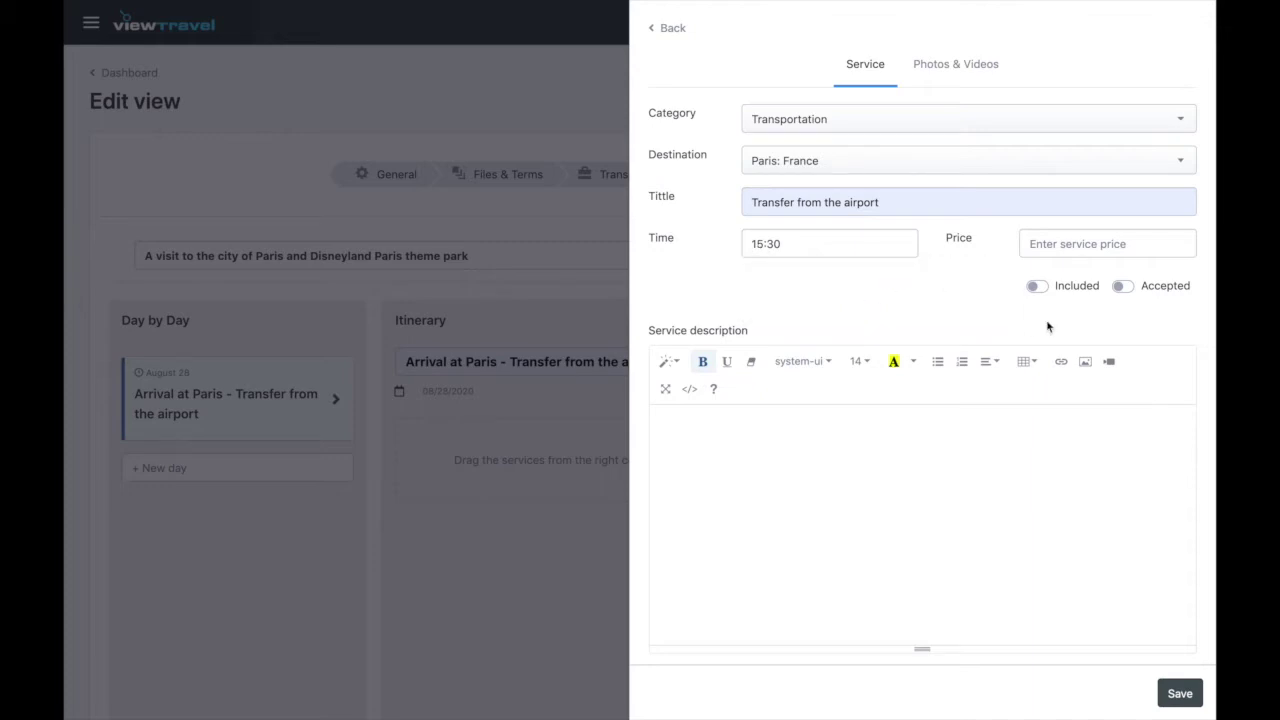
pyautogui.click(1197, 701)
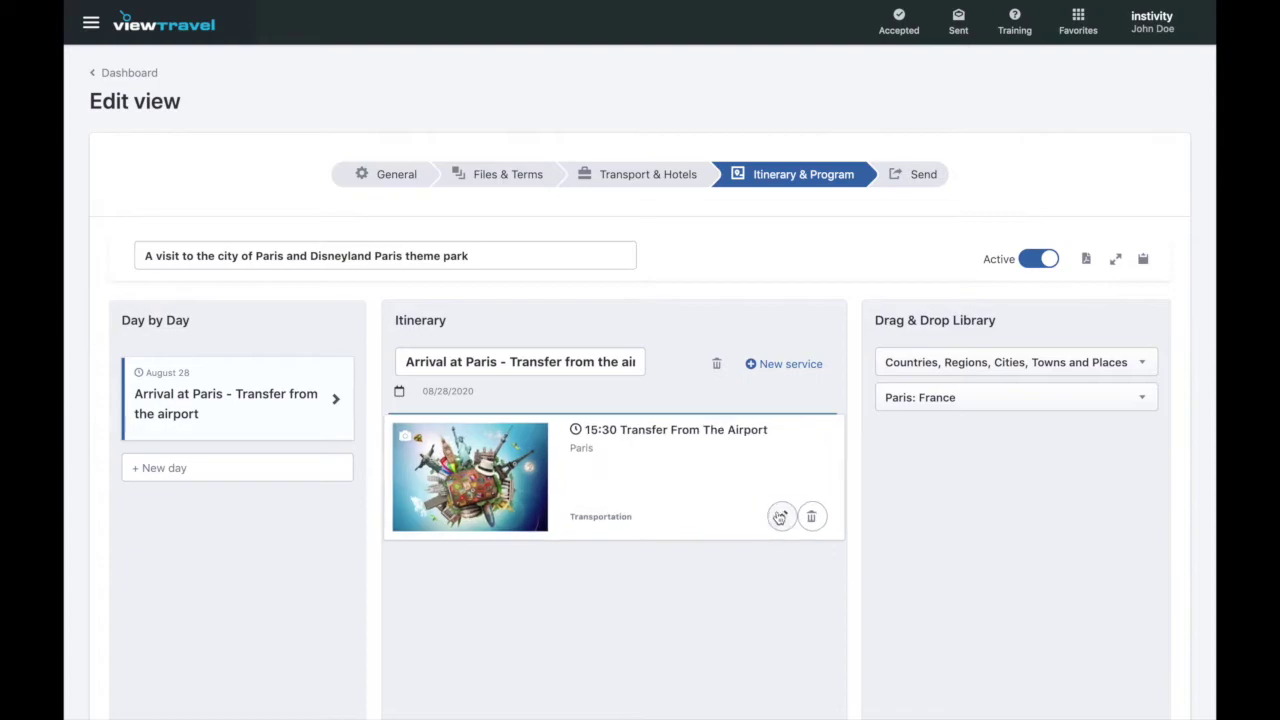
# Give the airport transfer service the white van photo from the gallery and save the service.
pyautogui.click(773, 515)
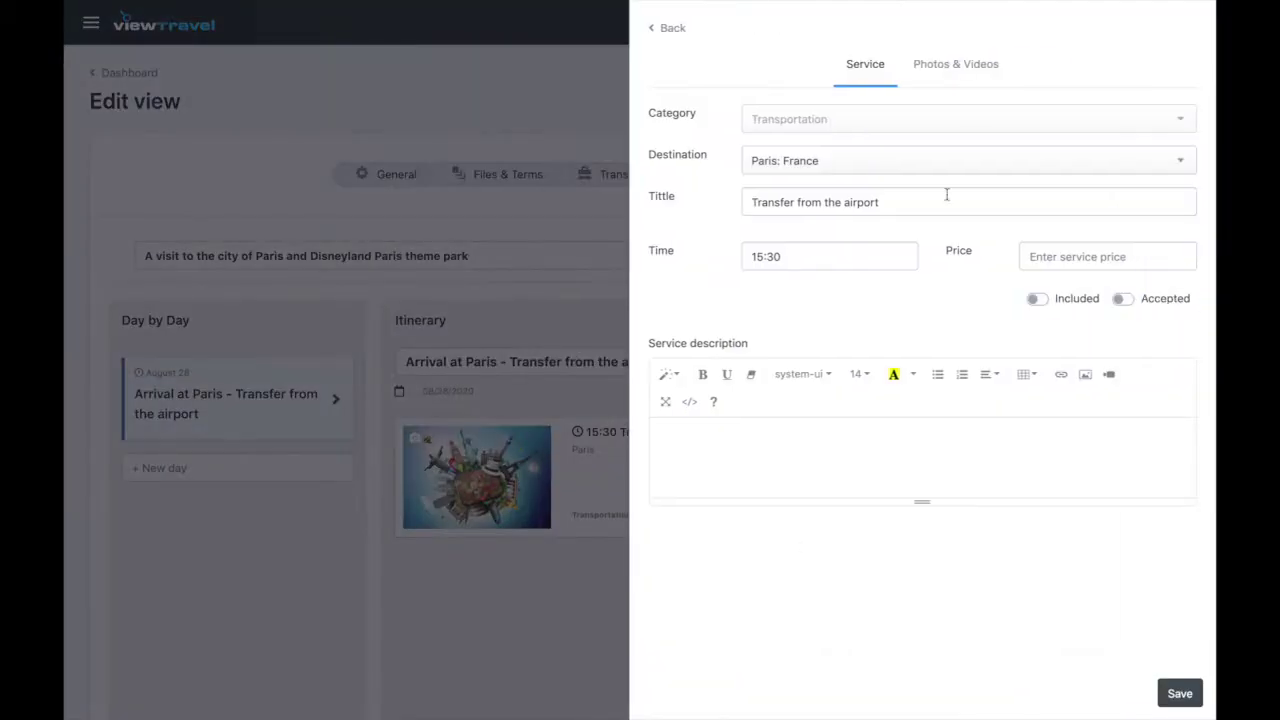
pyautogui.click(954, 70)
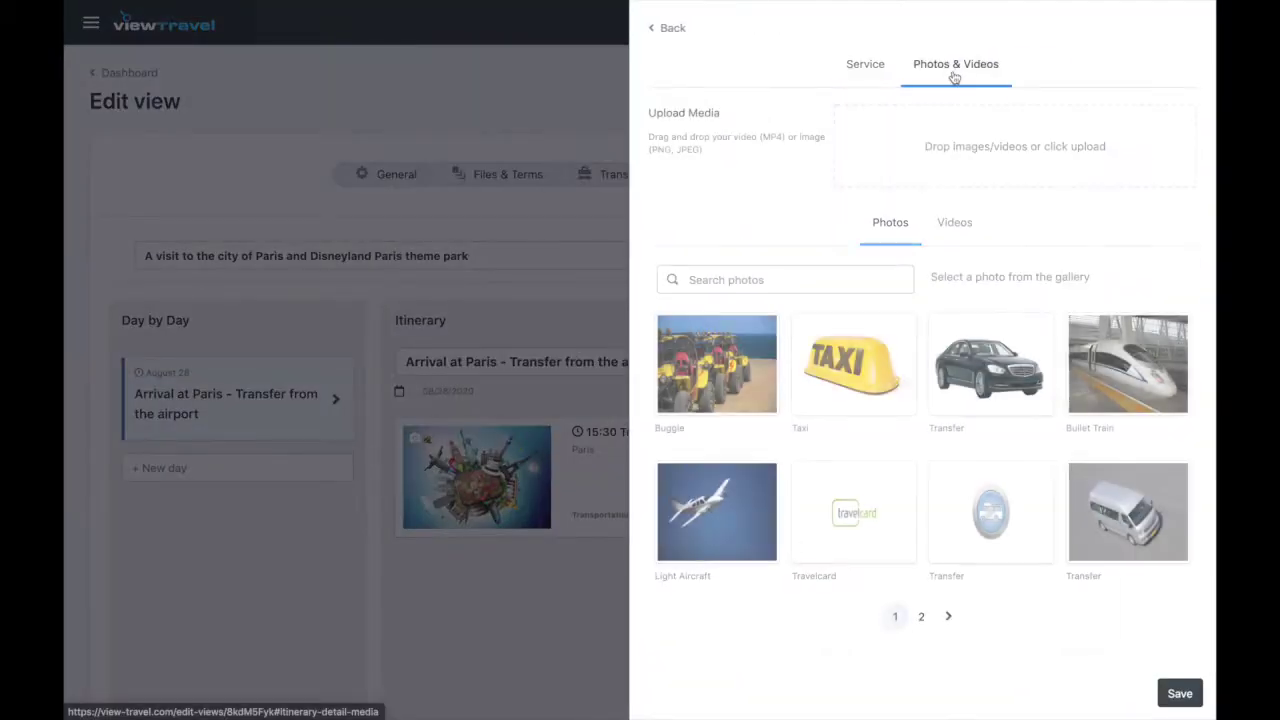
pyautogui.click(1125, 548)
pyautogui.click(1178, 693)
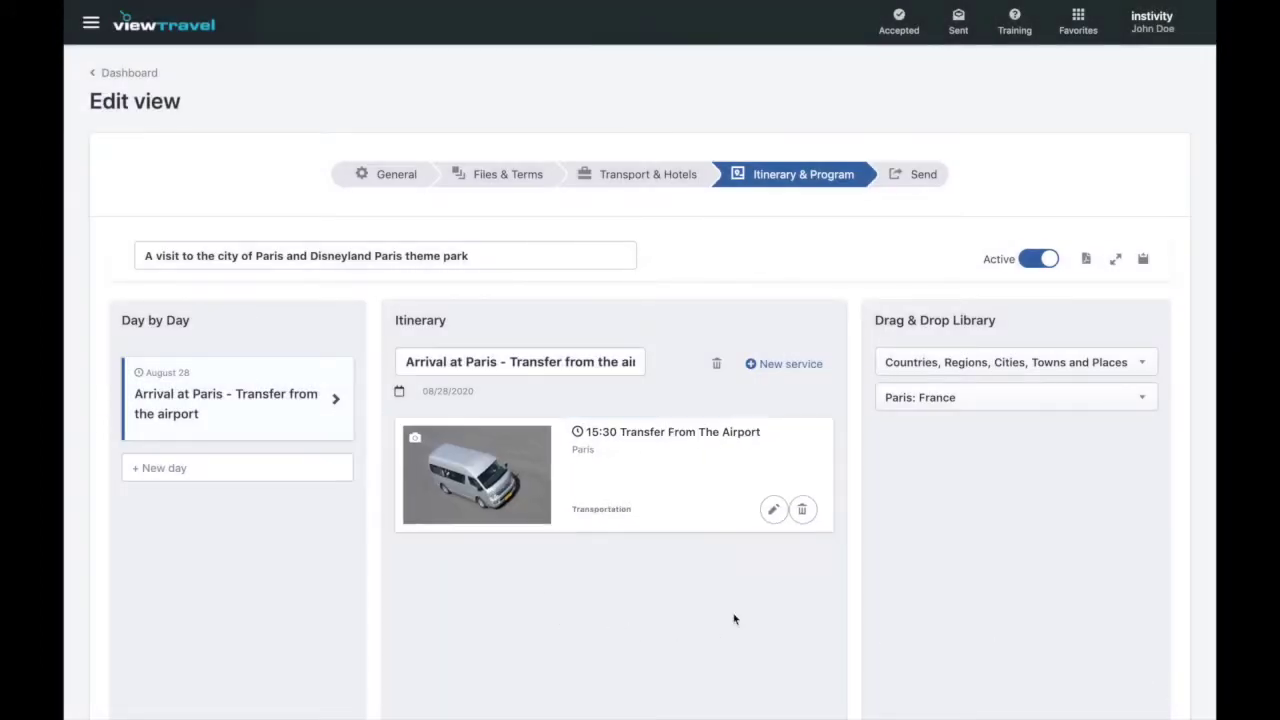
# Filter the service library by Means of transport and add the Bus card to the day's itinerary below the van transfer.
pyautogui.click(1060, 362)
pyautogui.scroll(-5, 1006, 480)
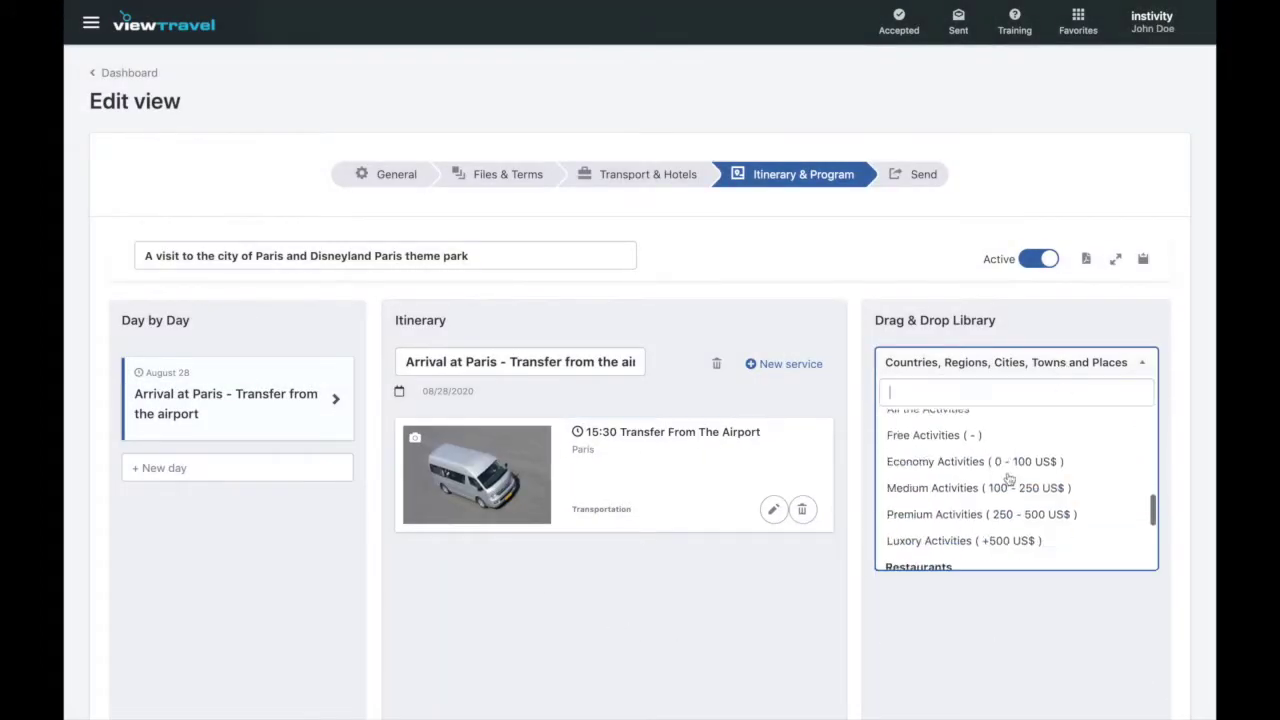
pyautogui.click(982, 557)
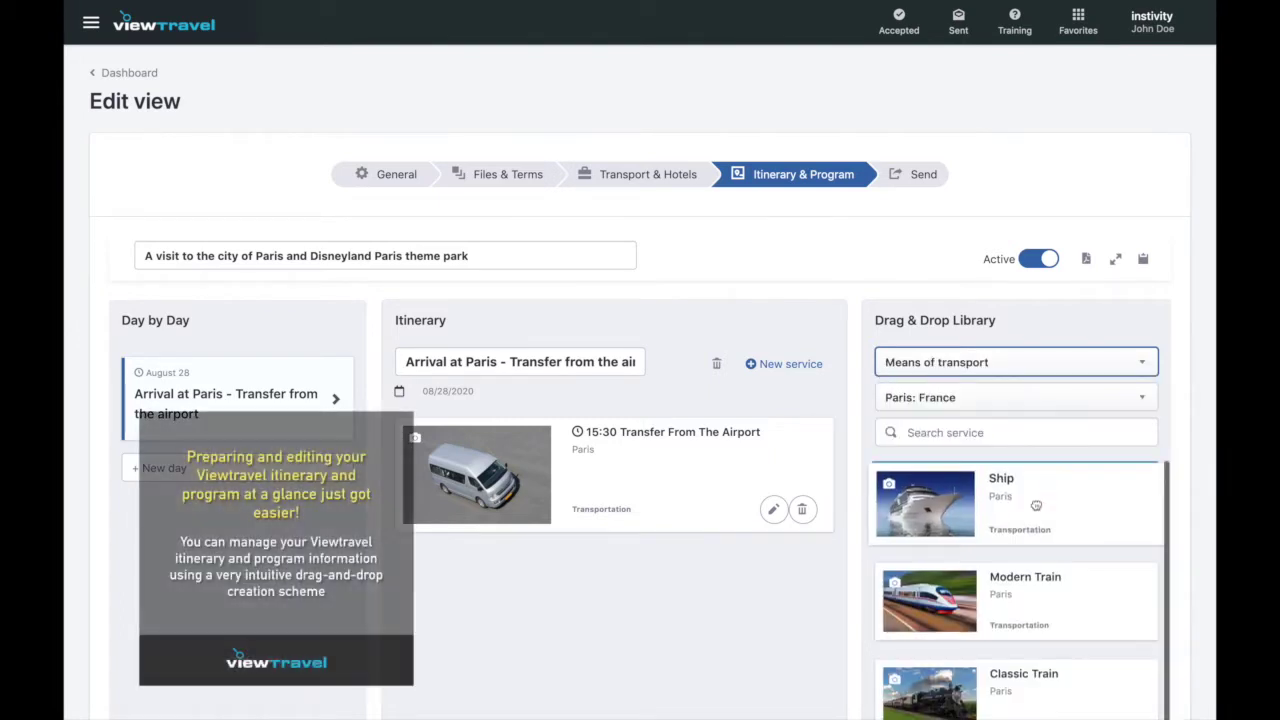
pyautogui.scroll(-5, 1036, 500)
pyautogui.moveTo(1029, 603)
pyautogui.mouseDown()
pyautogui.moveTo(640, 488)
pyautogui.moveTo(675, 497)
pyautogui.moveTo(697, 551)
pyautogui.mouseUp()
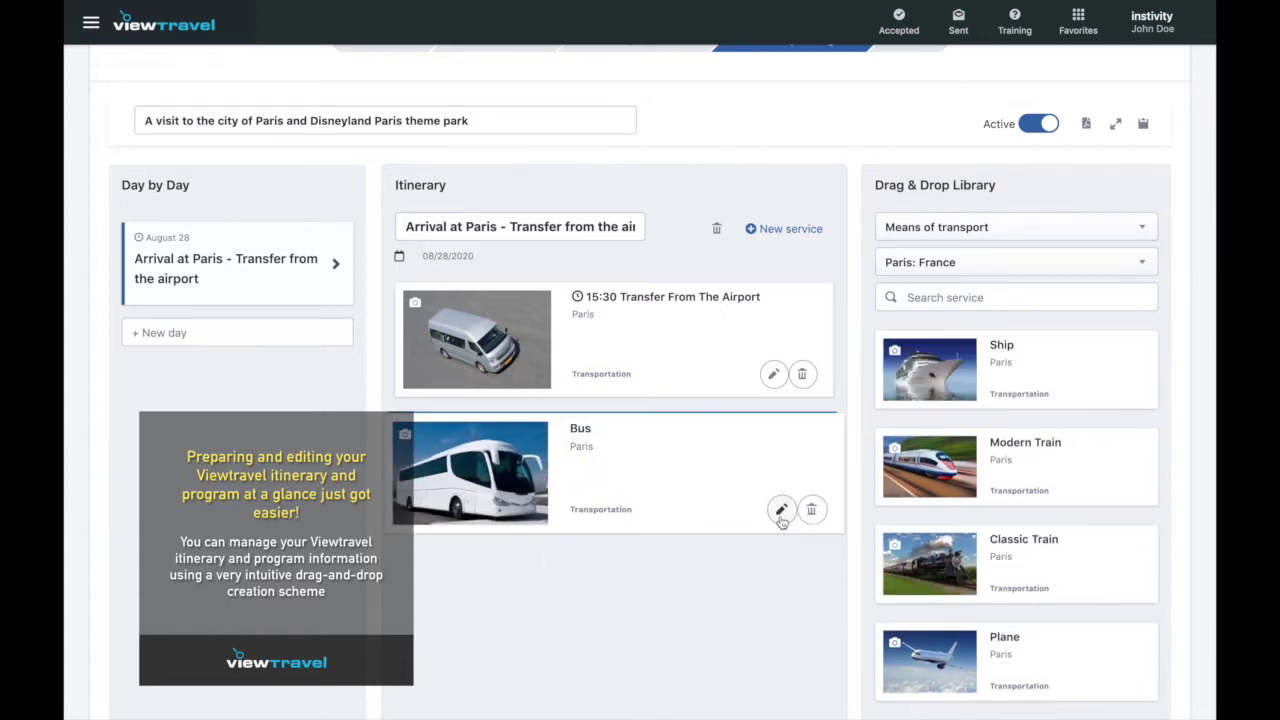
# Retitle the Bus service in the itinerary as "Transfer from the airport".
pyautogui.click(781, 509)
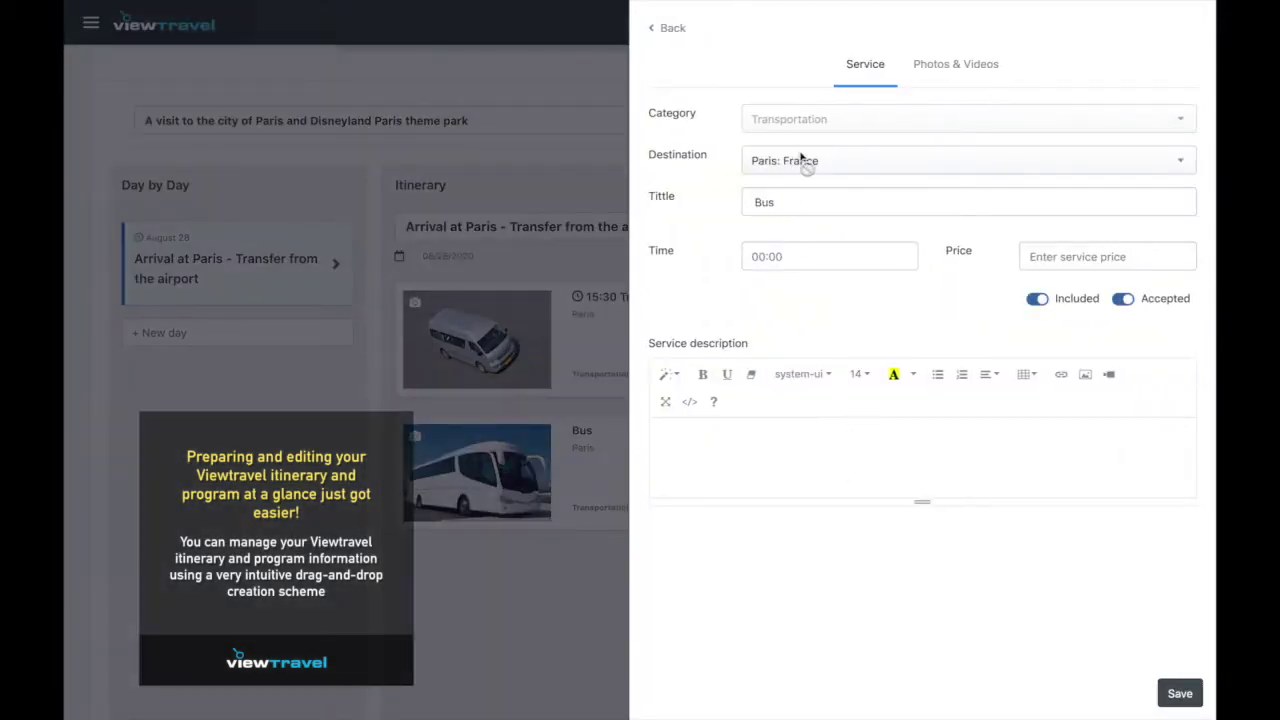
pyautogui.doubleClick(791, 200)
pyautogui.press('BackSpace')
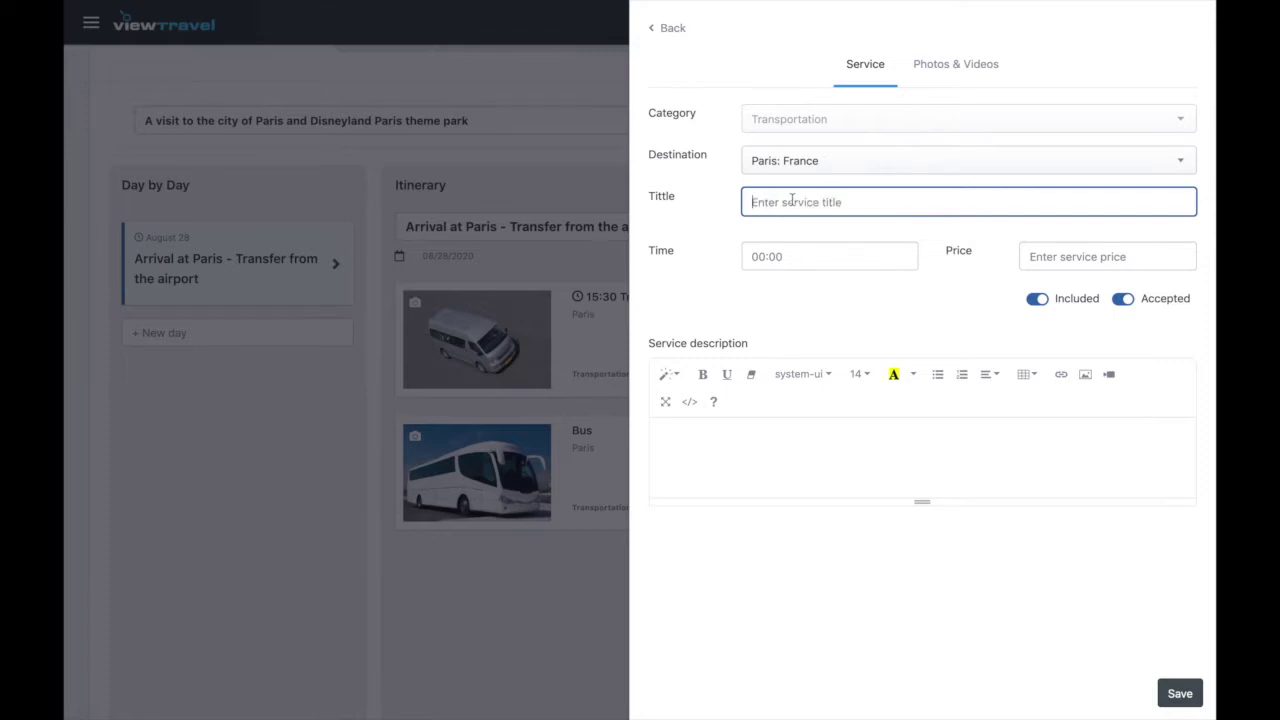
pyautogui.write('Transfer from the airport')
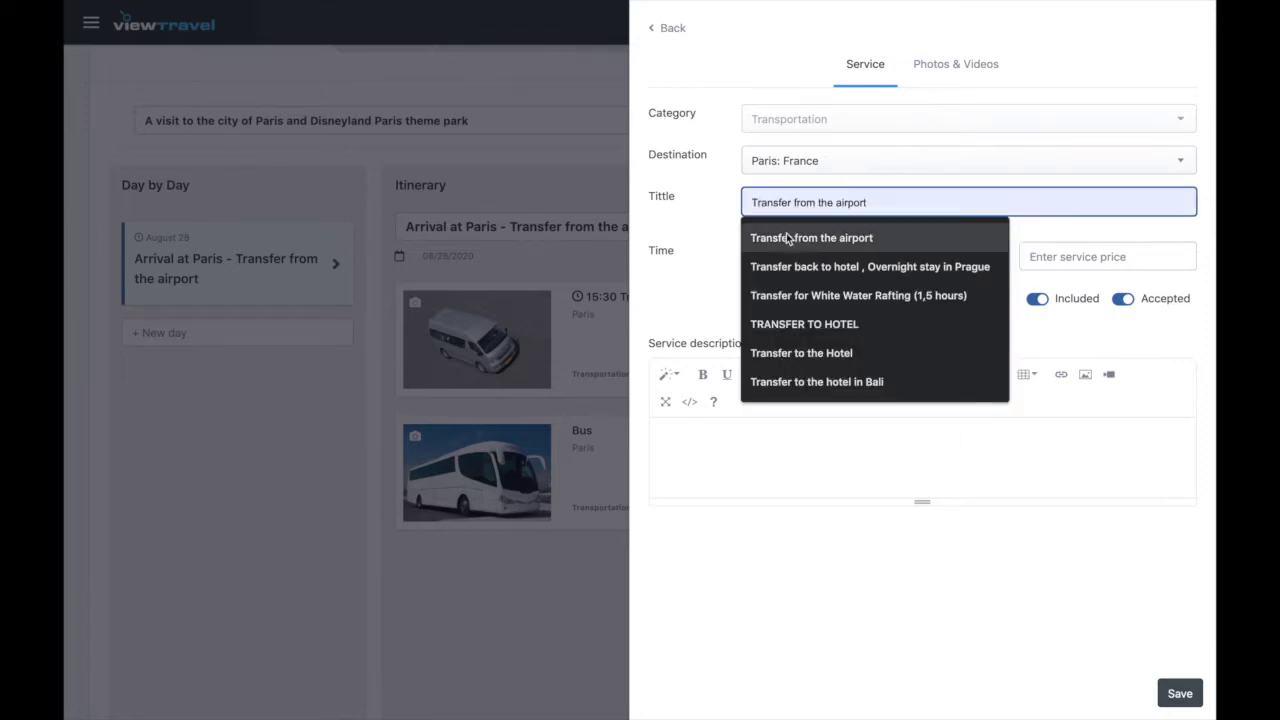
pyautogui.click(786, 237)
# Set the bus transfer's time to 15:30 and save the service.
pyautogui.click(763, 258)
pyautogui.write('15')
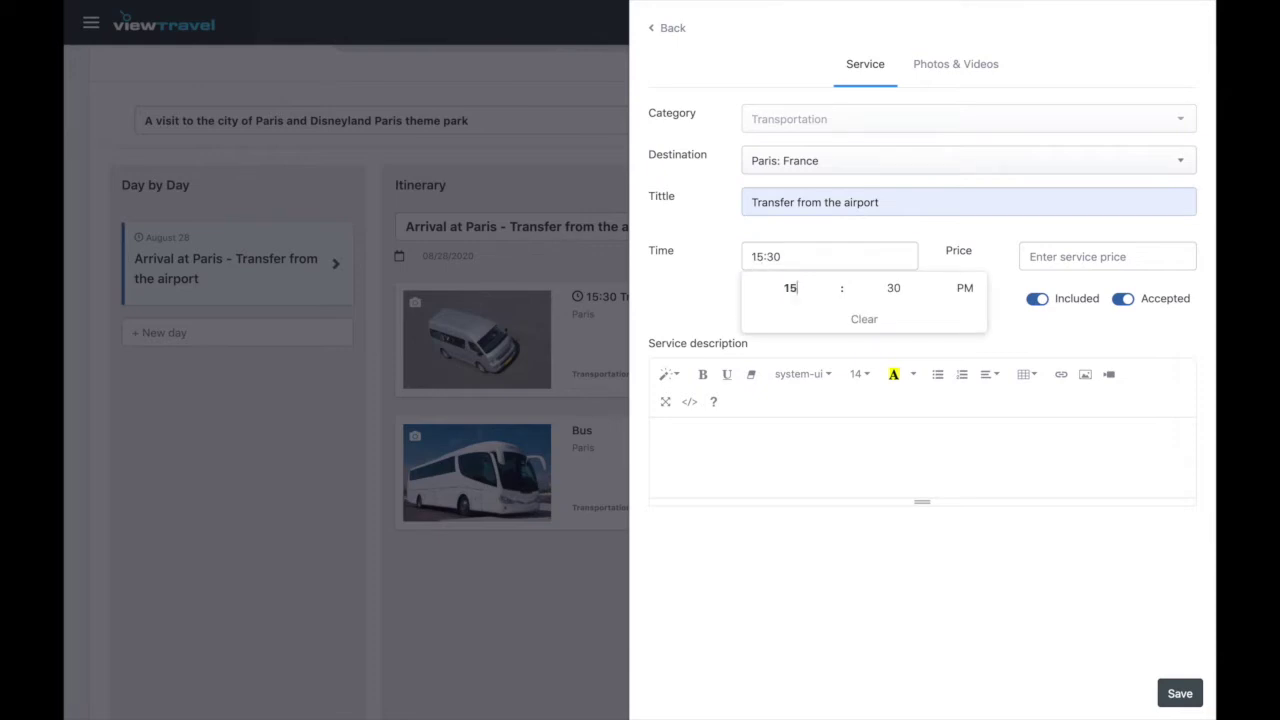
pyautogui.click(893, 288)
pyautogui.click(965, 290)
pyautogui.click(967, 292)
pyautogui.click(937, 299)
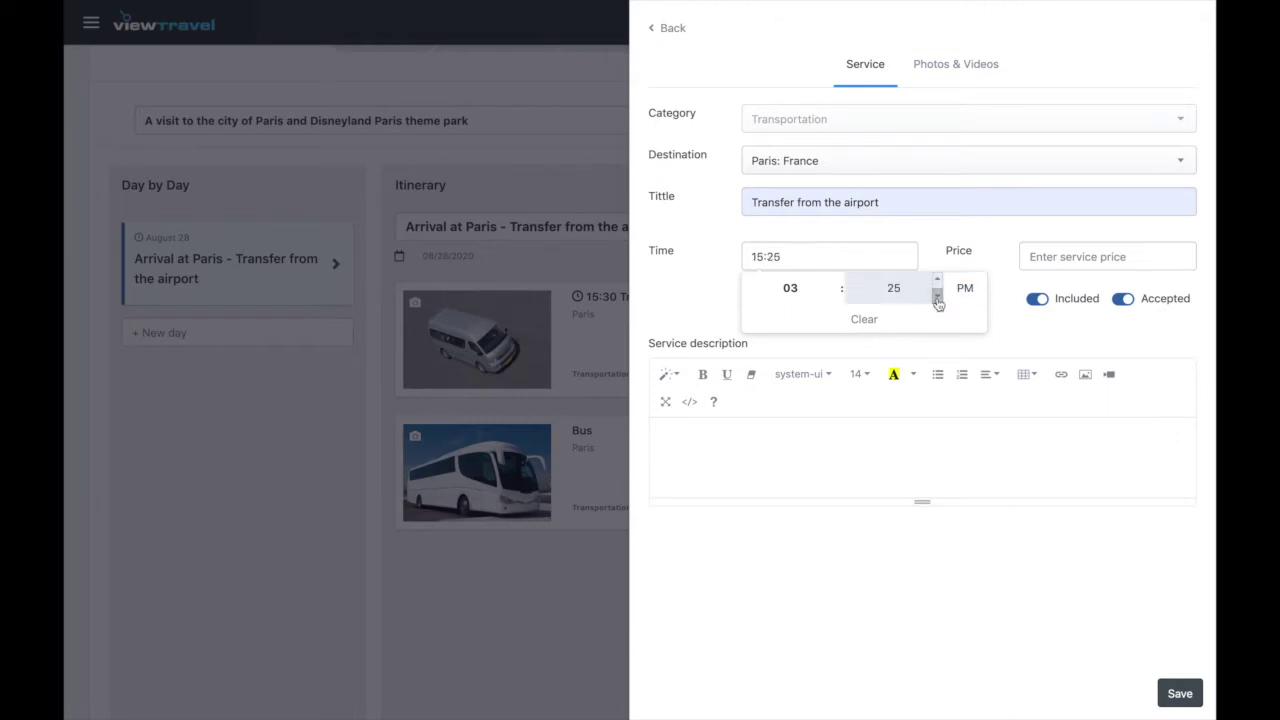
pyautogui.click(938, 283)
pyautogui.click(938, 283)
pyautogui.click(1037, 335)
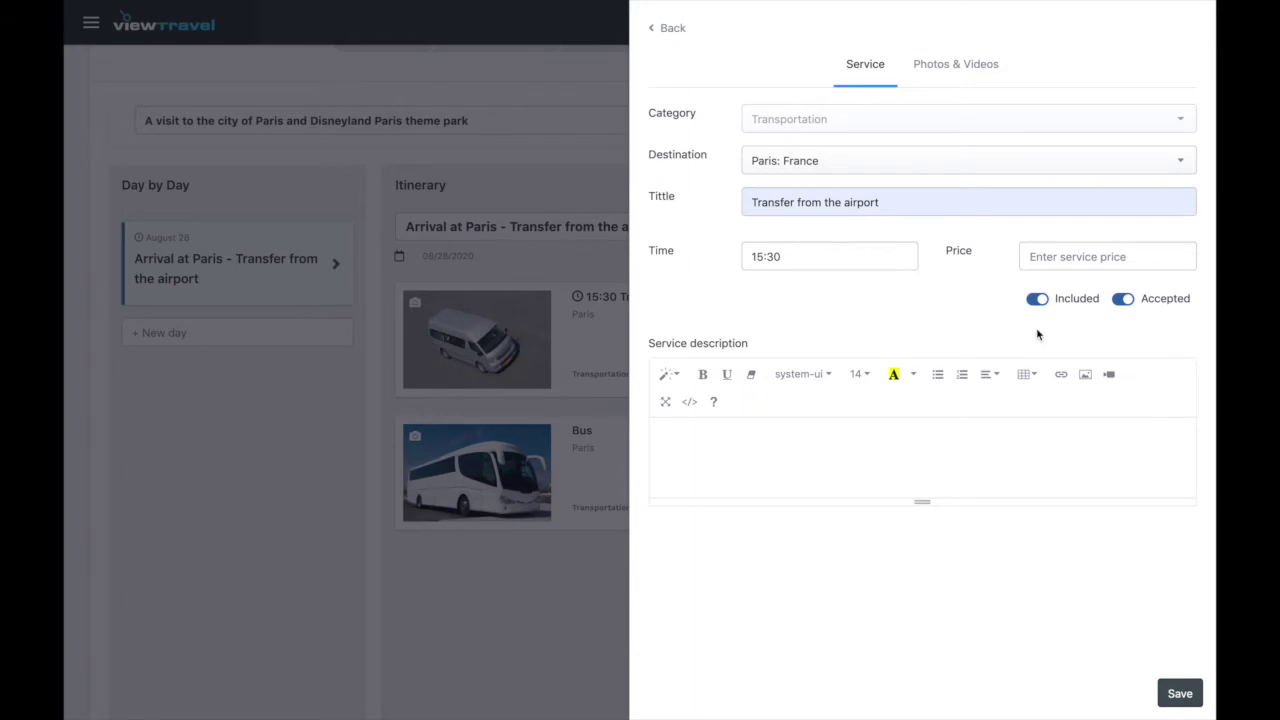
pyautogui.click(1179, 694)
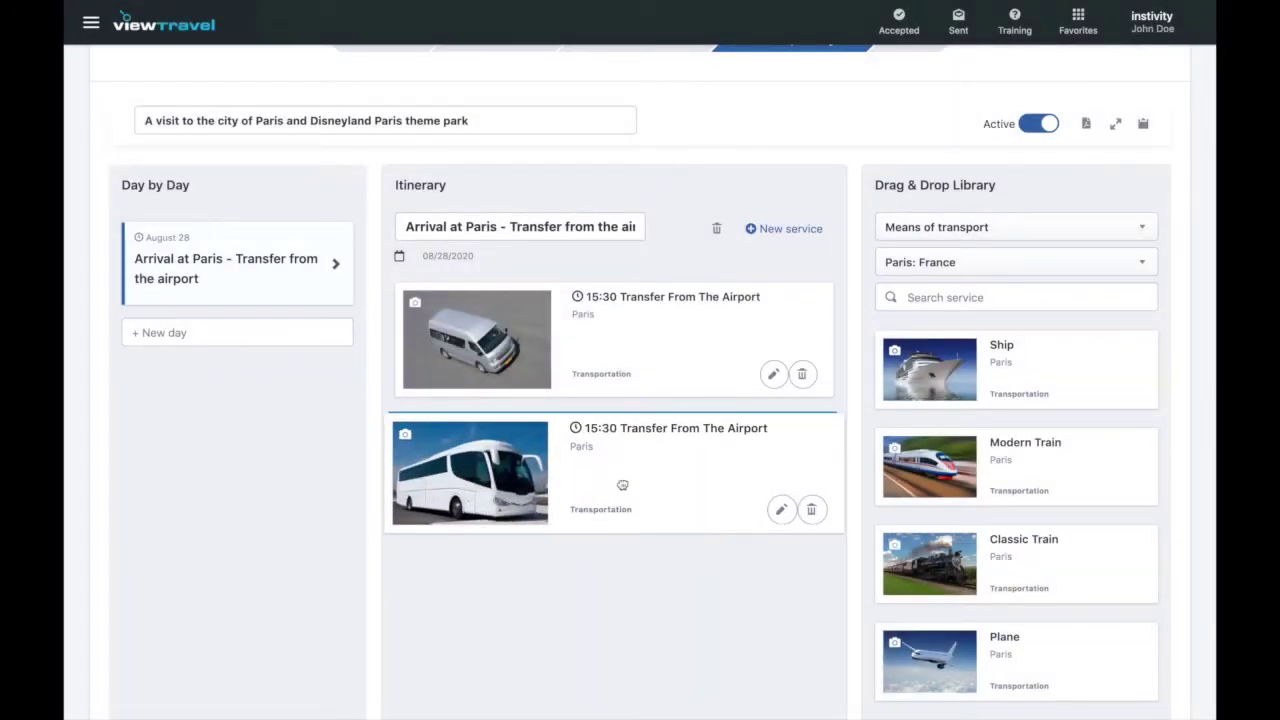
# Delete the airport transfer service with the van photo from the itinerary.
pyautogui.moveTo(622, 485)
pyautogui.mouseDown()
pyautogui.moveTo(629, 351)
pyautogui.moveTo(654, 466)
pyautogui.moveTo(645, 485)
pyautogui.mouseUp()
pyautogui.click(811, 376)
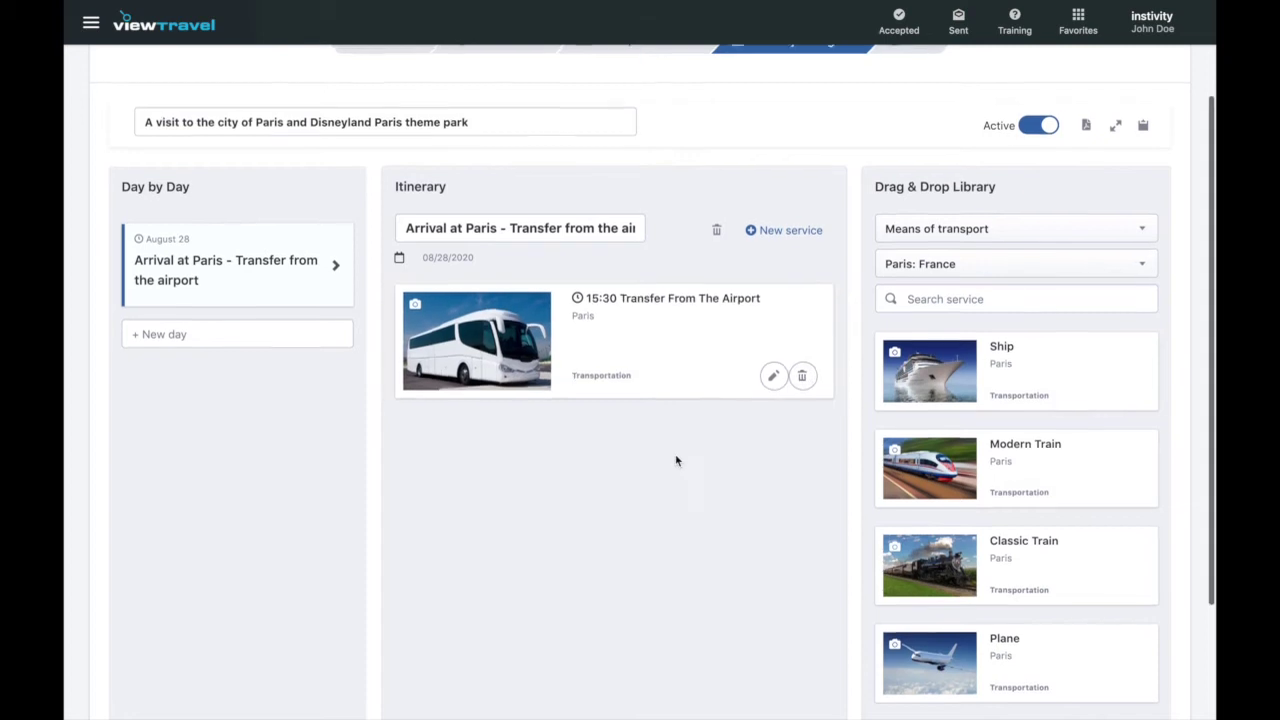
# Filter the library by Countries, Regions, Cities, Towns and Places and add the Paris card below the bus transfer.
pyautogui.click(1061, 231)
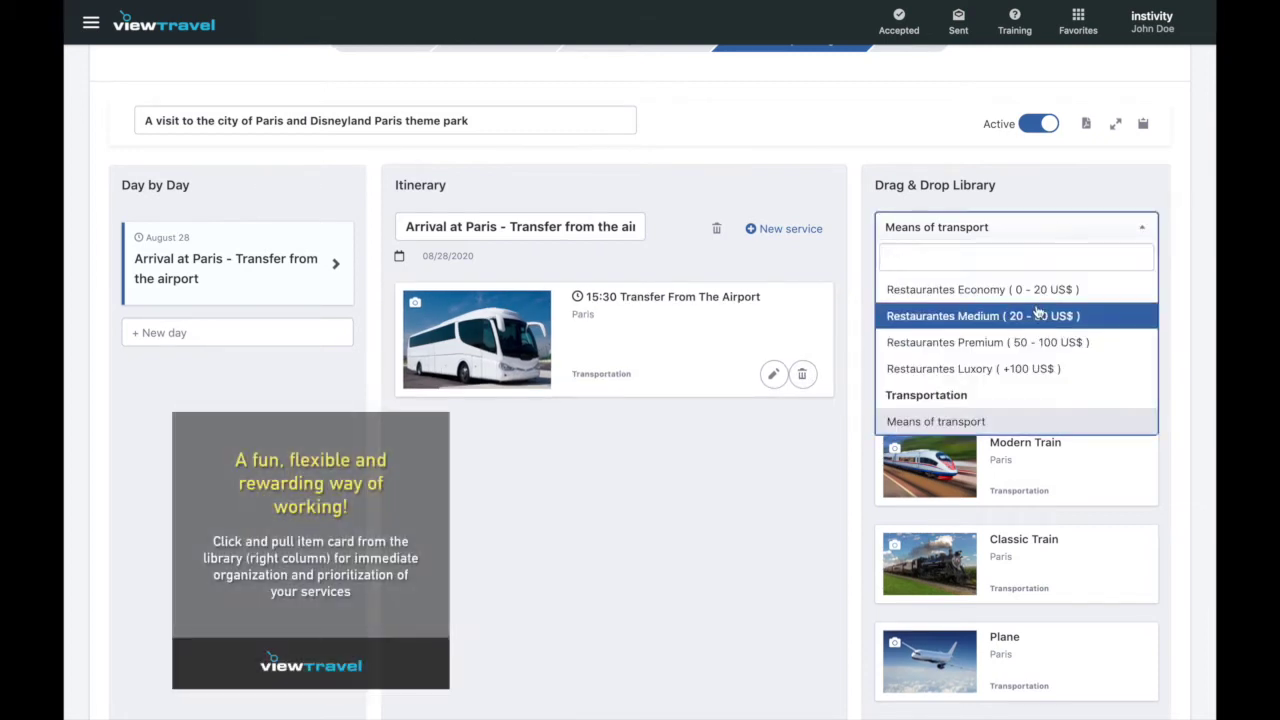
pyautogui.scroll(10, 1035, 315)
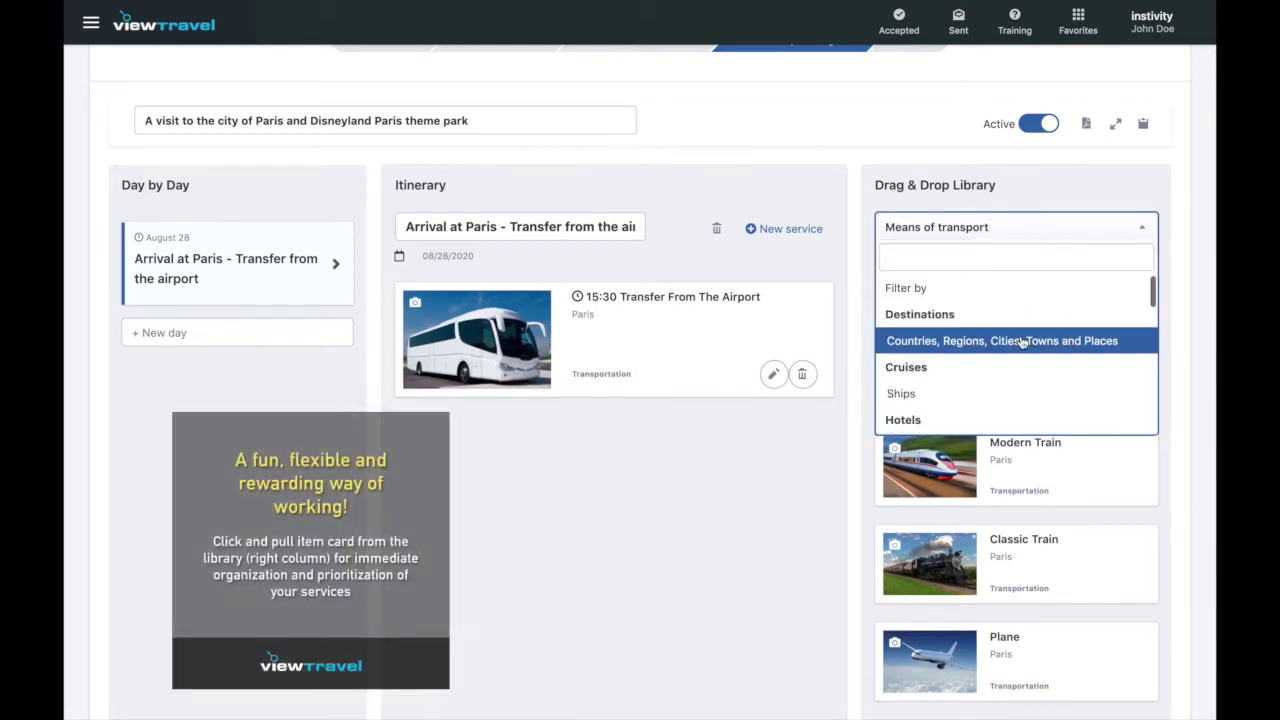
pyautogui.click(1022, 340)
pyautogui.moveTo(1056, 329); pyautogui.dragTo(746, 453)
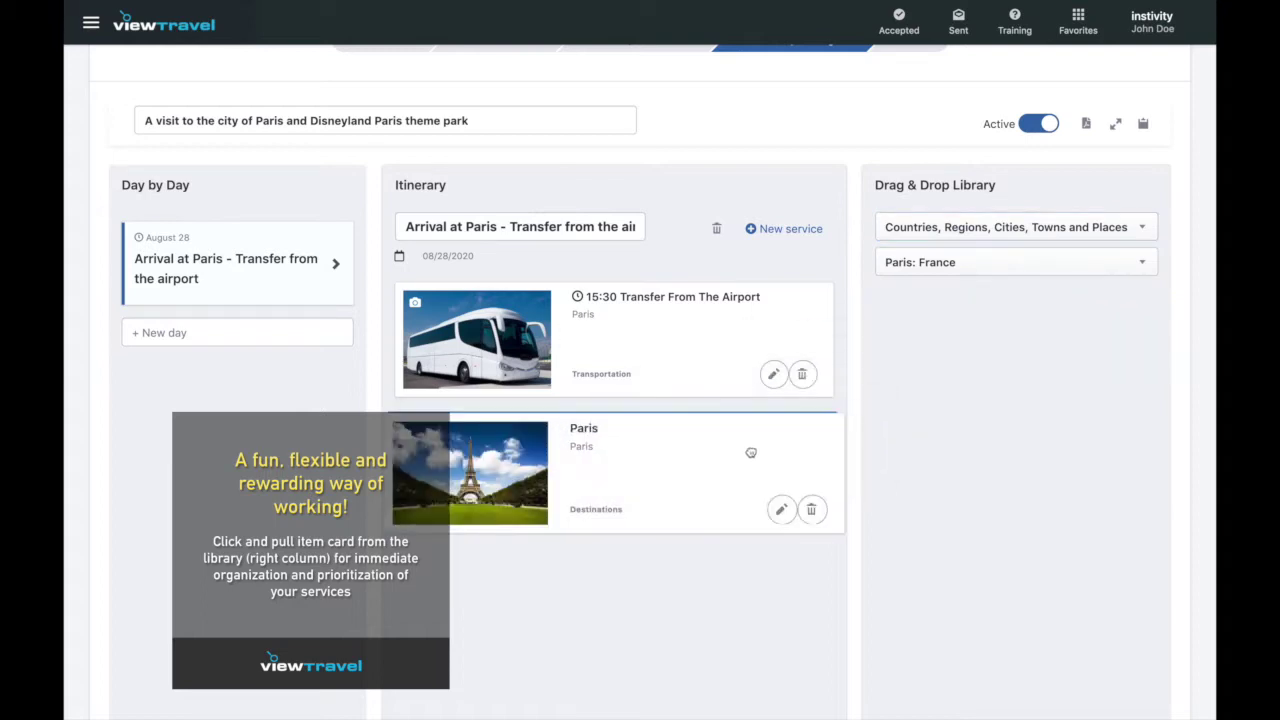
# Retitle the Paris destination service as "Visit Paris", review its description and save it.
pyautogui.click(781, 509)
pyautogui.click(746, 204)
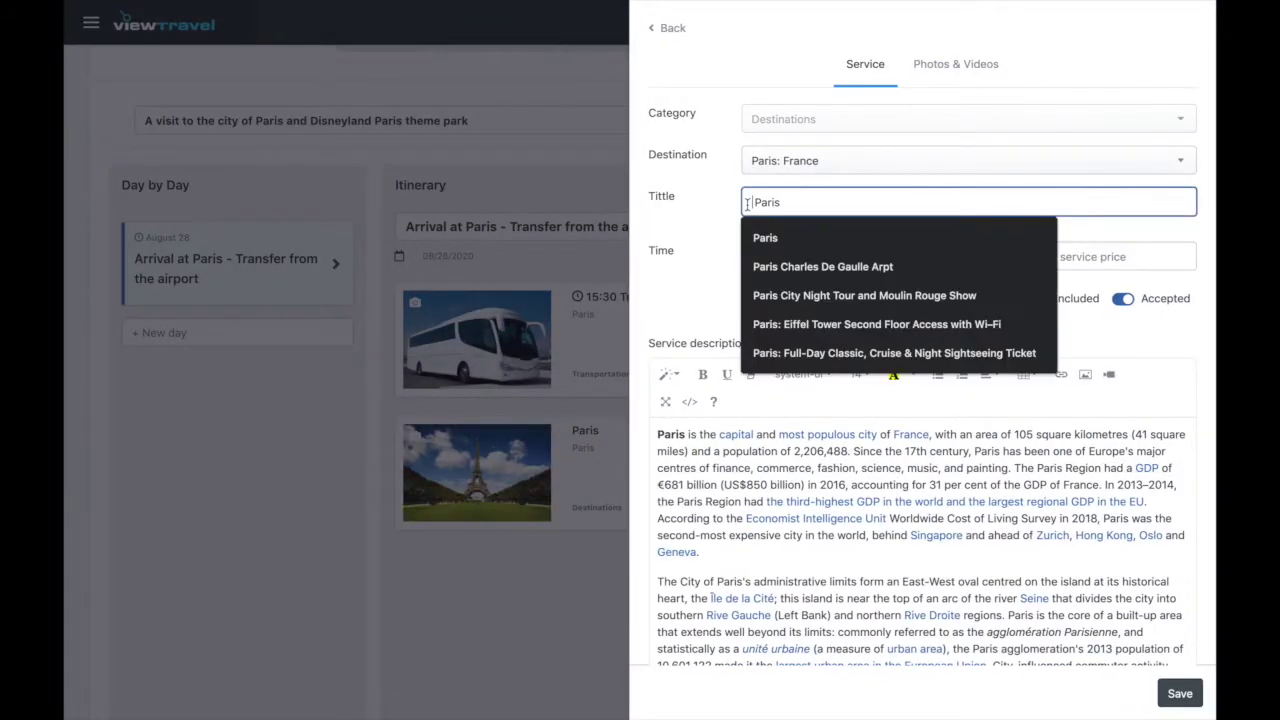
pyautogui.write('Visit')
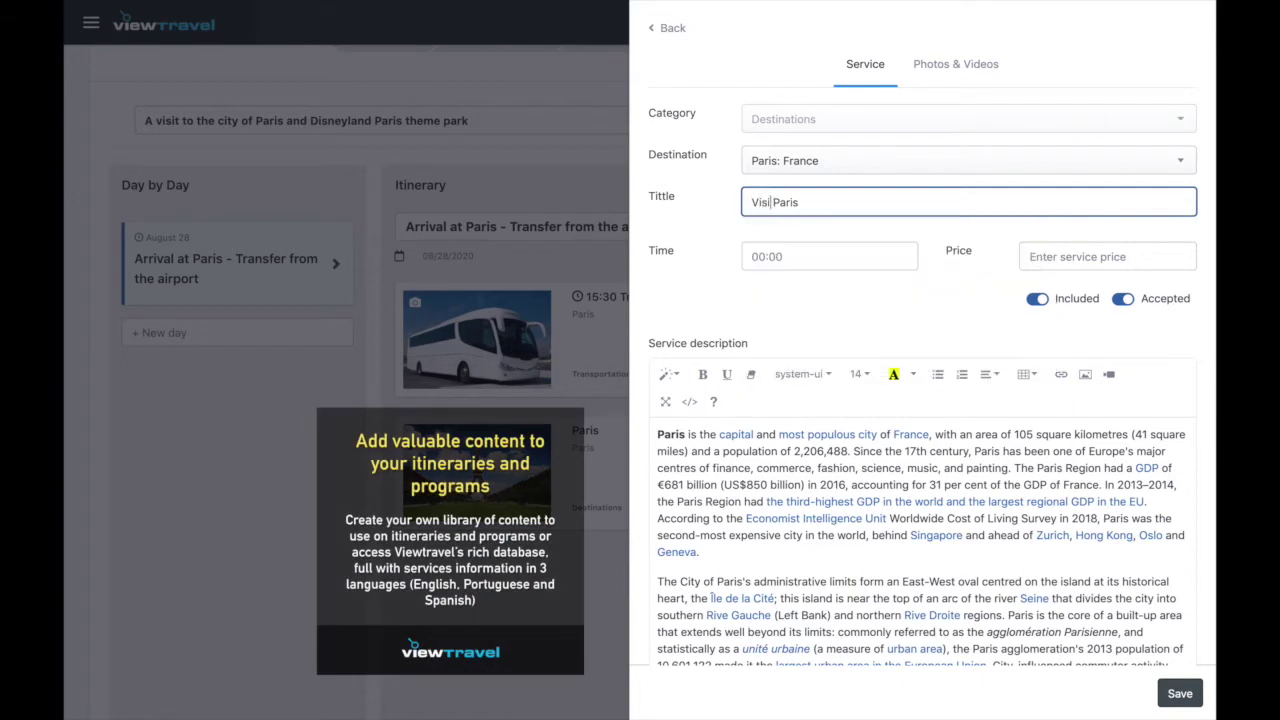
pyautogui.click(856, 290)
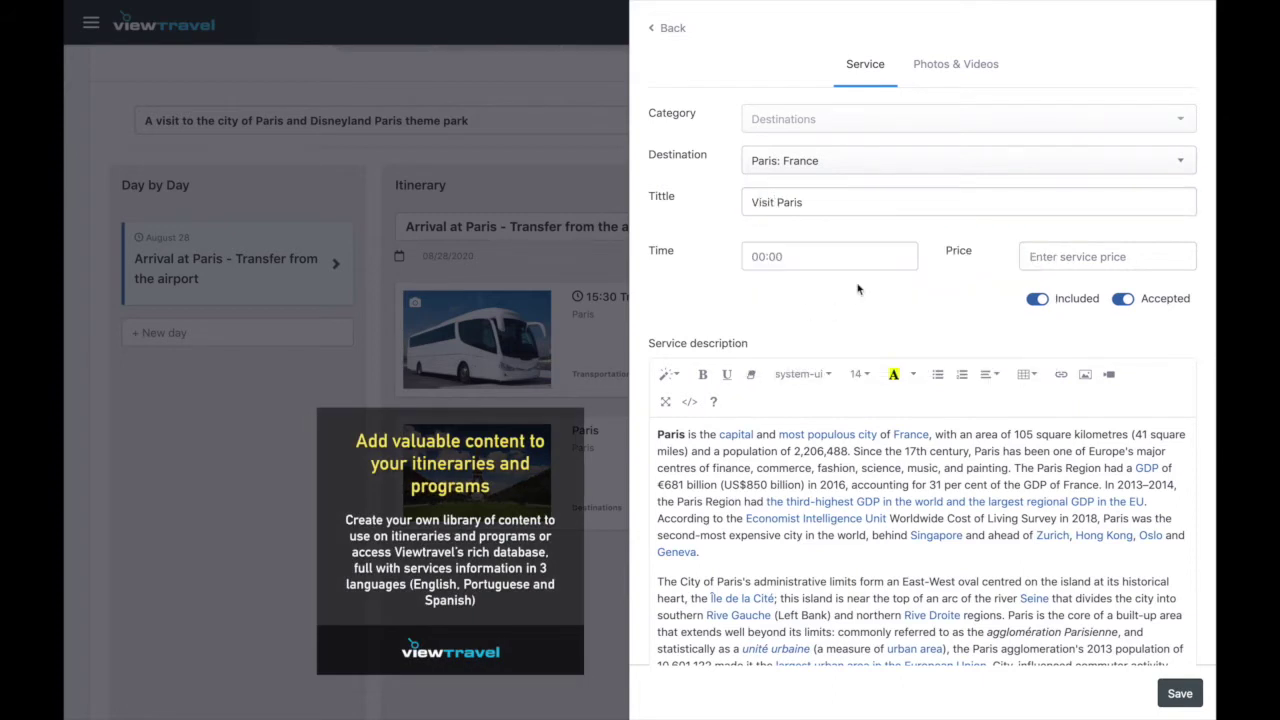
pyautogui.scroll(-5, 818, 473)
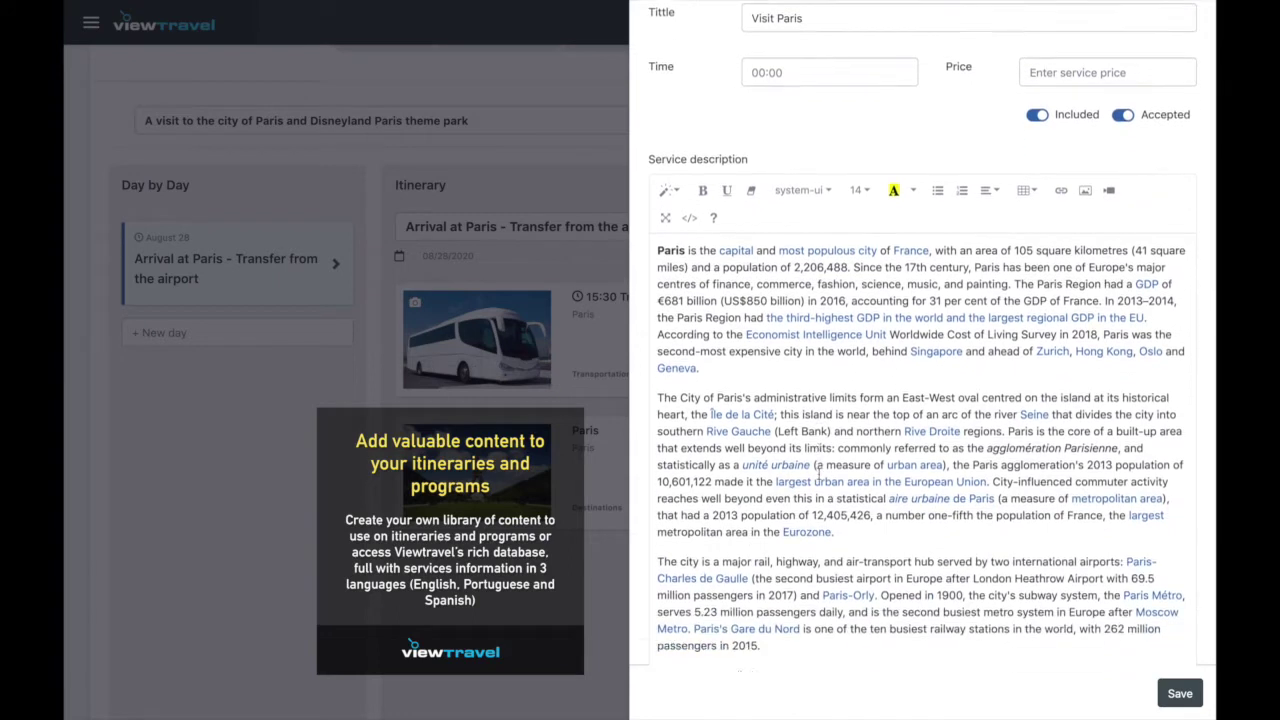
pyautogui.scroll(6, 819, 472)
pyautogui.click(1163, 697)
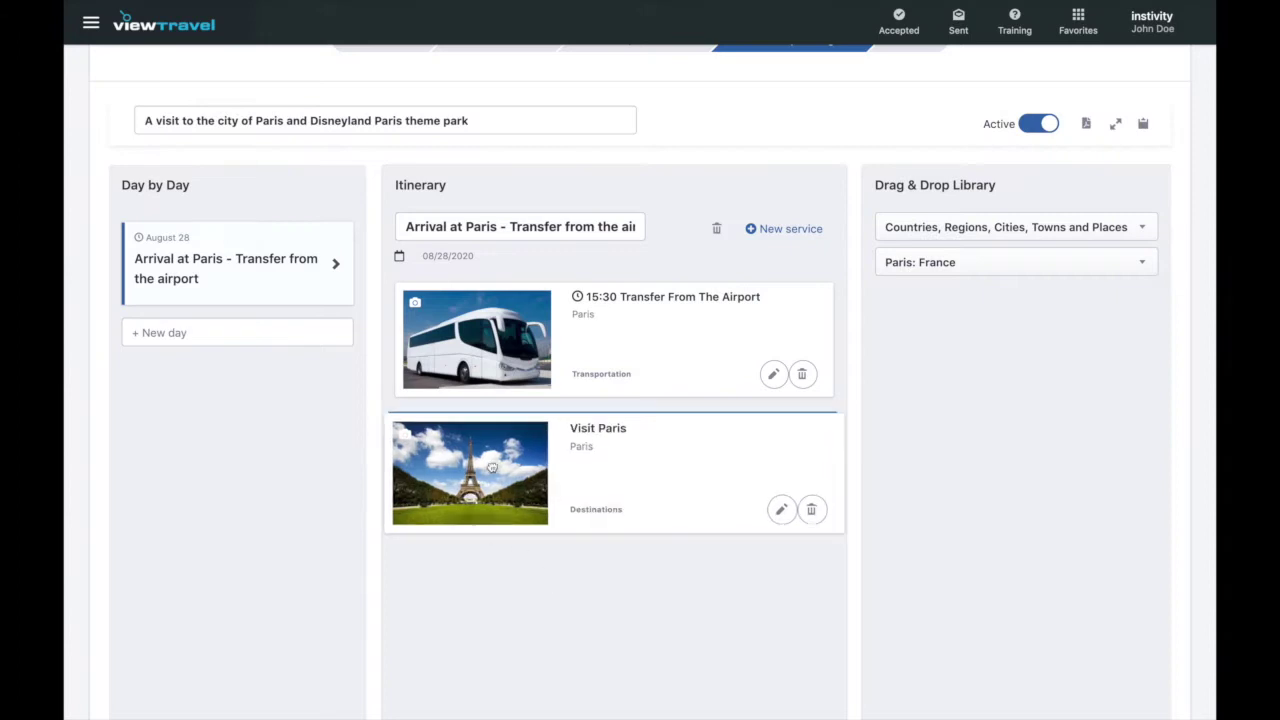
# Replace the Visit Paris service's photo with the gallery's Notre Dame picture showing the front towers and save the service.
pyautogui.click(781, 509)
pyautogui.click(946, 70)
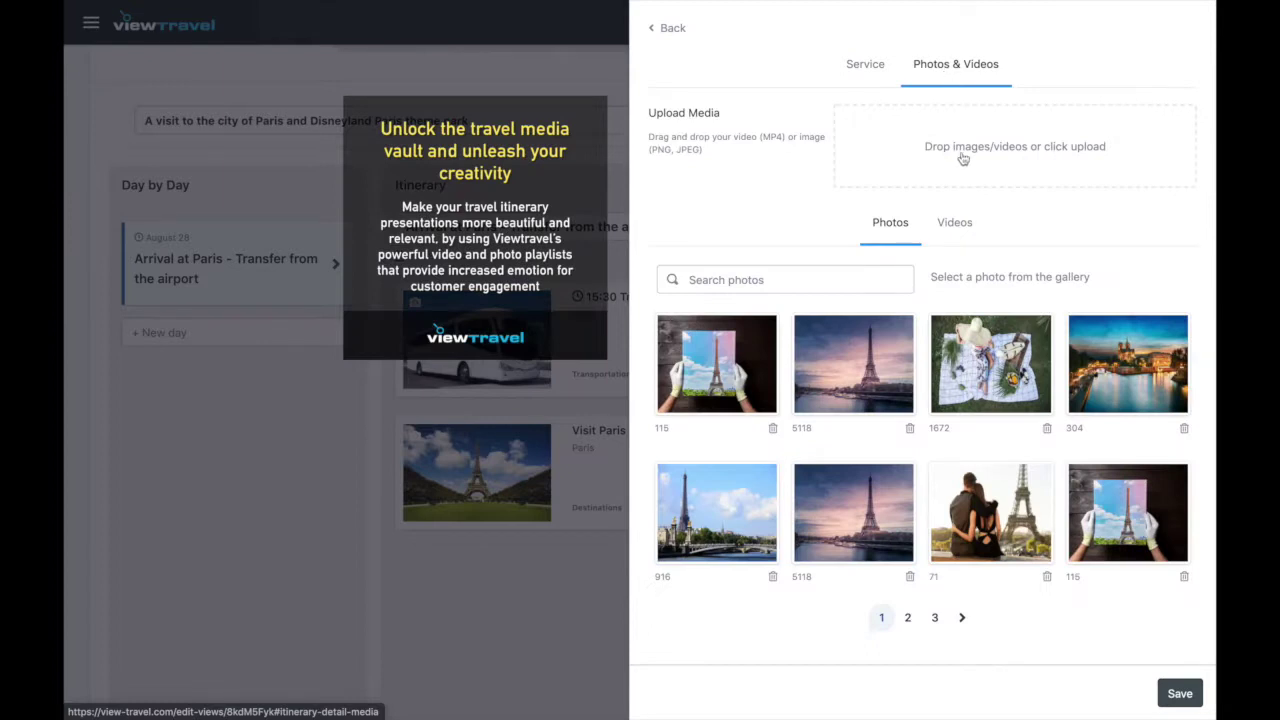
pyautogui.click(906, 617)
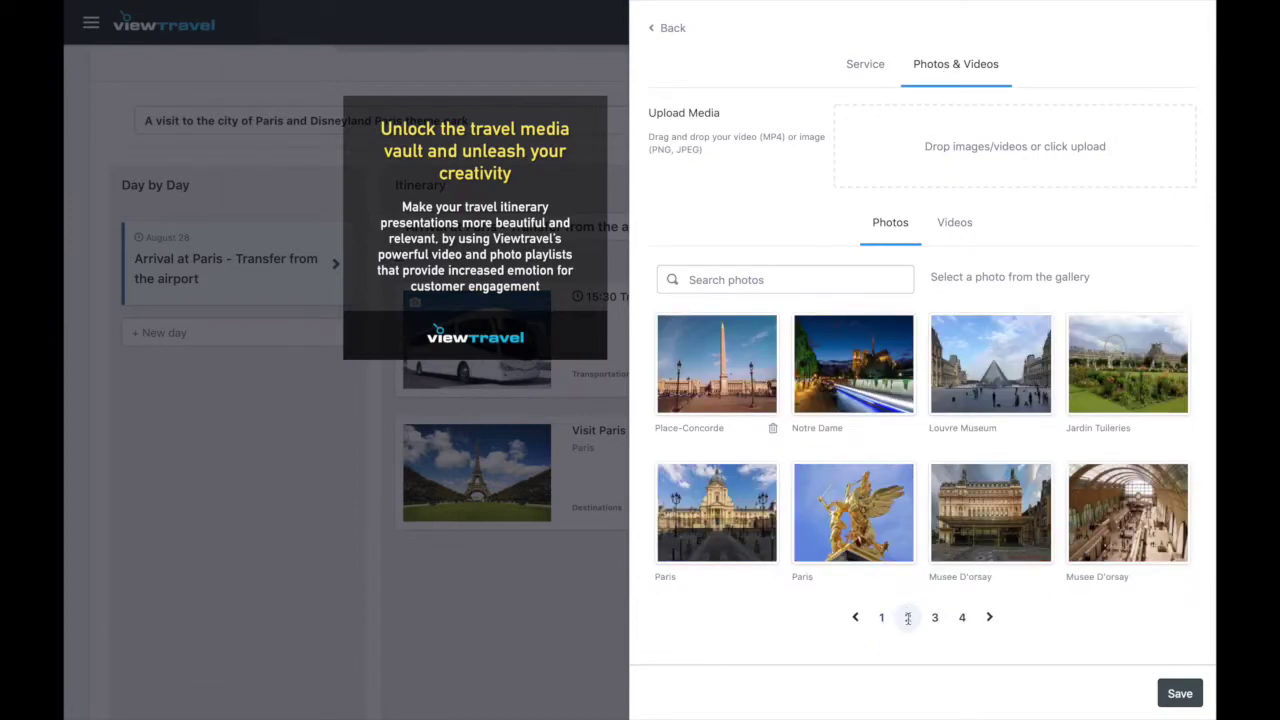
pyautogui.click(935, 619)
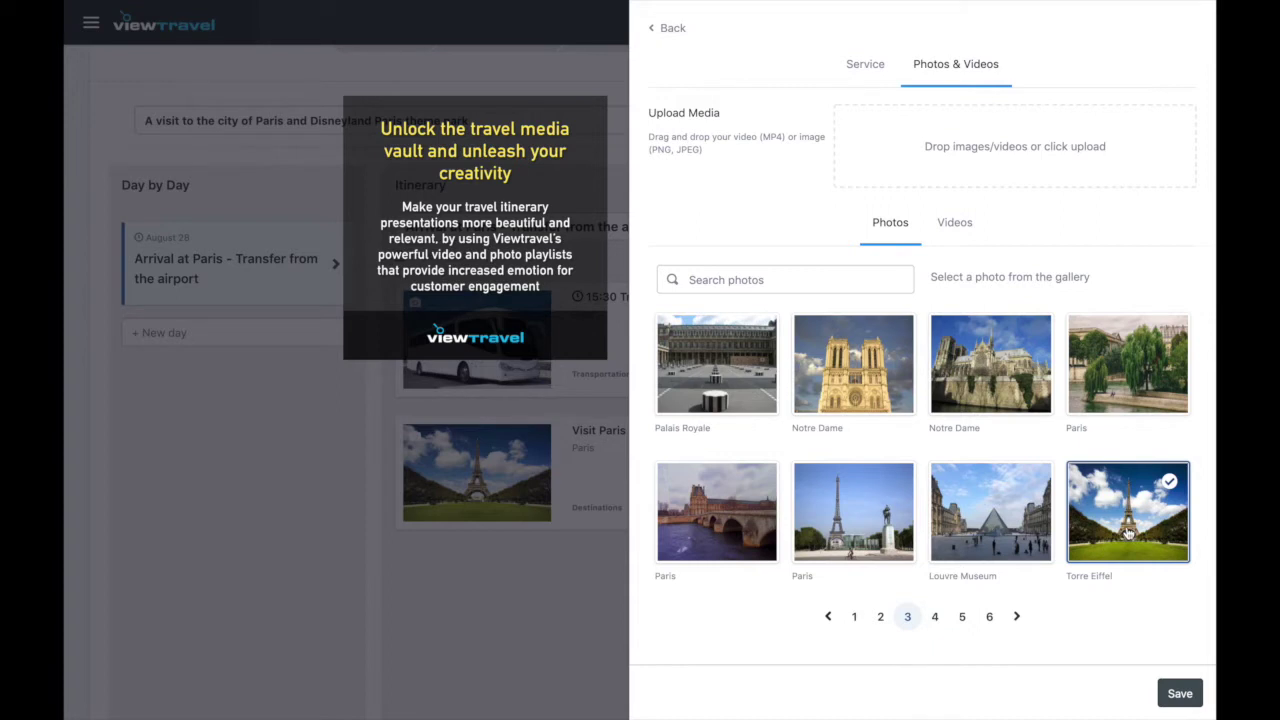
pyautogui.click(866, 380)
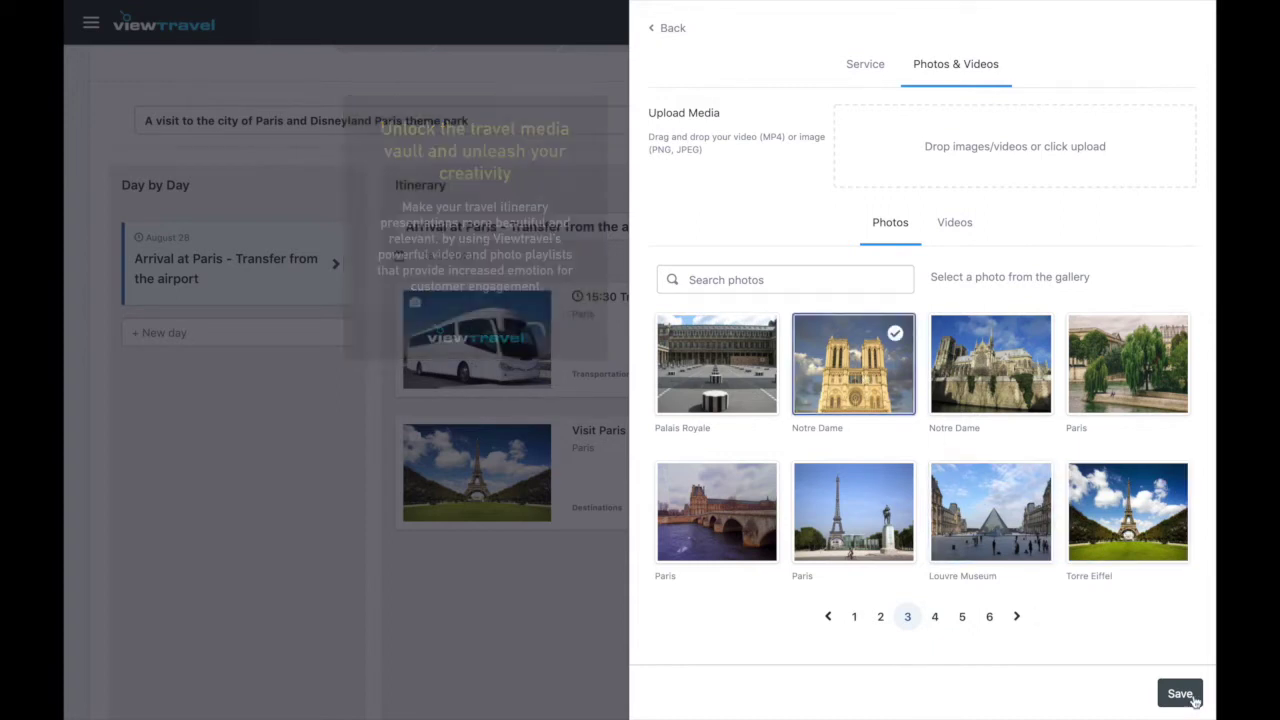
pyautogui.click(1193, 700)
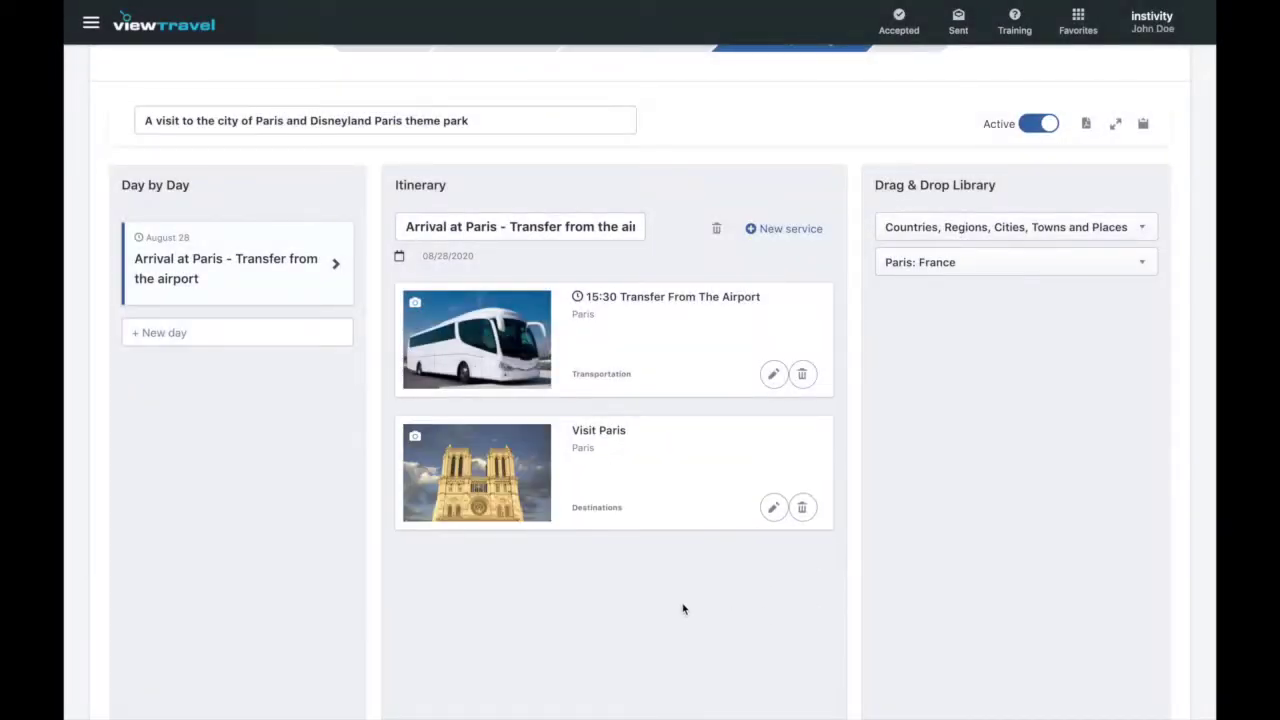
pyautogui.moveTo(582, 507); pyautogui.dragTo(508, 490)
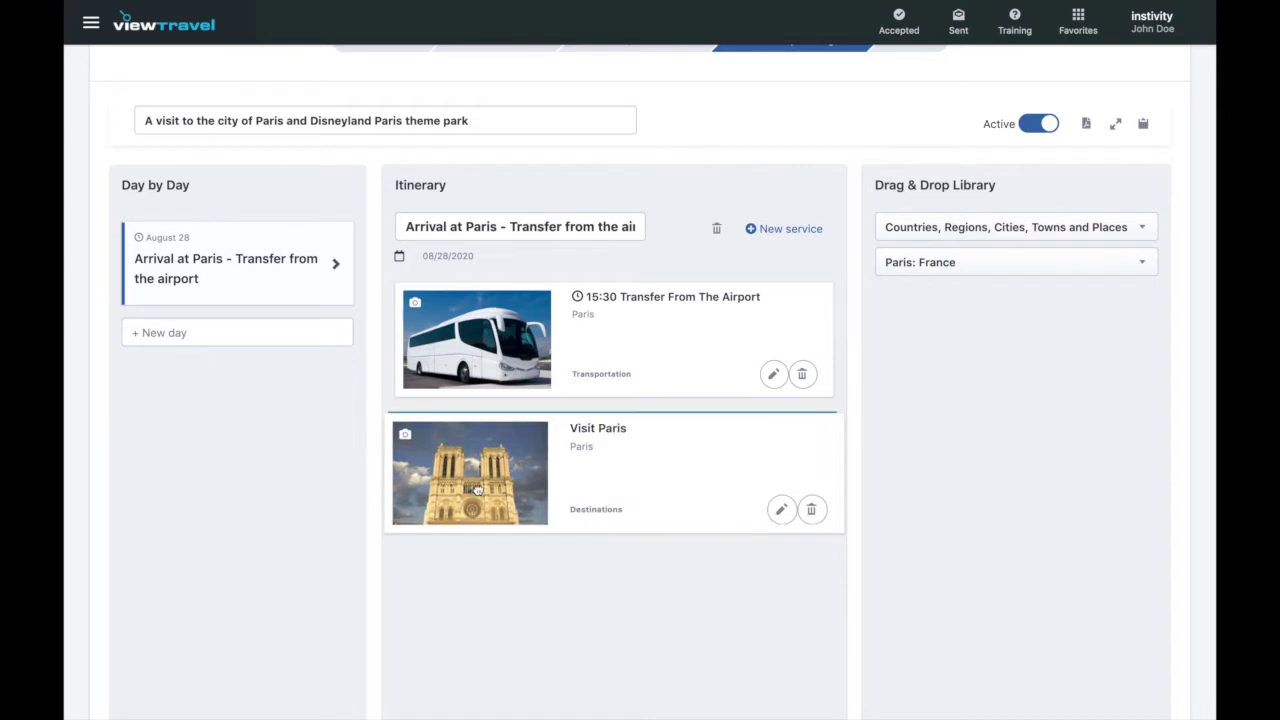
pyautogui.moveTo(561, 551); pyautogui.dragTo(565, 551)
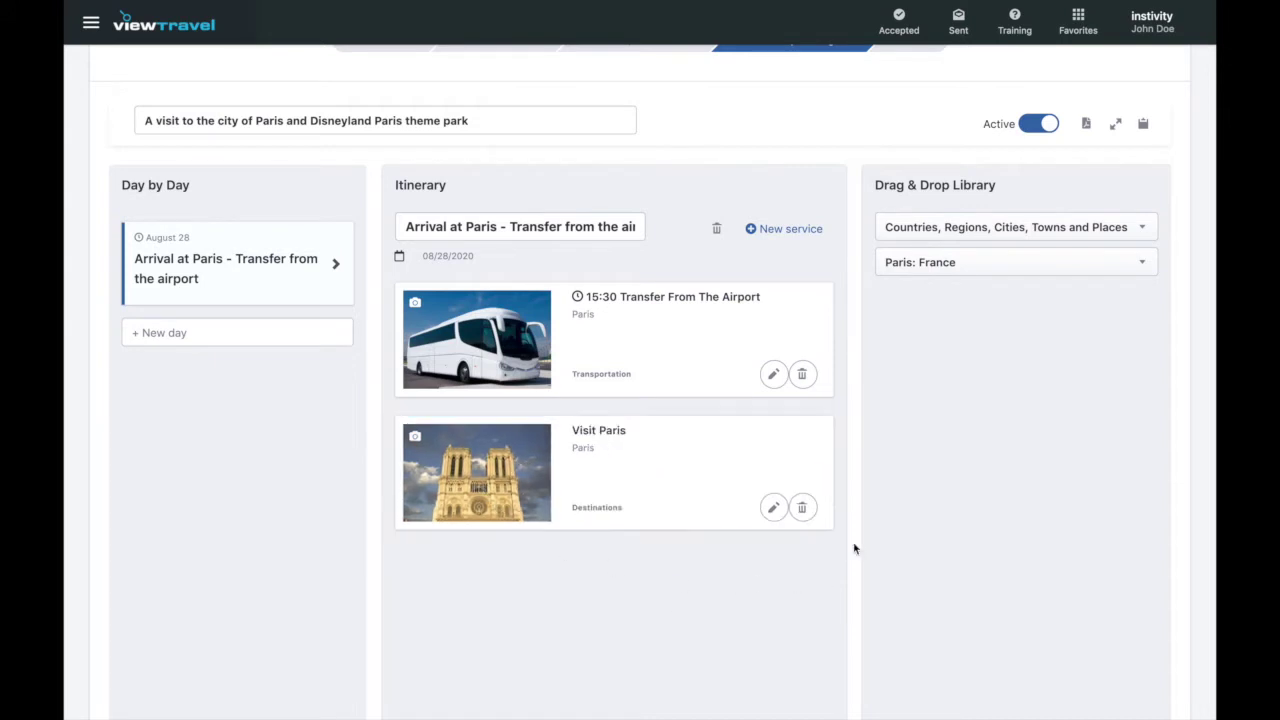
# Preview the itinerary, examine the airport transfer and Visit Paris pages including the full Paris description, and return to the editor.
pyautogui.click(1143, 123)
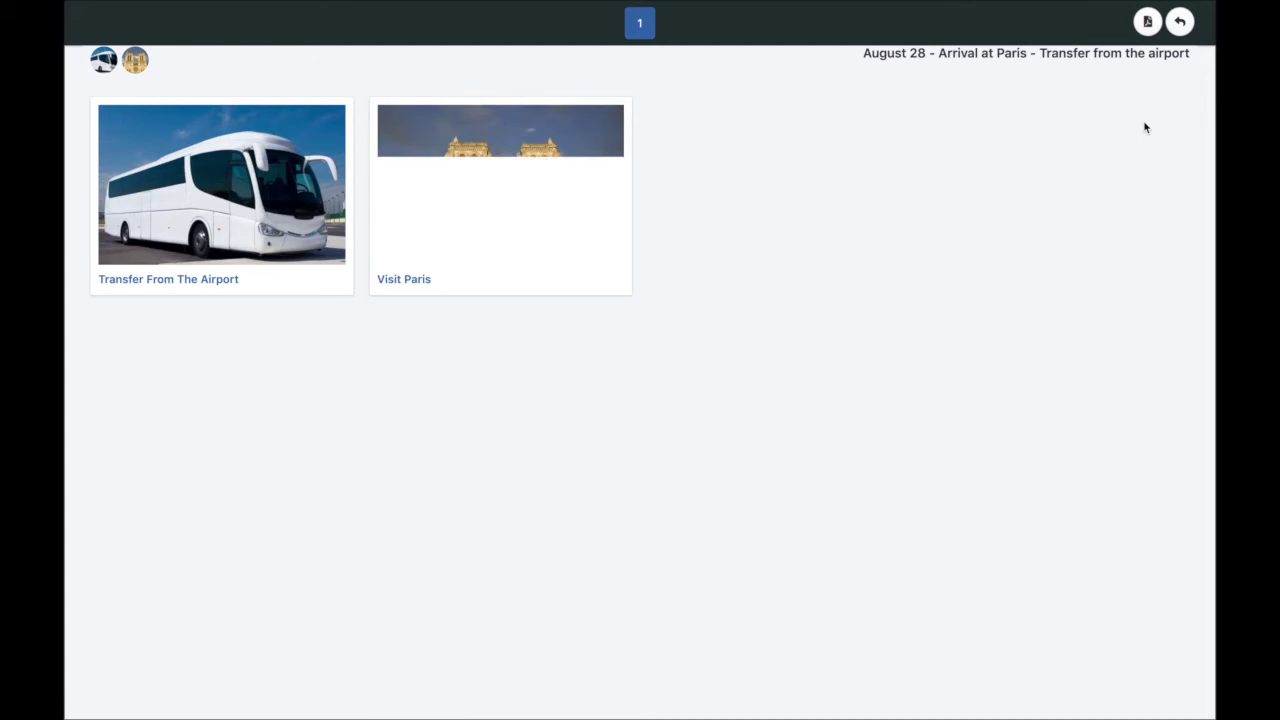
pyautogui.click(245, 200)
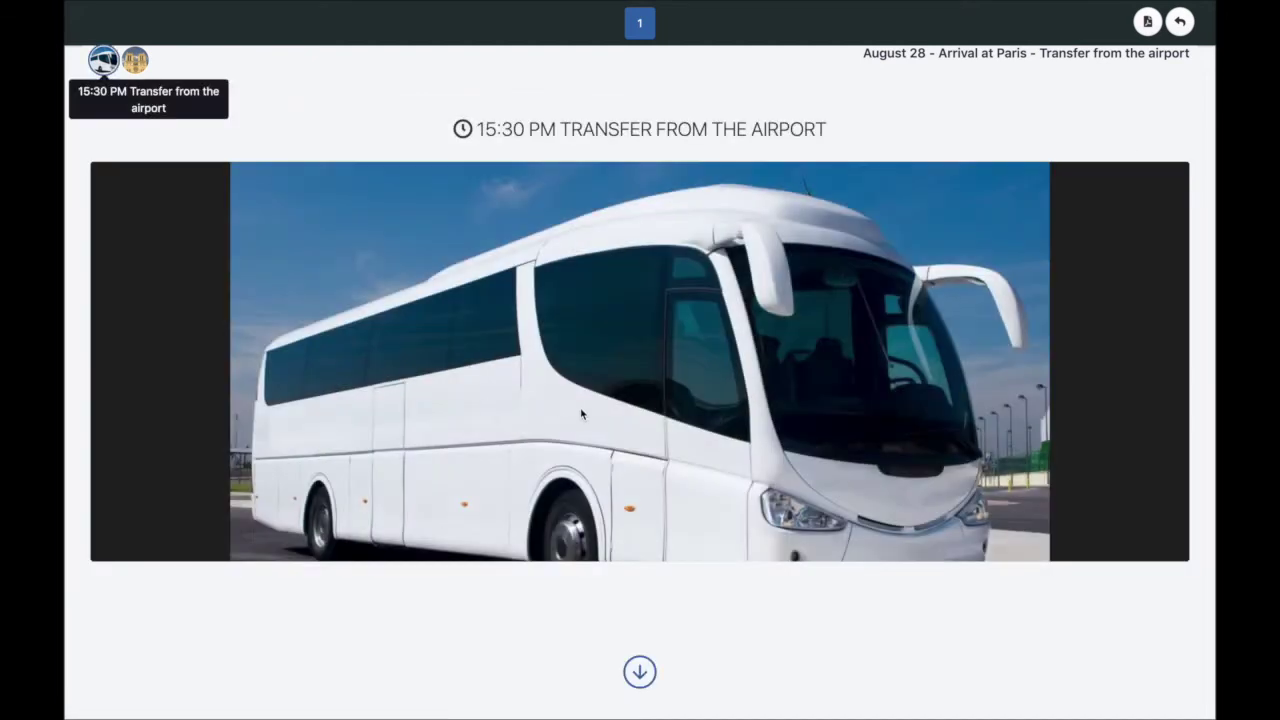
pyautogui.click(135, 60)
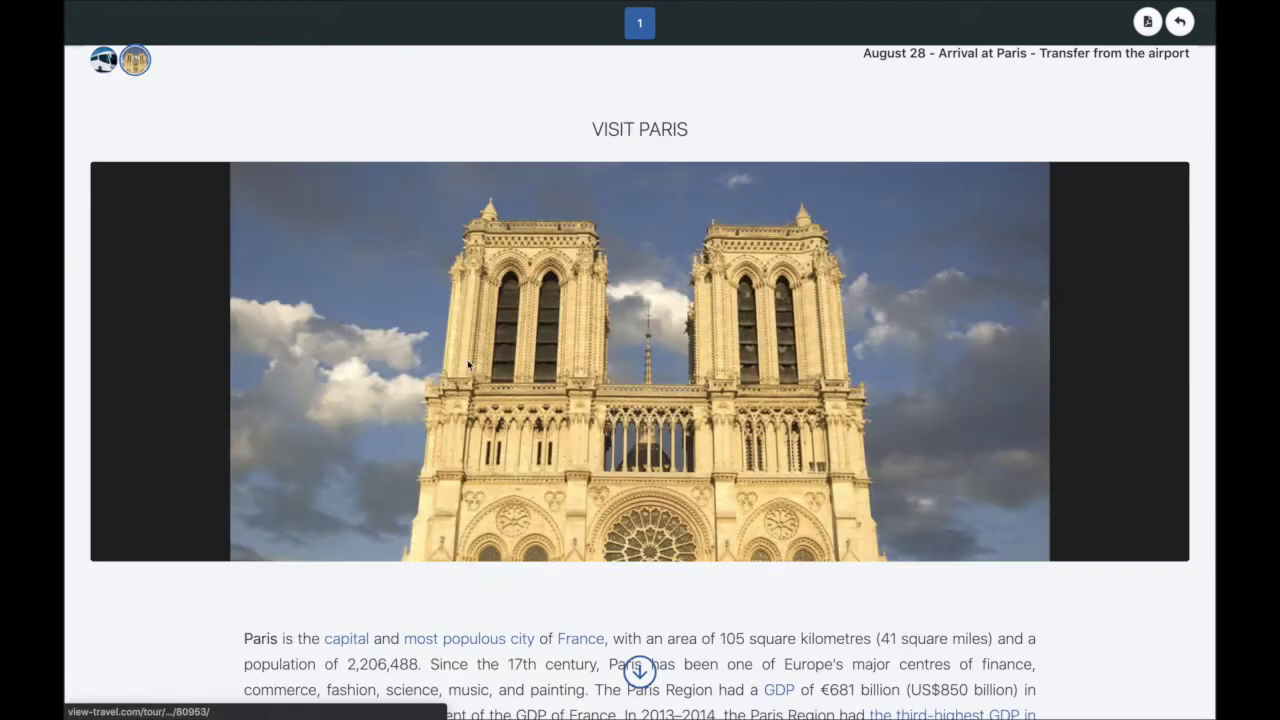
pyautogui.scroll(-5, 583, 384)
pyautogui.scroll(-6, 583, 384)
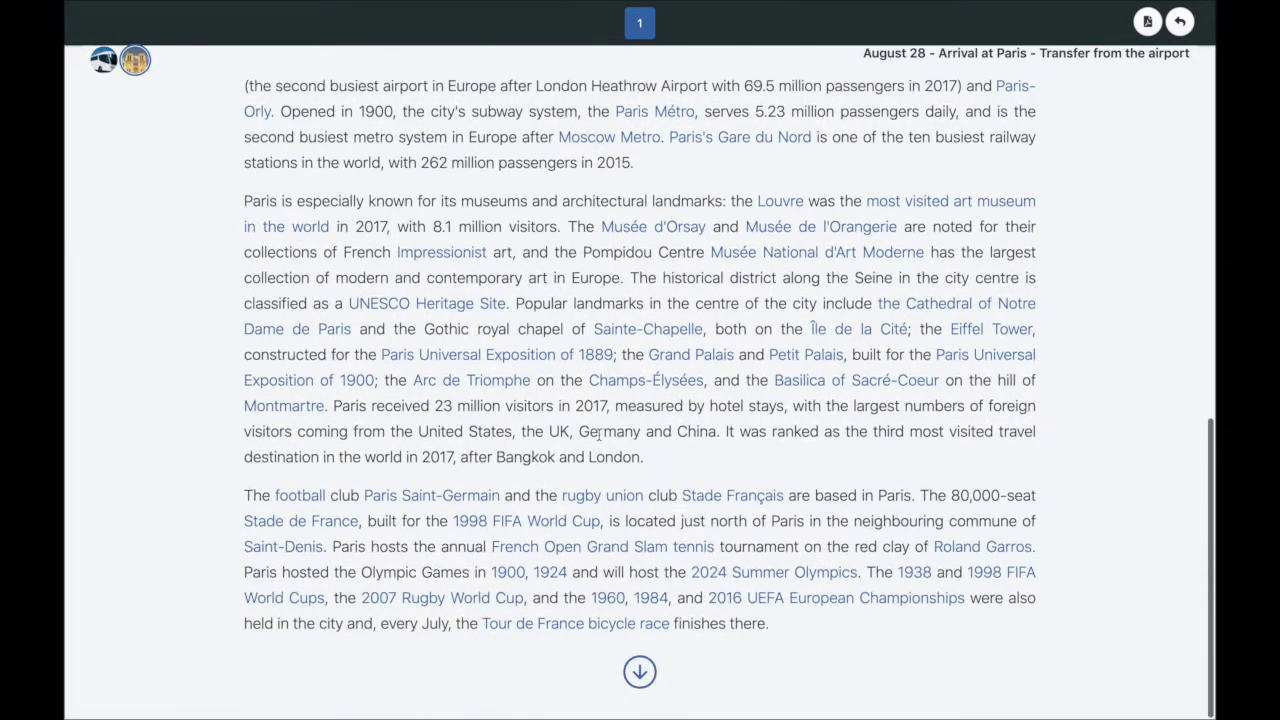
pyautogui.scroll(11, 598, 432)
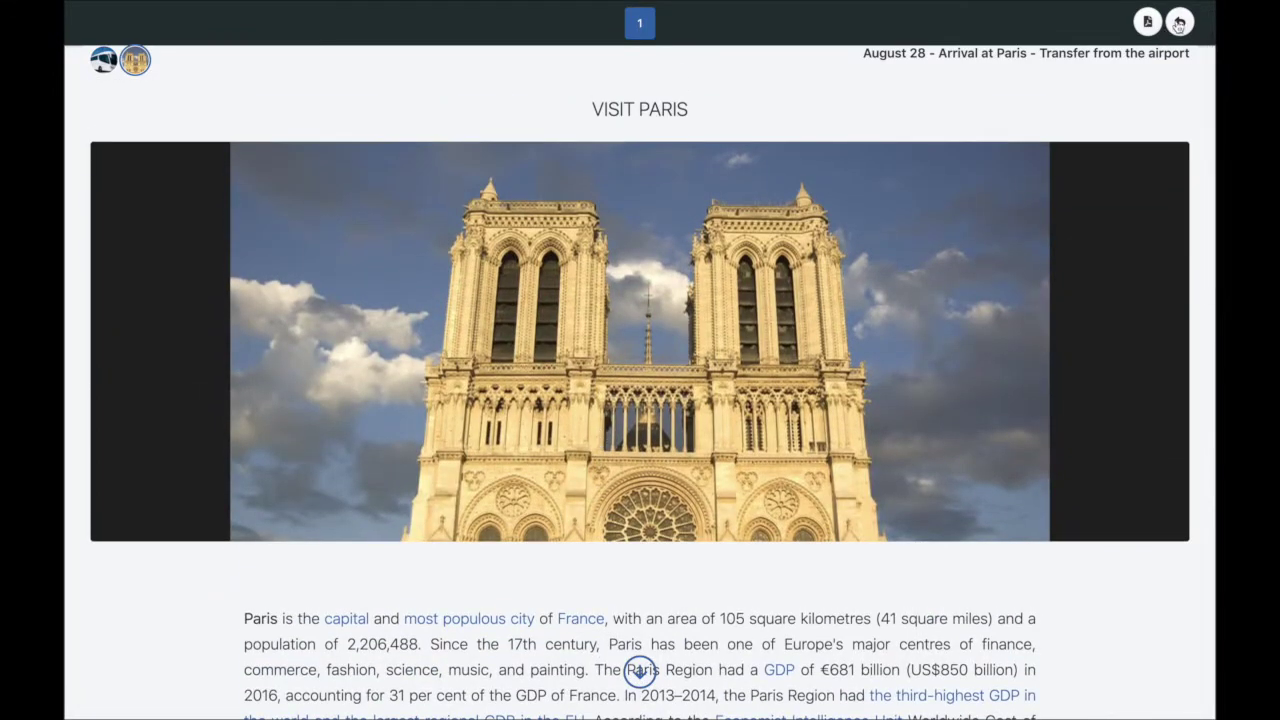
pyautogui.click(1180, 22)
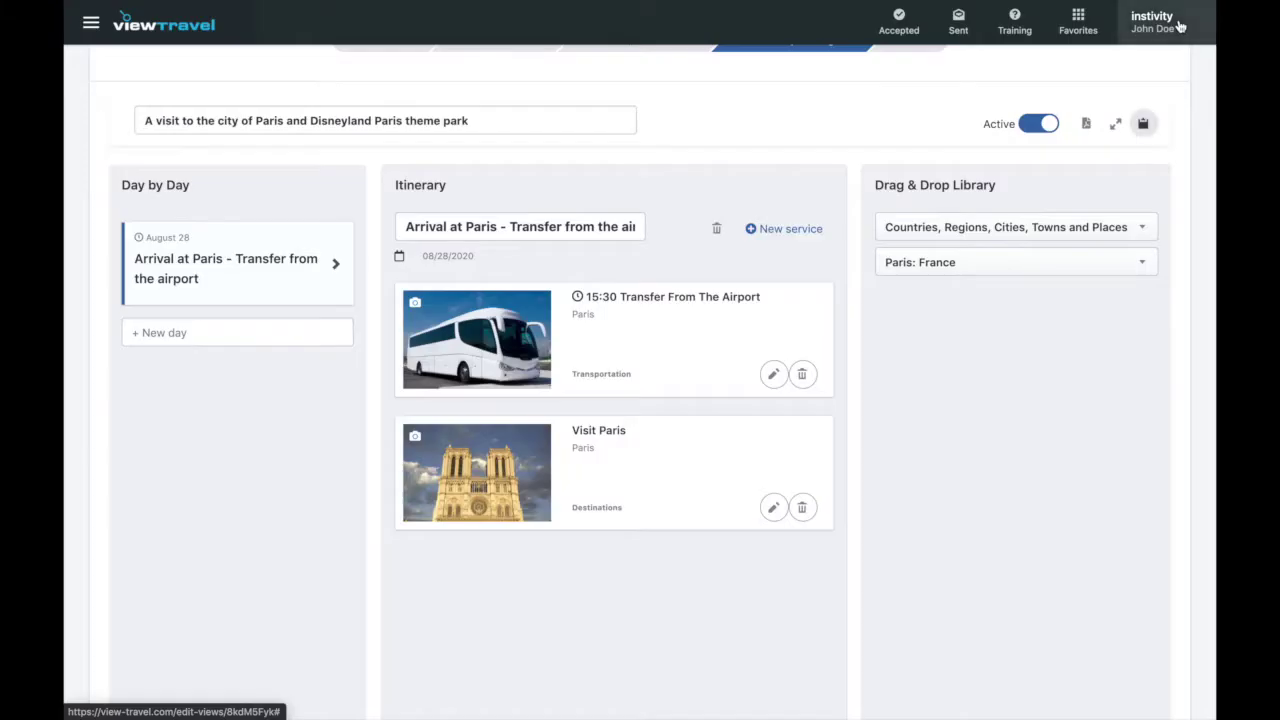
# Upload 304.jpg to the Visit Paris service's media, select it as the service's photo and save.
pyautogui.click(781, 511)
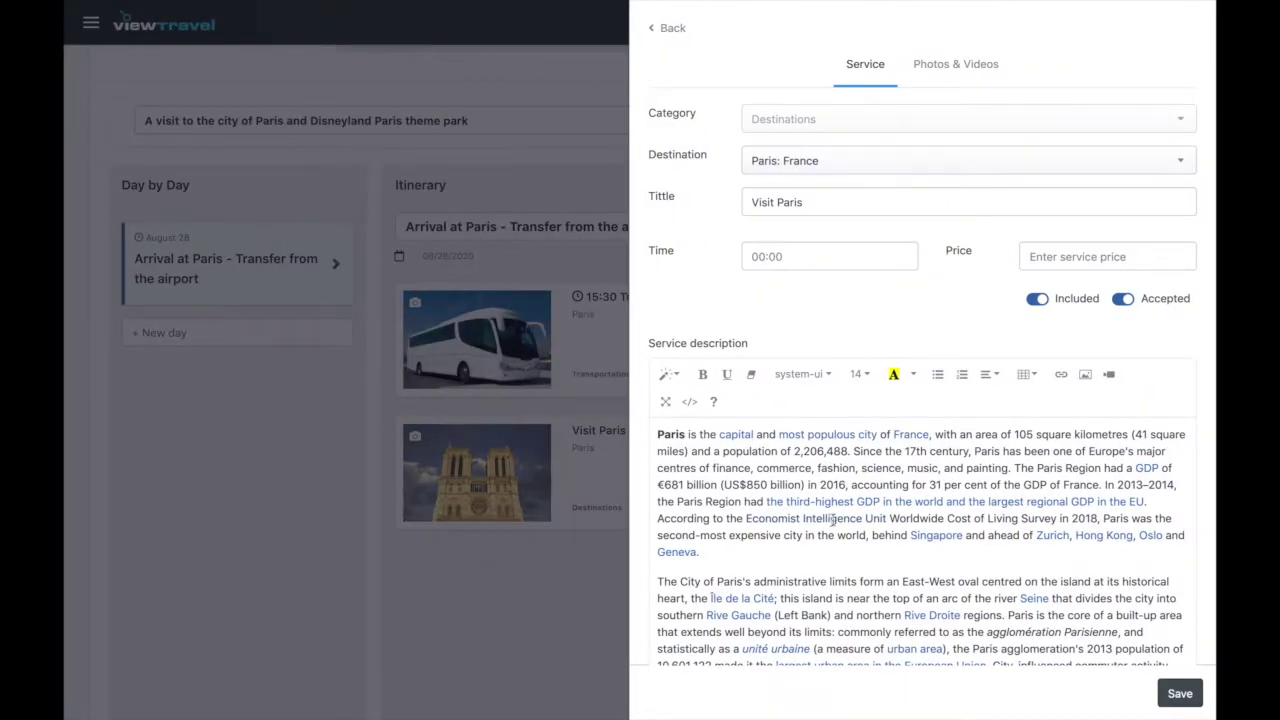
pyautogui.click(940, 64)
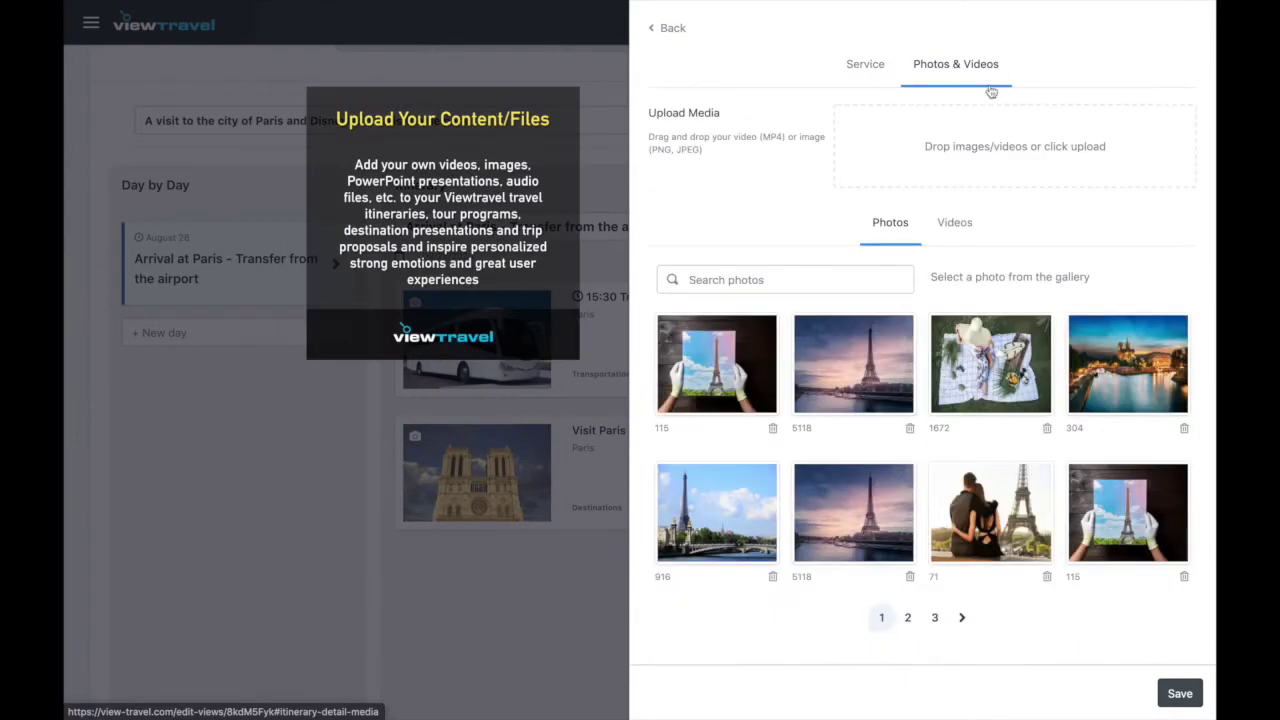
pyautogui.click(990, 148)
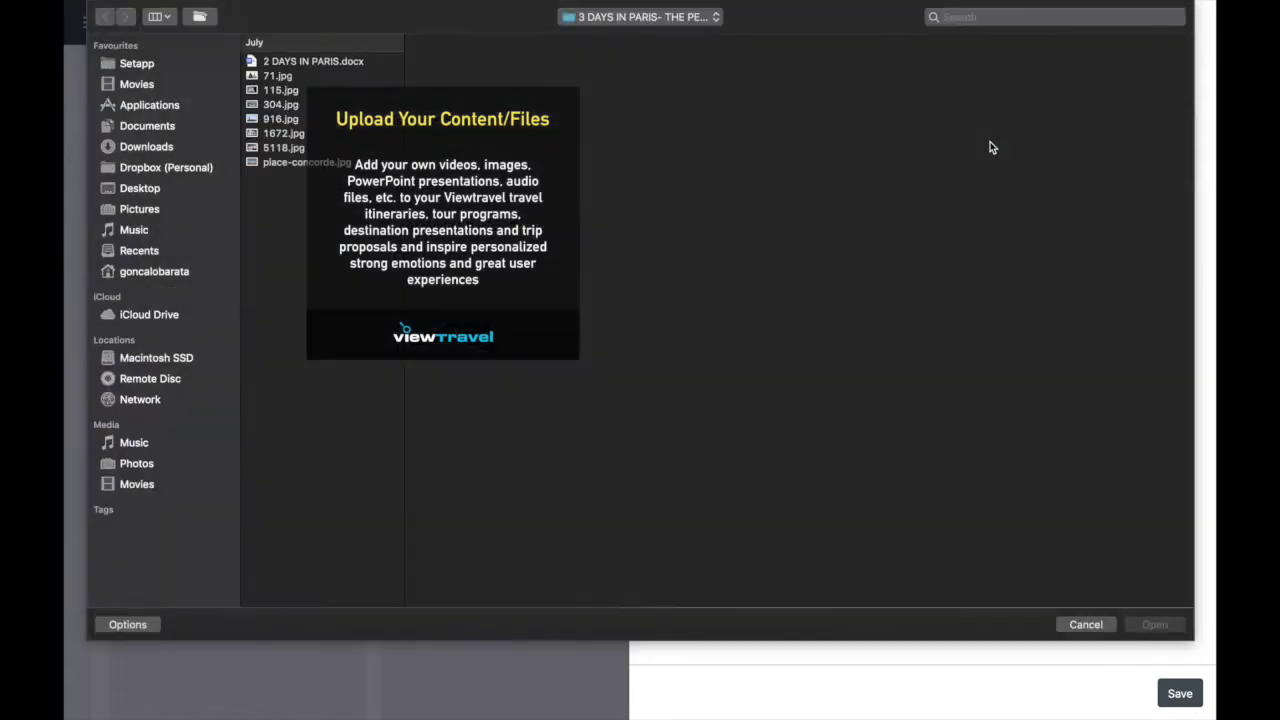
pyautogui.click(275, 134)
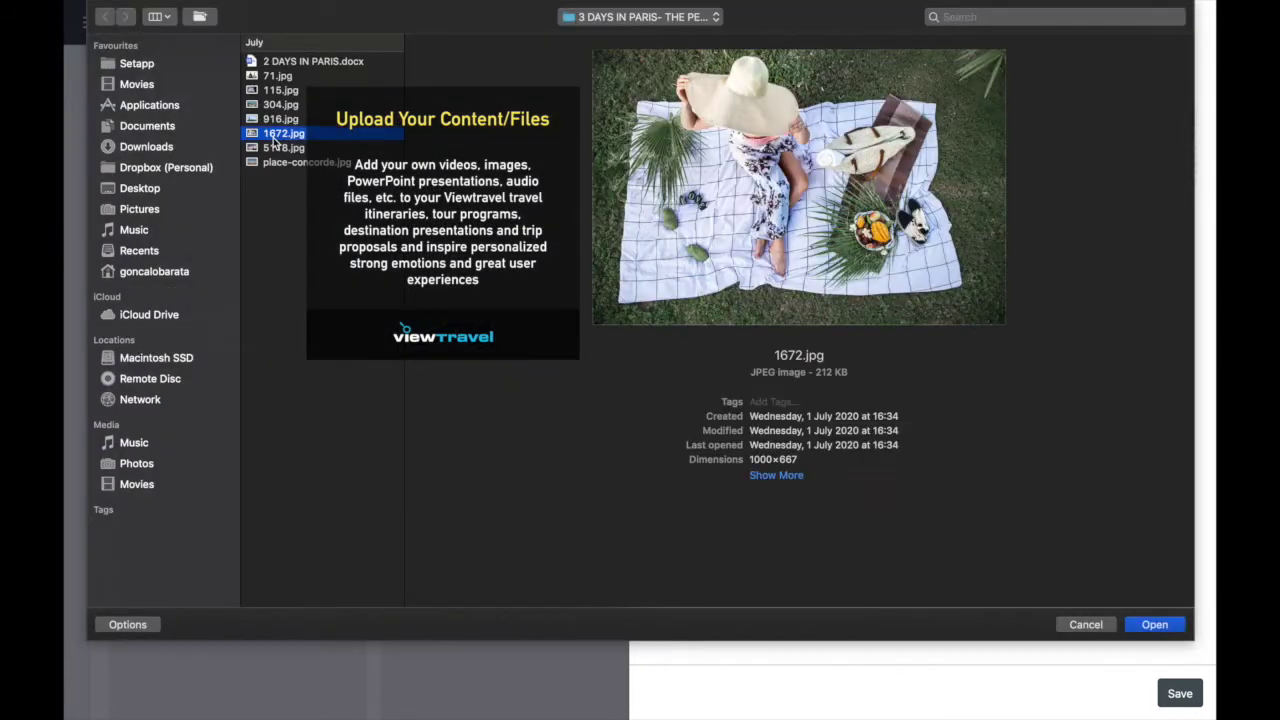
pyautogui.click(281, 105)
pyautogui.click(1155, 624)
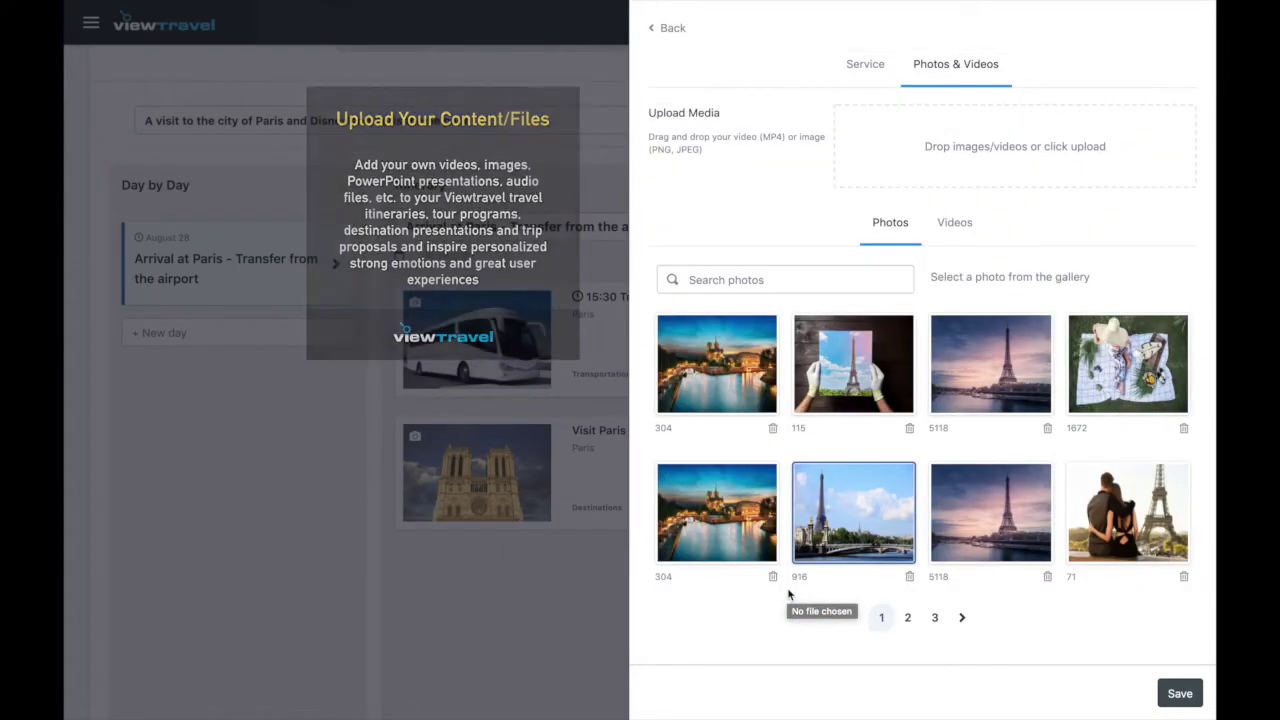
pyautogui.click(722, 378)
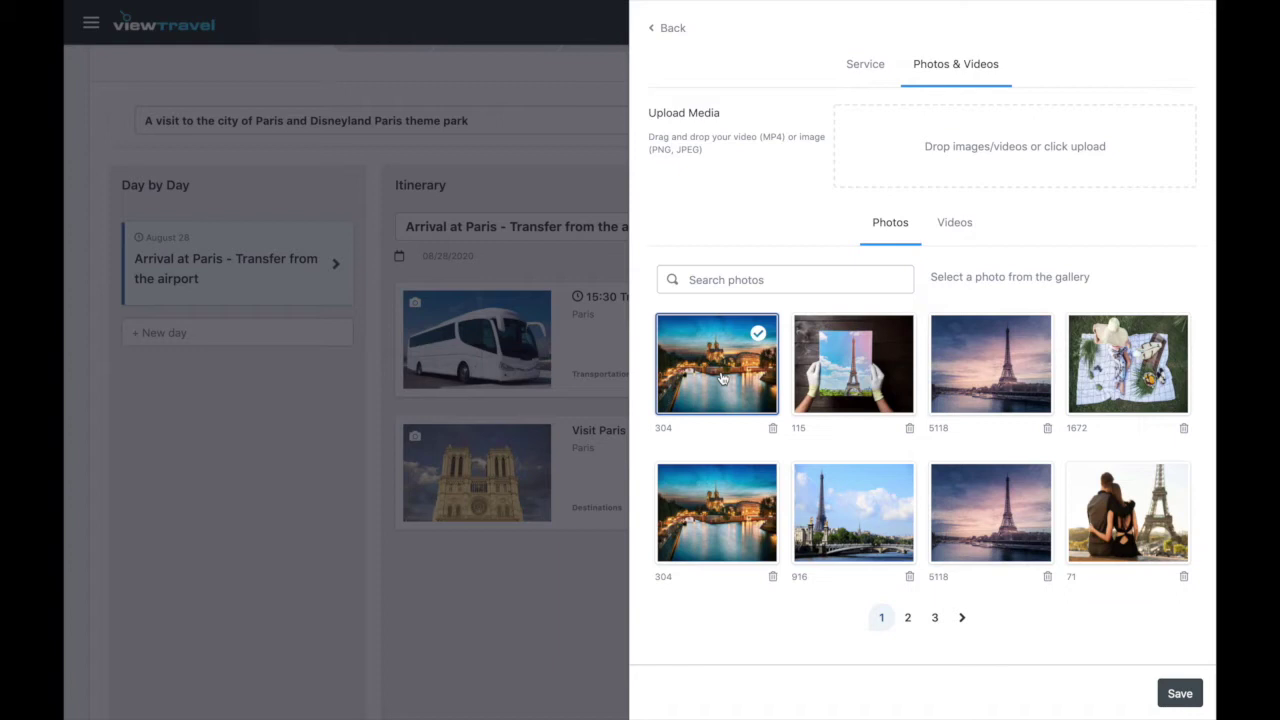
pyautogui.click(1180, 694)
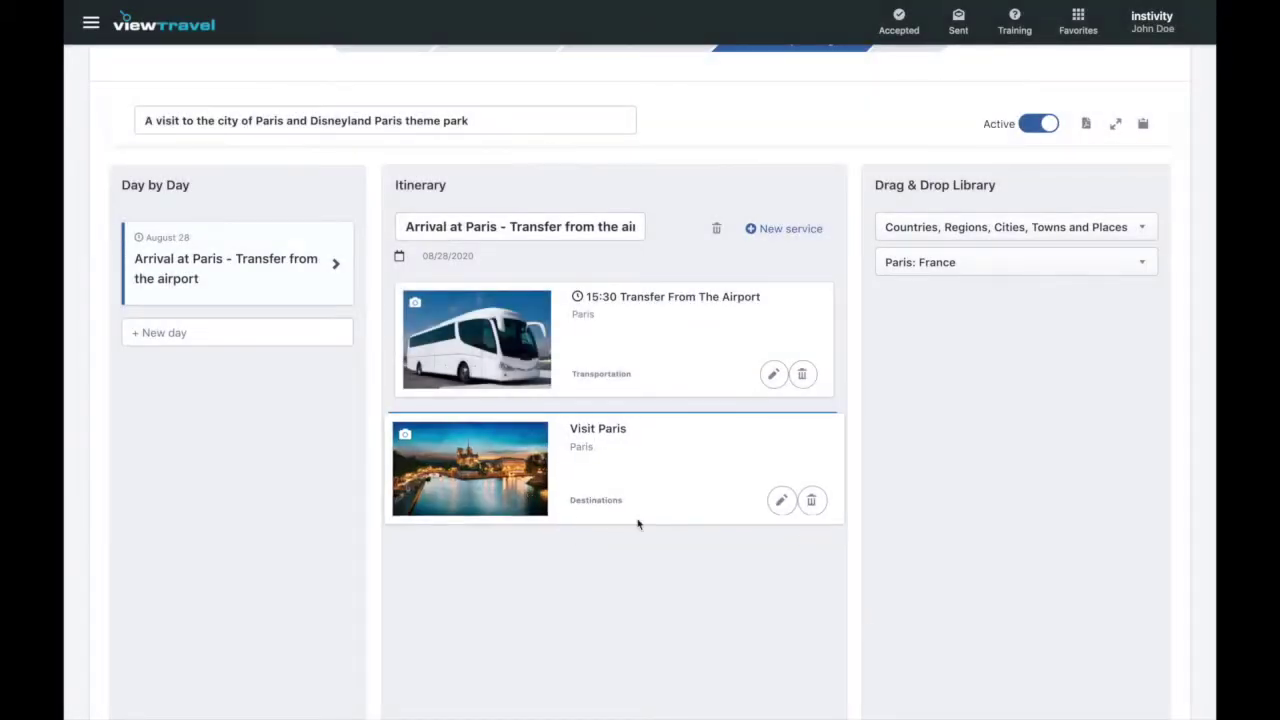
# Preview the Visit Paris page to check its uploaded photo and return to the itinerary editor.
pyautogui.click(1145, 134)
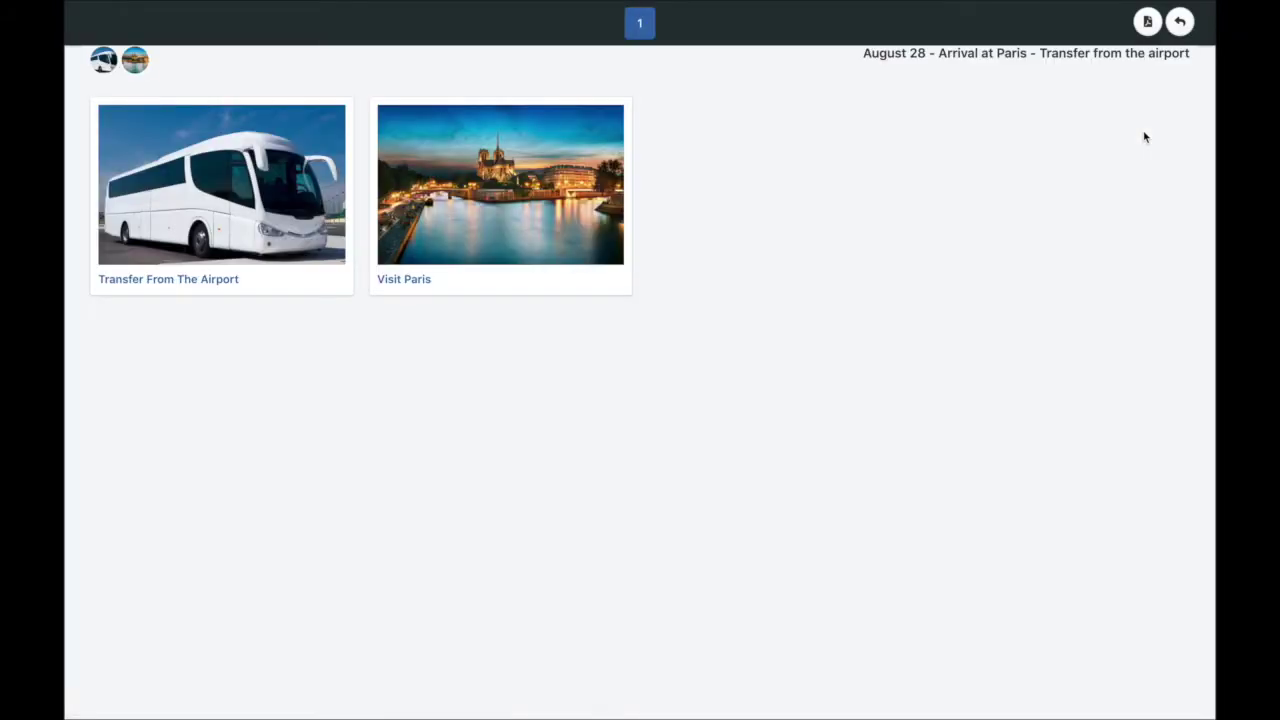
pyautogui.click(488, 266)
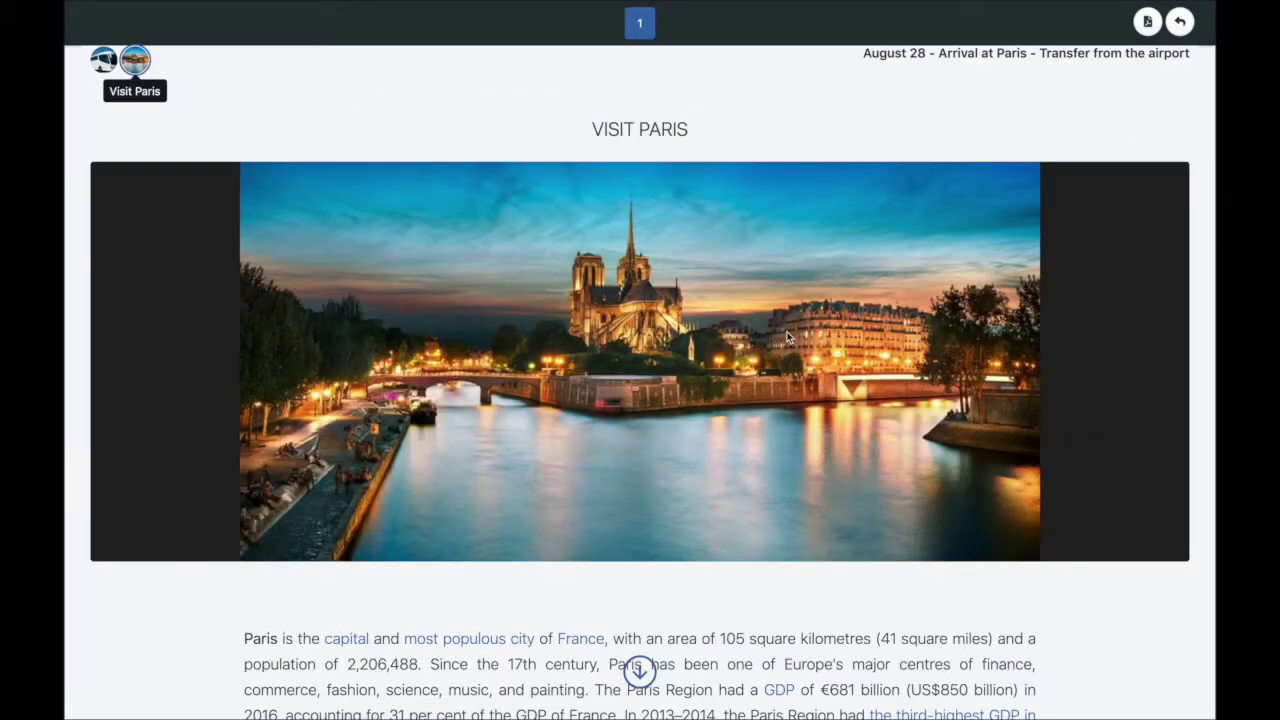
pyautogui.click(1181, 23)
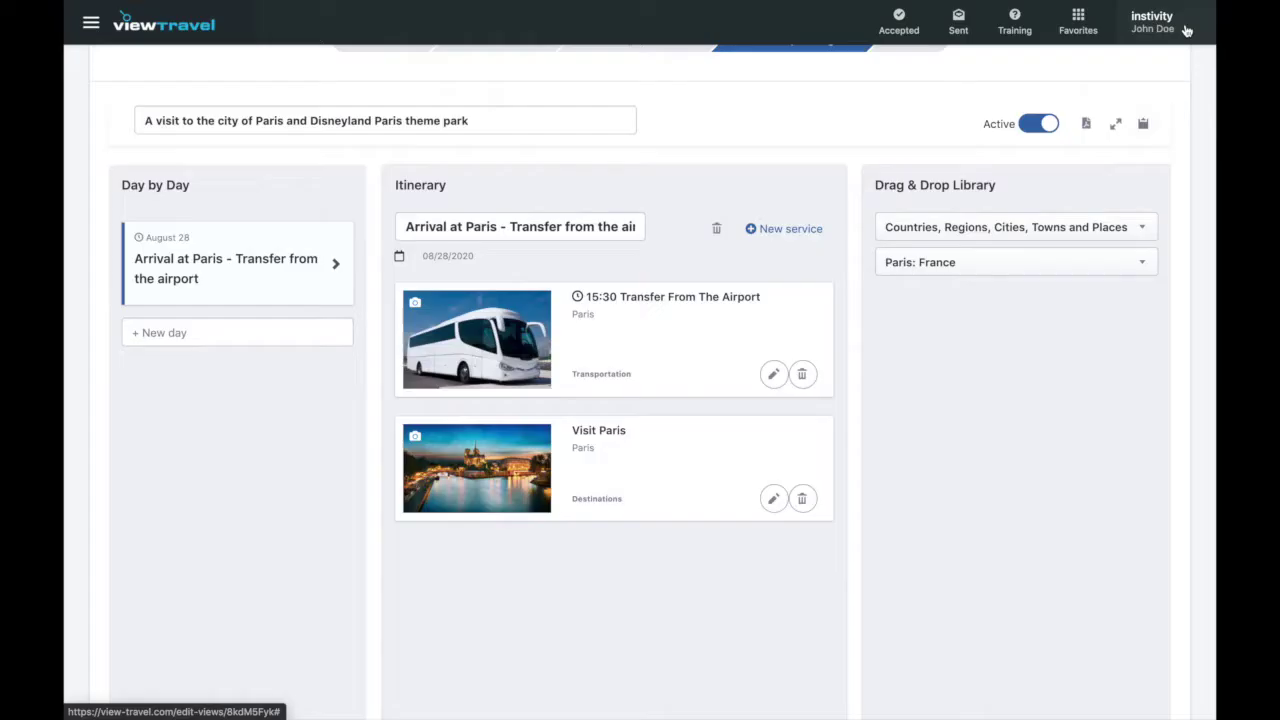
# Assign the Discover Paris video from the playlist to the Visit Paris service and save it.
pyautogui.click(773, 499)
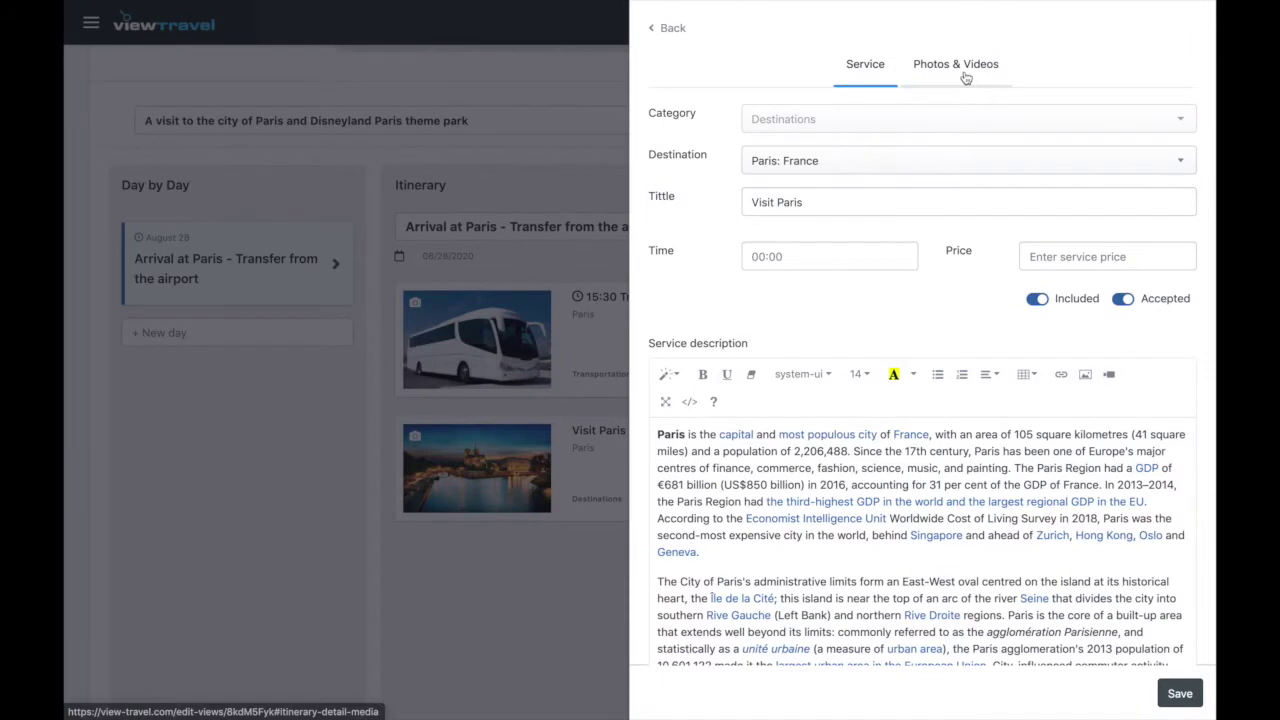
pyautogui.click(966, 76)
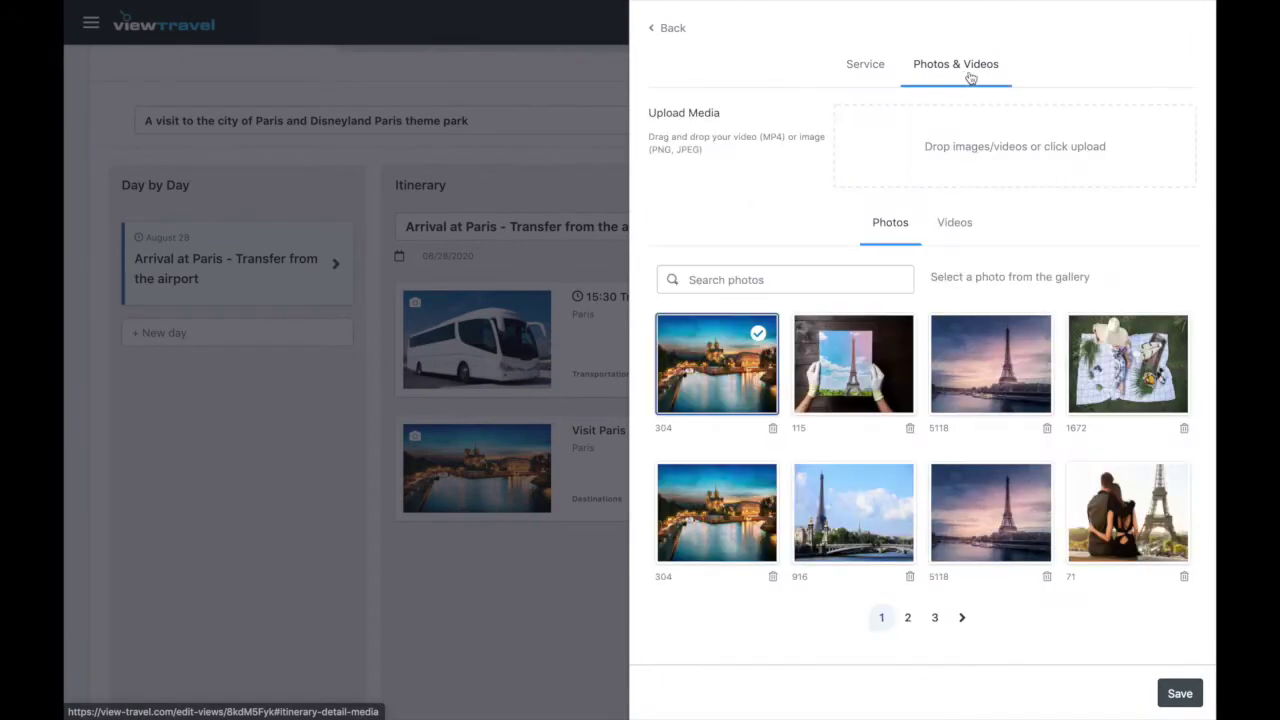
pyautogui.click(956, 222)
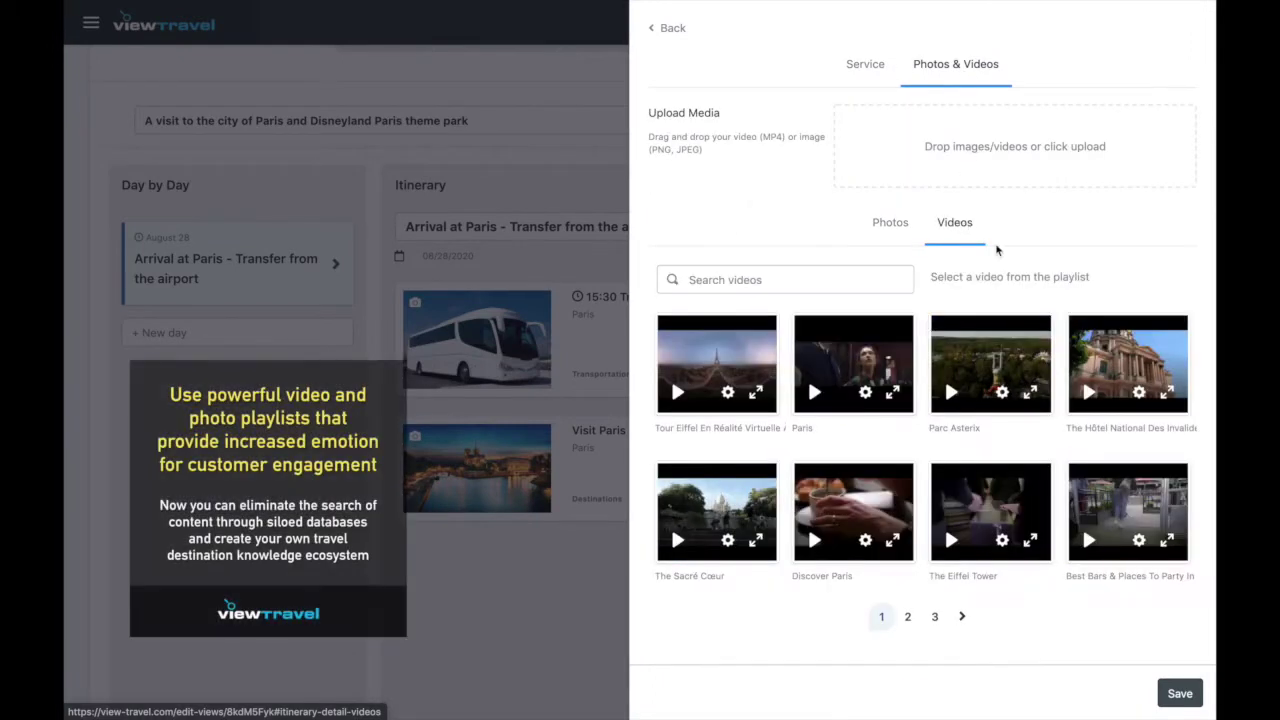
pyautogui.click(878, 507)
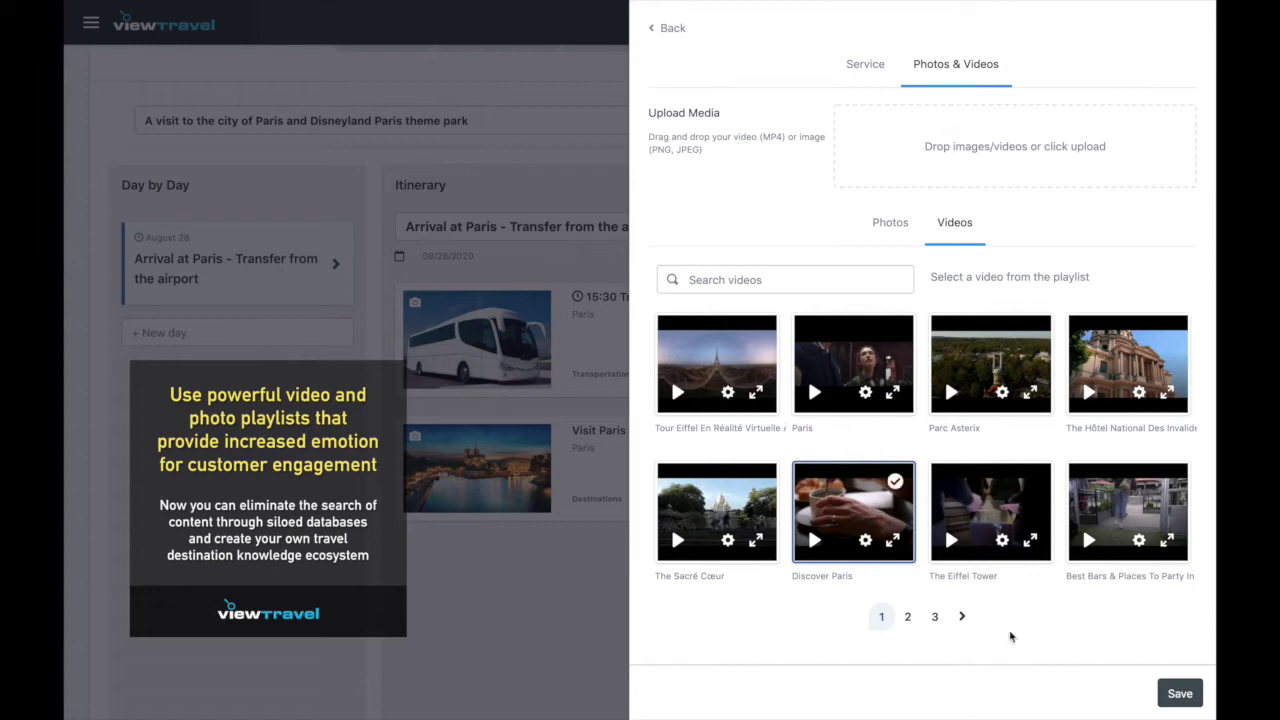
pyautogui.click(1180, 693)
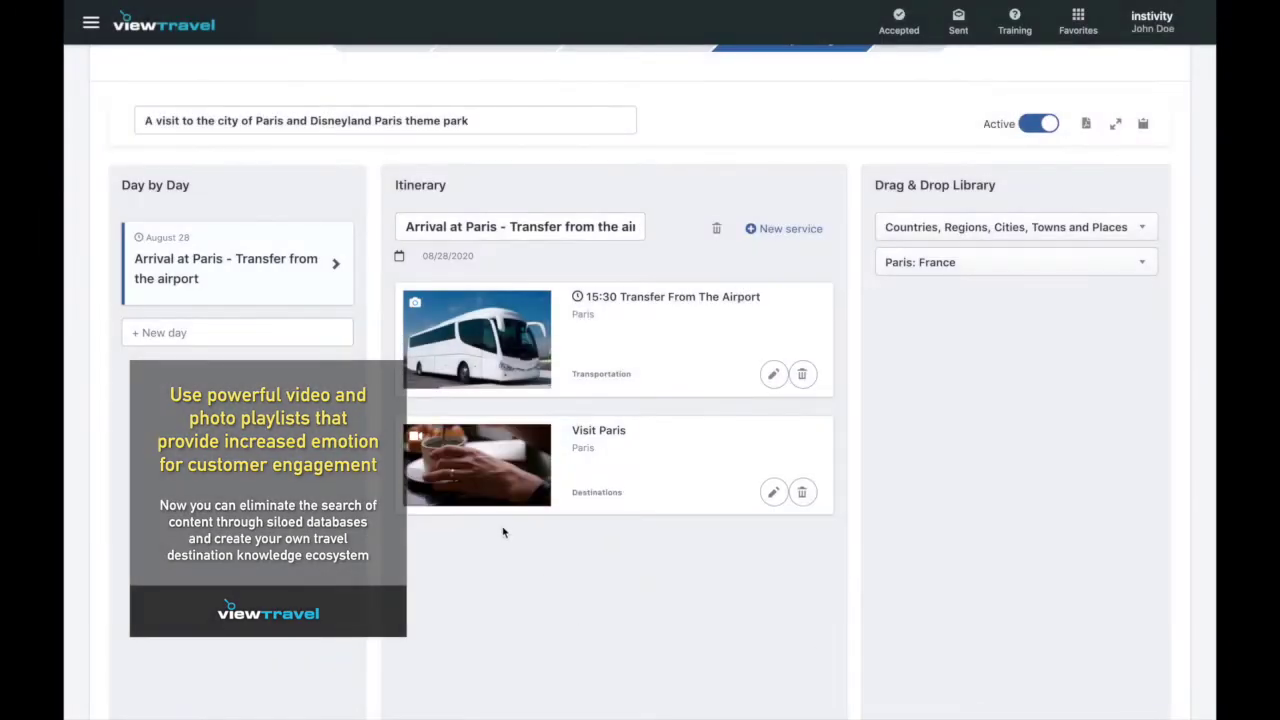
# Preview the itinerary, play the Visit Paris video, look over the page's description and return to the itinerary editor.
pyautogui.click(1143, 123)
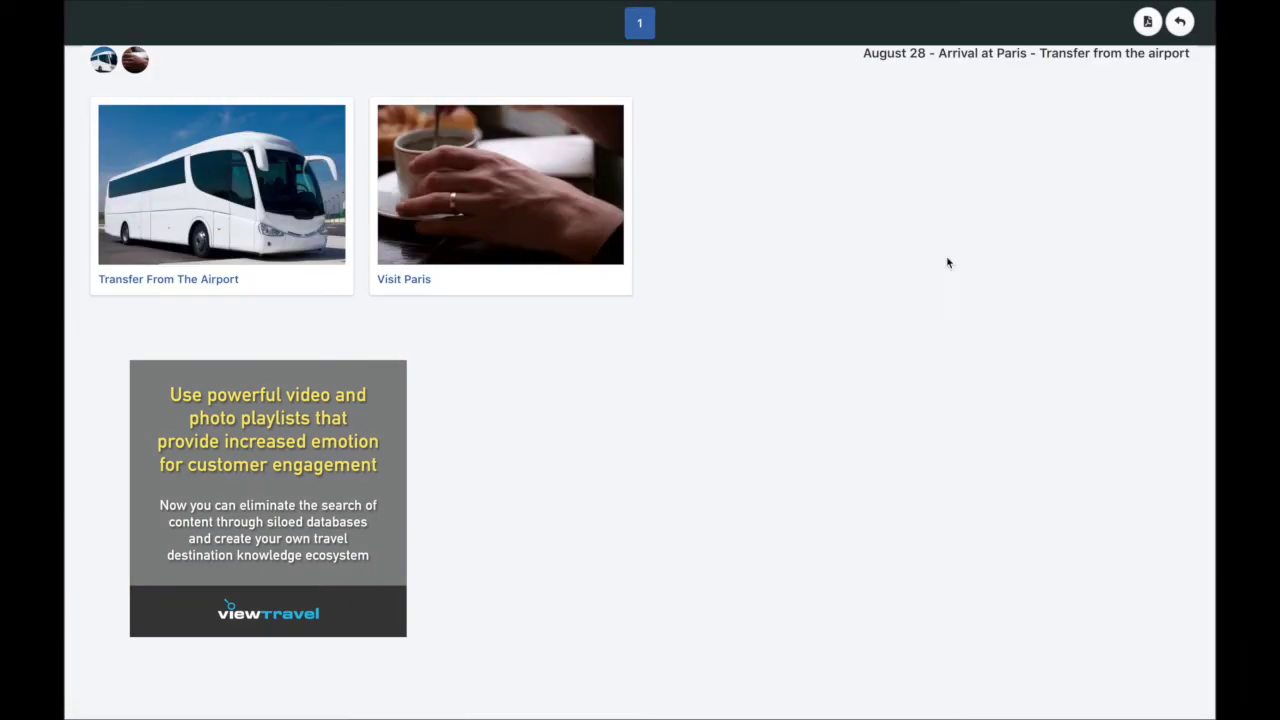
pyautogui.click(491, 245)
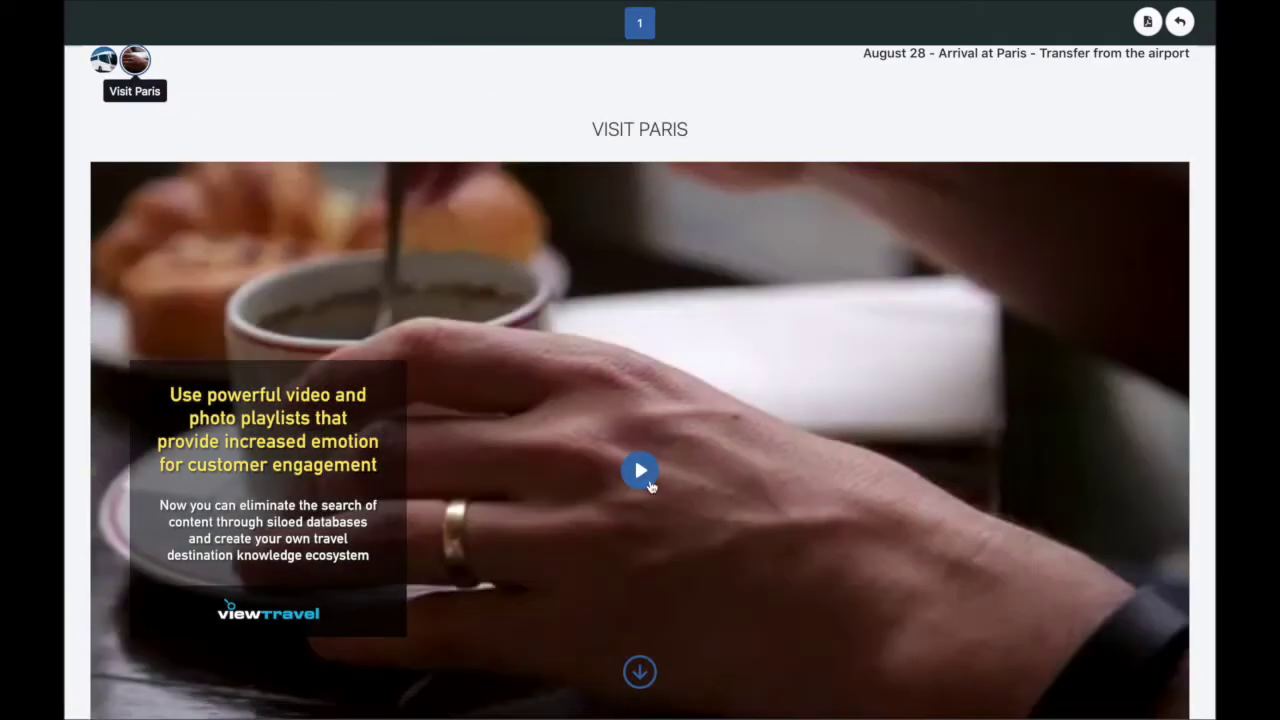
pyautogui.click(650, 485)
pyautogui.scroll(-1, 949, 476)
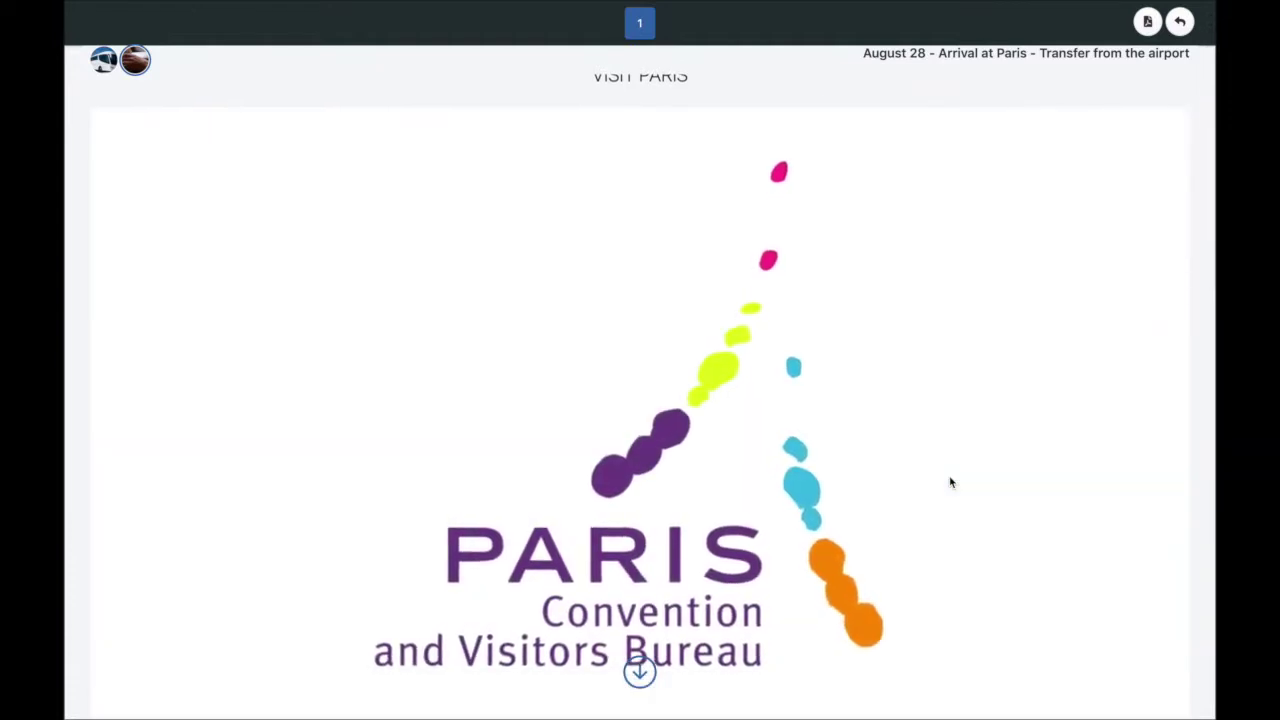
pyautogui.scroll(-1, 950, 482)
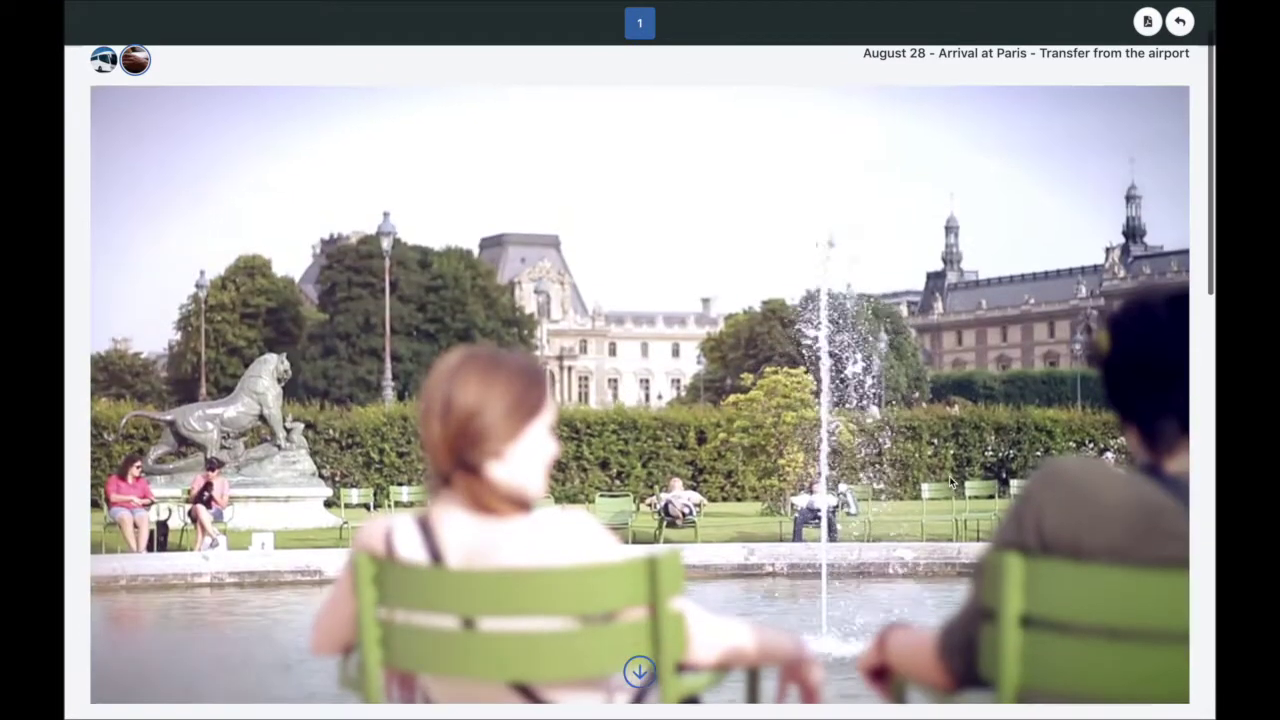
pyautogui.scroll(-1, 949, 476)
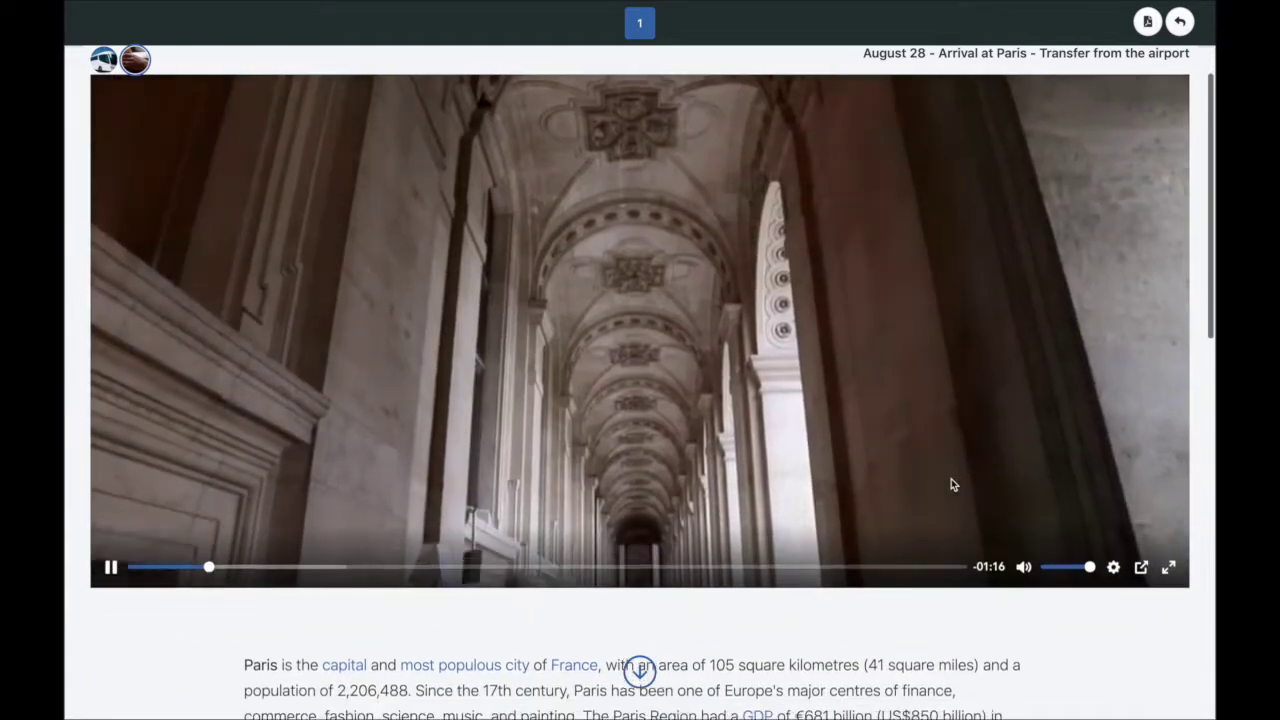
pyautogui.scroll(-2, 951, 485)
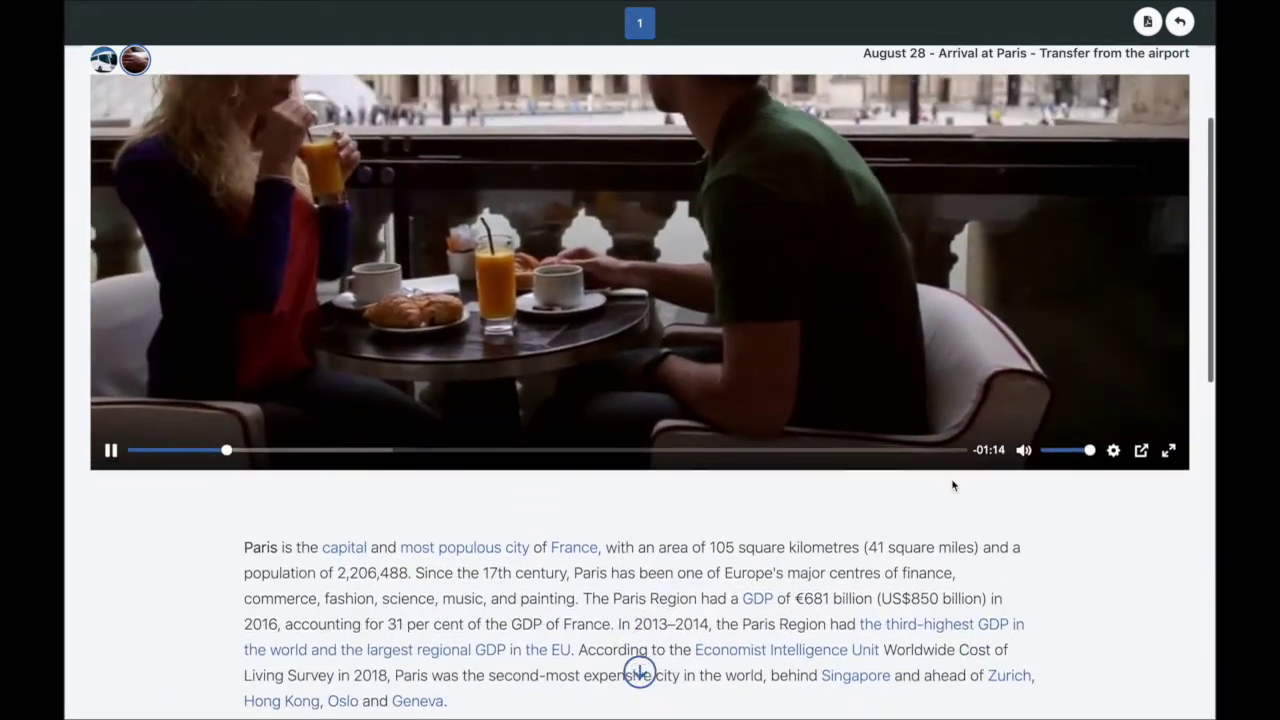
pyautogui.scroll(1, 951, 485)
pyautogui.scroll(2, 952, 485)
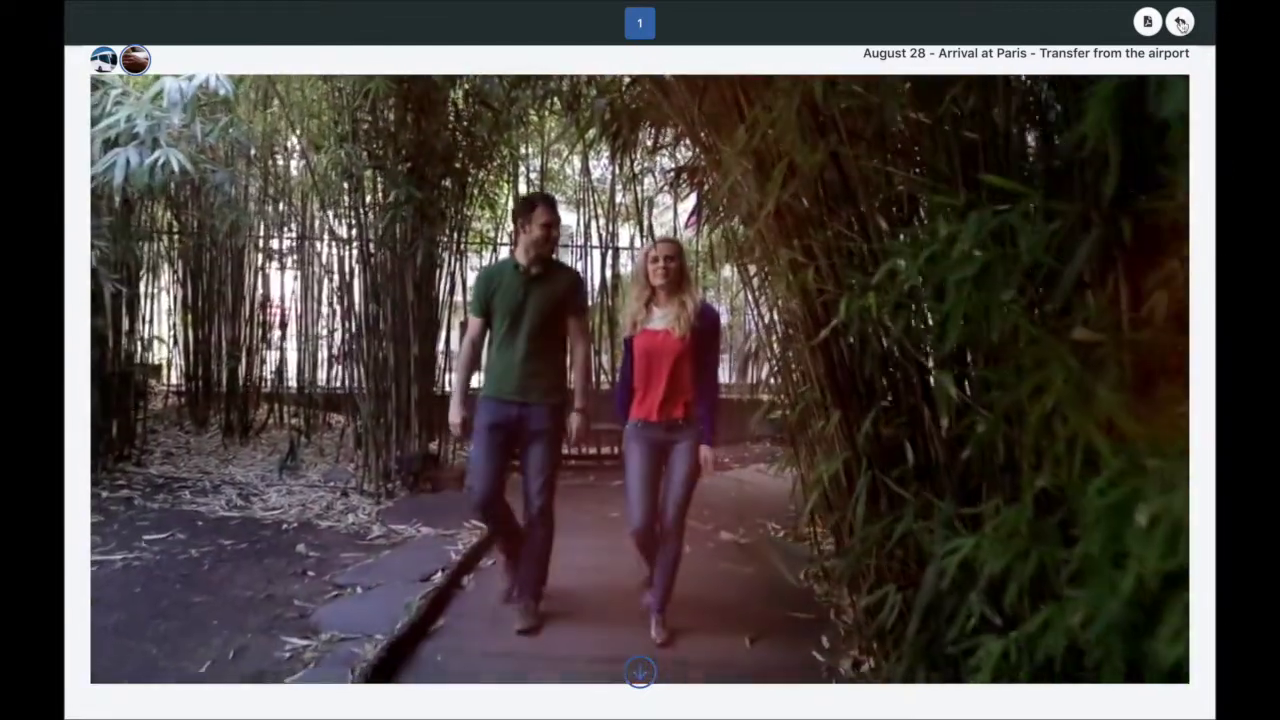
pyautogui.press('Escape')
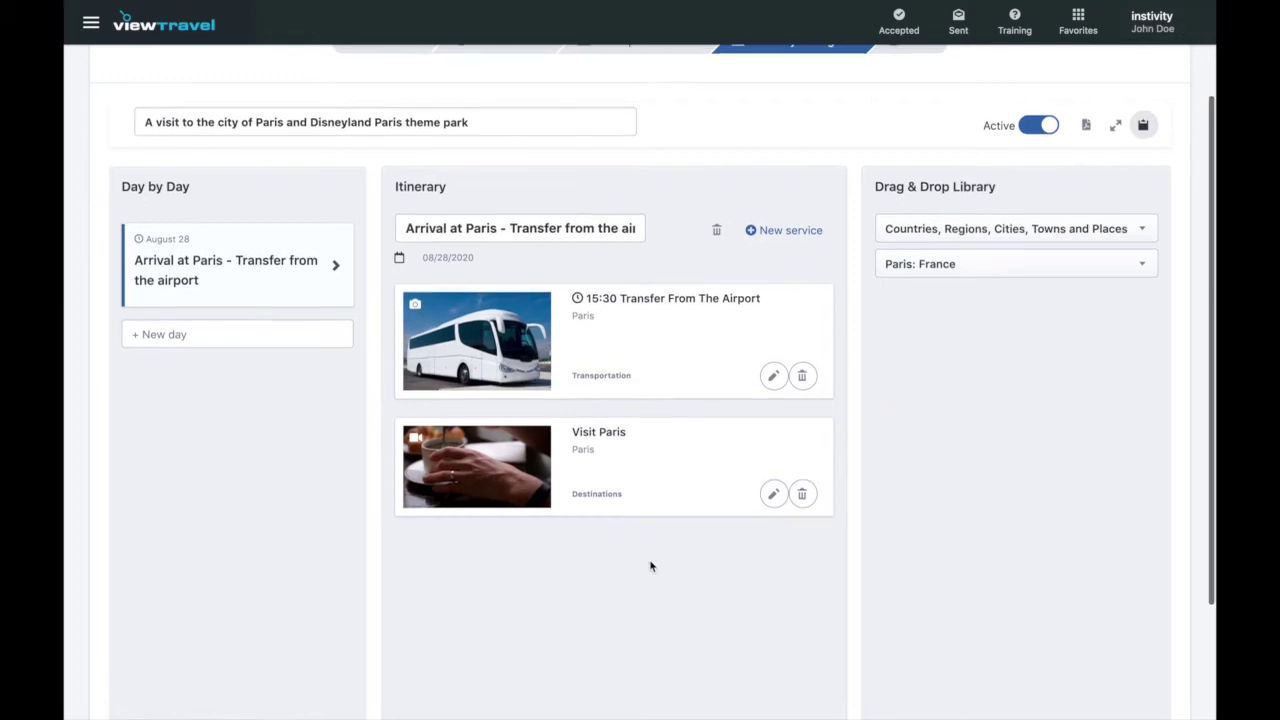
# Switch the service library to All the Activities for Paris: France, covering all providers, and search it for "Parisian".
pyautogui.click(1003, 227)
pyautogui.scroll(-2, 983, 354)
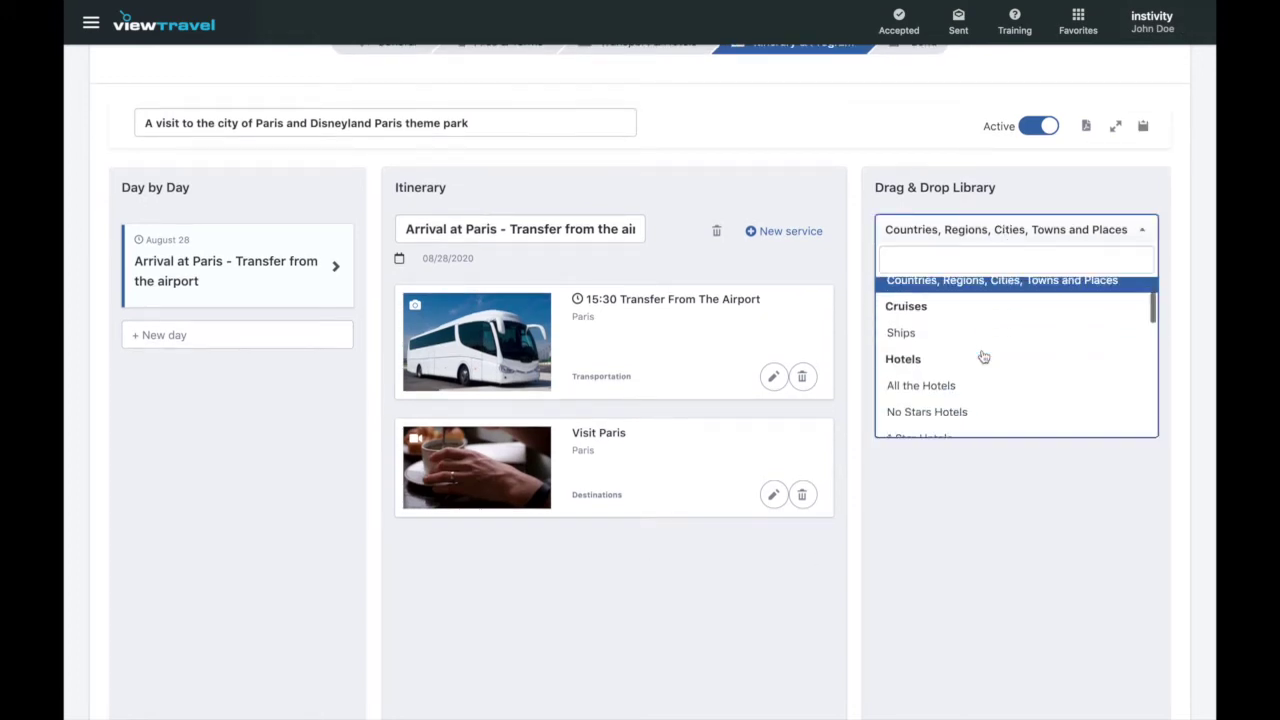
pyautogui.scroll(-4, 976, 355)
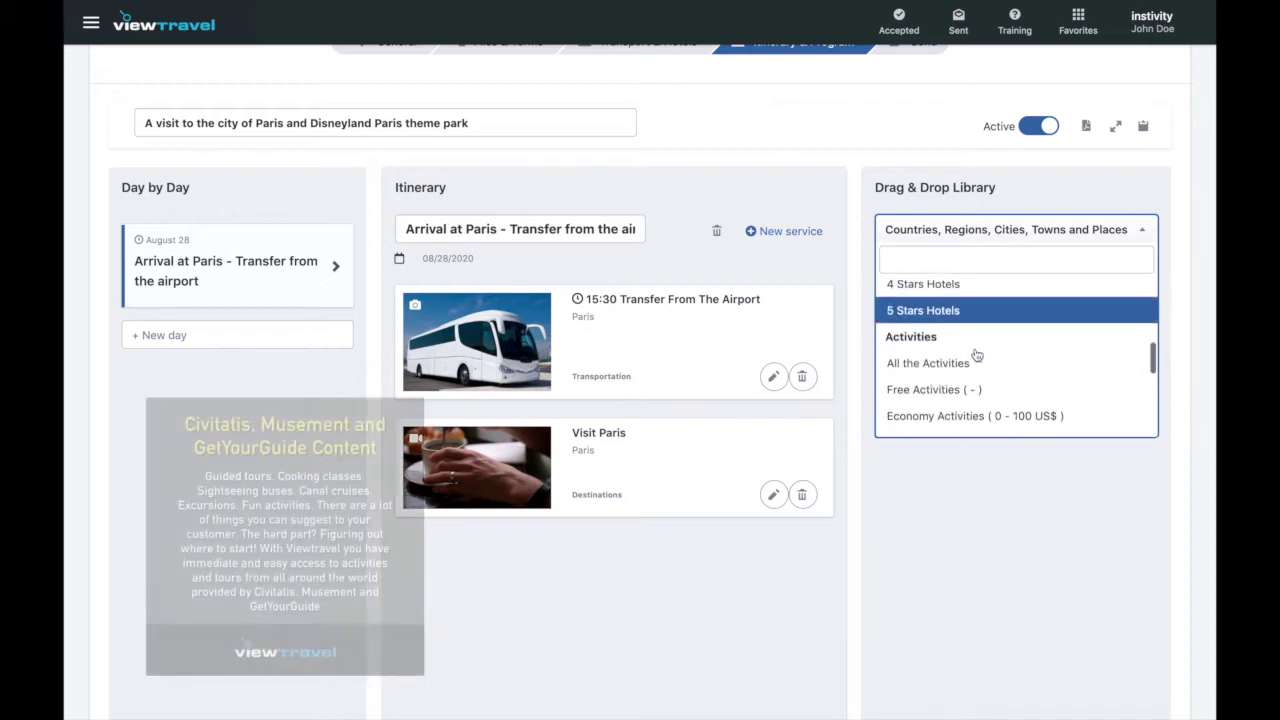
pyautogui.click(975, 362)
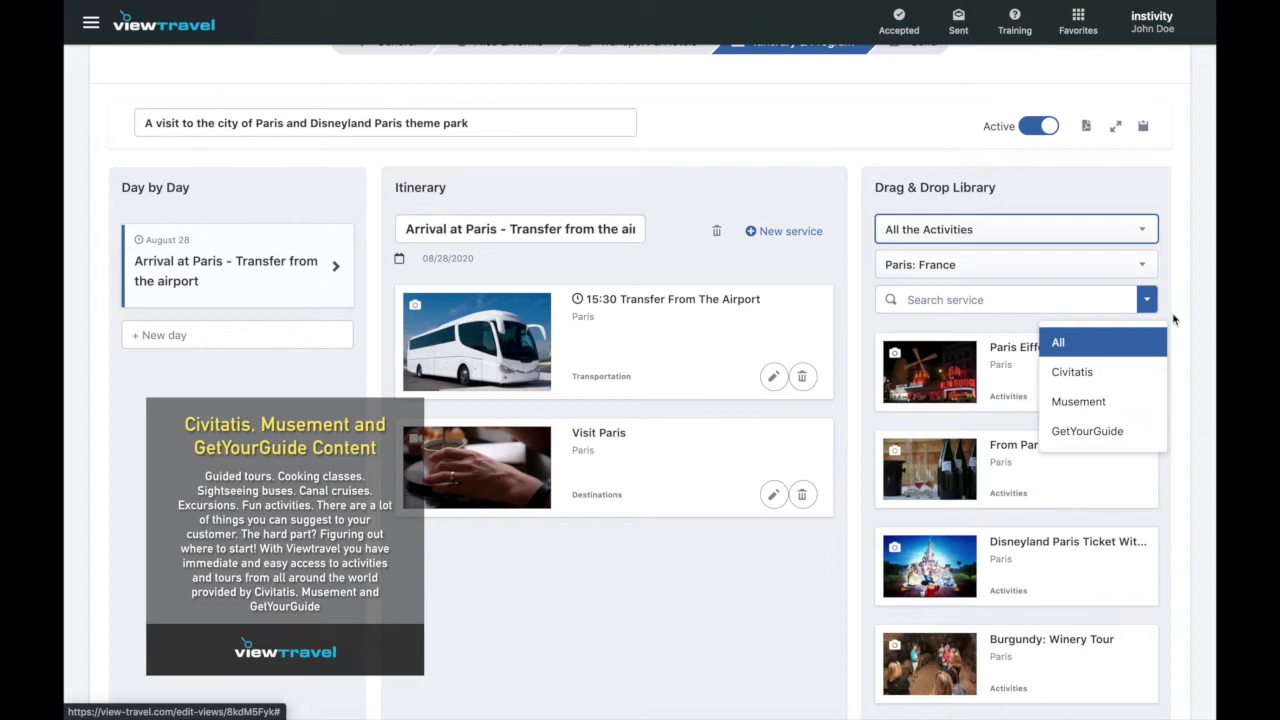
pyautogui.click(1073, 330)
pyautogui.click(954, 302)
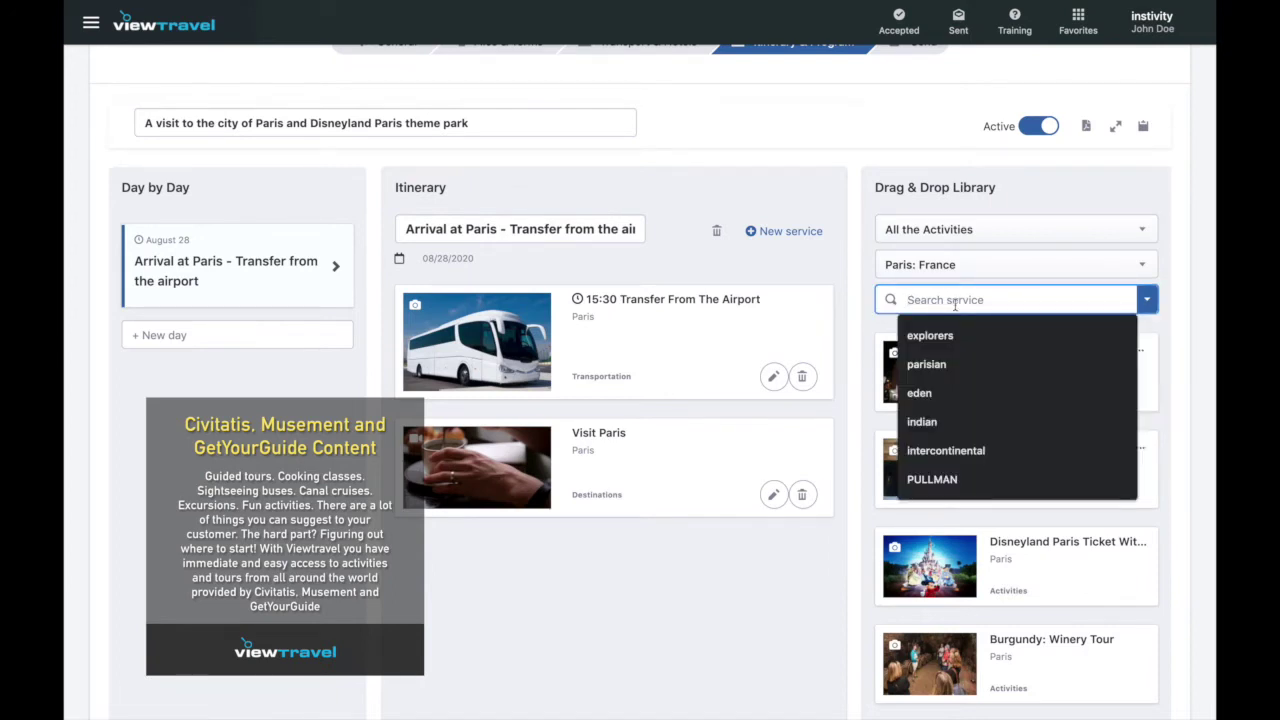
pyautogui.write('Parisian')
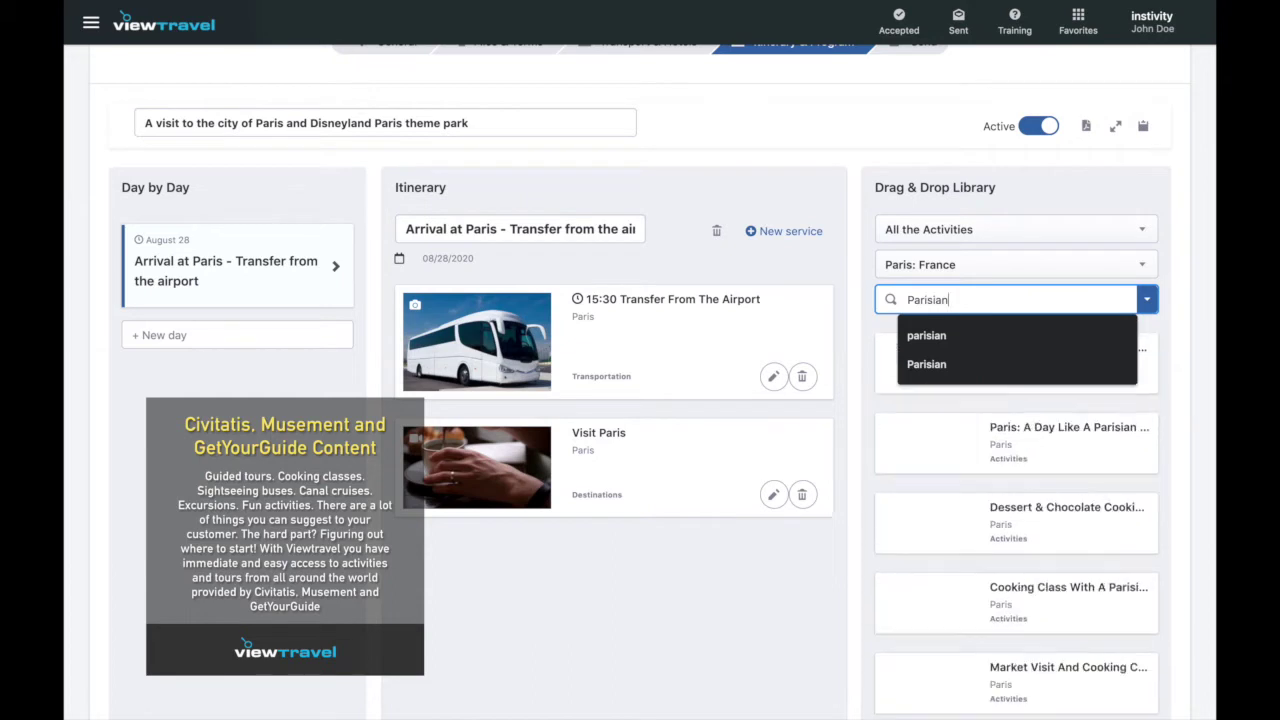
pyautogui.click(1172, 402)
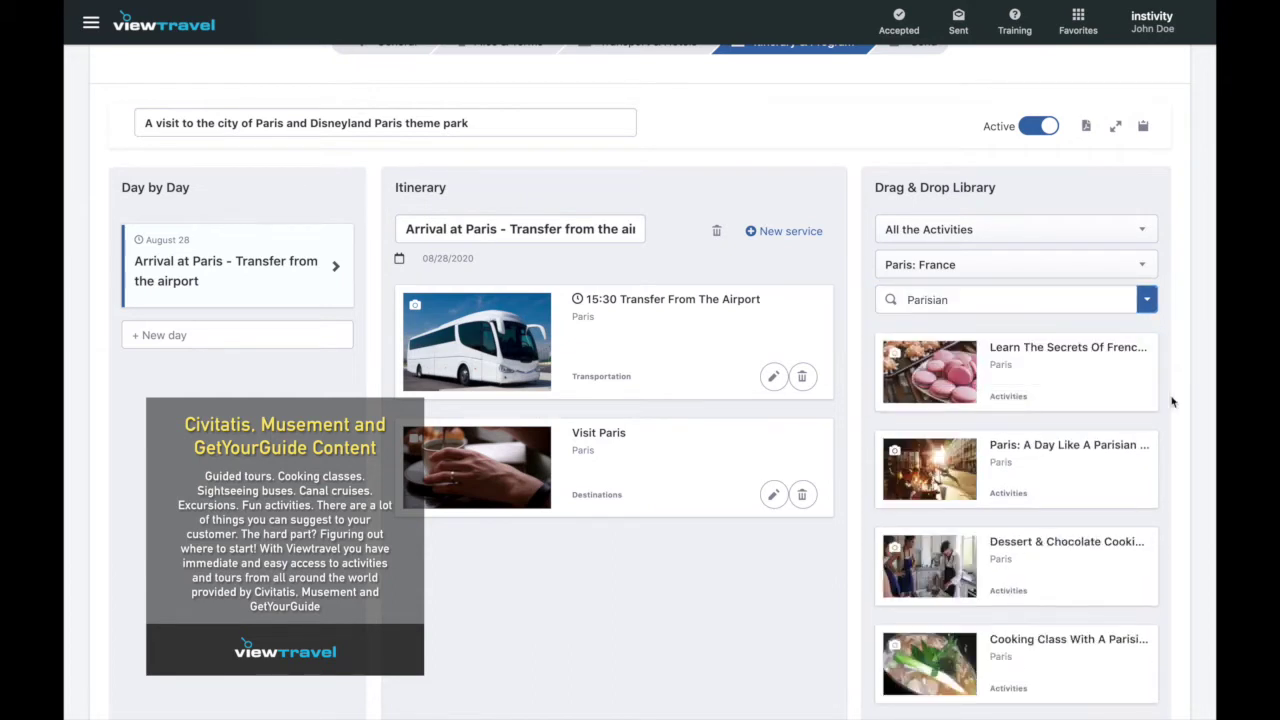
# Add the "Oh My God She's Parisian!" comedy show activity to the August 28 itinerary, below Visit Paris.
pyautogui.scroll(-6, 1129, 406)
pyautogui.scroll(-5, 1106, 453)
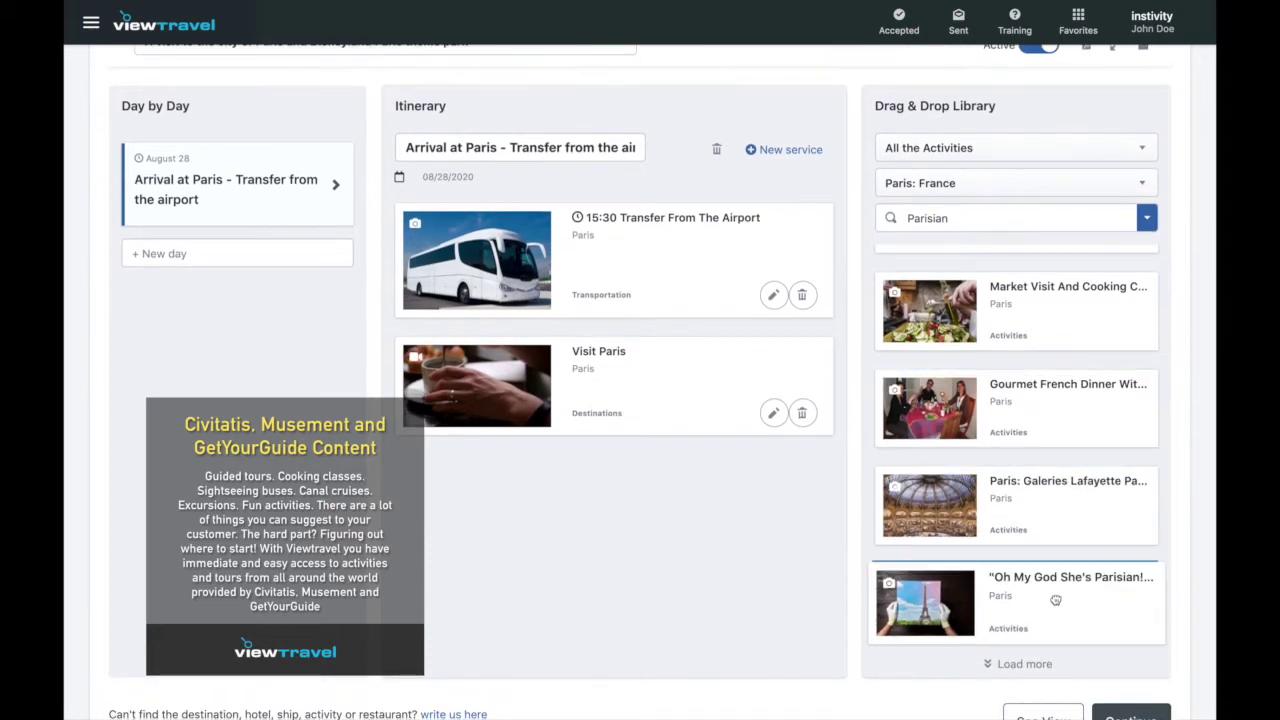
pyautogui.moveTo(1055, 599); pyautogui.dragTo(701, 521)
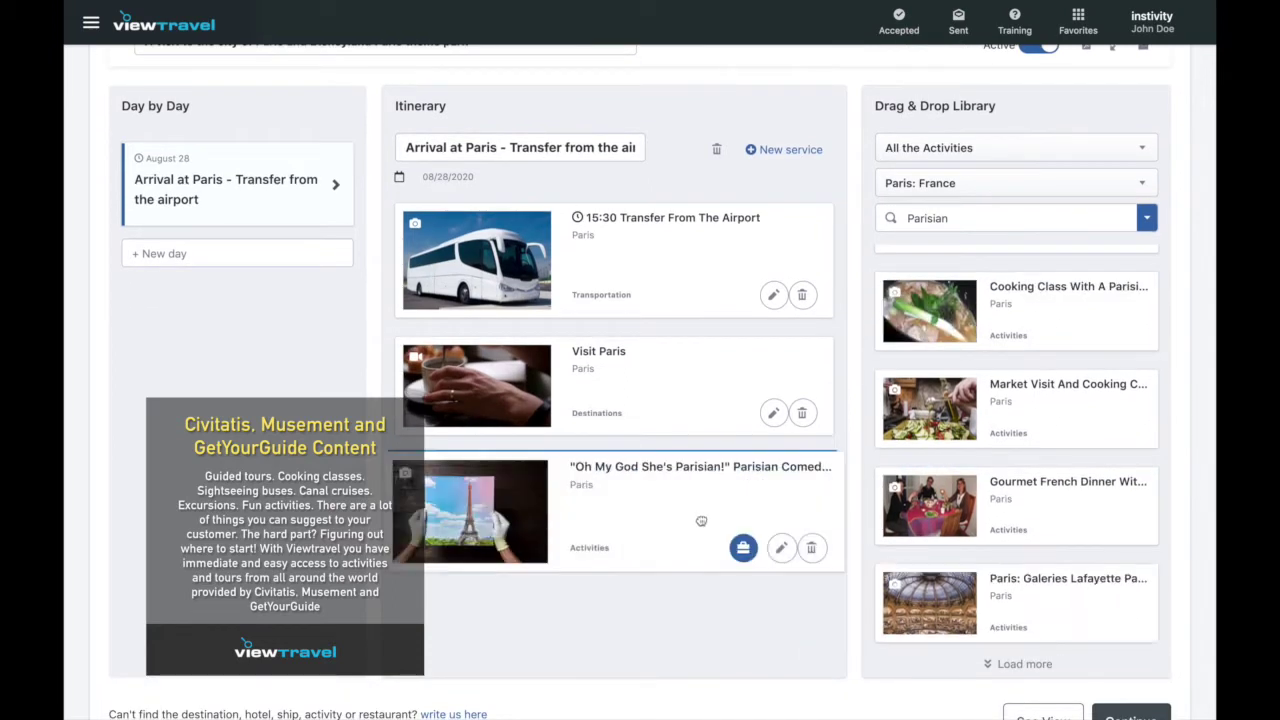
# Review the comedy show's service details, select the "Oh My God She's Parisian!" poster as its photo and save.
pyautogui.click(781, 547)
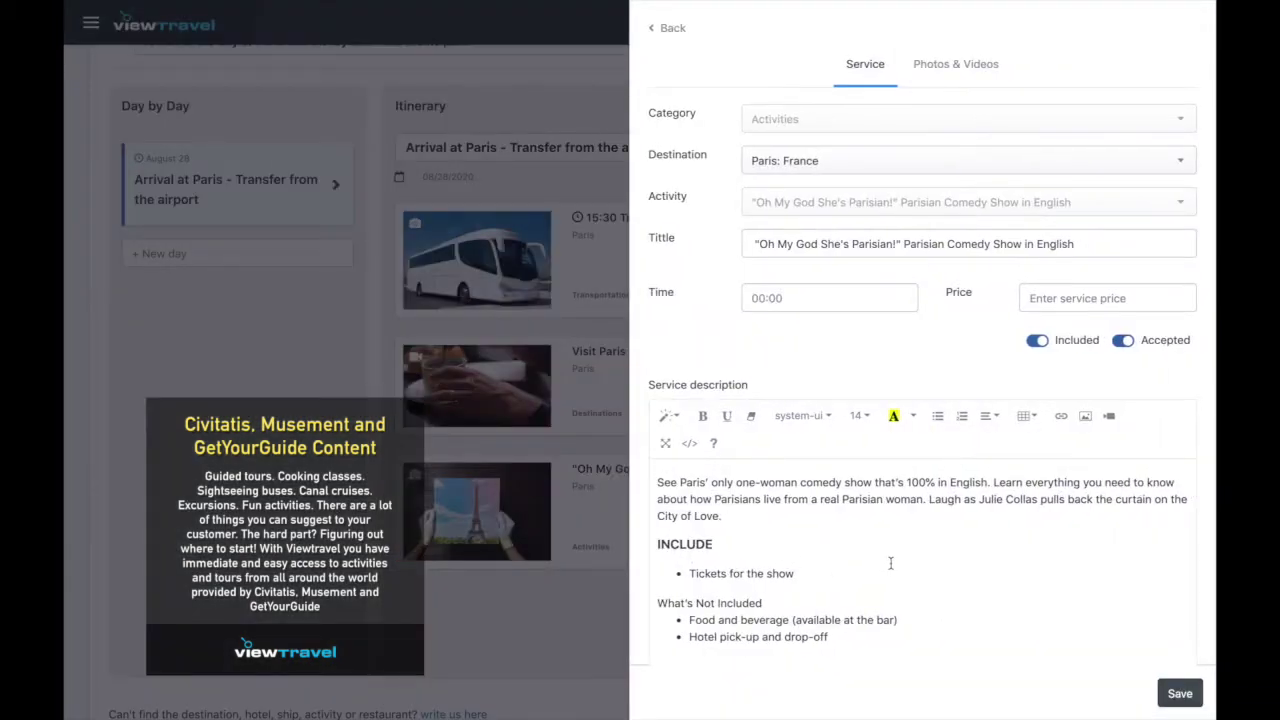
pyautogui.scroll(-1, 897, 552)
pyautogui.scroll(1, 895, 549)
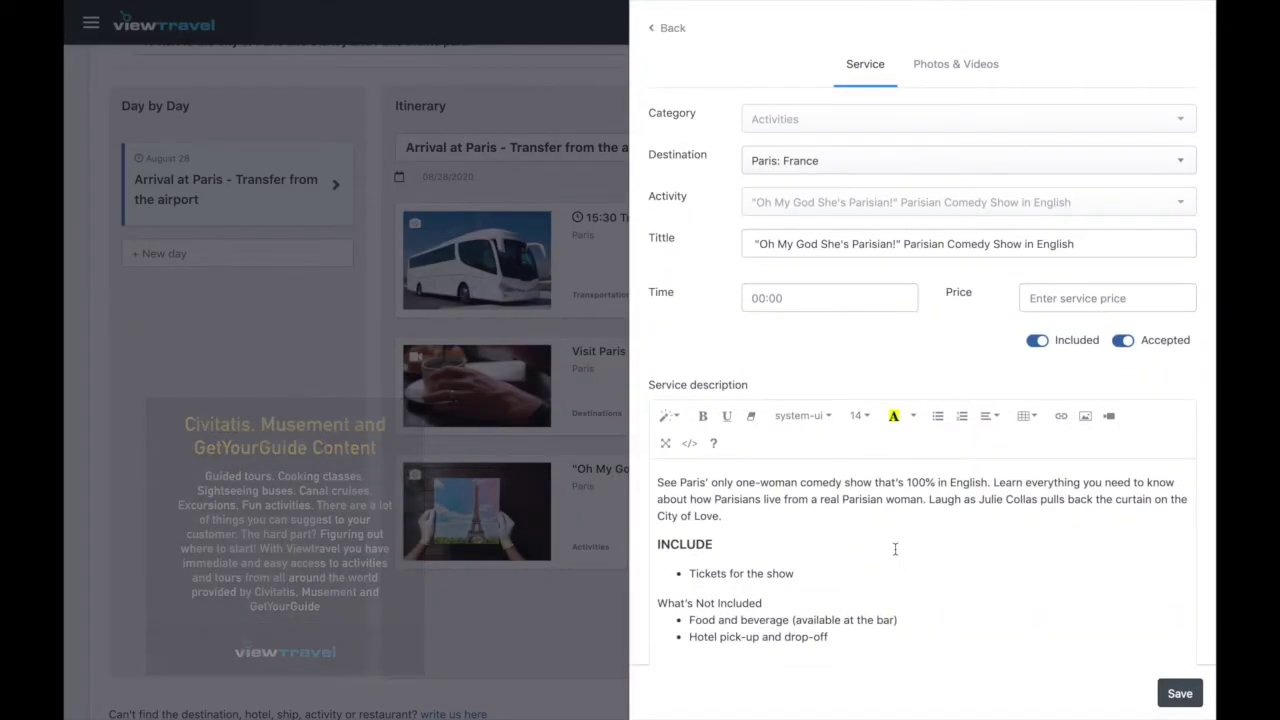
pyautogui.click(978, 63)
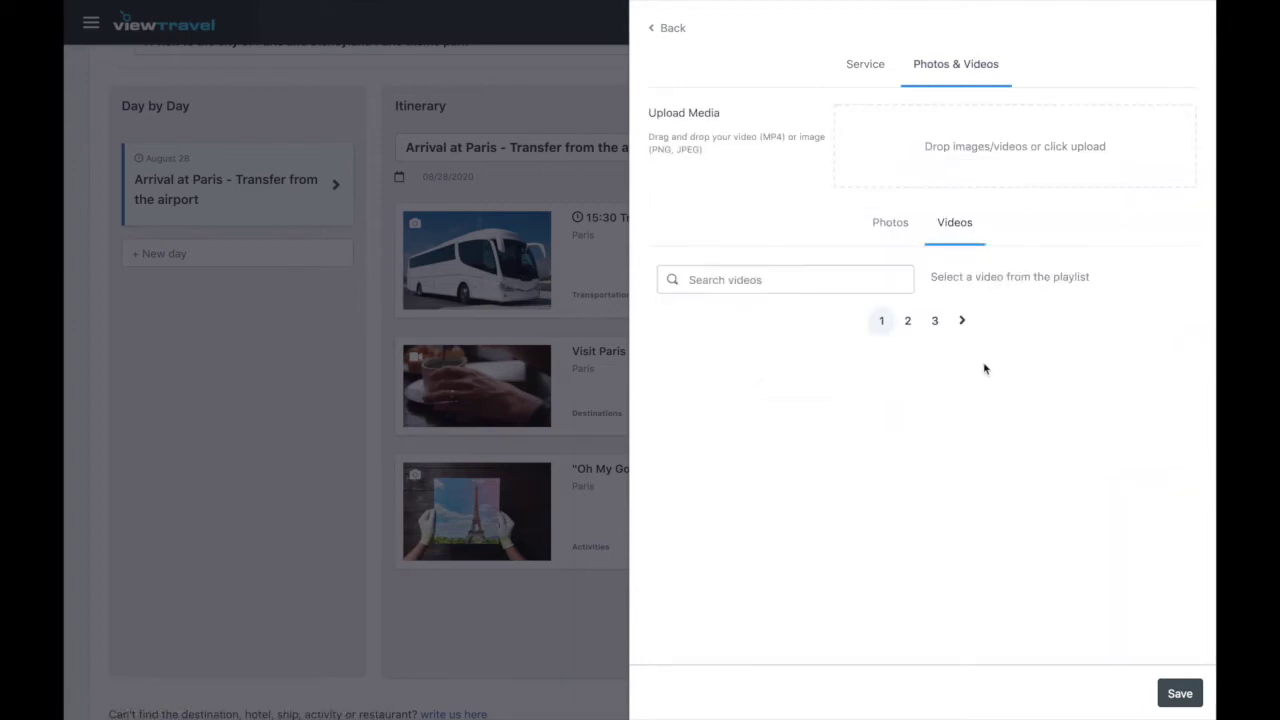
pyautogui.click(896, 234)
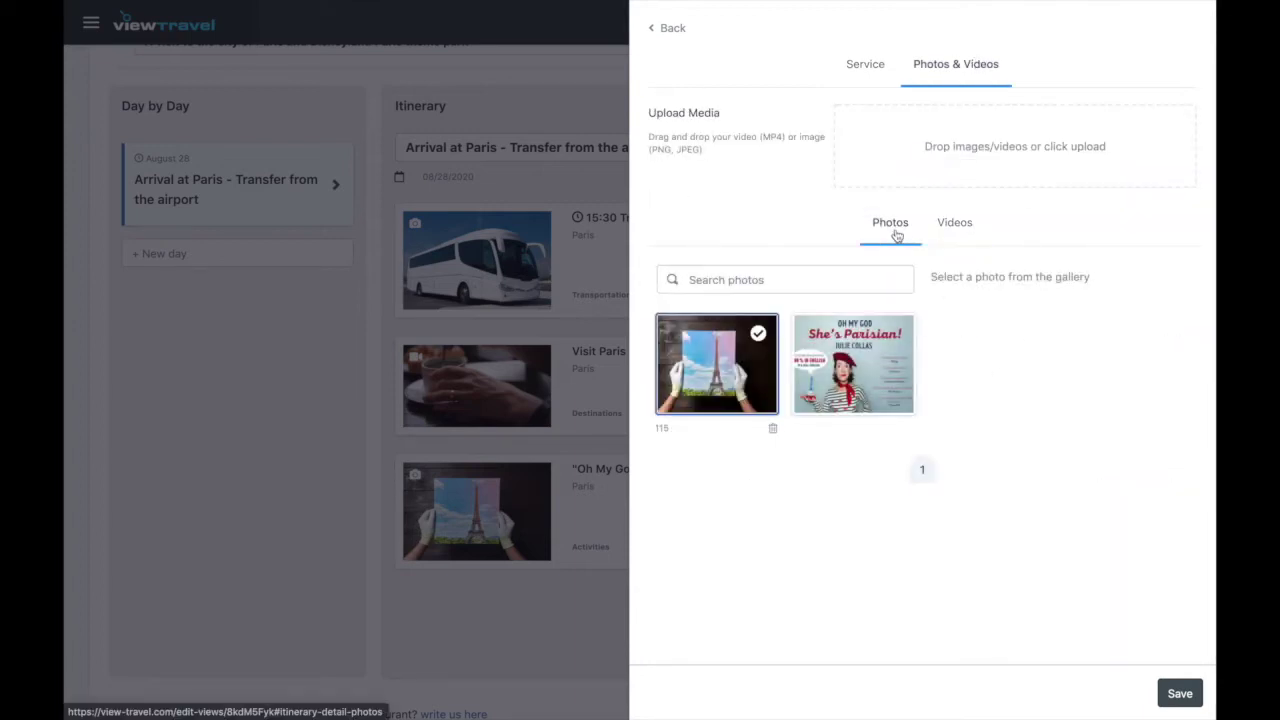
pyautogui.click(864, 379)
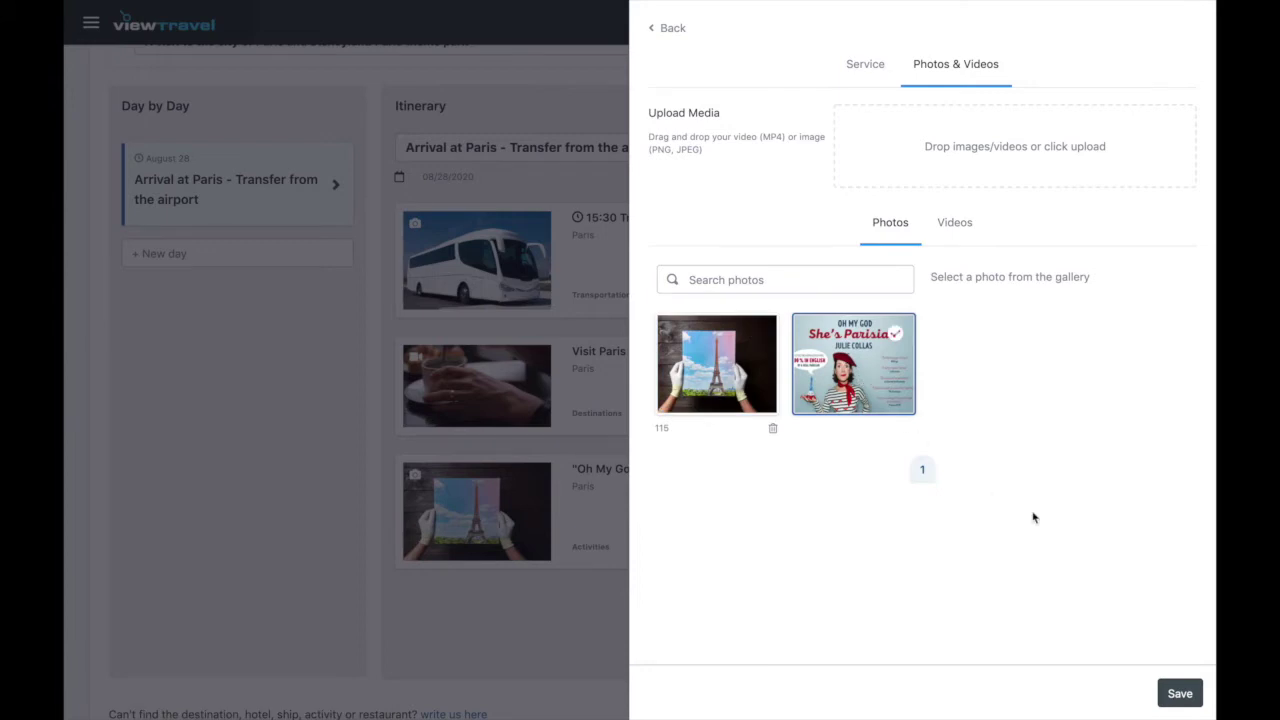
pyautogui.click(1179, 694)
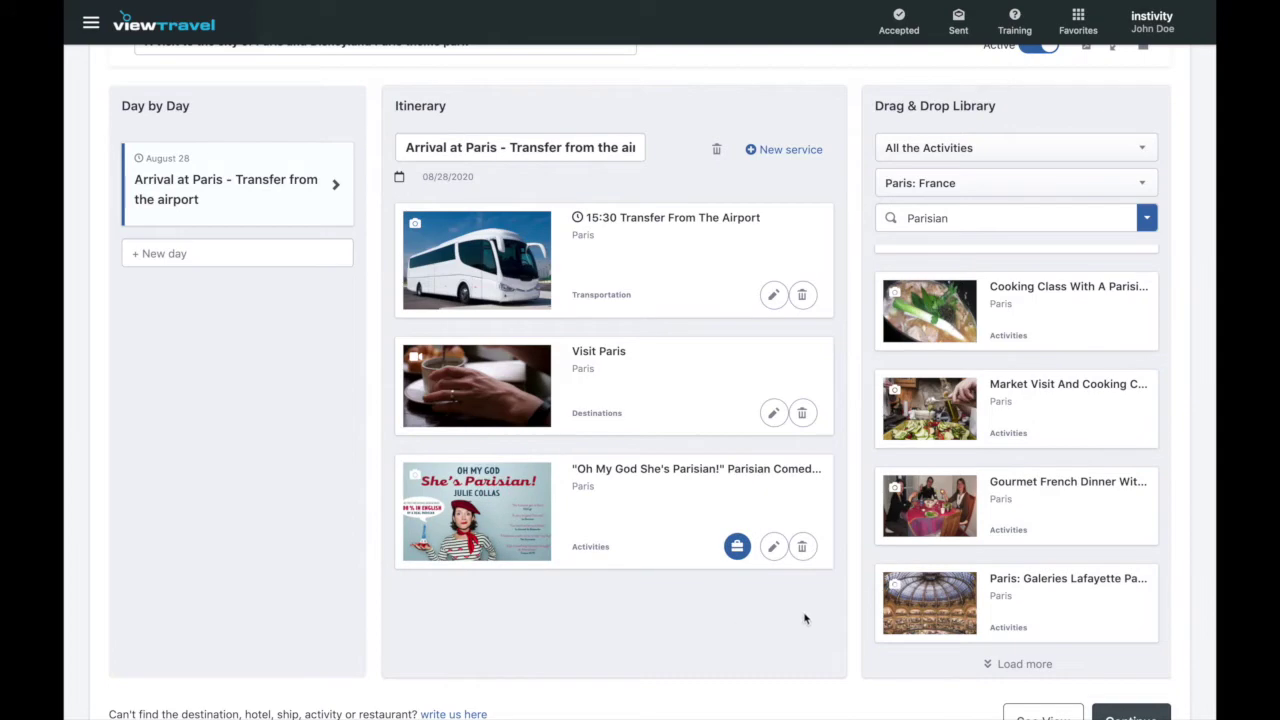
# Insert the image 304.jpg on a new line below the first paragraph of the comedy show's service description.
pyautogui.click(781, 548)
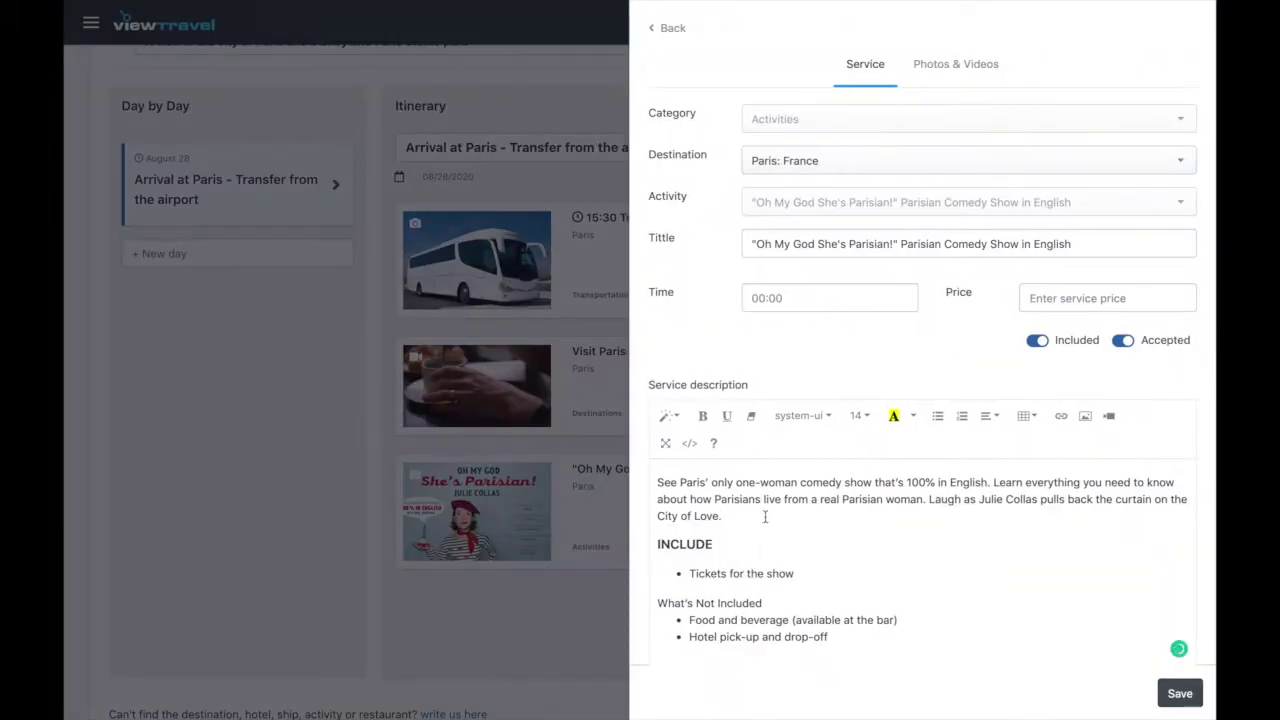
pyautogui.click(765, 517)
pyautogui.press('Return')
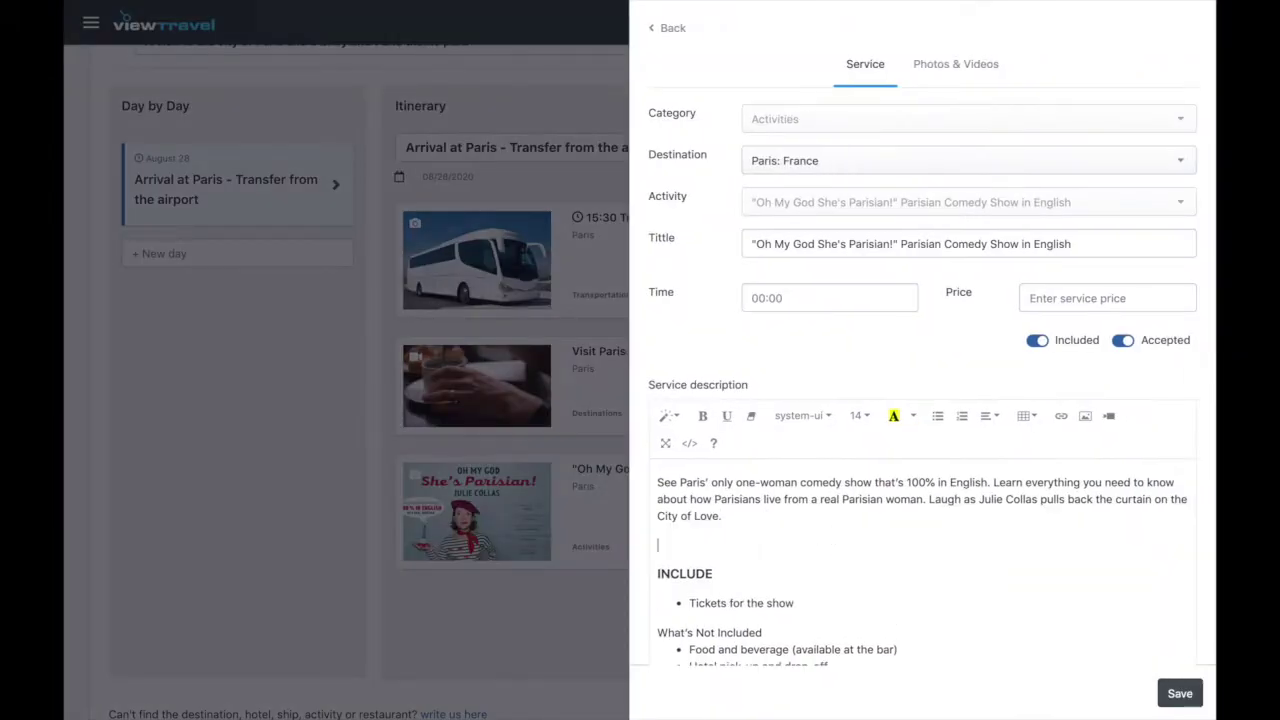
pyautogui.click(1085, 418)
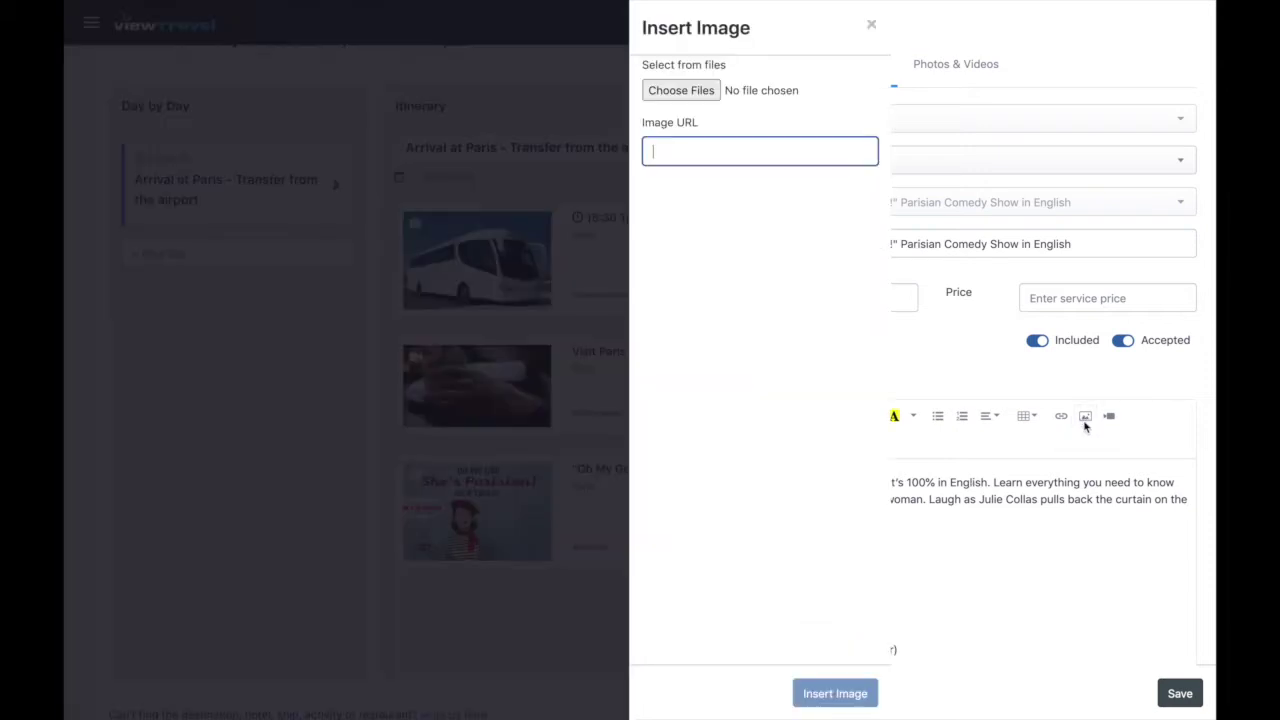
pyautogui.click(703, 100)
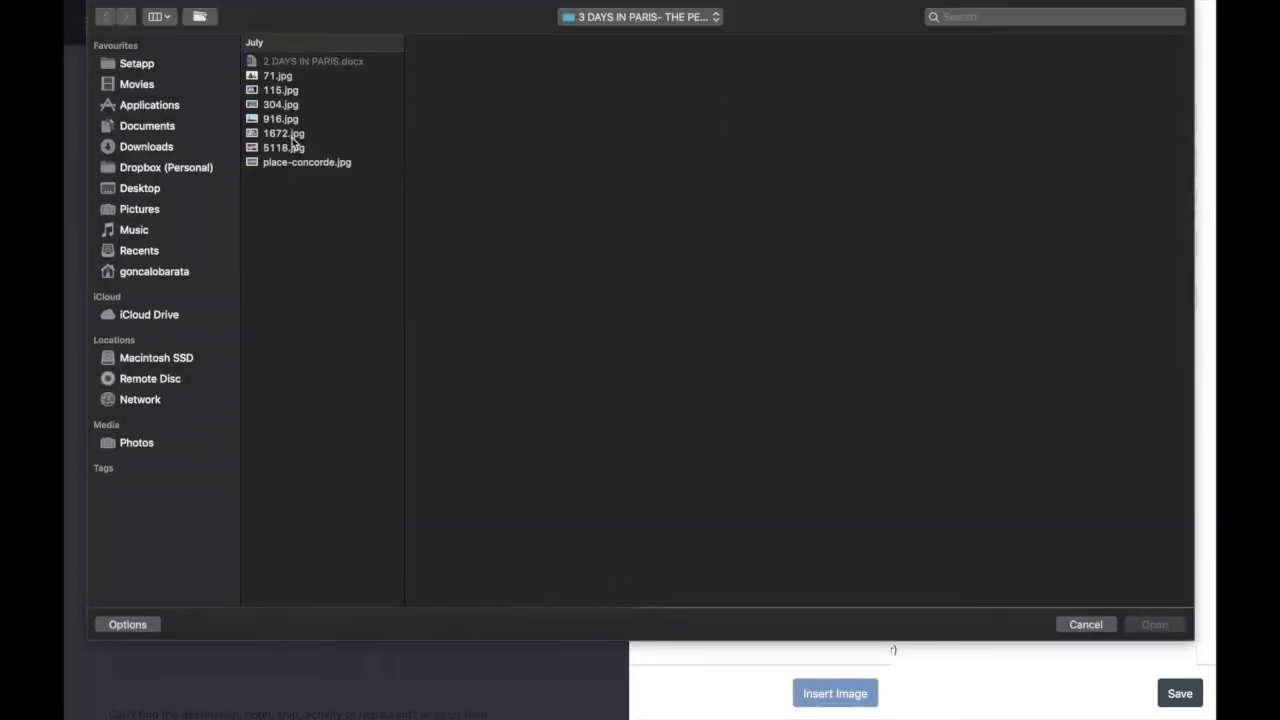
pyautogui.click(287, 148)
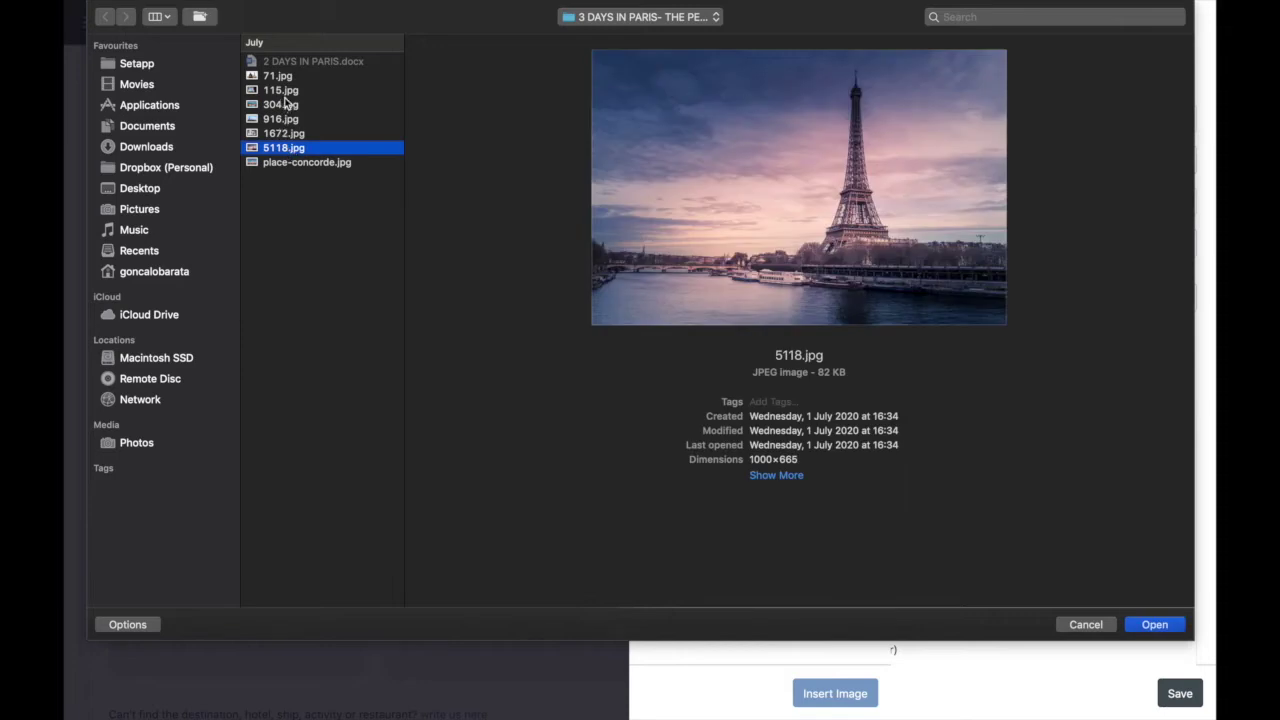
pyautogui.click(287, 104)
pyautogui.click(1156, 625)
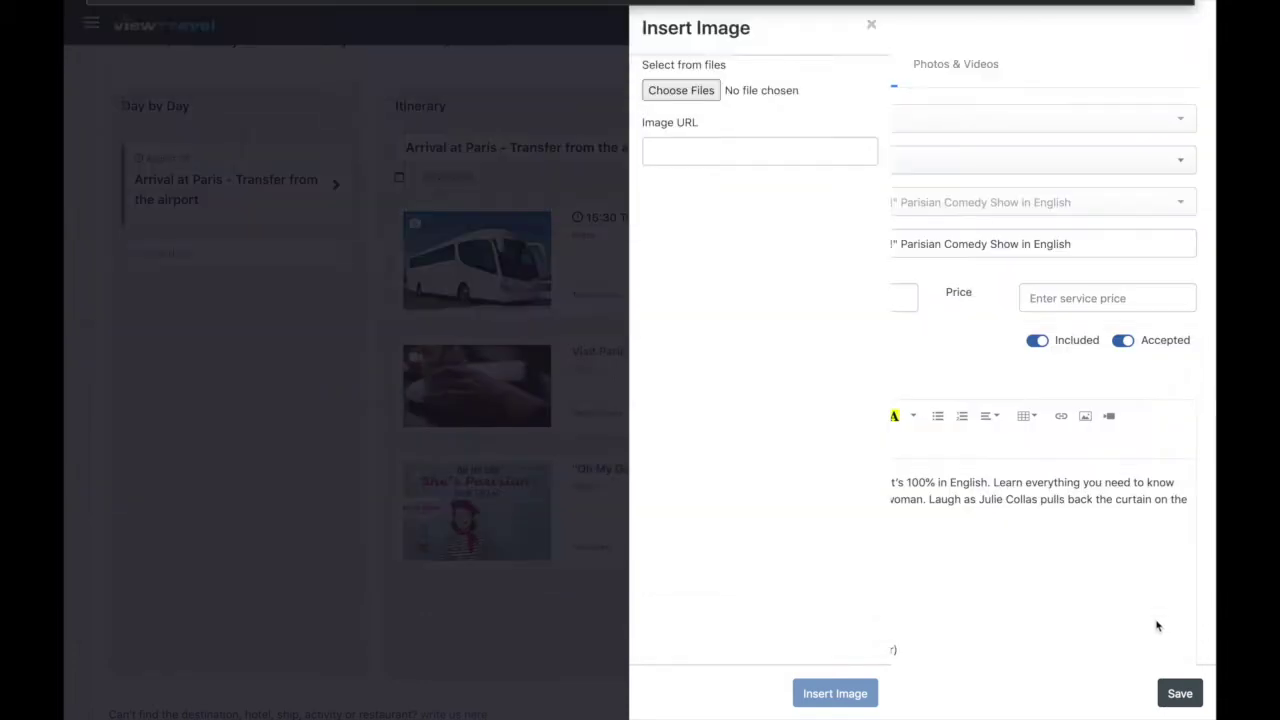
pyautogui.scroll(-3, 887, 559)
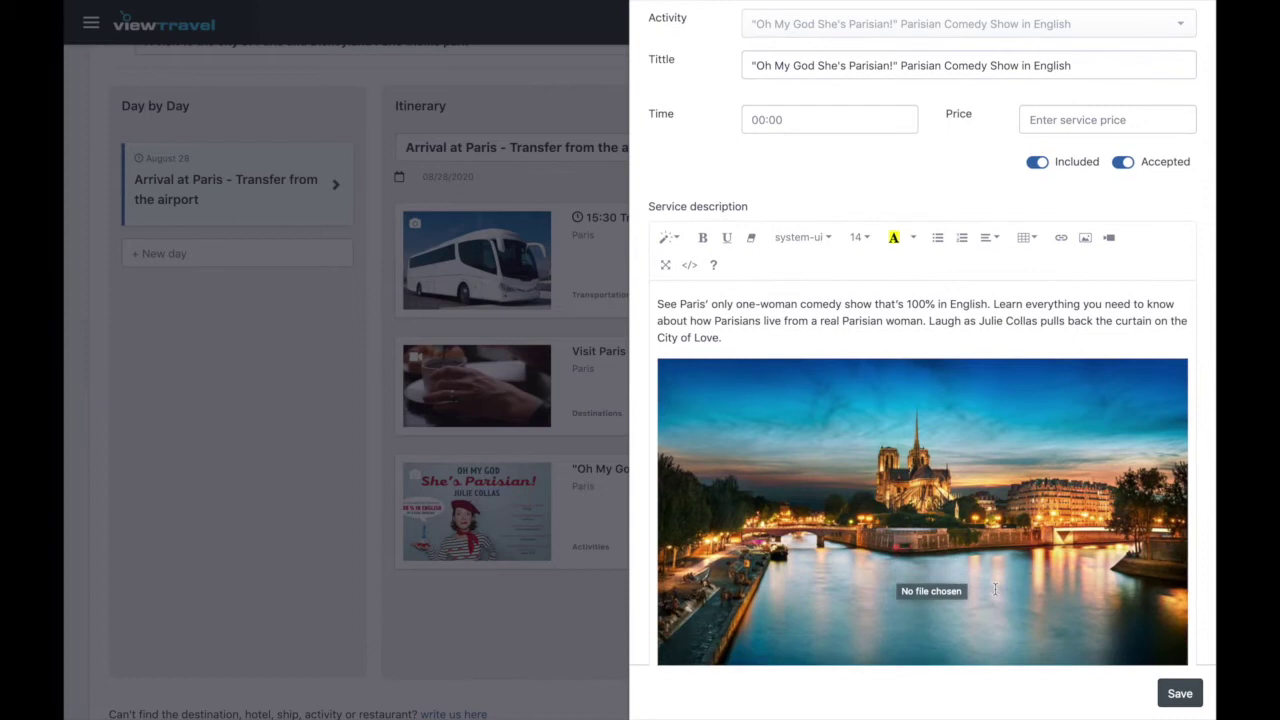
pyautogui.click(959, 526)
pyautogui.click(965, 543)
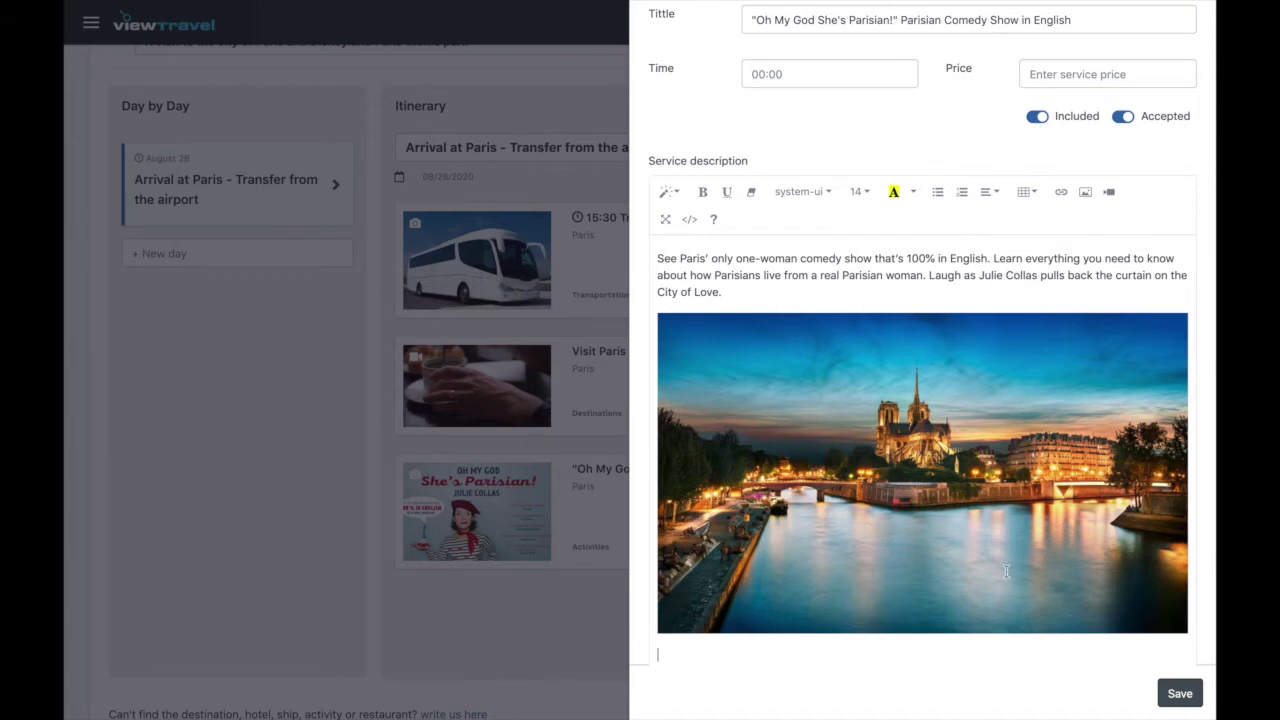
pyautogui.scroll(-1, 1006, 571)
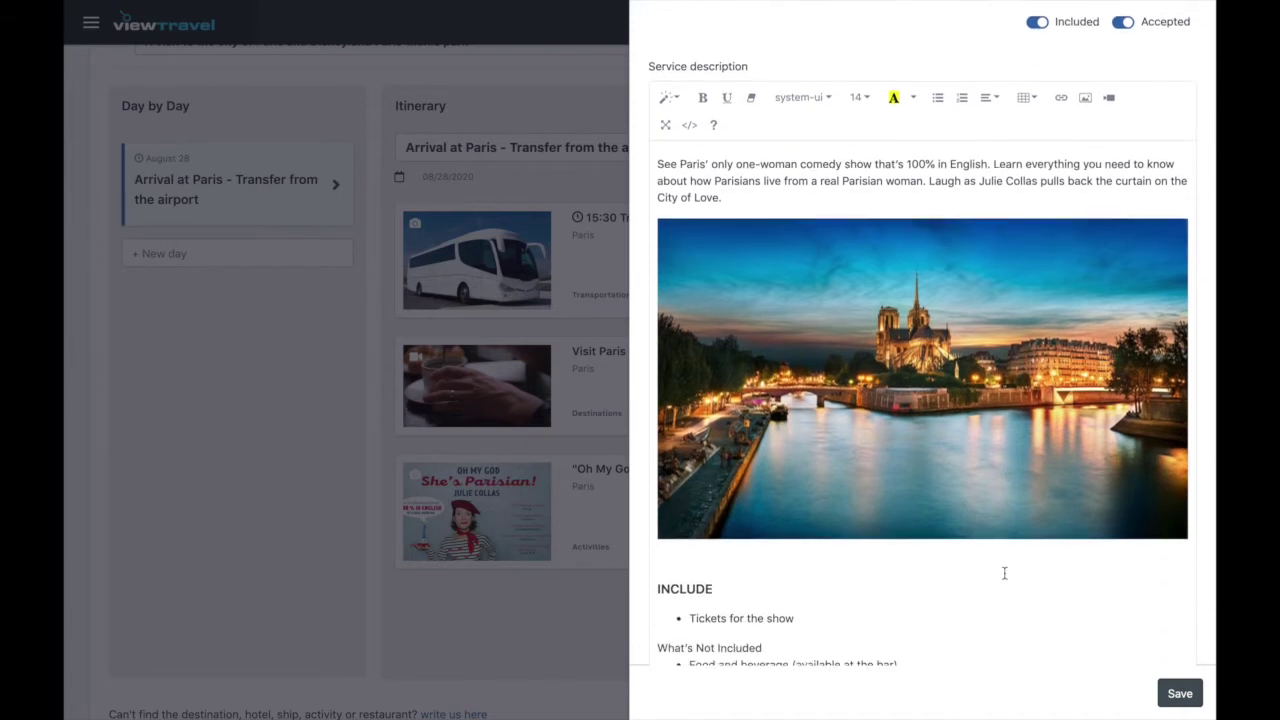
pyautogui.click(1110, 99)
pyautogui.write('https://youtu.be/gyr9caobPL0')
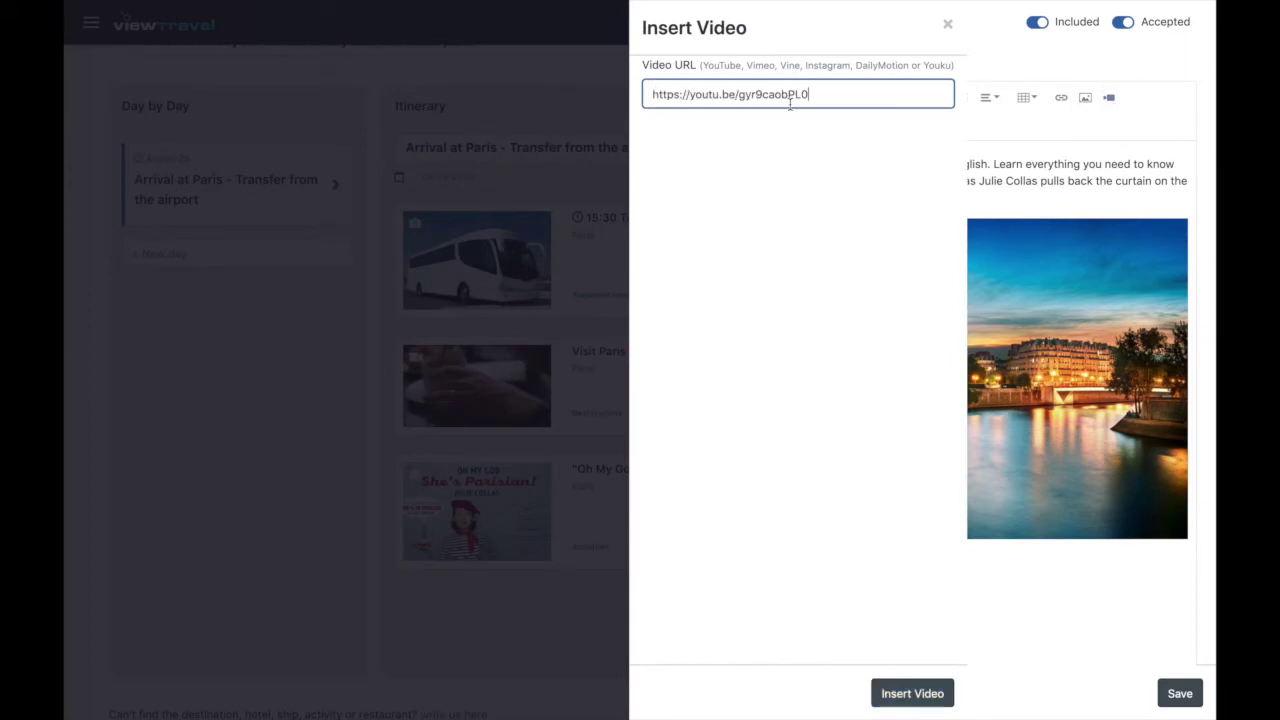
pyautogui.click(910, 693)
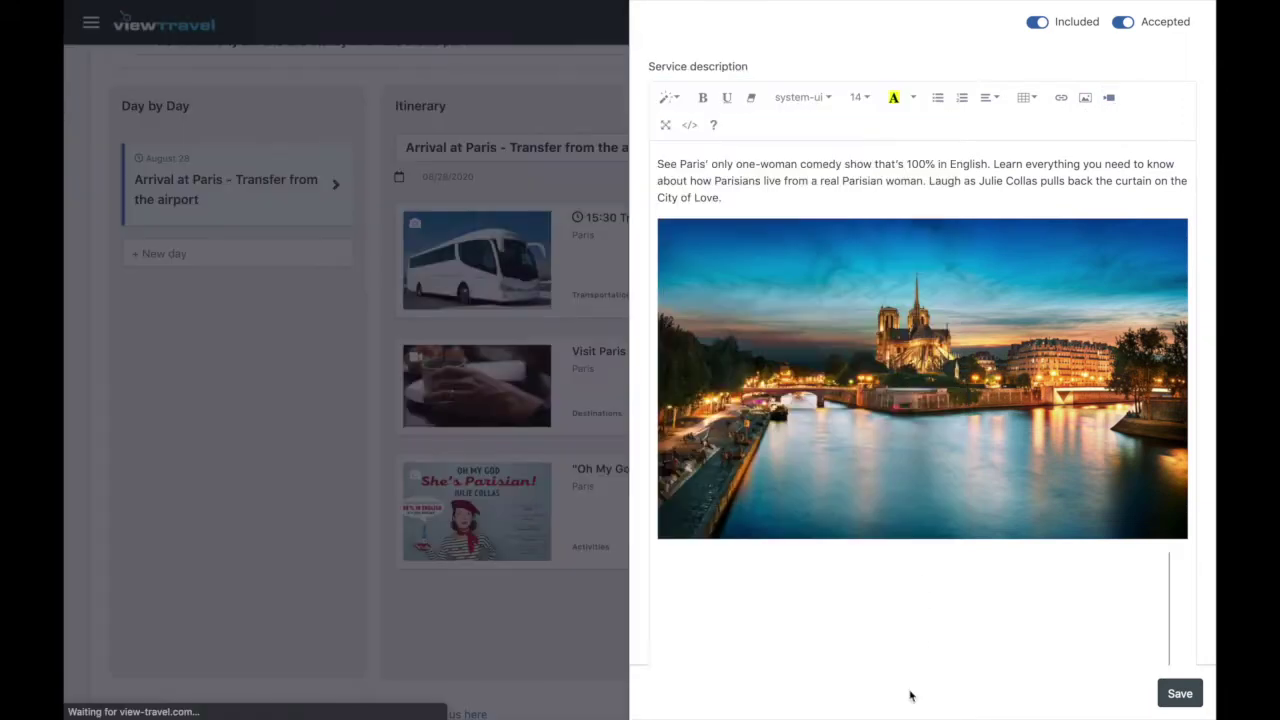
# Play the embedded comedy show video and review the description content around it.
pyautogui.scroll(-2, 943, 605)
pyautogui.click(1046, 571)
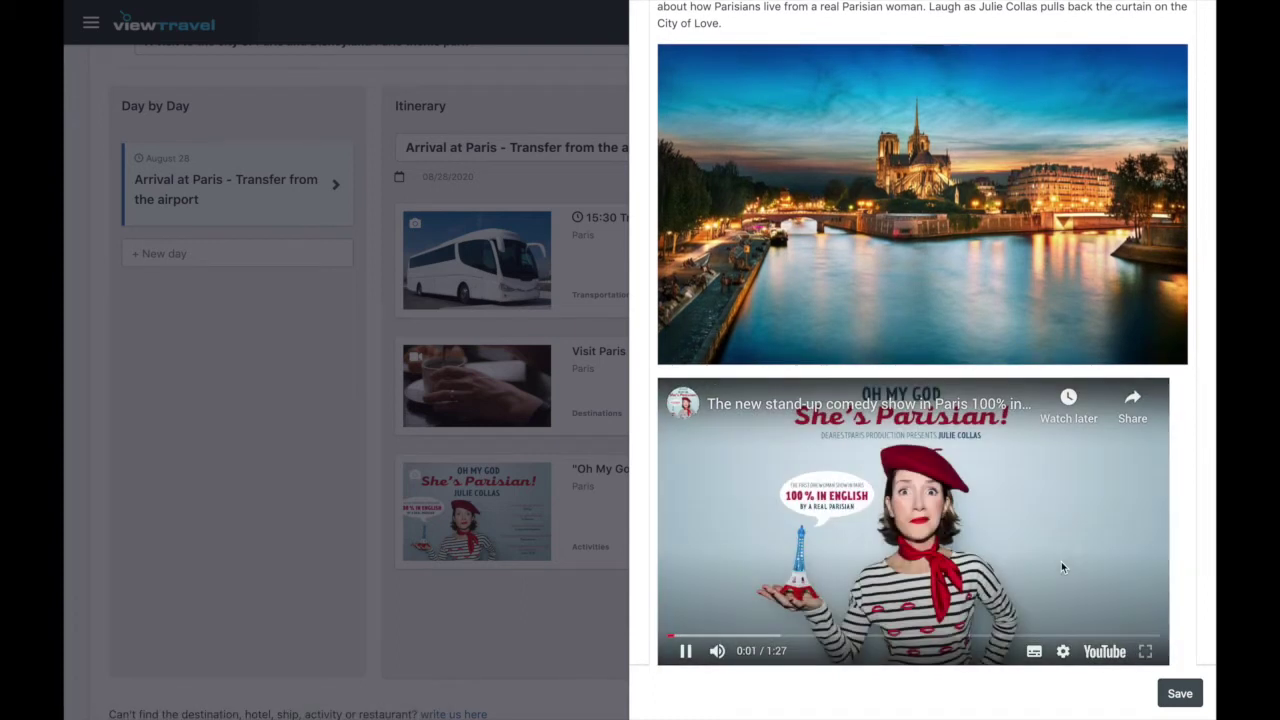
pyautogui.scroll(-1, 1063, 567)
pyautogui.scroll(-1, 1061, 567)
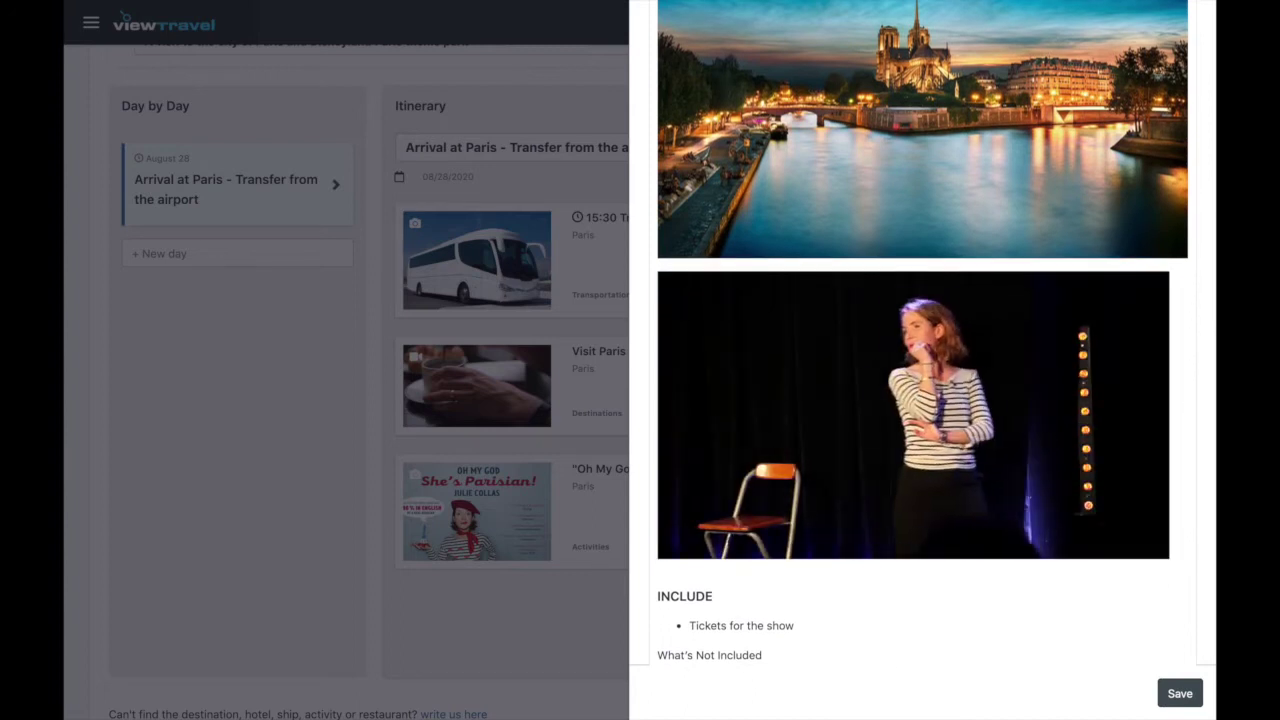
# Save the comedy show service and open its page in the itinerary preview.
pyautogui.click(1180, 693)
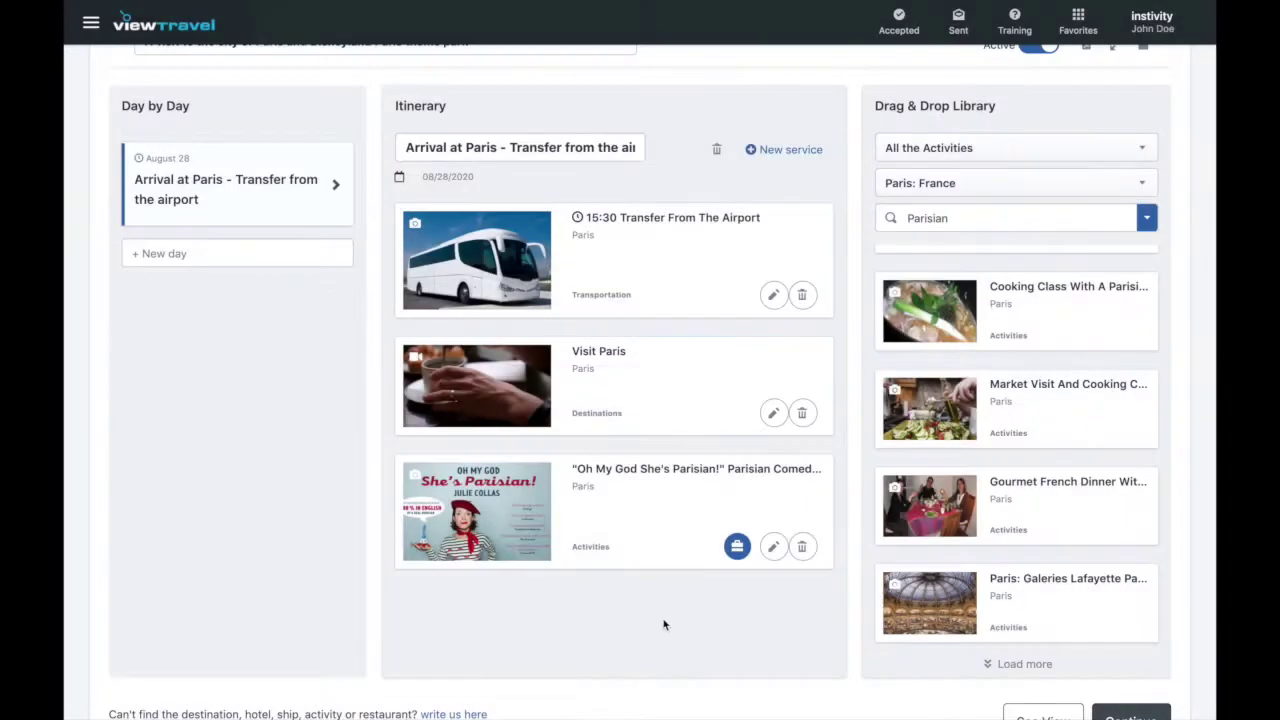
pyautogui.scroll(2, 680, 627)
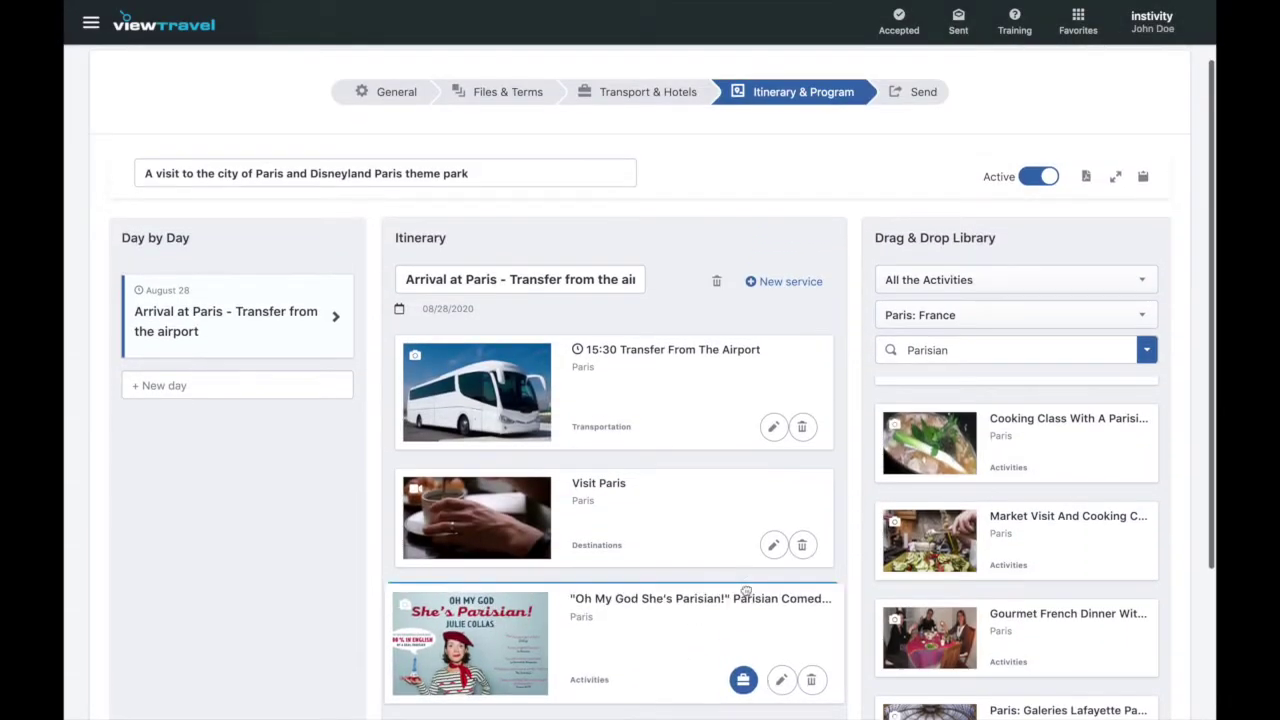
pyautogui.click(1143, 176)
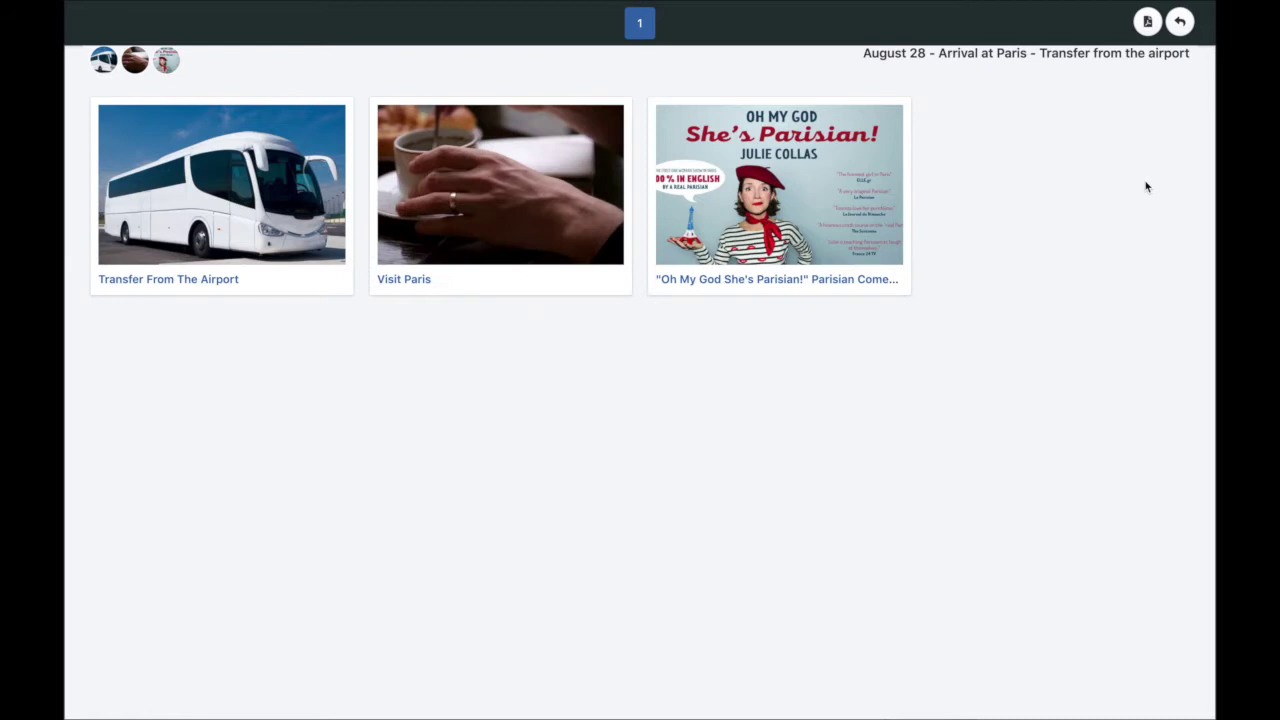
pyautogui.click(826, 223)
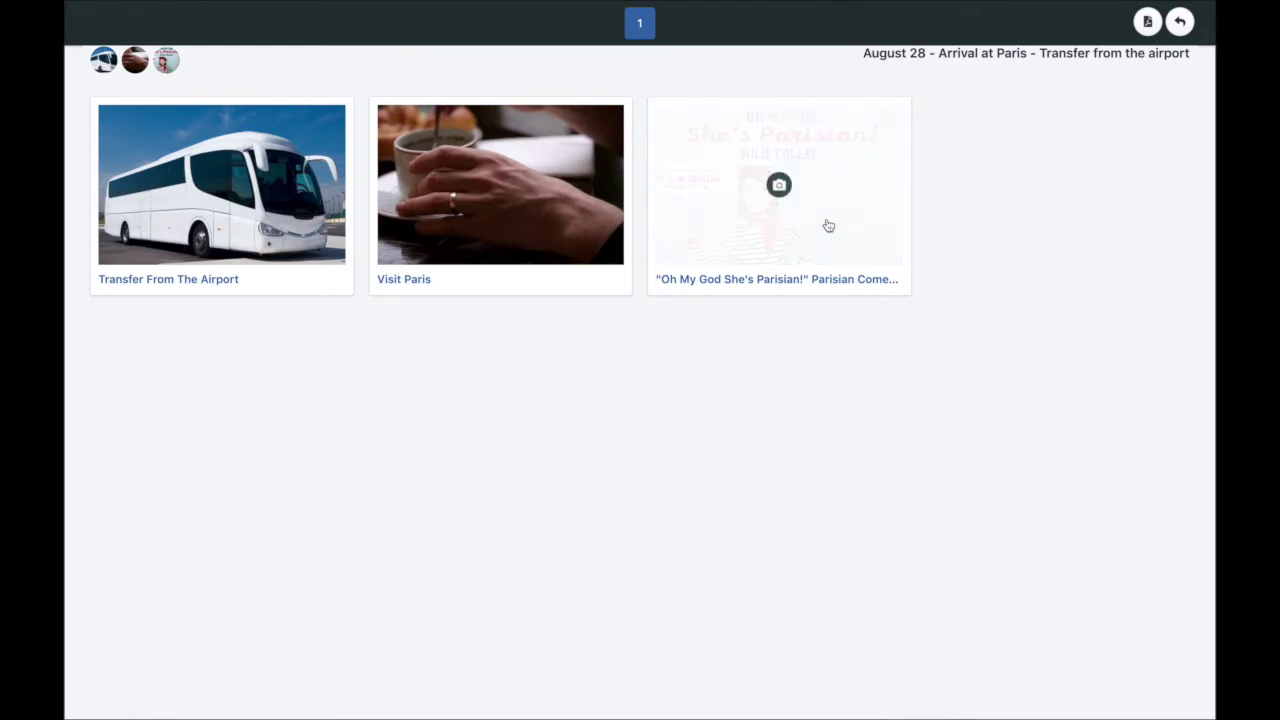
# Review the comedy show's preview page, play and pause its embedded video, and return to the itinerary editor.
pyautogui.scroll(-6, 827, 224)
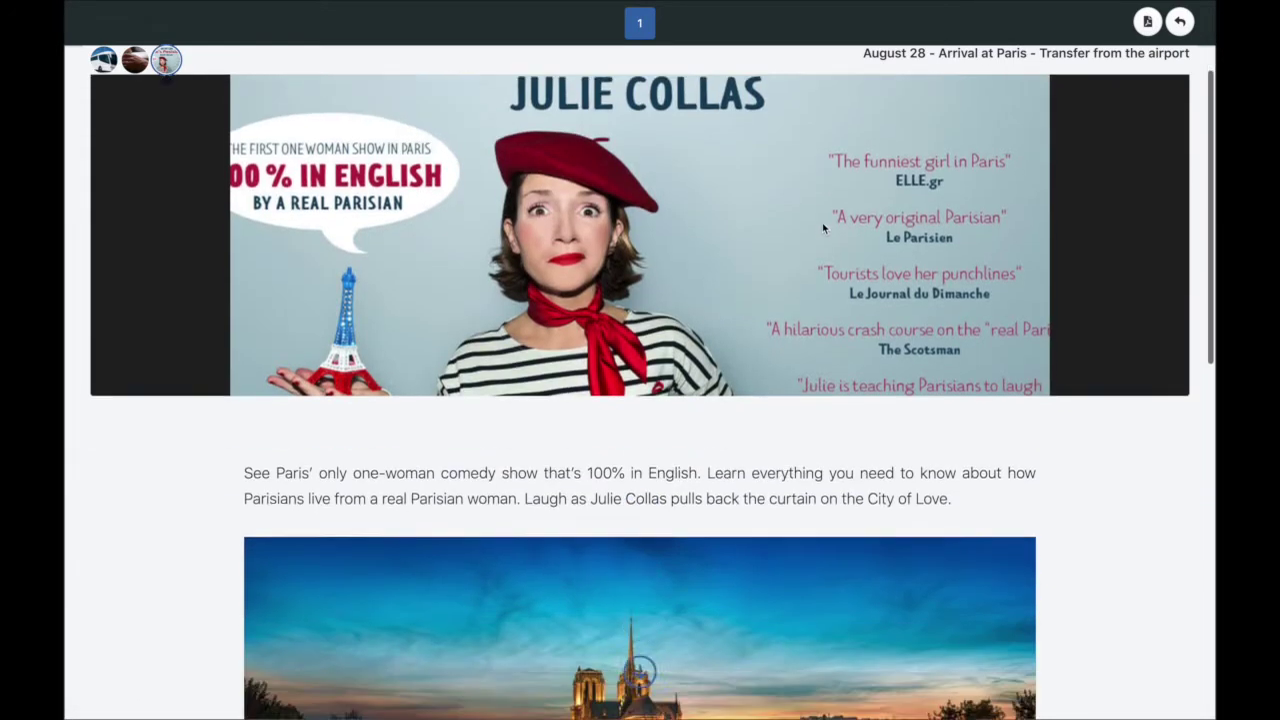
pyautogui.scroll(-4, 772, 272)
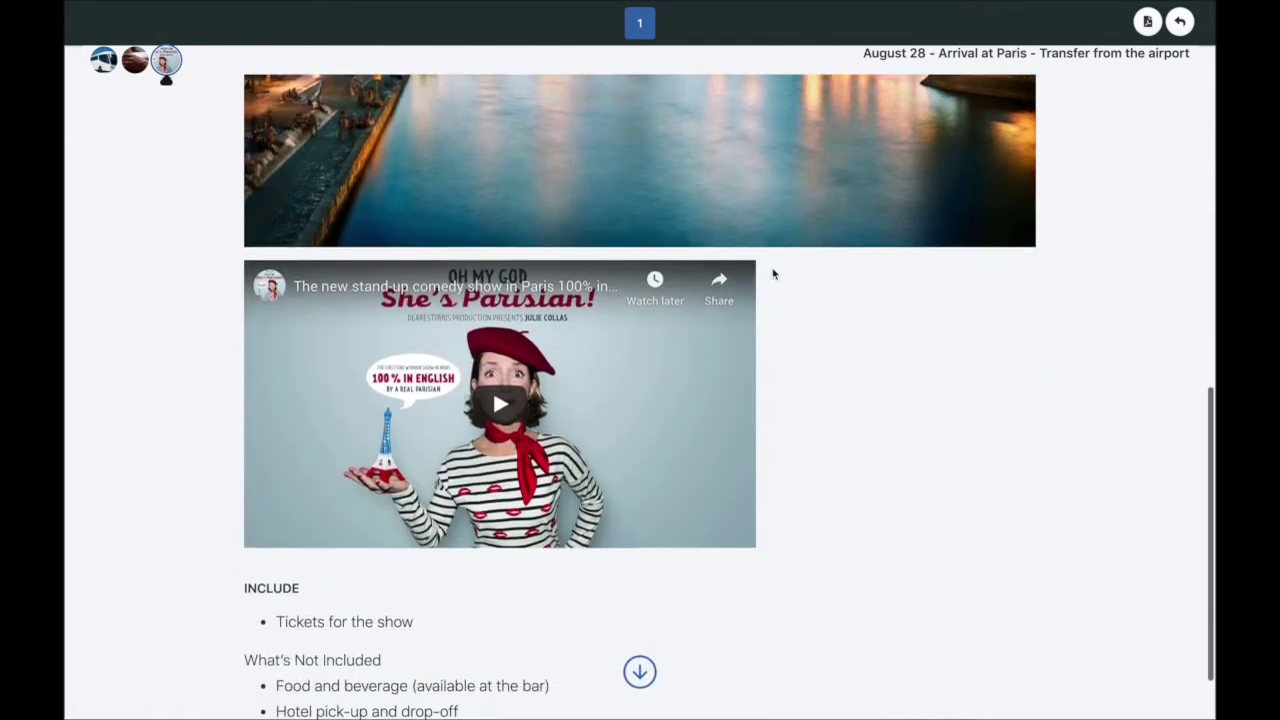
pyautogui.click(566, 335)
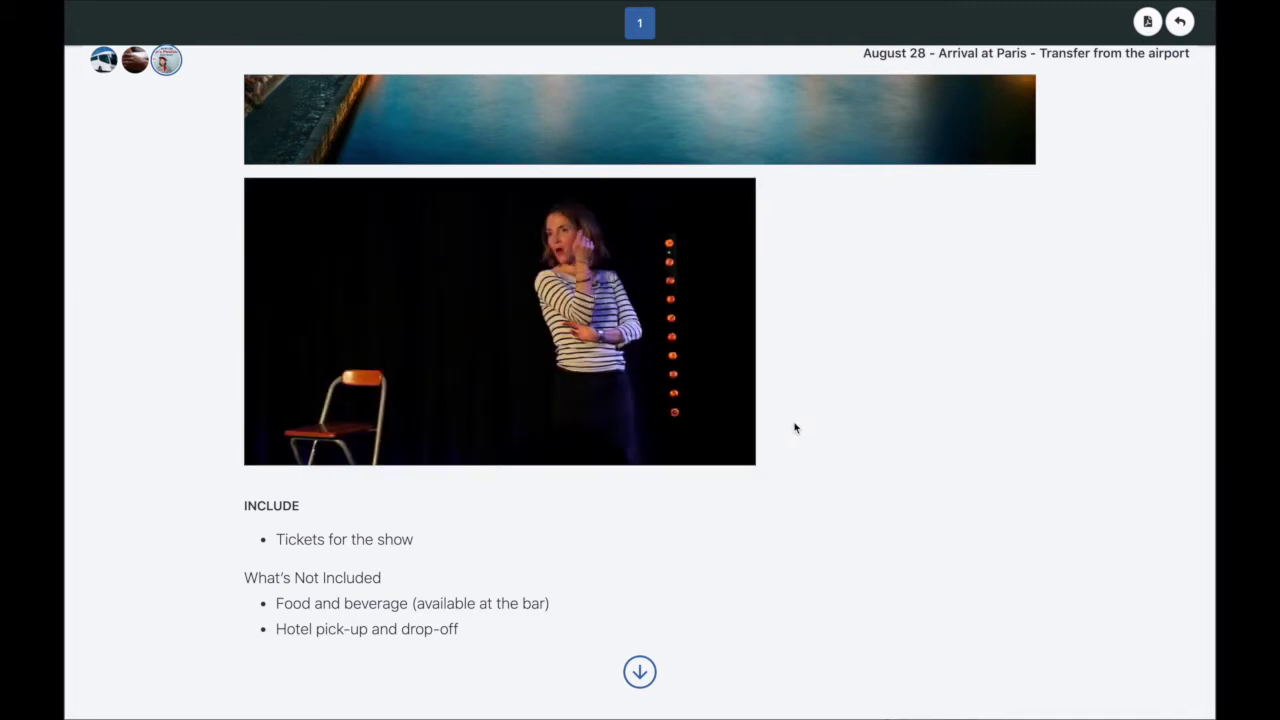
pyautogui.click(274, 455)
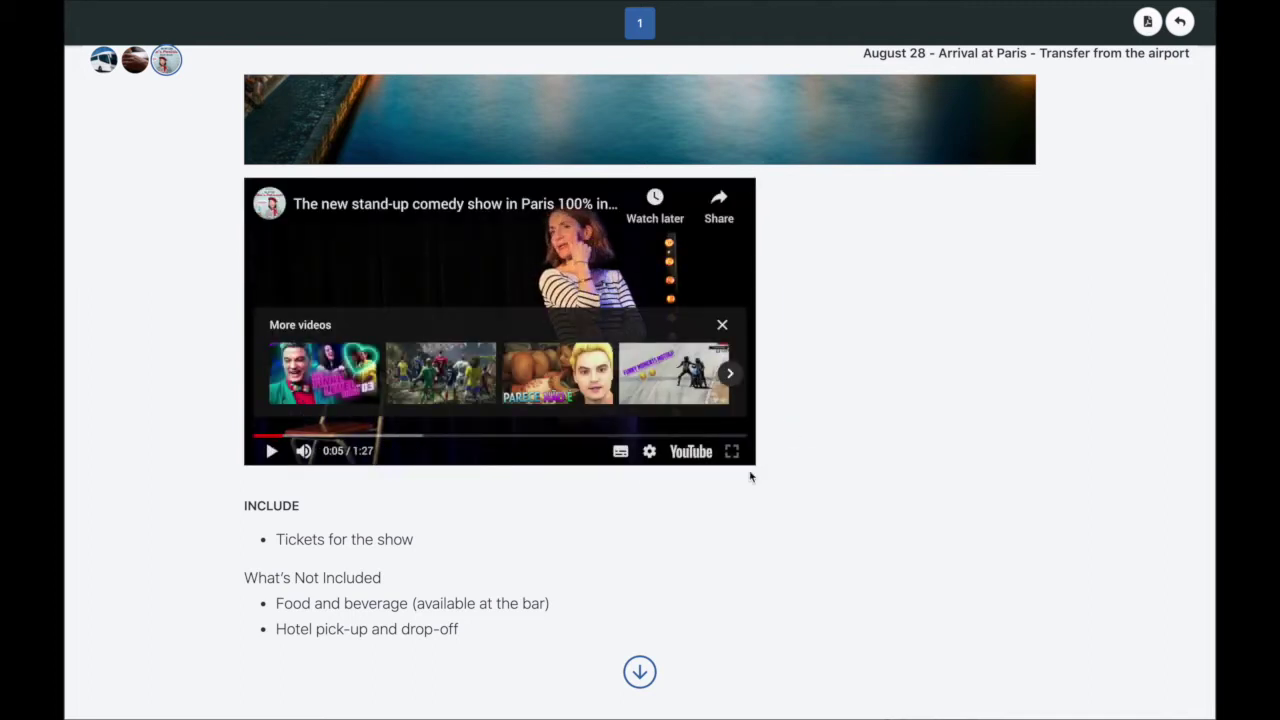
pyautogui.scroll(7, 750, 470)
pyautogui.click(1180, 22)
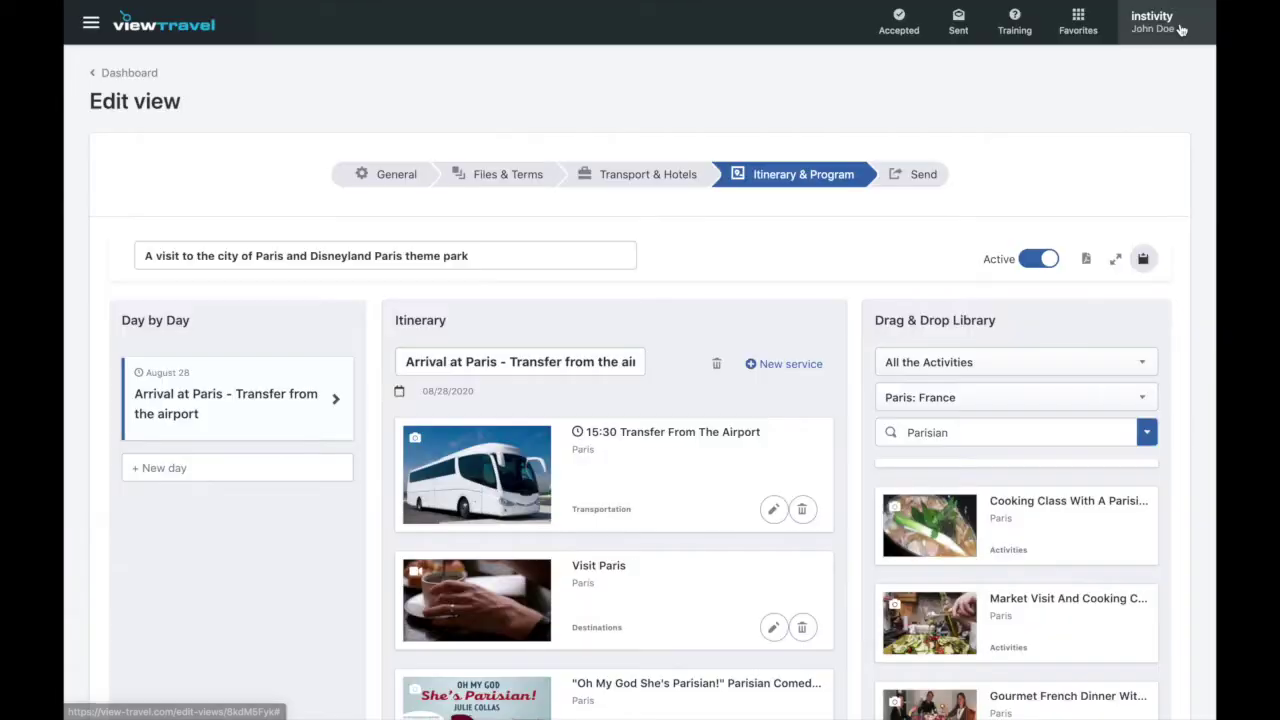
# Upload "Julie Collas - Oh My God She's Parisian!.mp4" as the comedy show service's video and save the service.
pyautogui.scroll(-5, 840, 223)
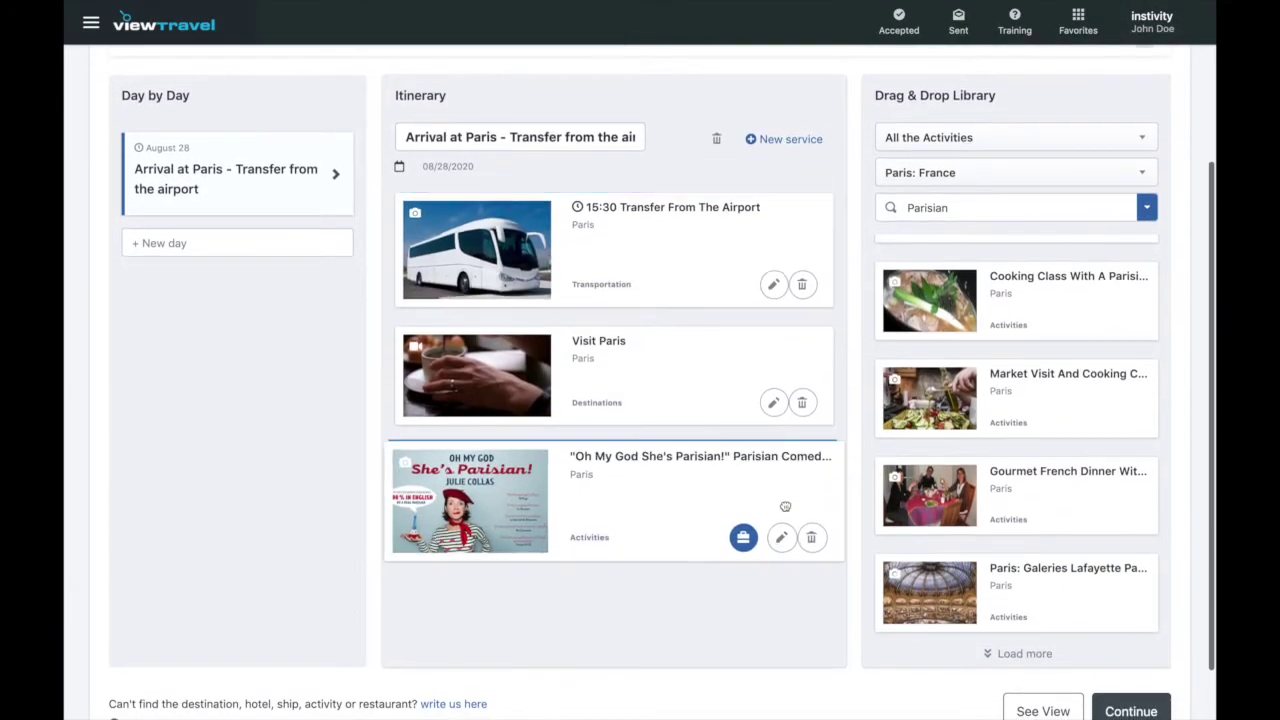
pyautogui.click(780, 541)
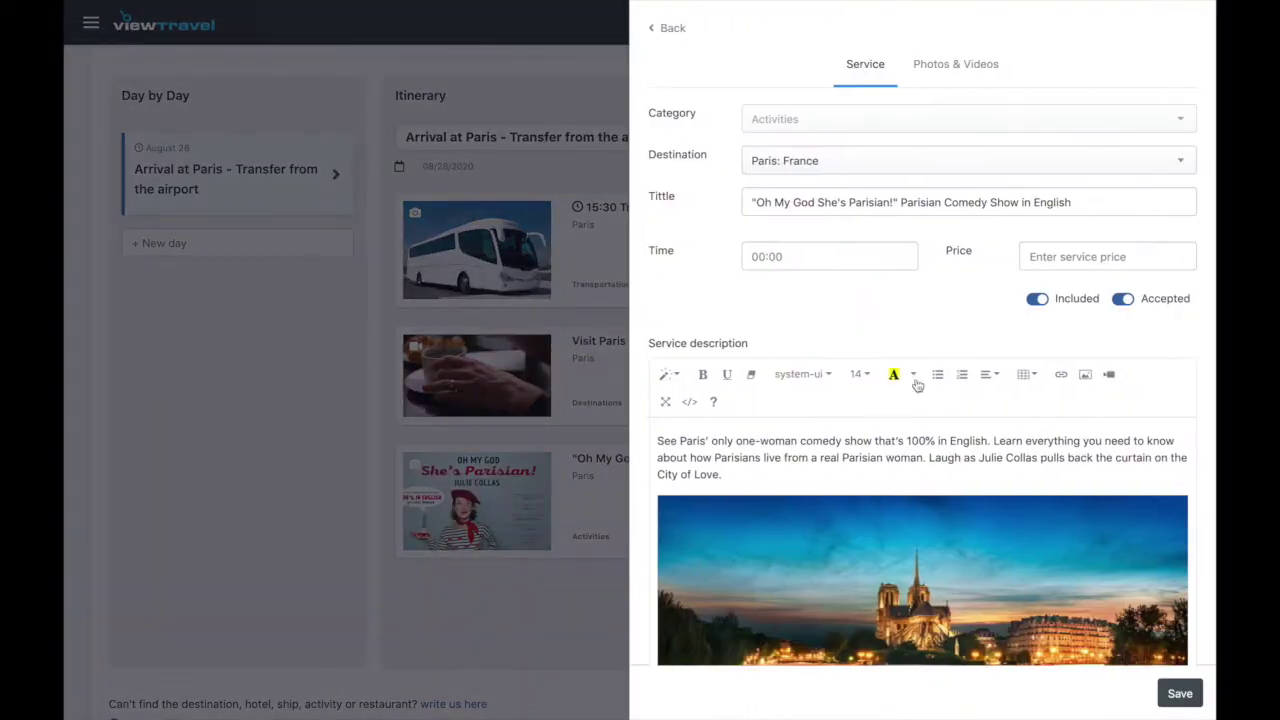
pyautogui.click(954, 66)
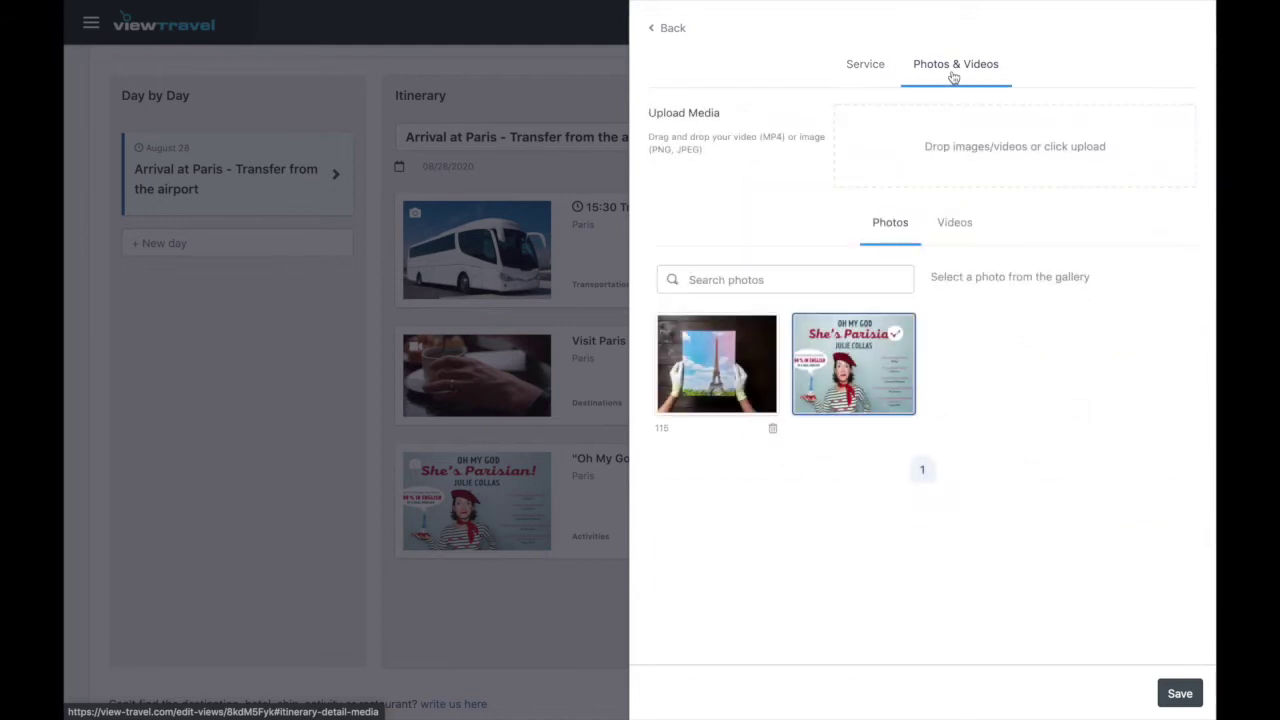
pyautogui.click(958, 226)
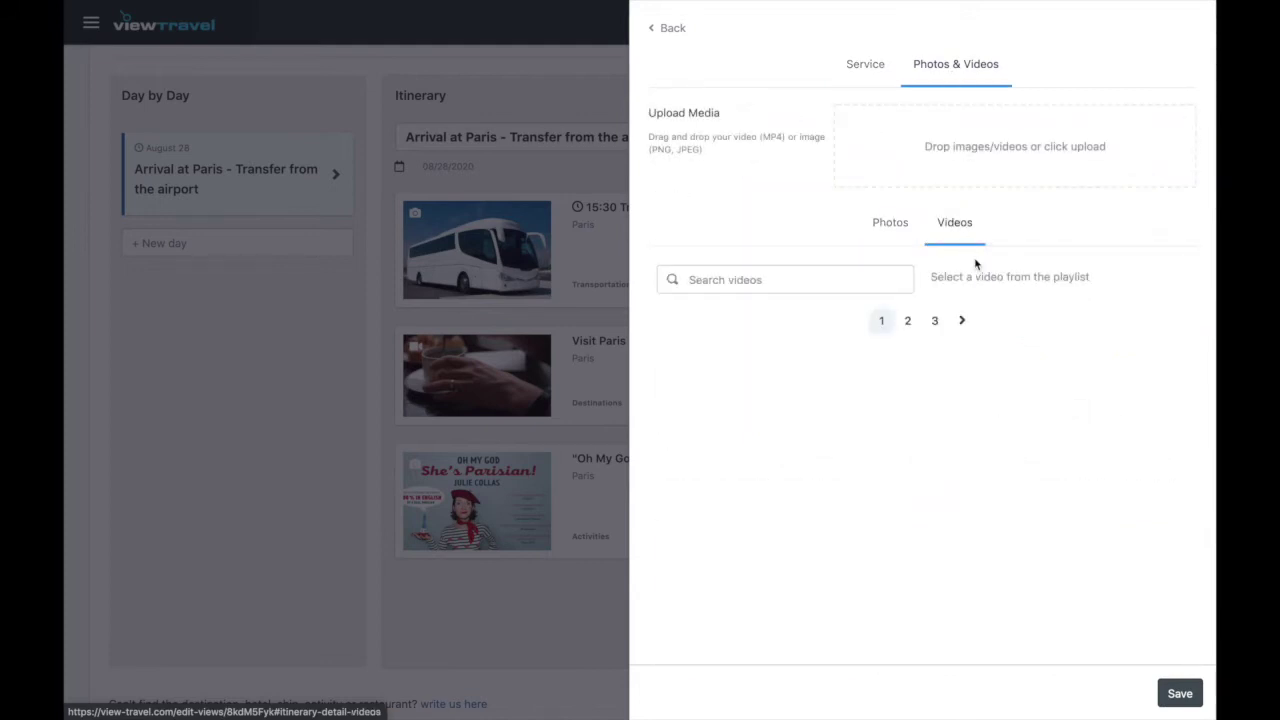
pyautogui.click(975, 154)
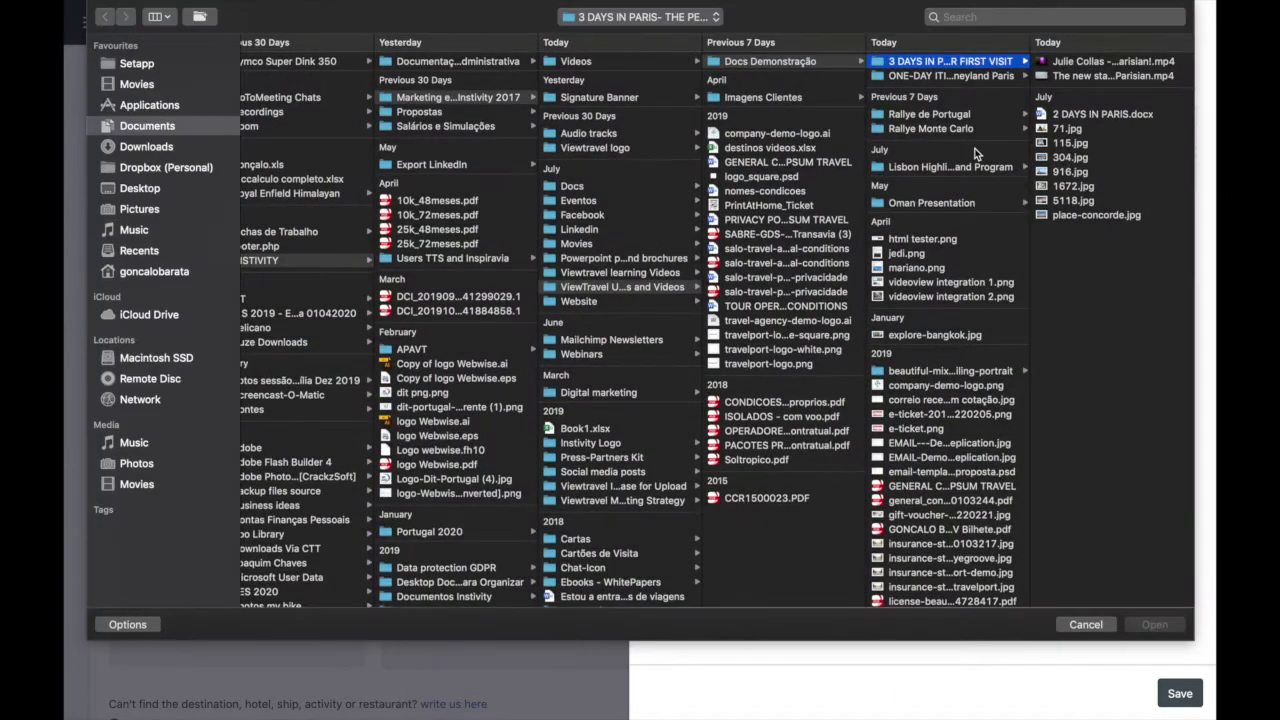
pyautogui.click(1075, 76)
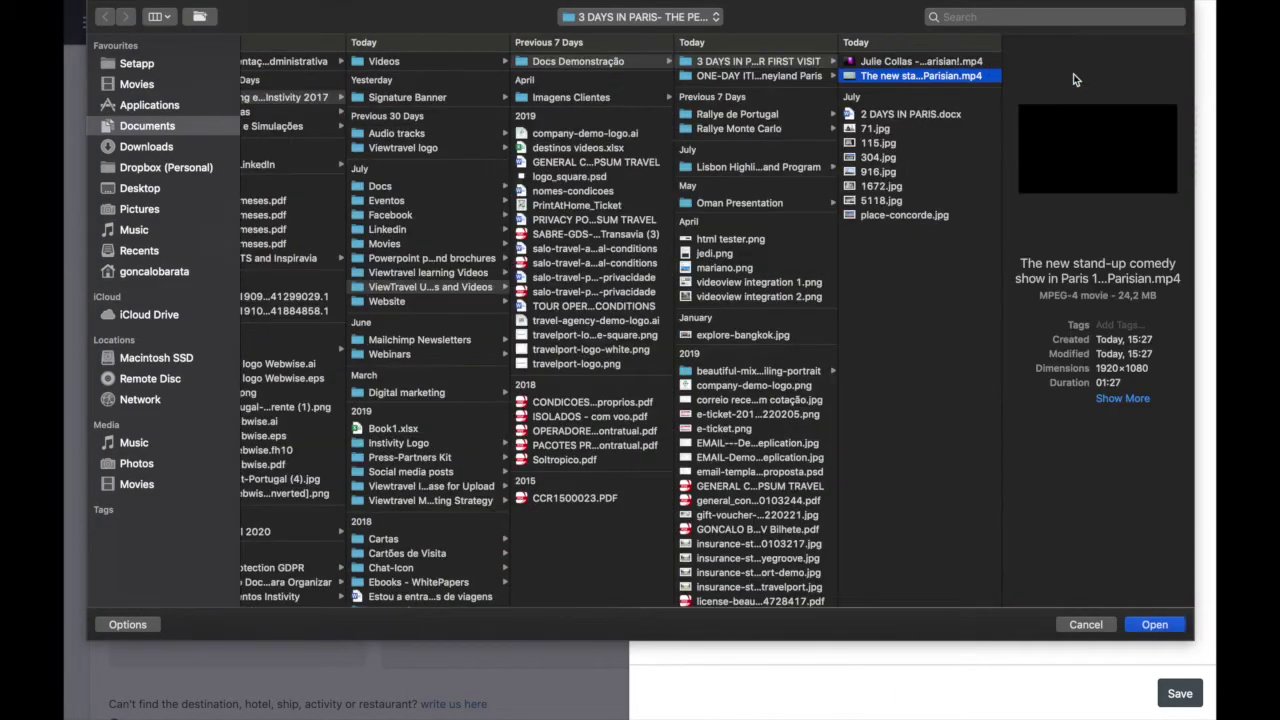
pyautogui.click(968, 63)
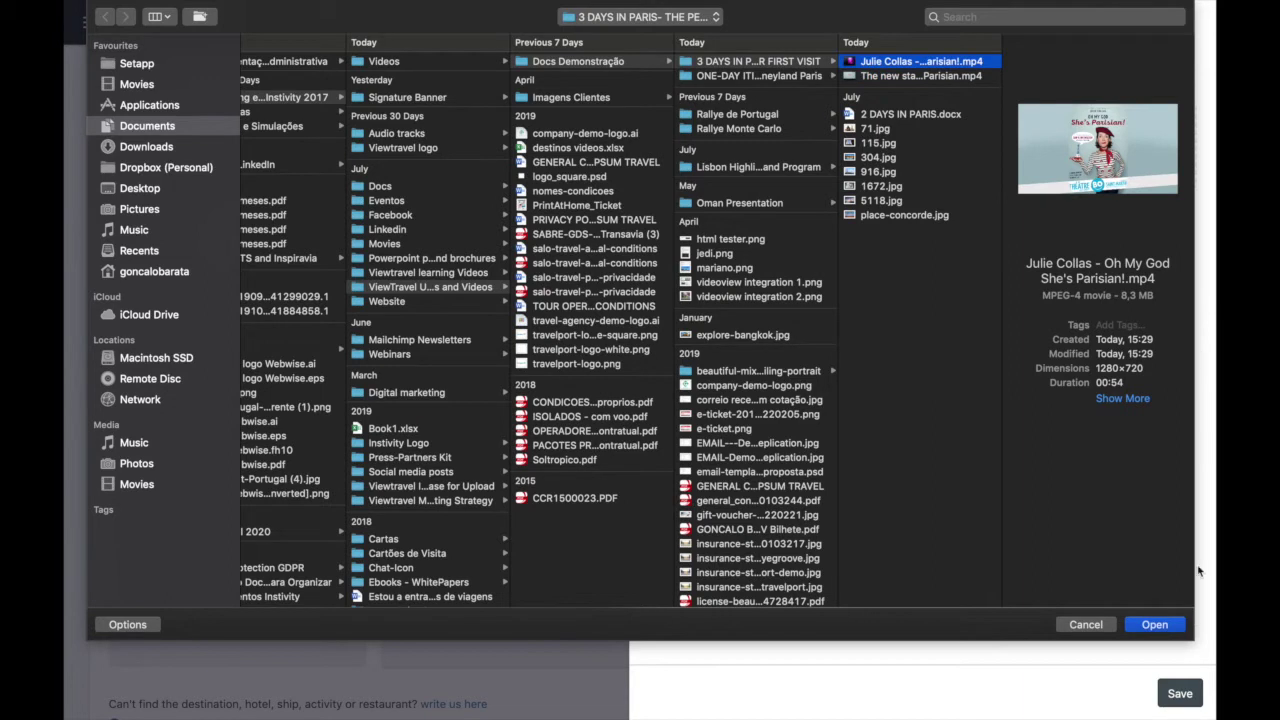
pyautogui.click(1153, 625)
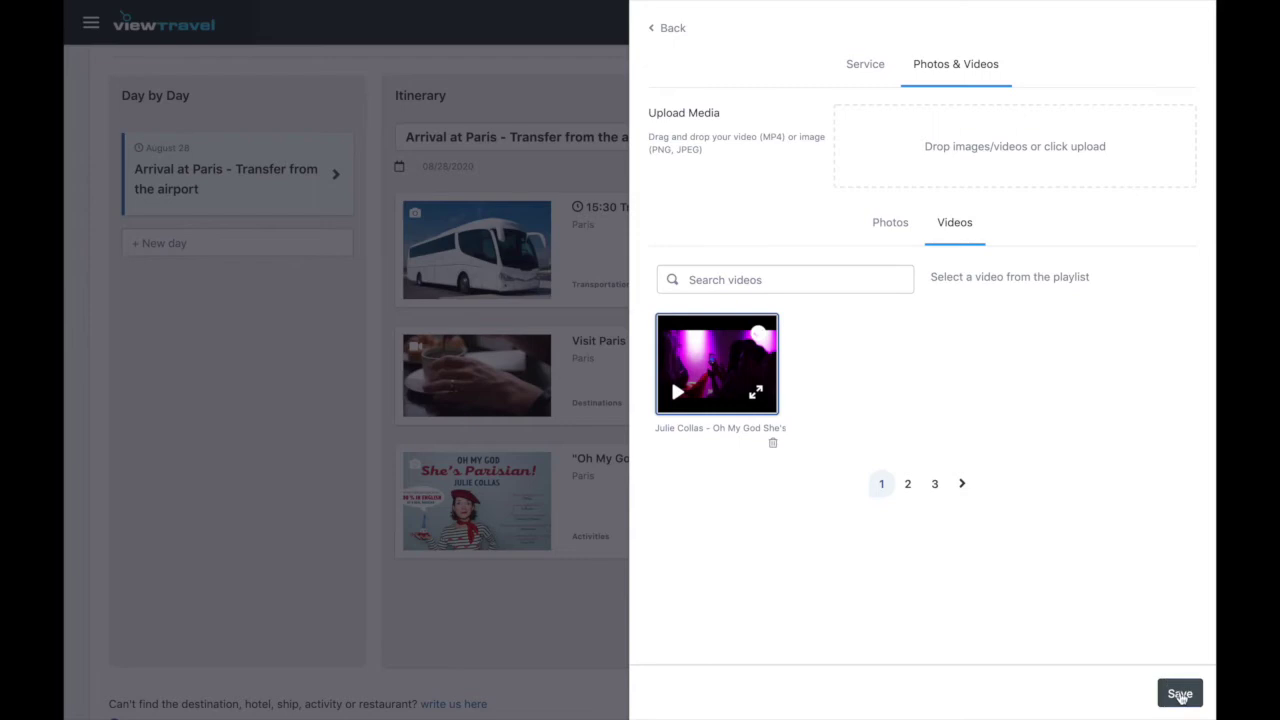
pyautogui.click(1180, 694)
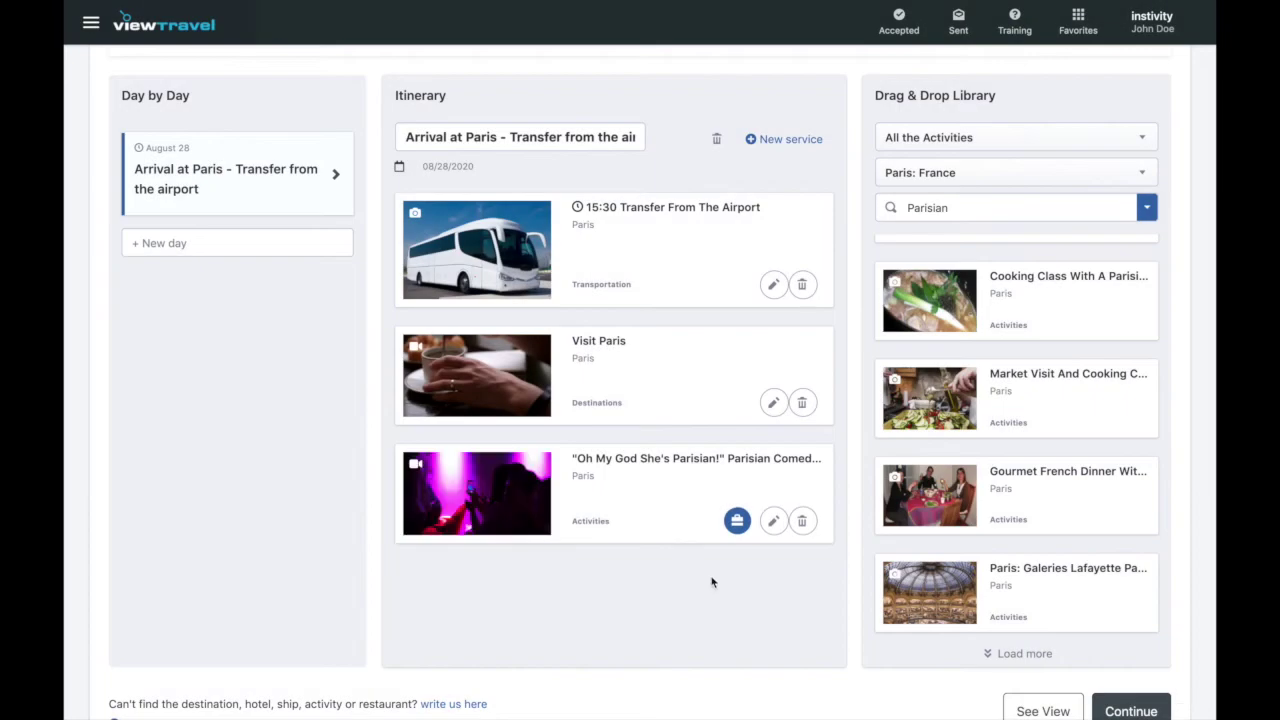
# Preview the August 28 itinerary and look through the airport transfer and Visit Paris pages.
pyautogui.scroll(3, 712, 582)
pyautogui.click(1145, 146)
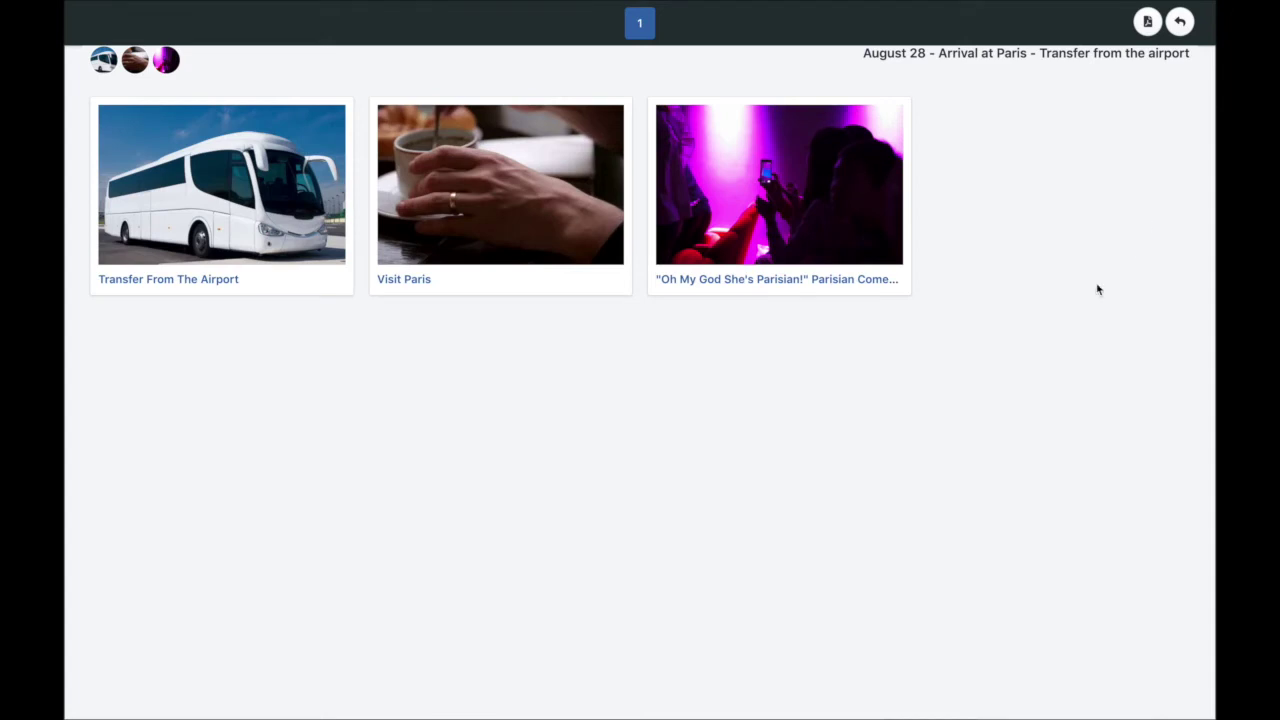
pyautogui.click(264, 262)
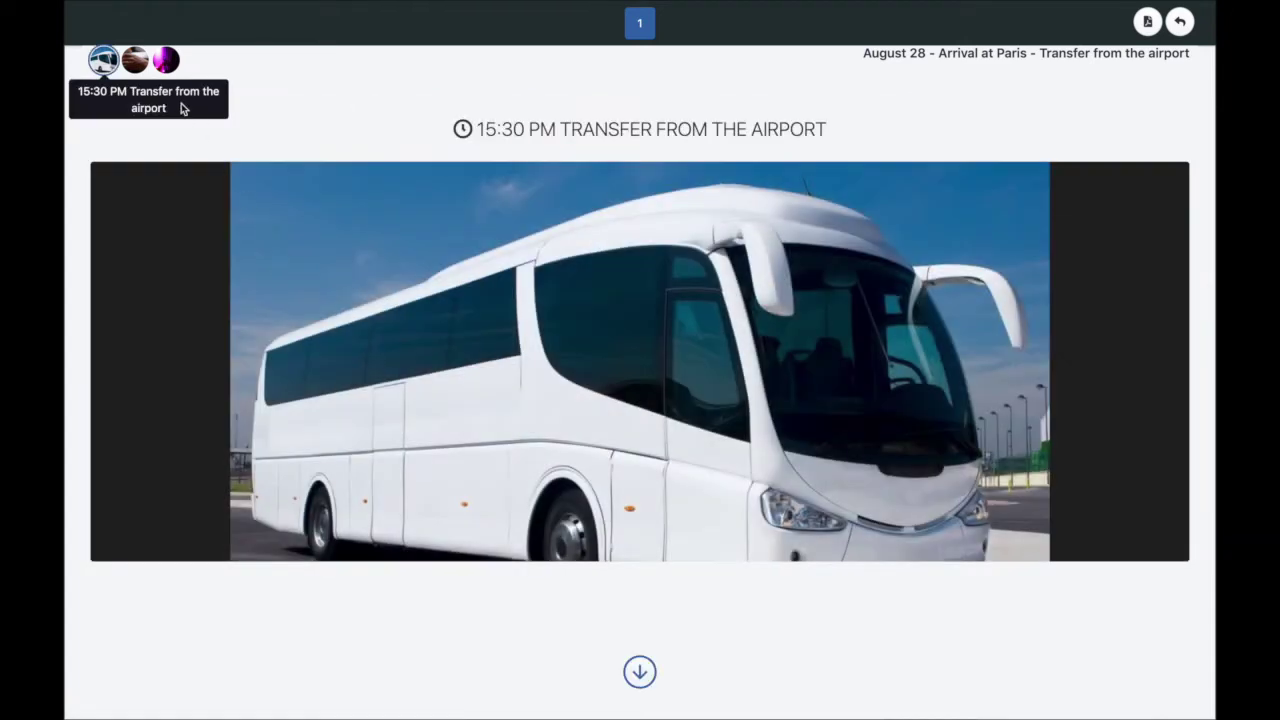
pyautogui.click(135, 62)
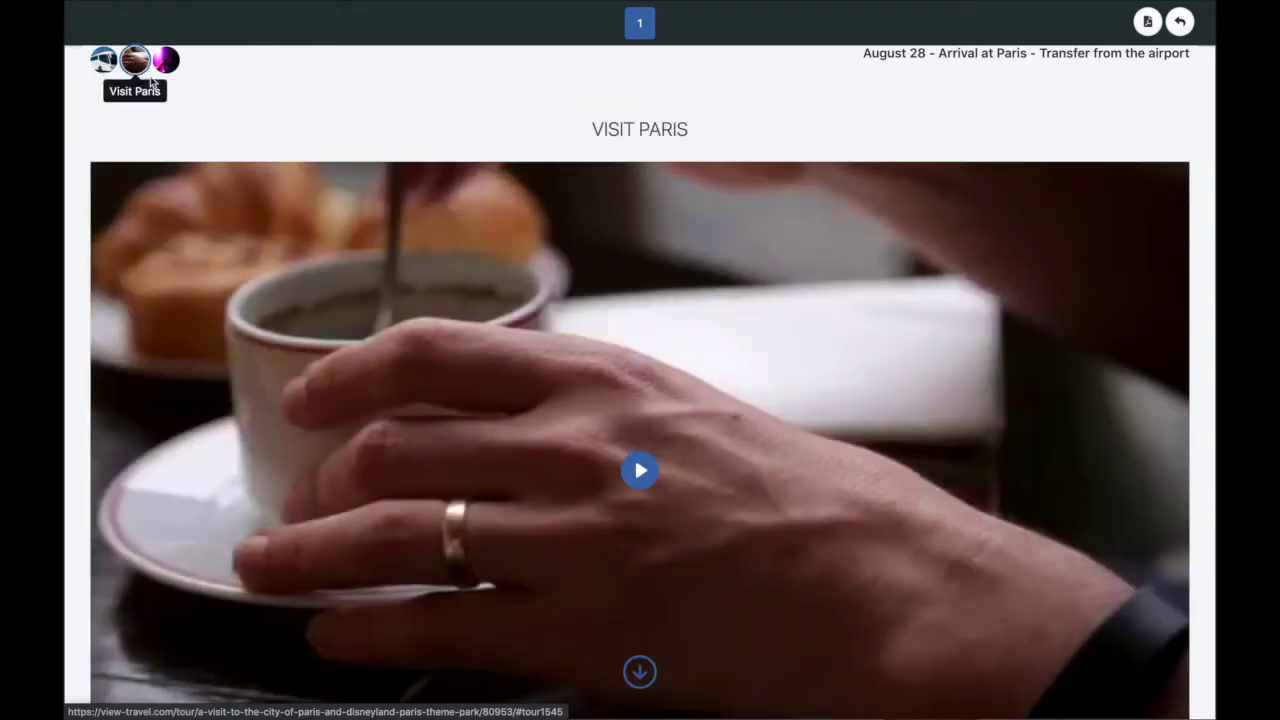
pyautogui.scroll(-4, 314, 238)
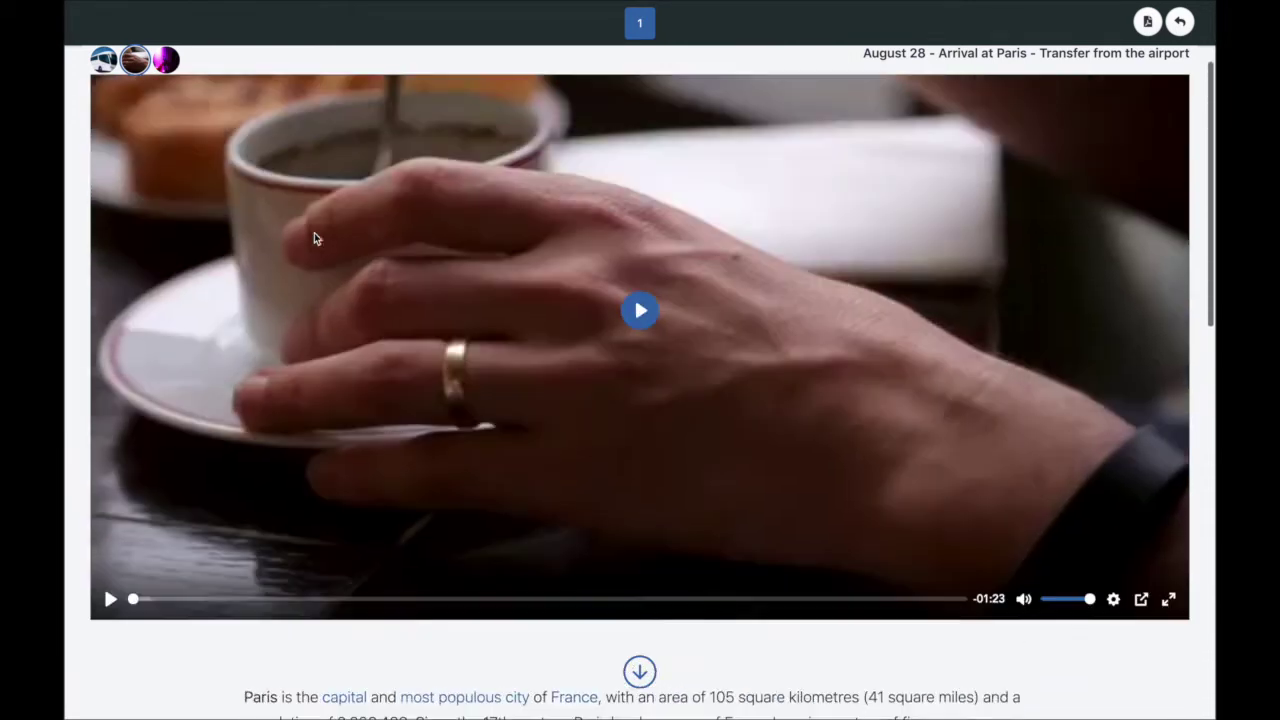
pyautogui.scroll(4, 314, 238)
# Play the uploaded video on the comedy show's preview page, review its description, and return to the itinerary editor.
pyautogui.click(167, 62)
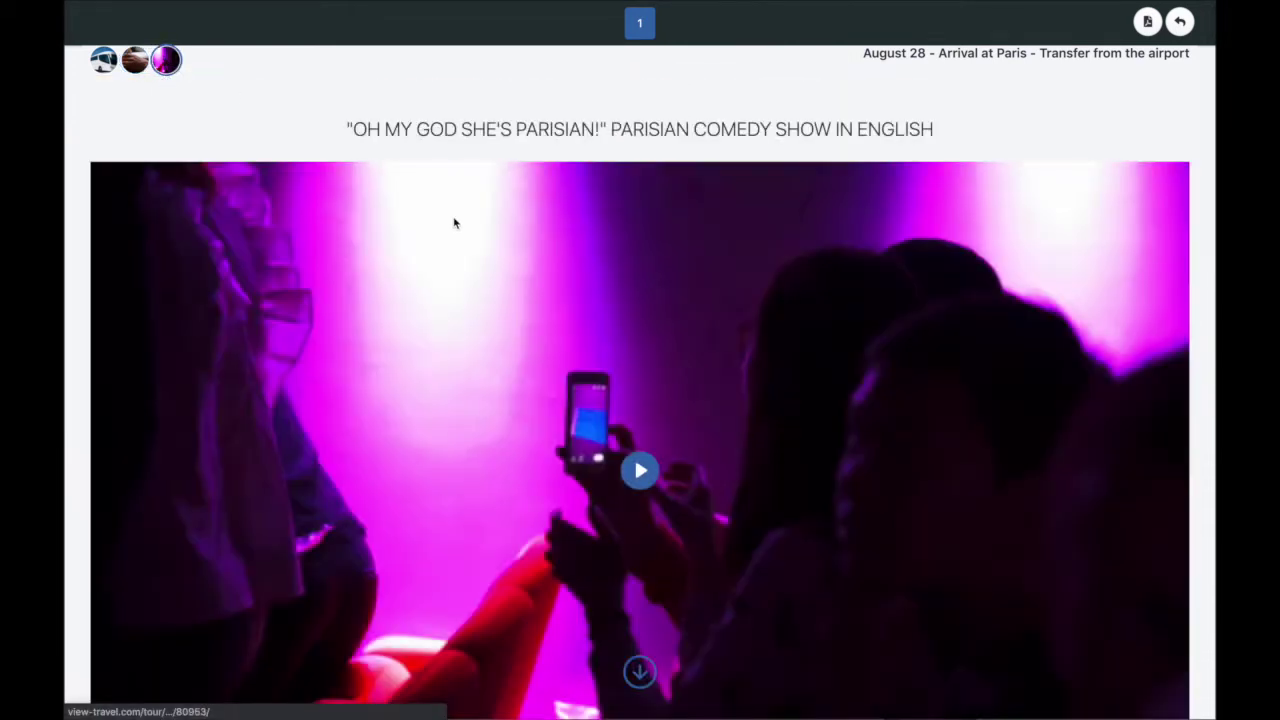
pyautogui.scroll(-1, 452, 222)
pyautogui.click(638, 390)
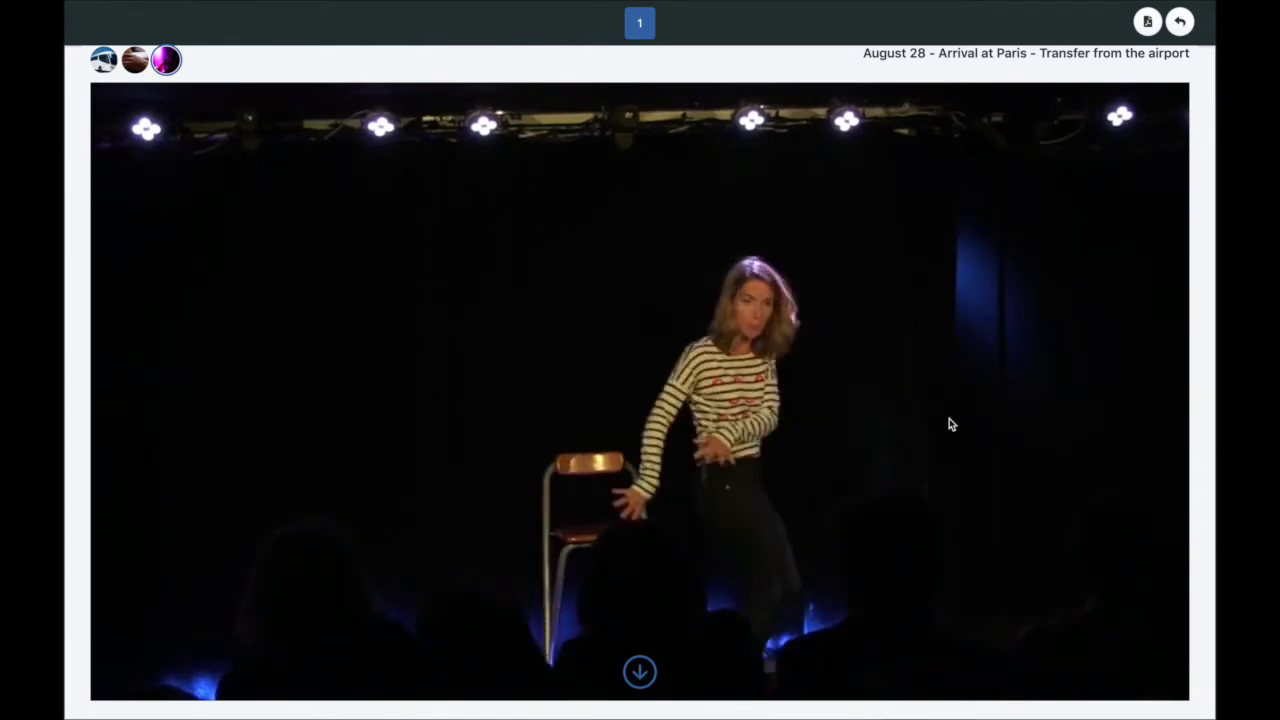
pyautogui.click(951, 424)
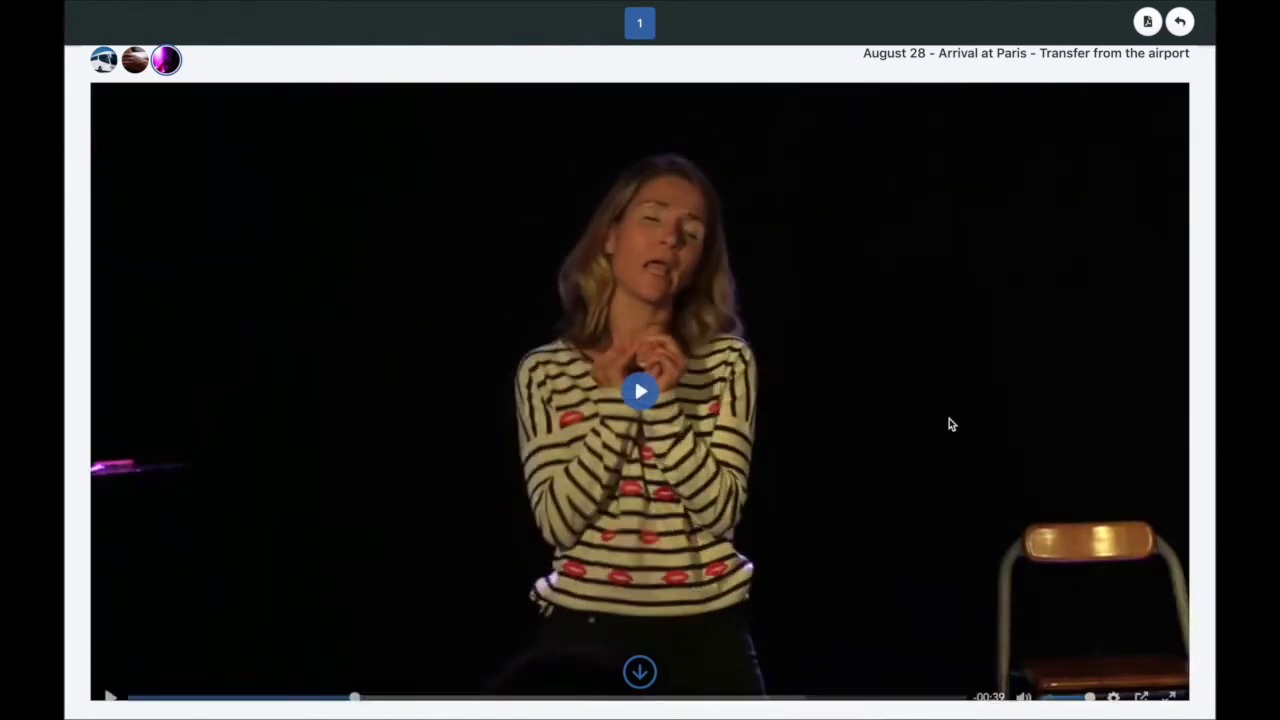
pyautogui.scroll(-3, 951, 424)
pyautogui.scroll(-10, 951, 424)
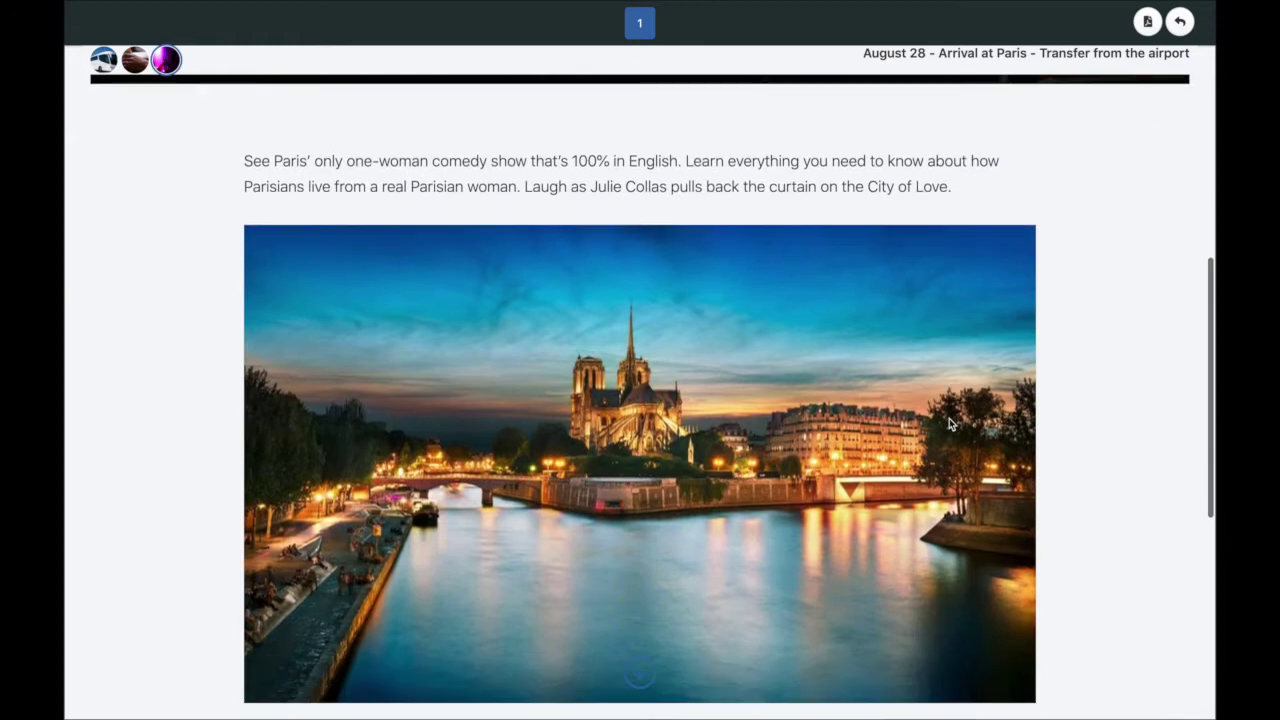
pyautogui.scroll(10, 950, 424)
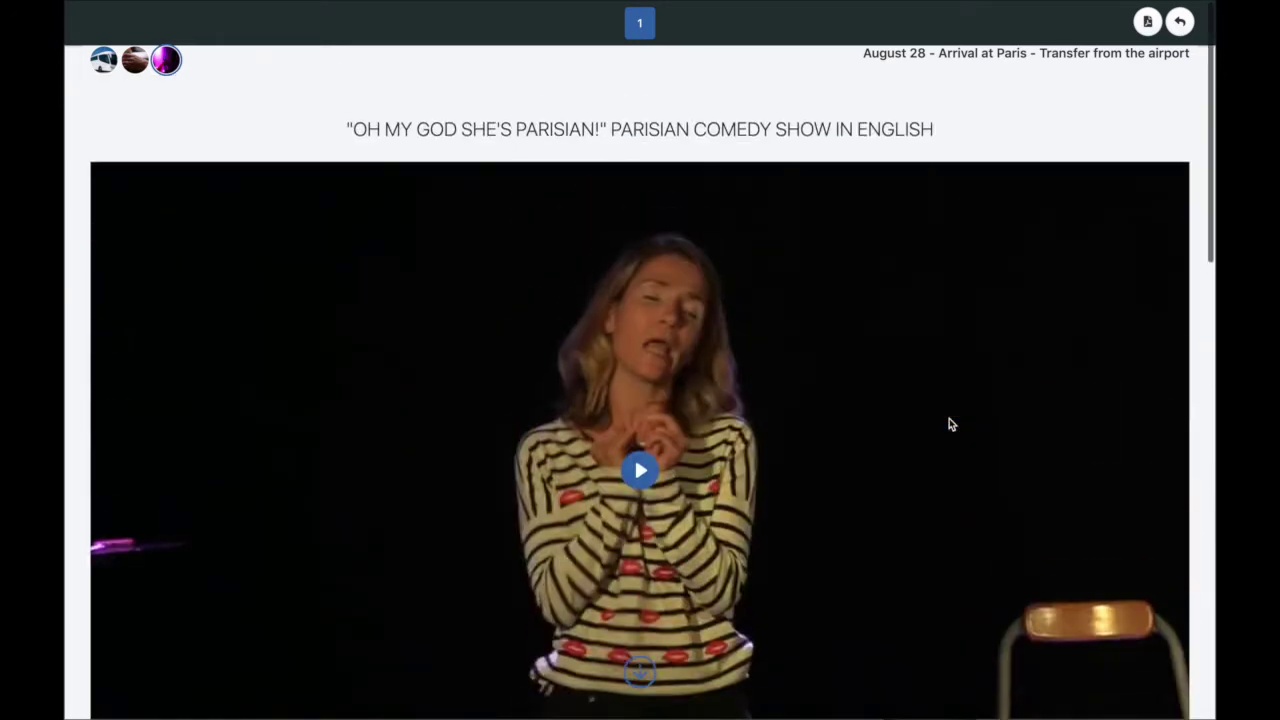
pyautogui.click(1180, 22)
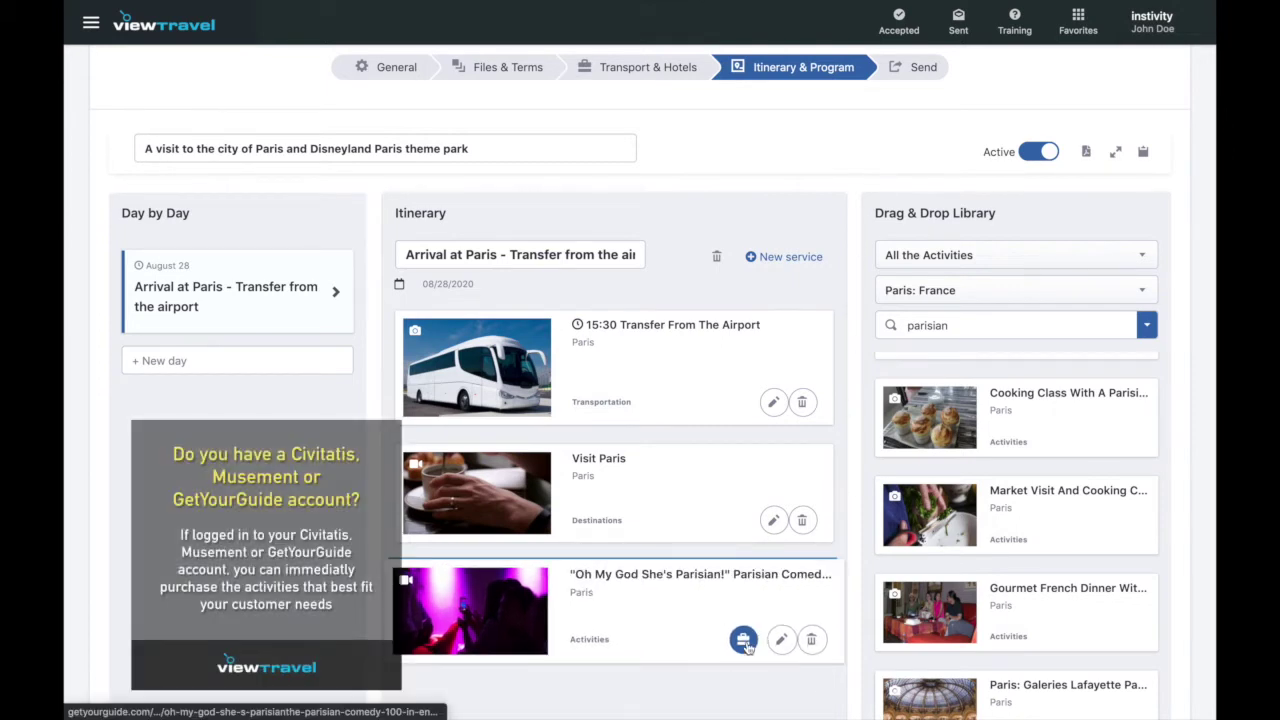
# Open the comedy show's GetYourGuide booking page and check the price per person and the account login option.
pyautogui.click(745, 640)
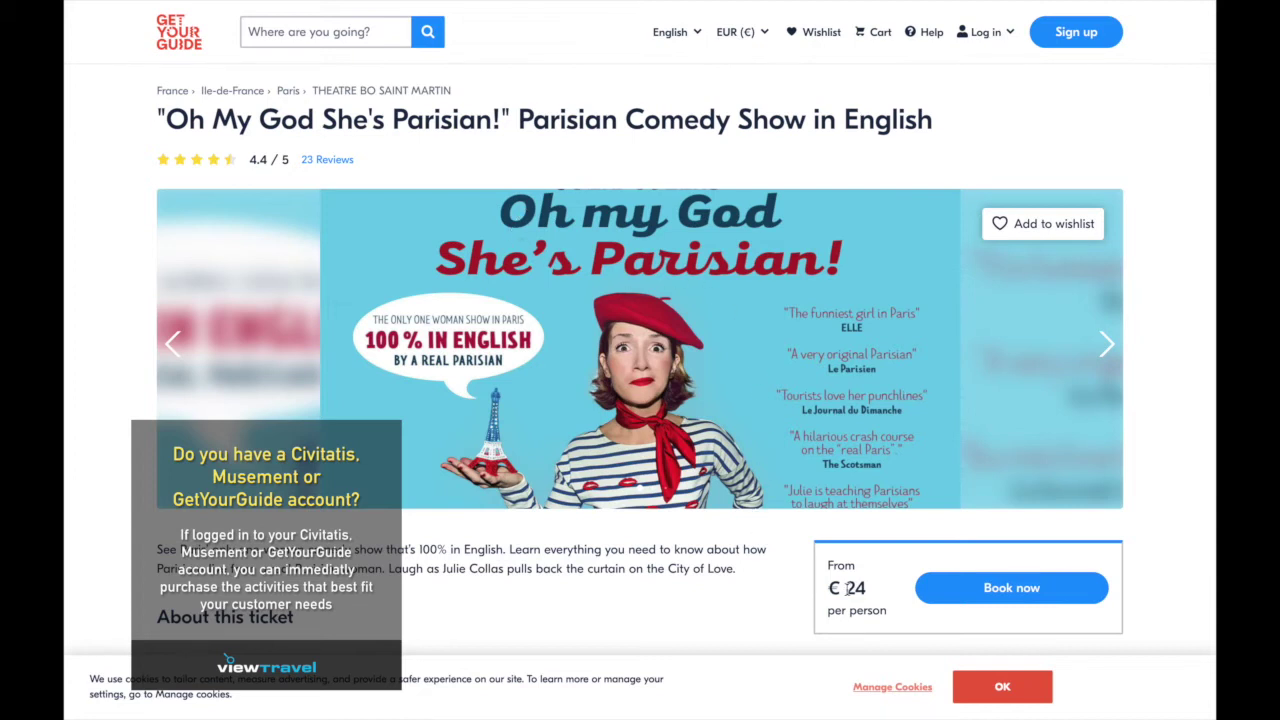
pyautogui.moveTo(848, 588); pyautogui.dragTo(871, 593)
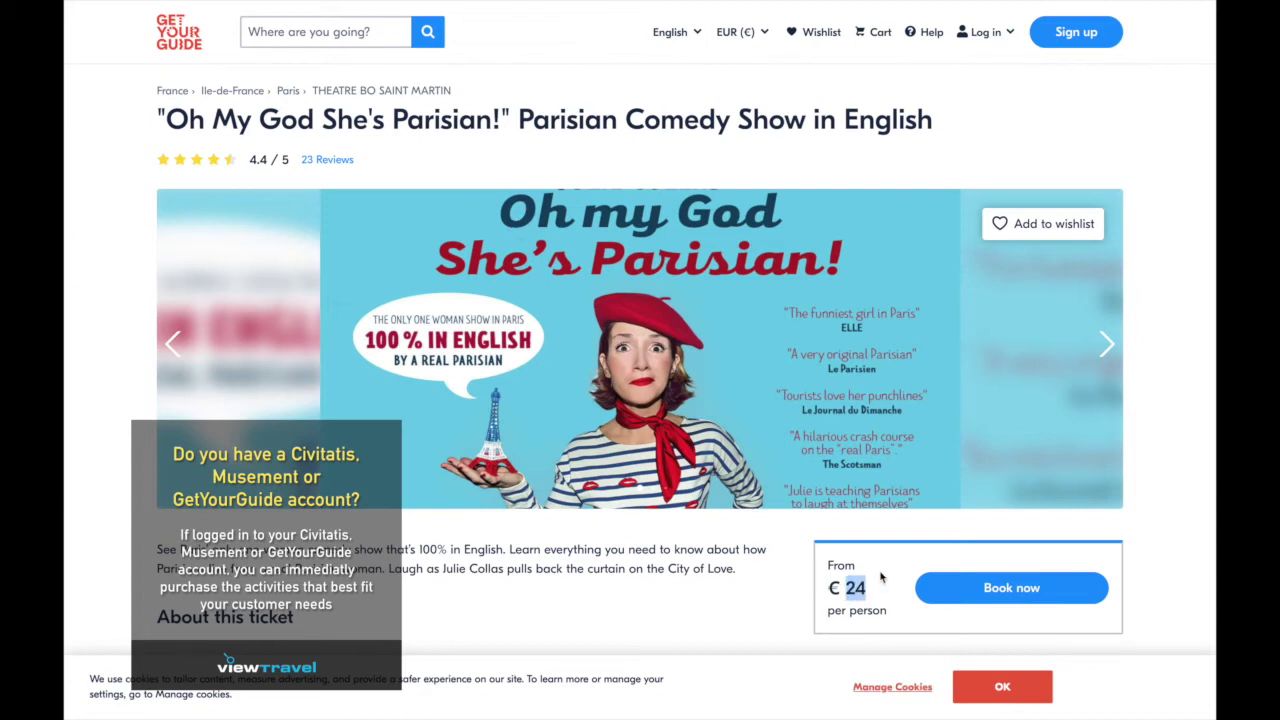
pyautogui.click(882, 599)
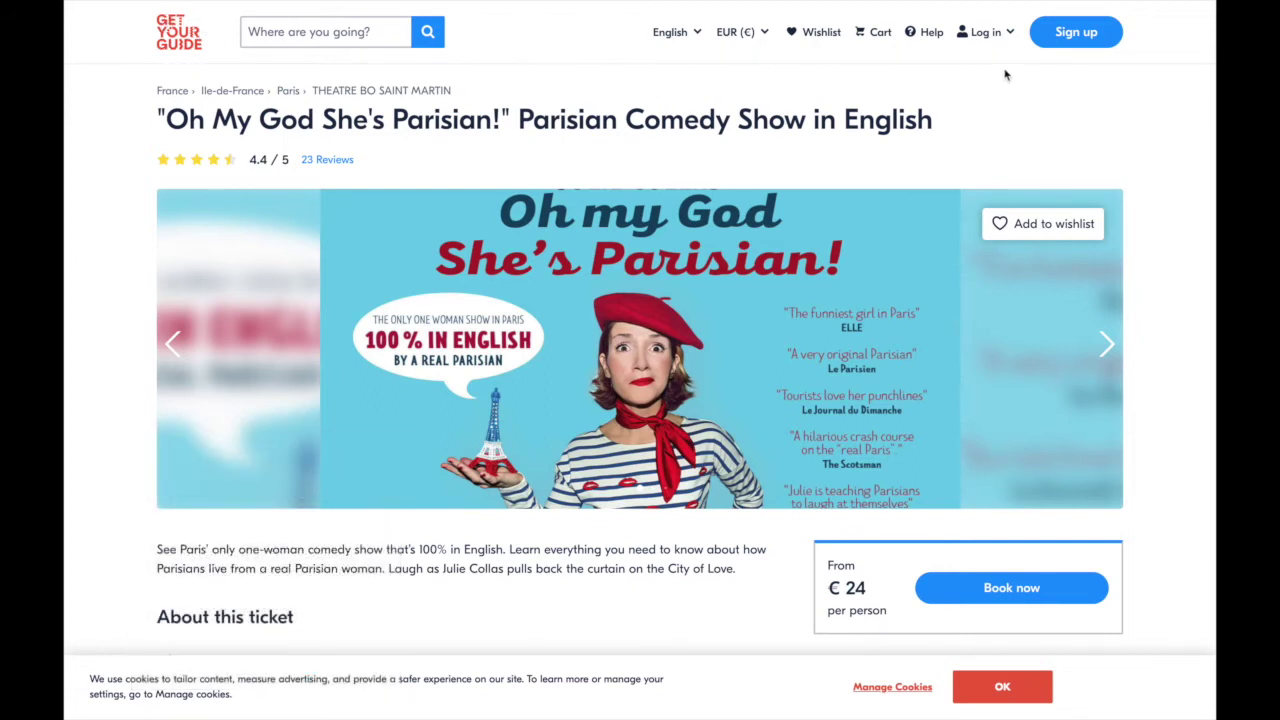
pyautogui.moveTo(1006, 42)
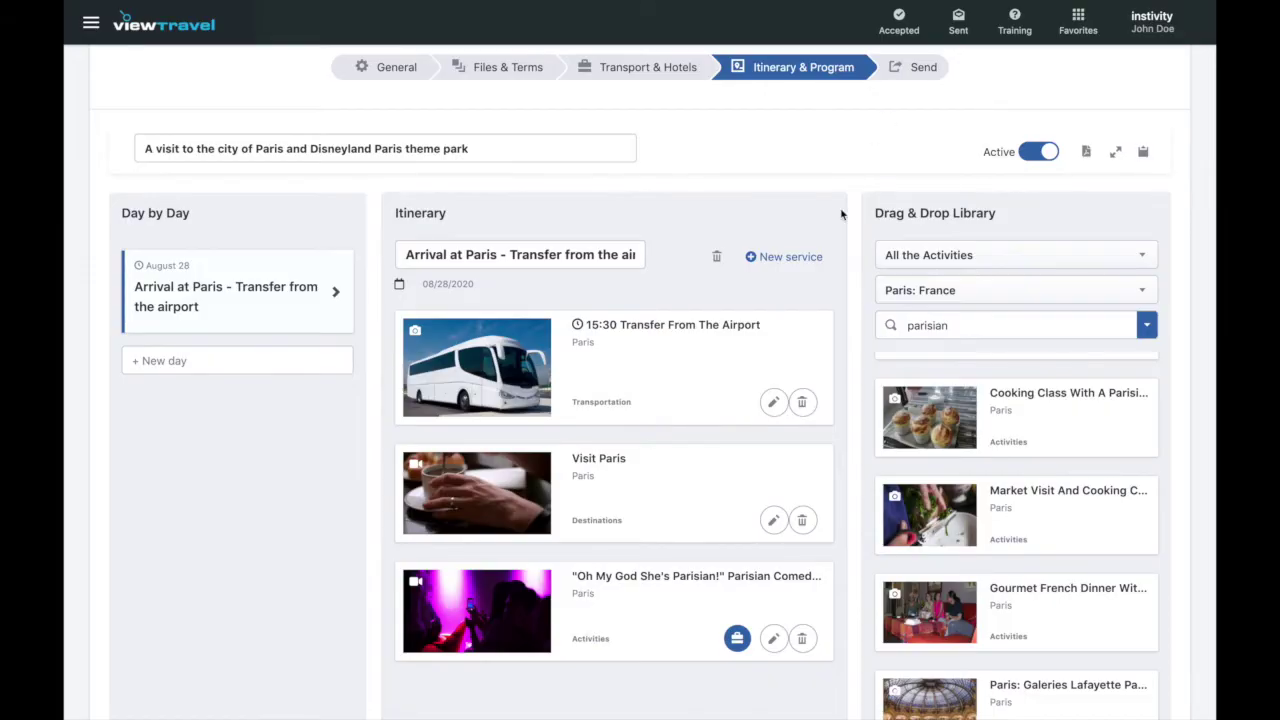
# Set the comedy show service's price to 60.
pyautogui.click(778, 641)
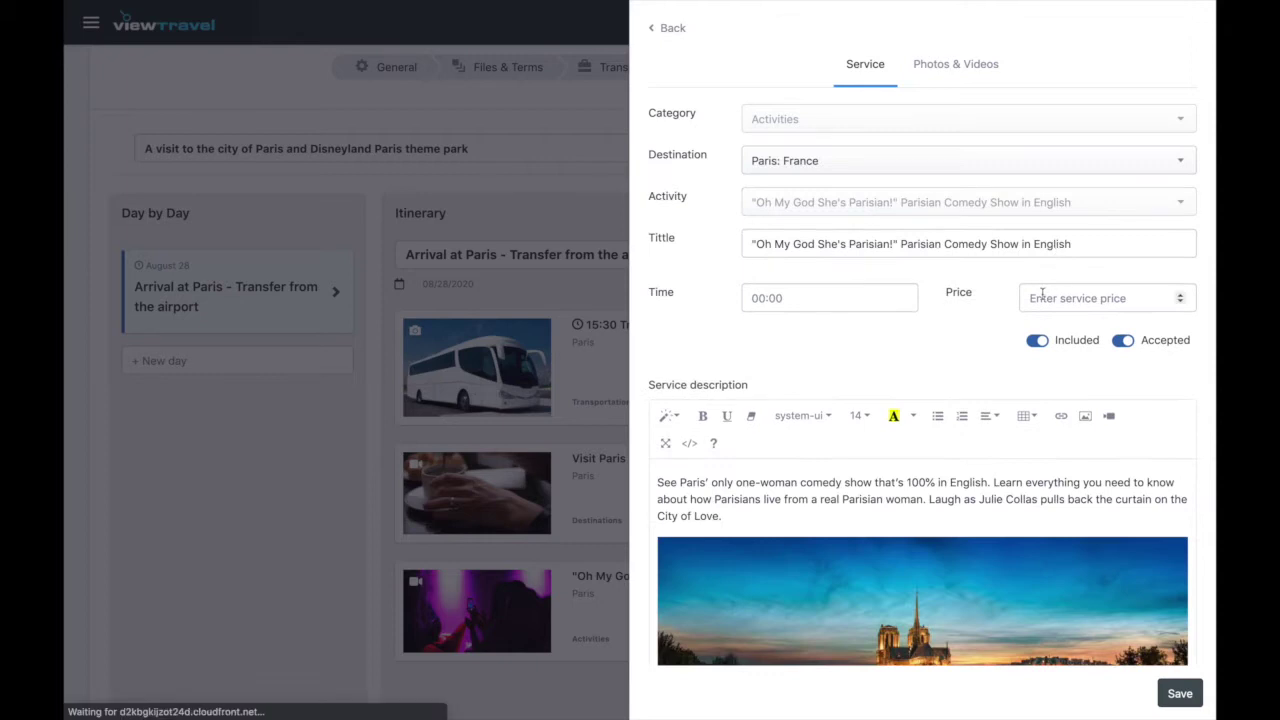
pyautogui.click(1040, 297)
pyautogui.write('60')
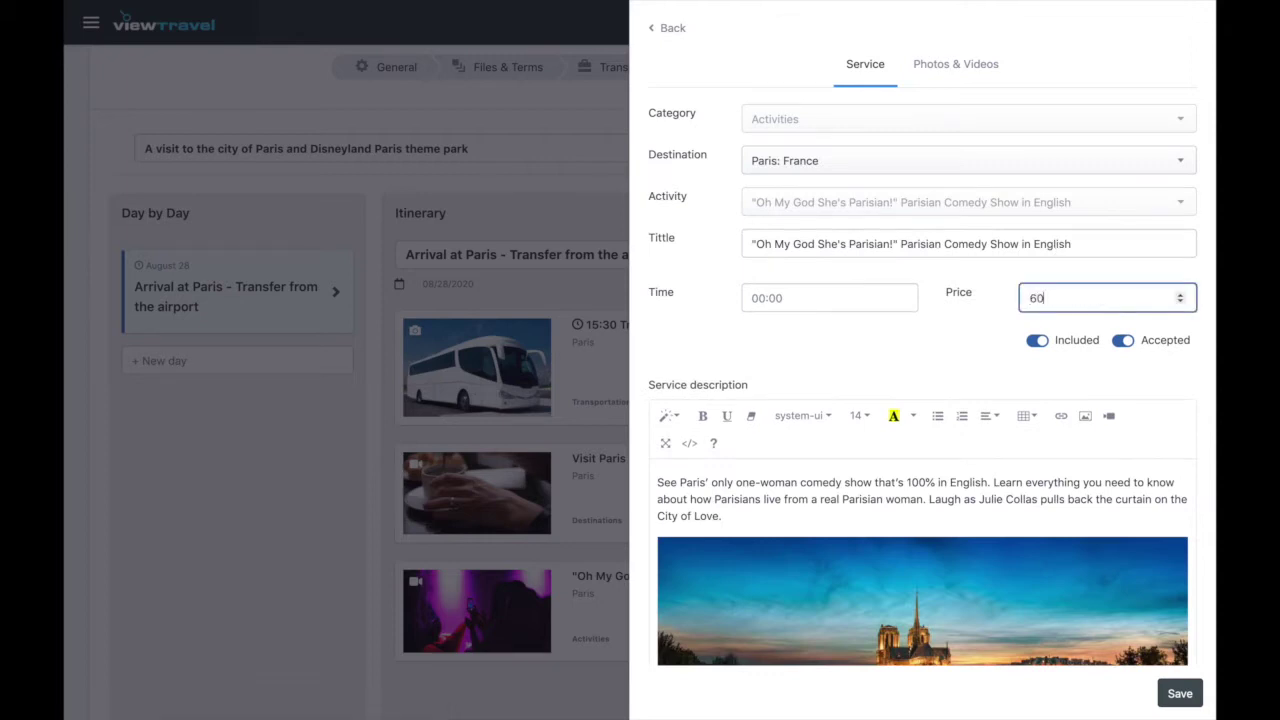
pyautogui.click(1058, 375)
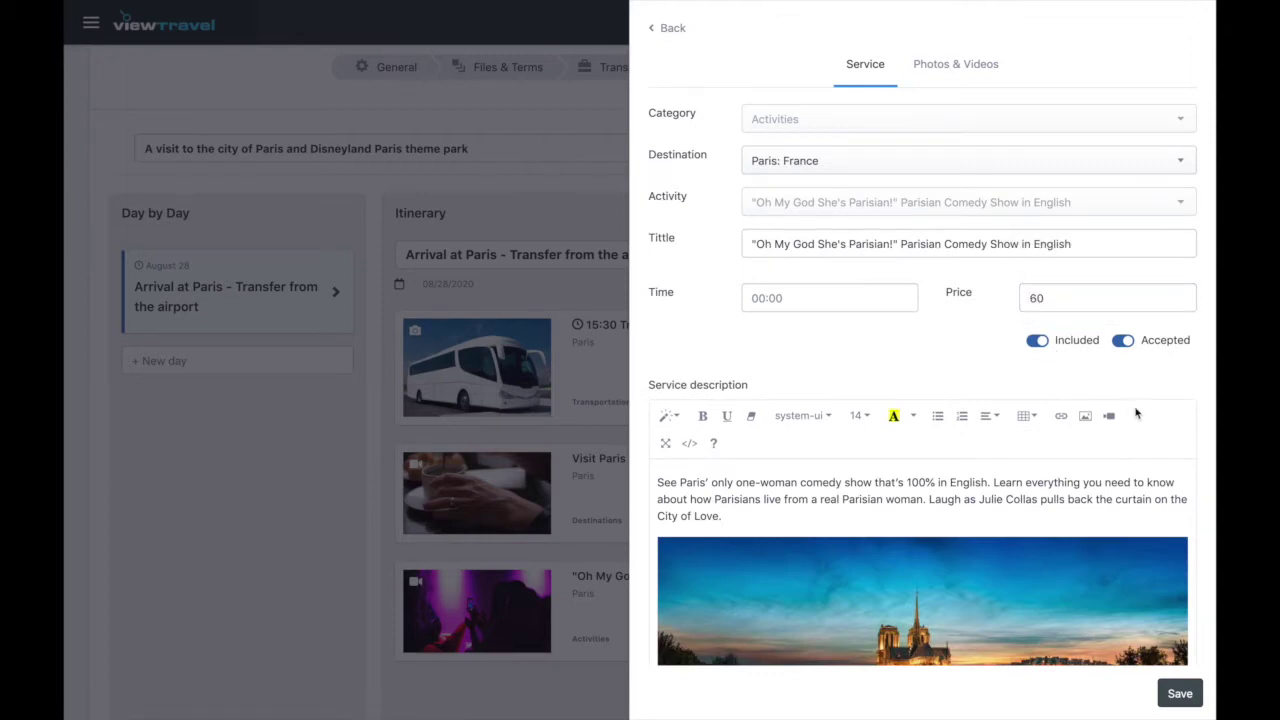
# Save the comedy show service and add August 29, 2020 as a new day in the itinerary.
pyautogui.click(1178, 694)
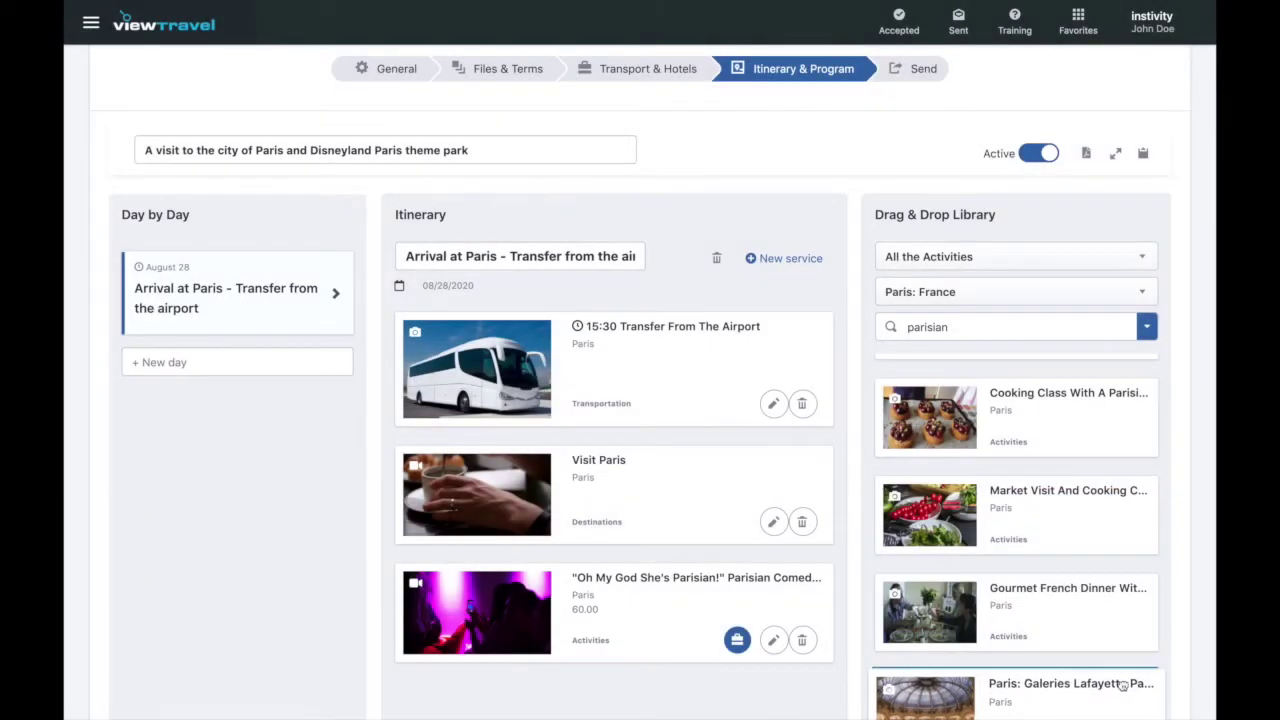
pyautogui.click(200, 372)
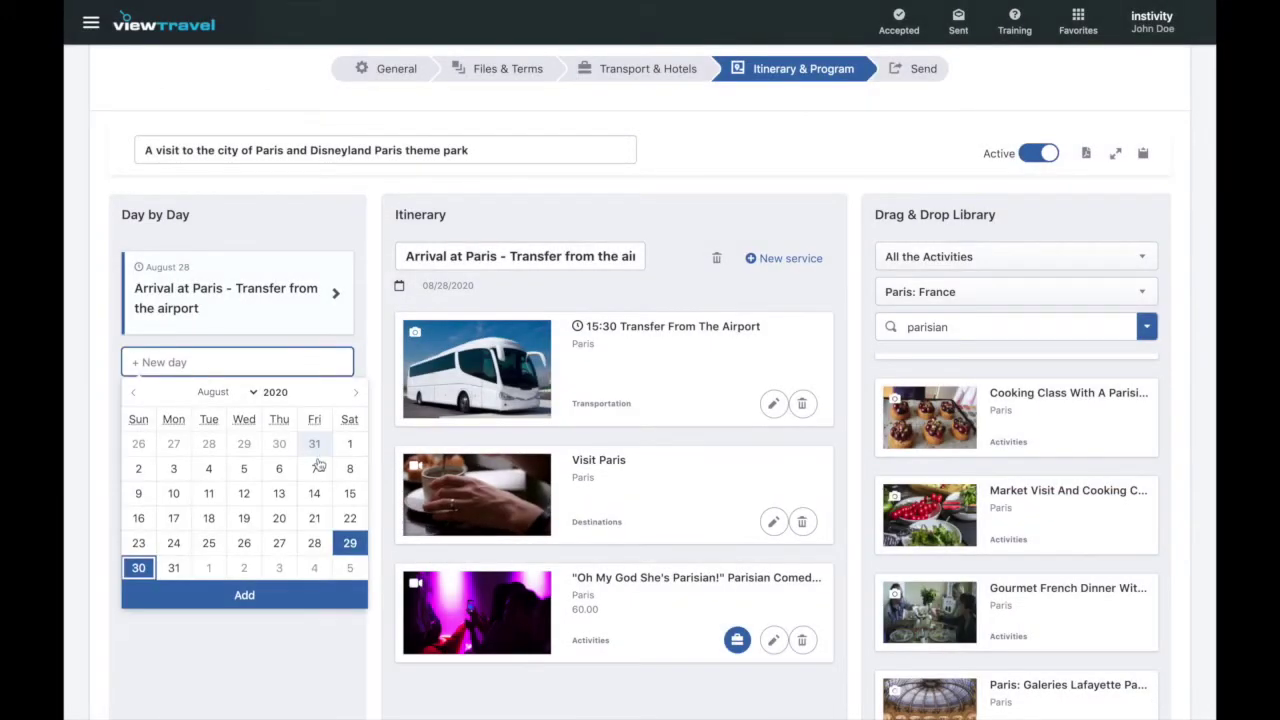
pyautogui.click(350, 543)
pyautogui.click(281, 594)
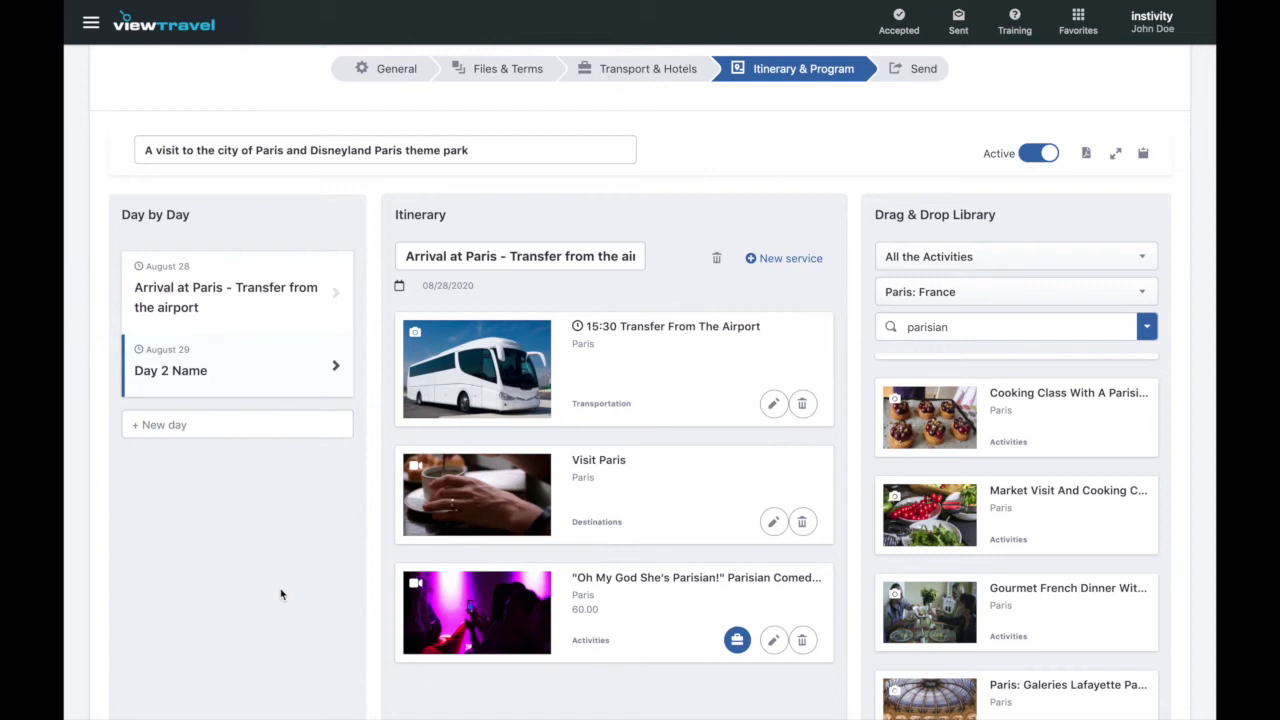
# Rename the August 29 day to "Arrival at Disneyland Paris theme park".
pyautogui.click(497, 267)
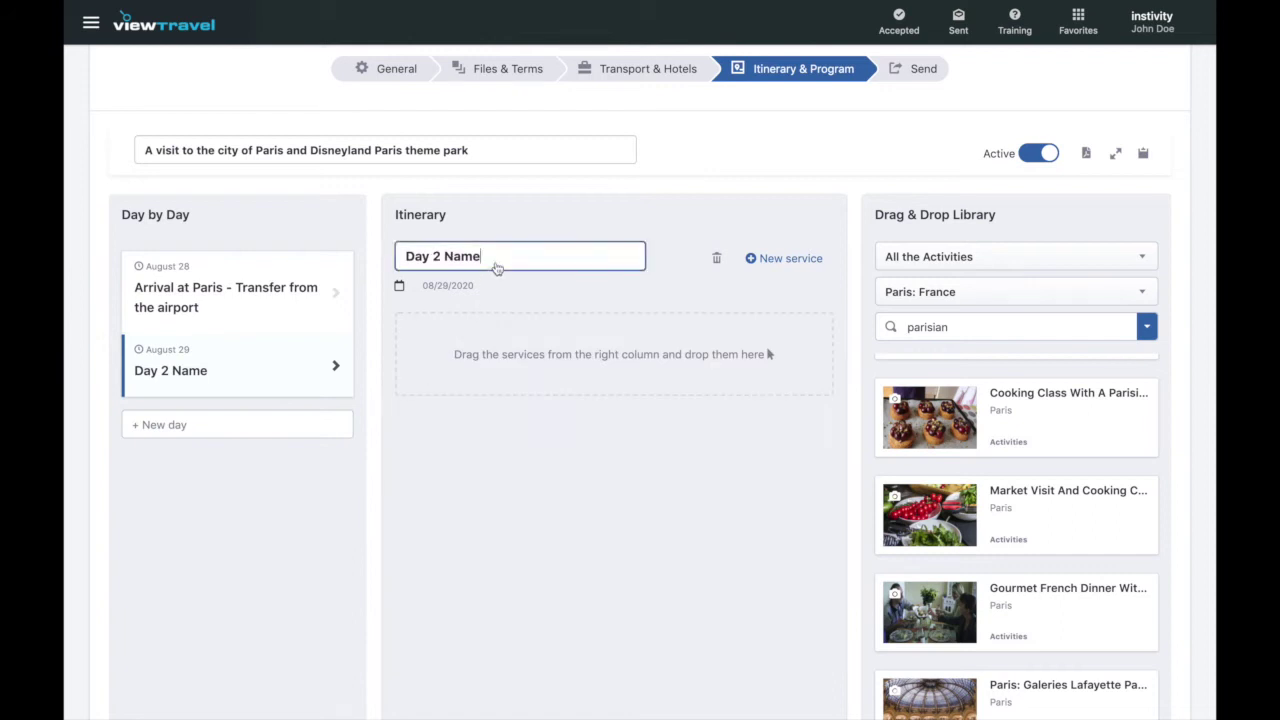
pyautogui.hotkey('ctrl', 'shift', 'Left')
pyautogui.hotkey('ctrl', 'shift', 'Left')
pyautogui.hotkey('ctrl', 'shift', 'Left')
pyautogui.write('A')
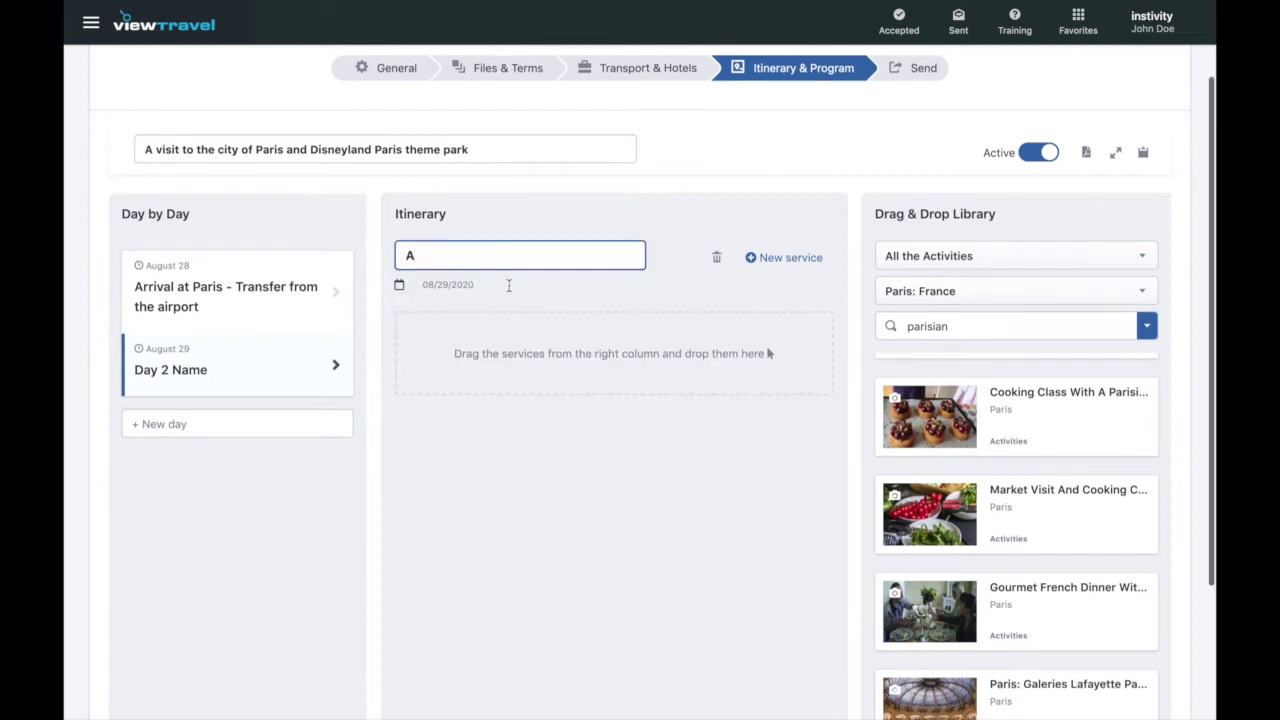
pyautogui.write('rr')
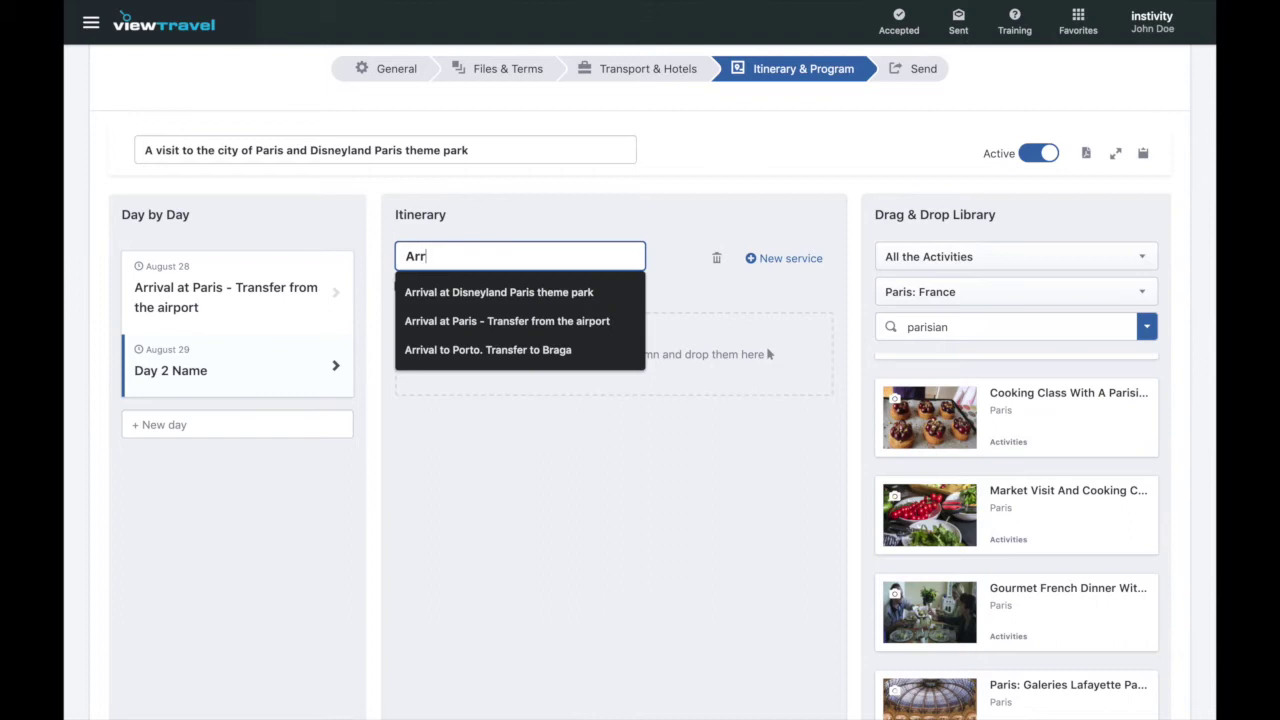
pyautogui.click(481, 291)
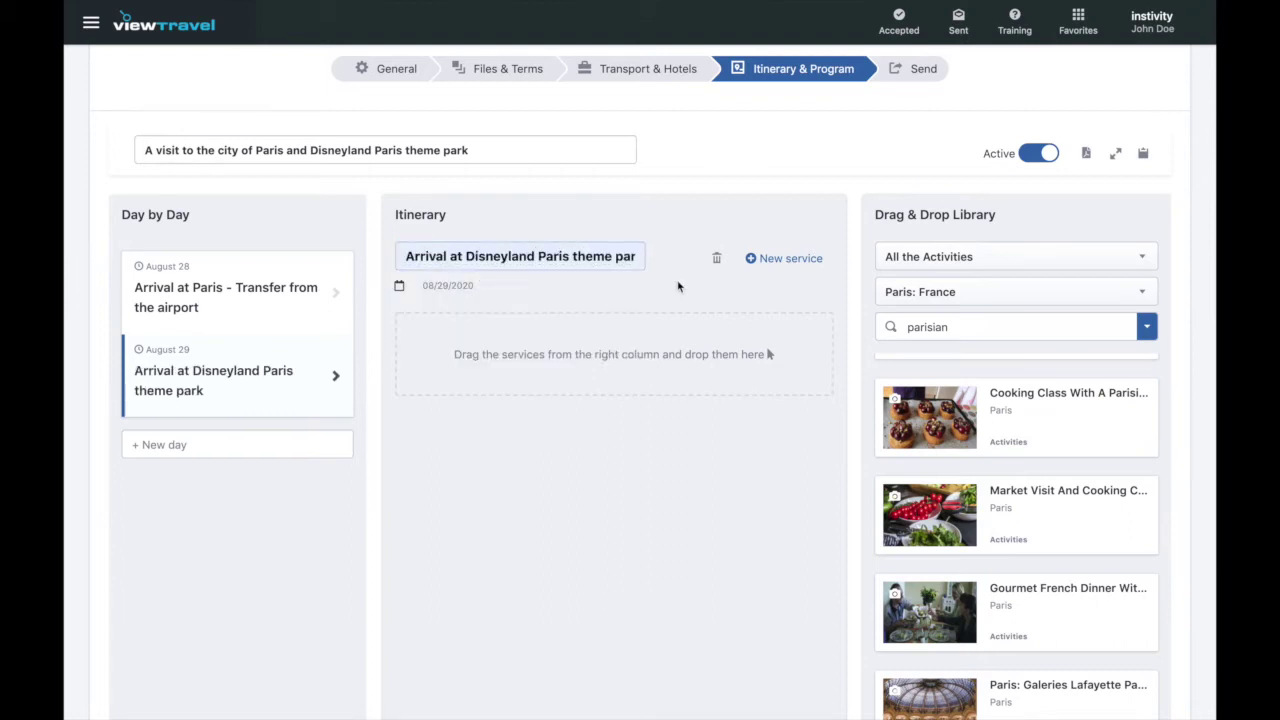
# Find the minivan in the library under Means of transport for Disneyland Paris: France and add it to the August 29 itinerary.
pyautogui.click(982, 258)
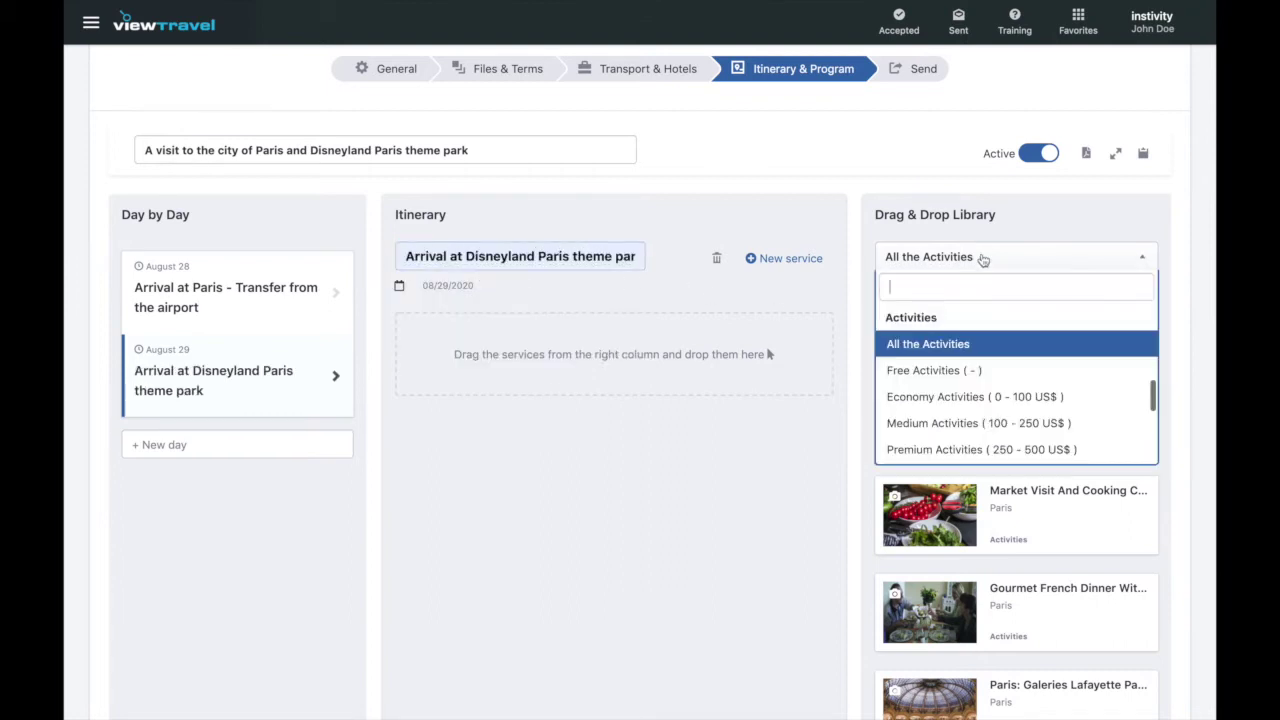
pyautogui.scroll(-5, 983, 364)
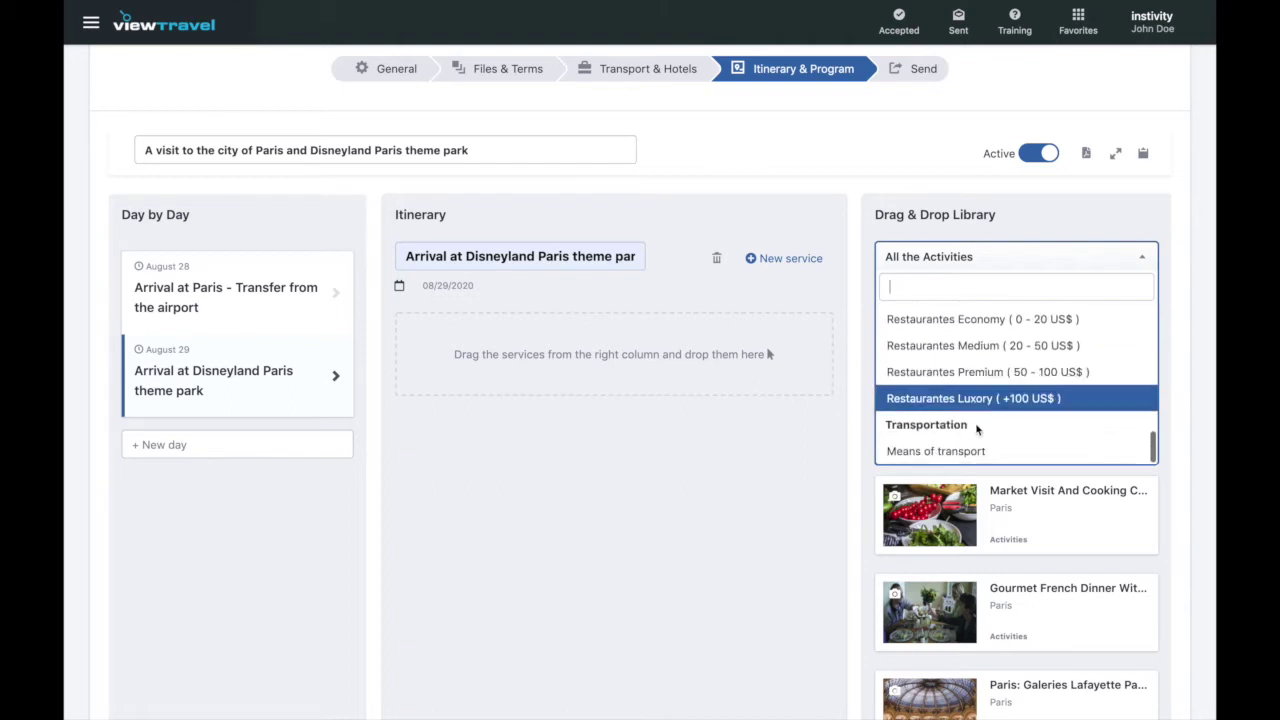
pyautogui.click(971, 449)
pyautogui.click(966, 291)
pyautogui.write('disney')
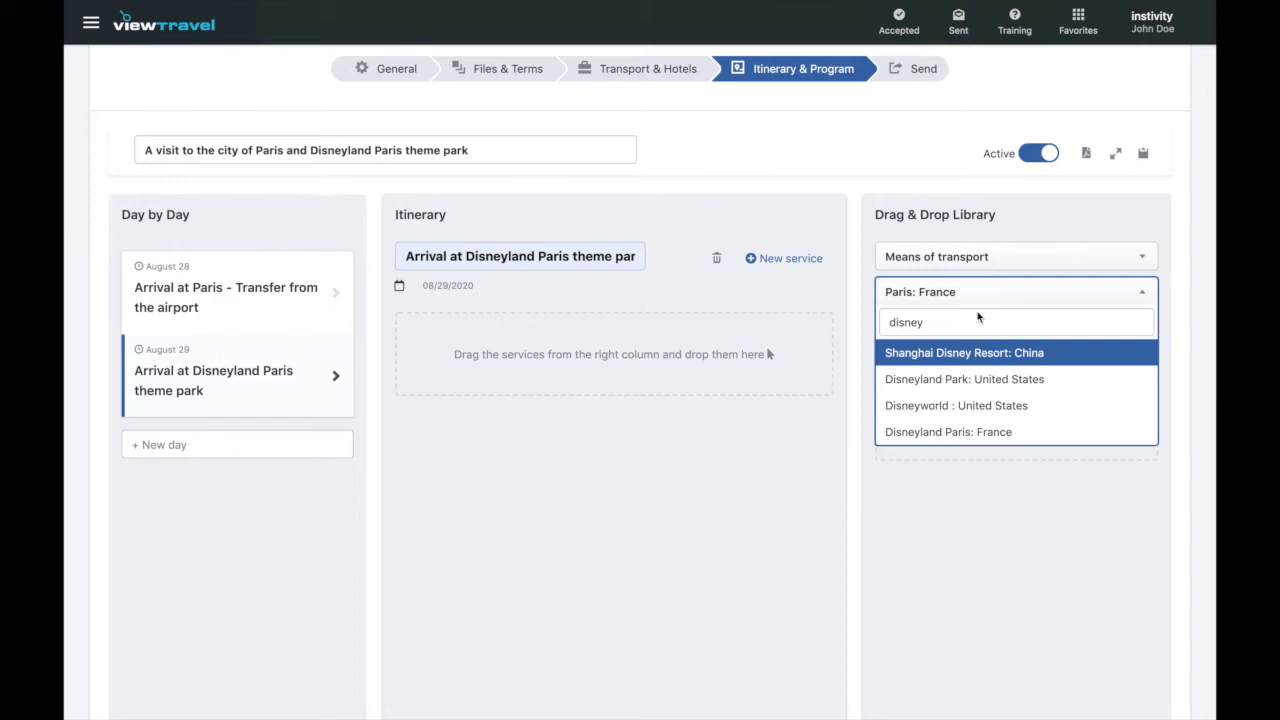
pyautogui.click(960, 431)
pyautogui.click(895, 329)
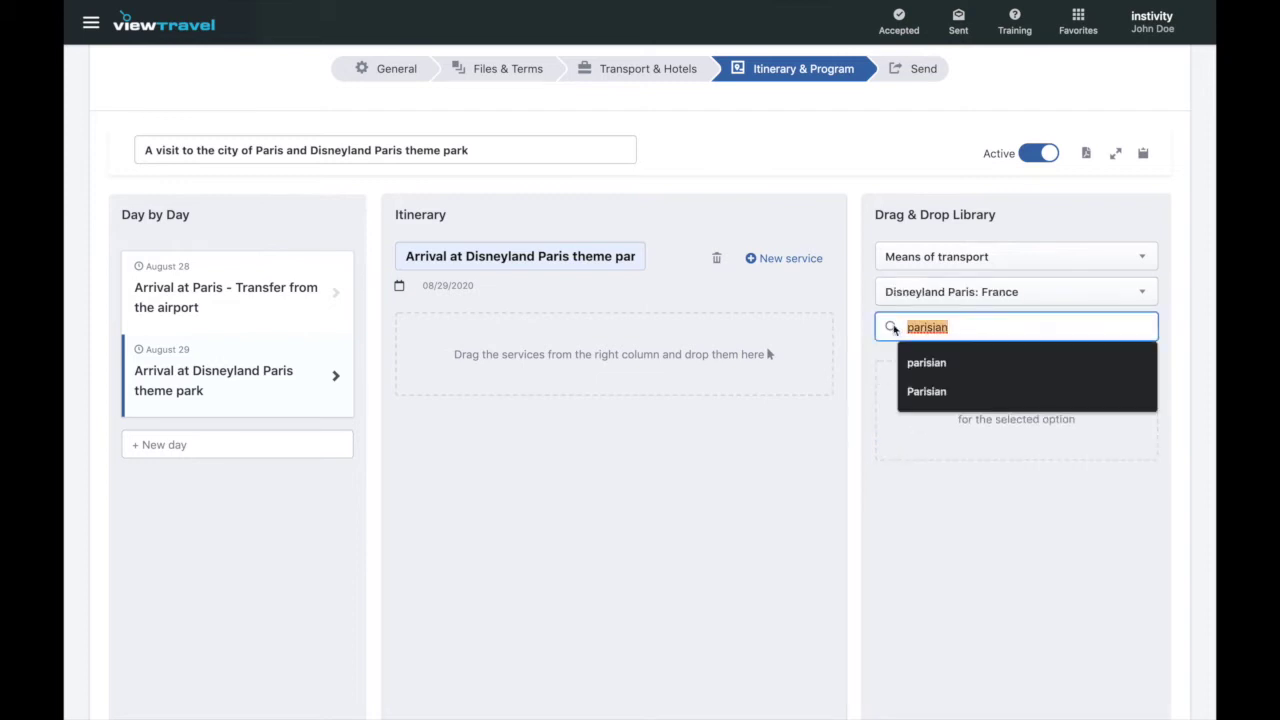
pyautogui.press('BackSpace')
pyautogui.write('miniva')
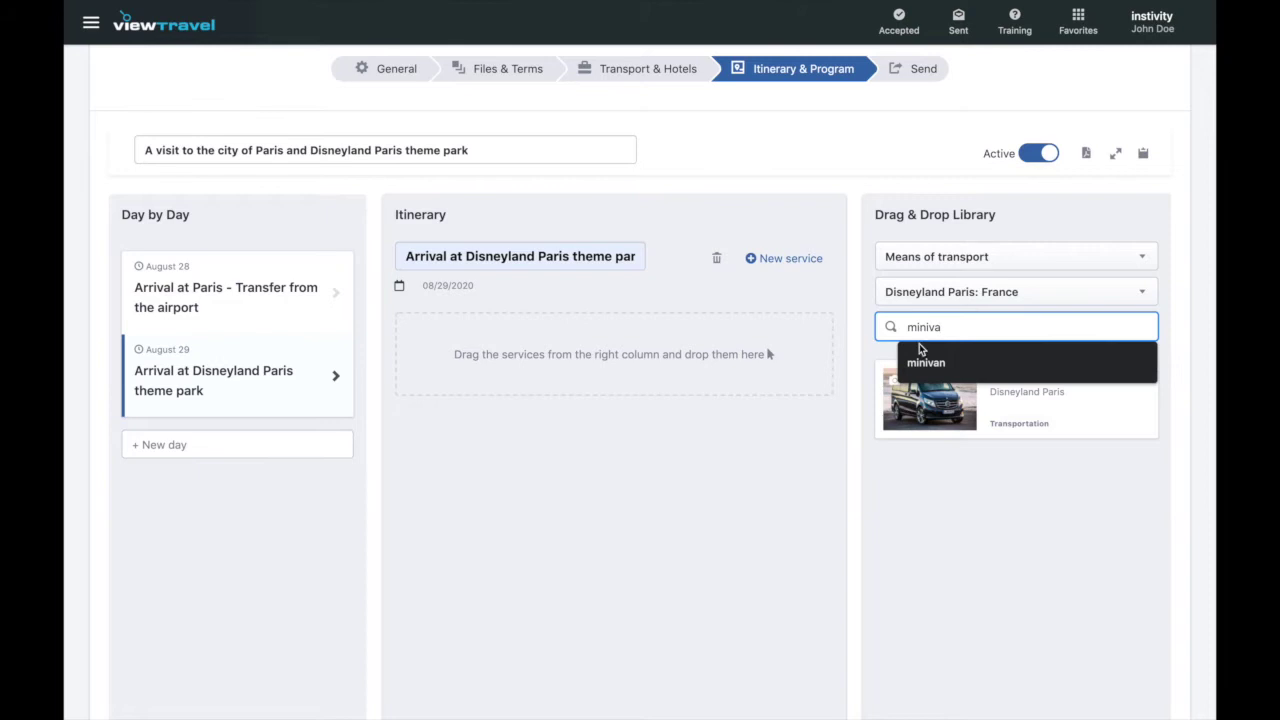
pyautogui.moveTo(1017, 397); pyautogui.dragTo(660, 357)
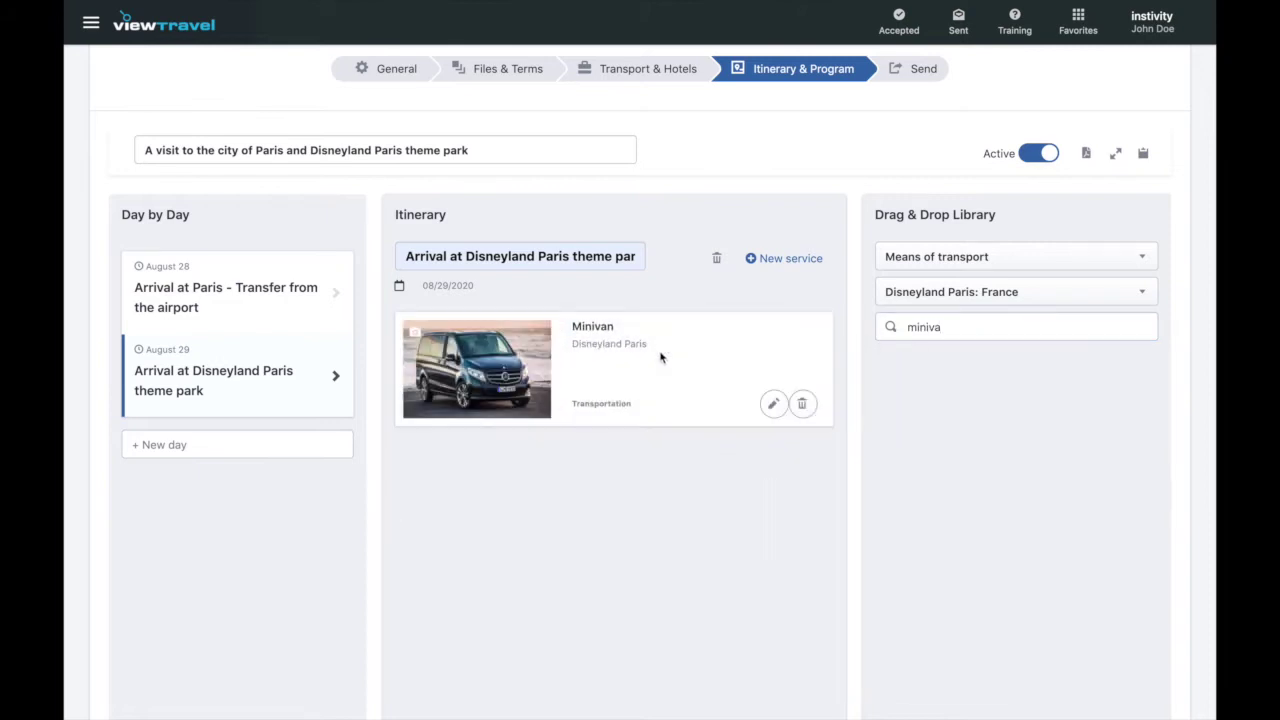
# Retitle the minivan service "Transfer to the Hotel", set its time to 14:15, and save it.
pyautogui.click(776, 405)
pyautogui.doubleClick(797, 202)
pyautogui.write('Transfer to the Hotel')
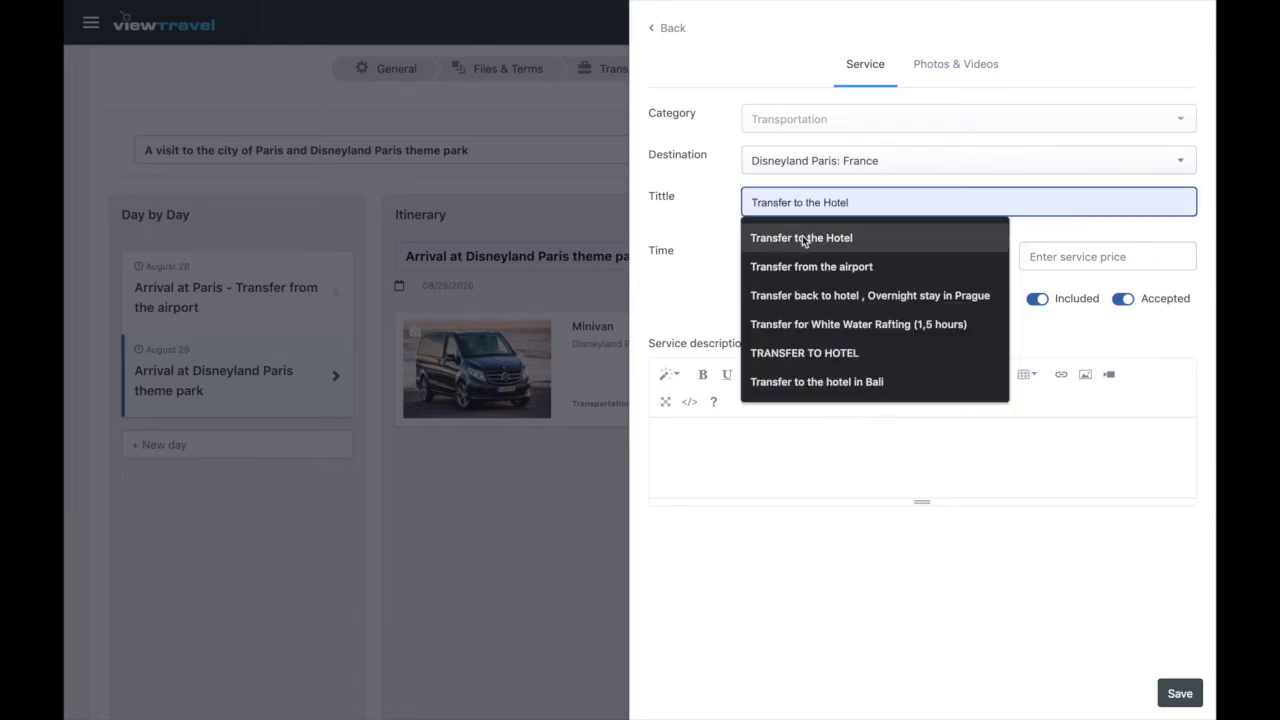
pyautogui.click(802, 237)
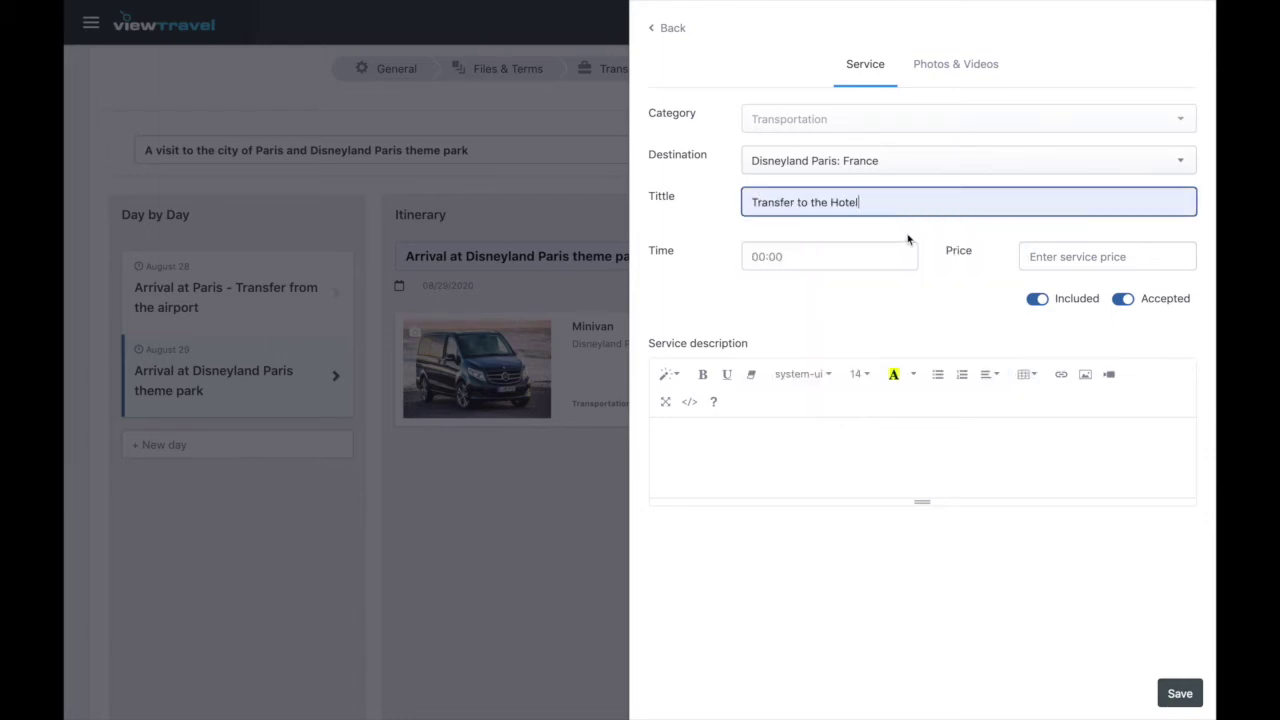
pyautogui.click(765, 258)
pyautogui.click(1045, 345)
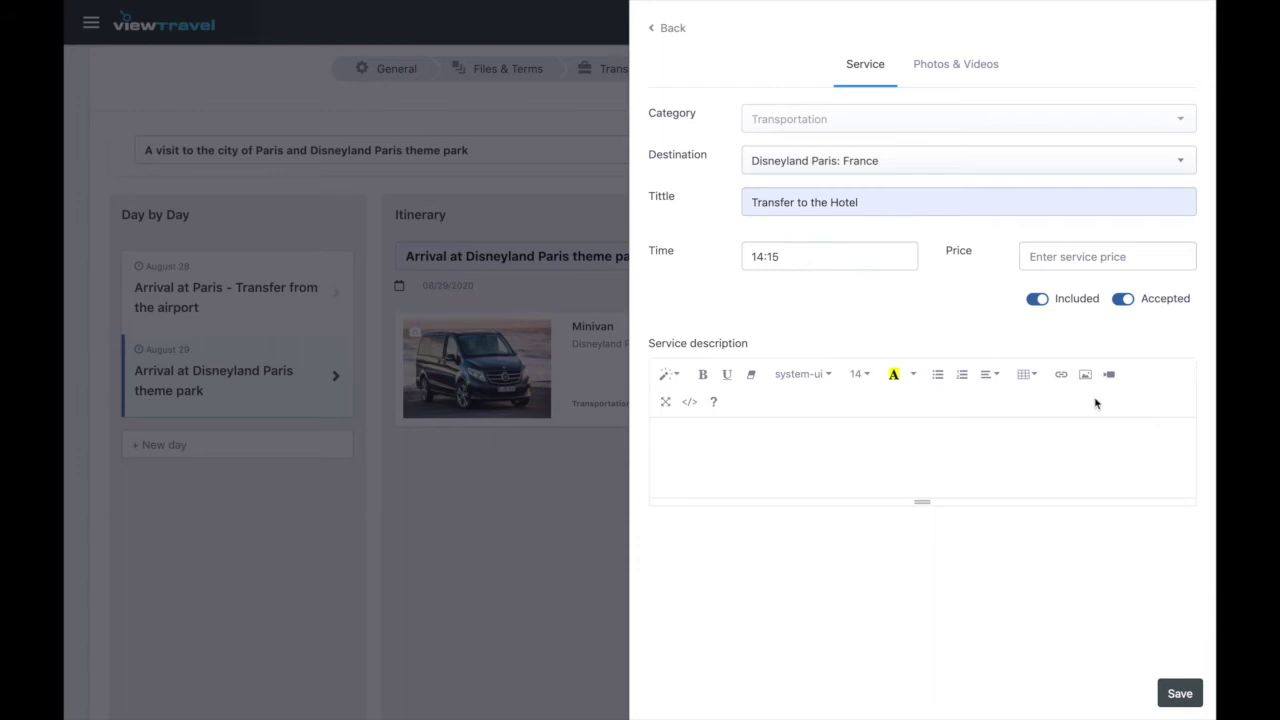
pyautogui.click(1181, 693)
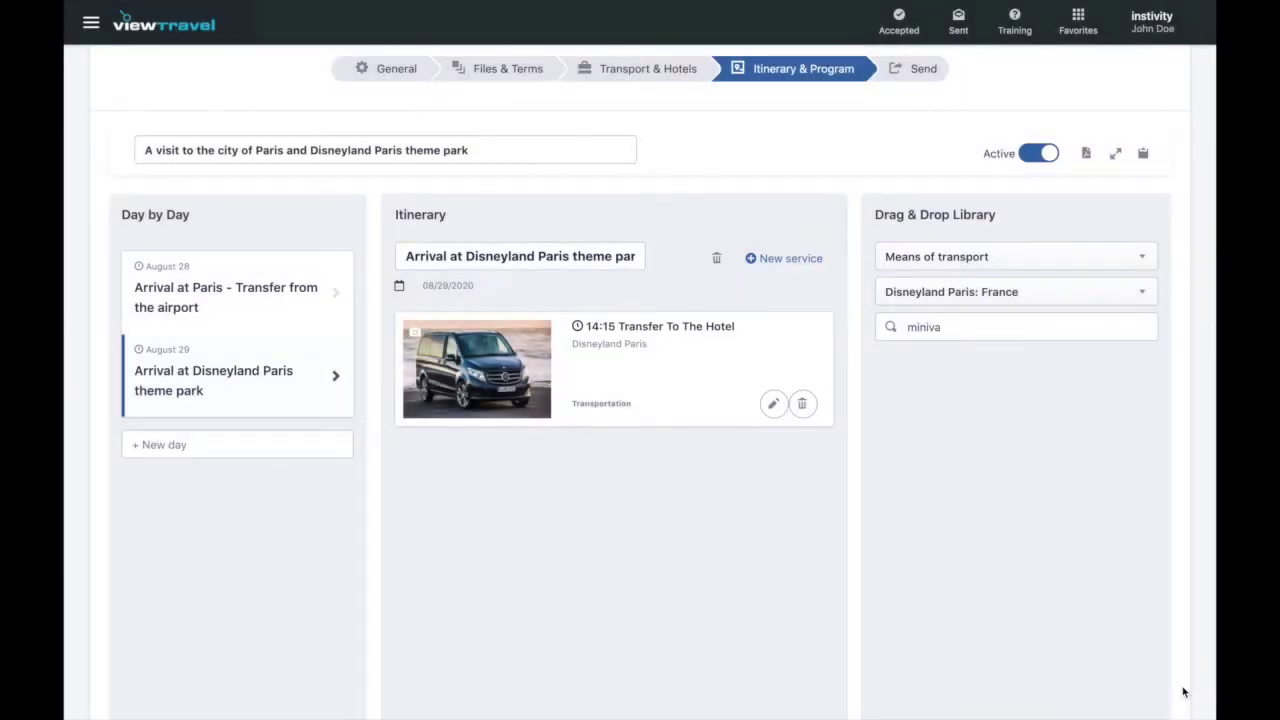
# Change the library category filter to All the Hotels.
pyautogui.click(1005, 262)
pyautogui.scroll(5, 1012, 345)
pyautogui.scroll(2, 1012, 345)
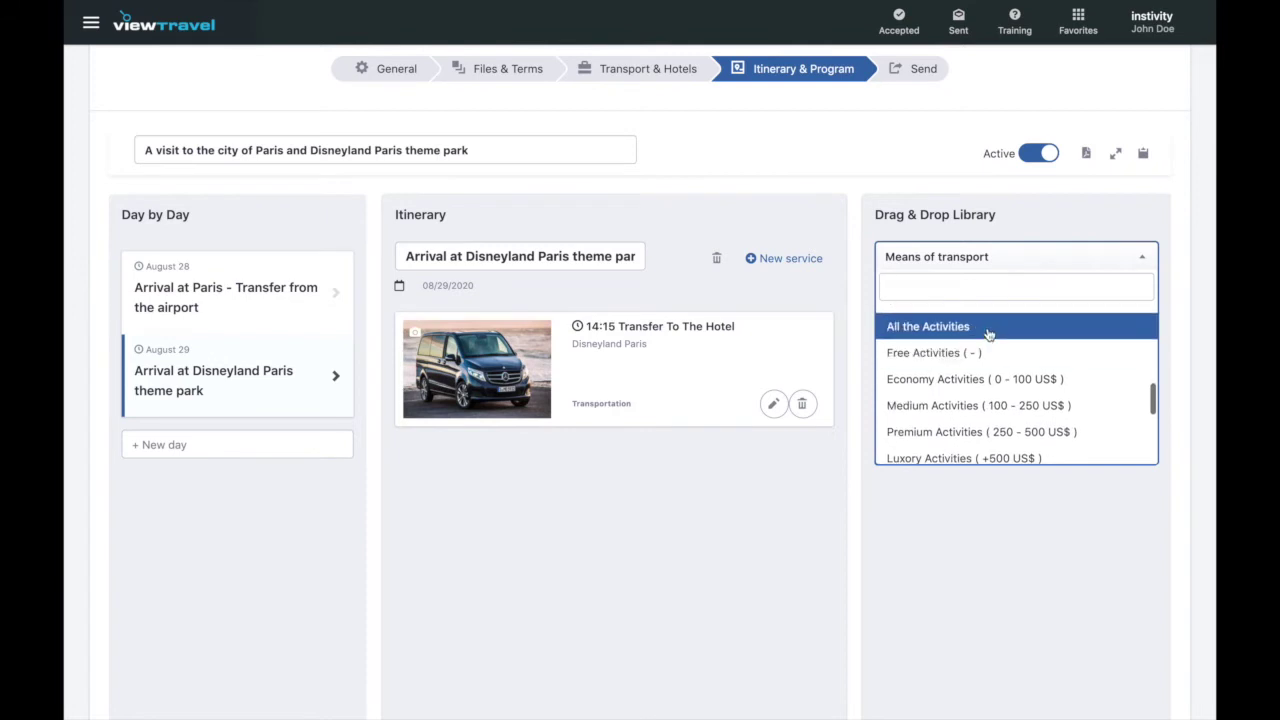
pyautogui.scroll(4, 988, 333)
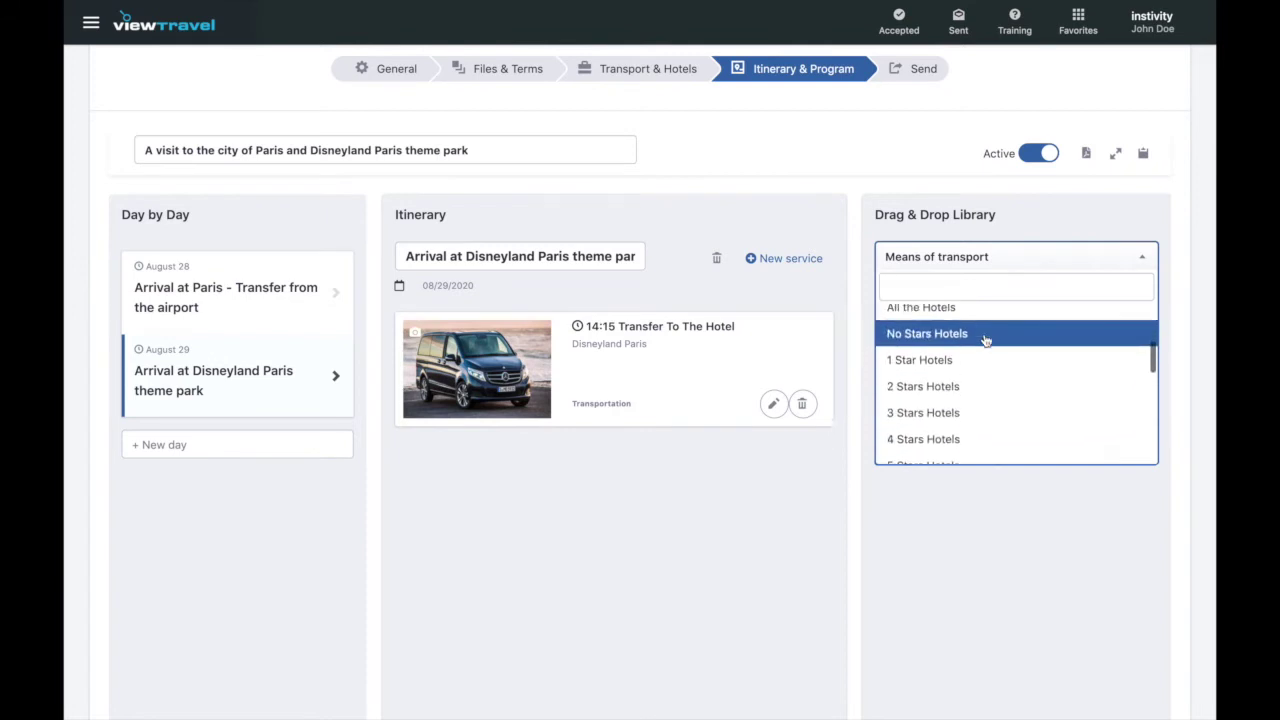
pyautogui.click(977, 317)
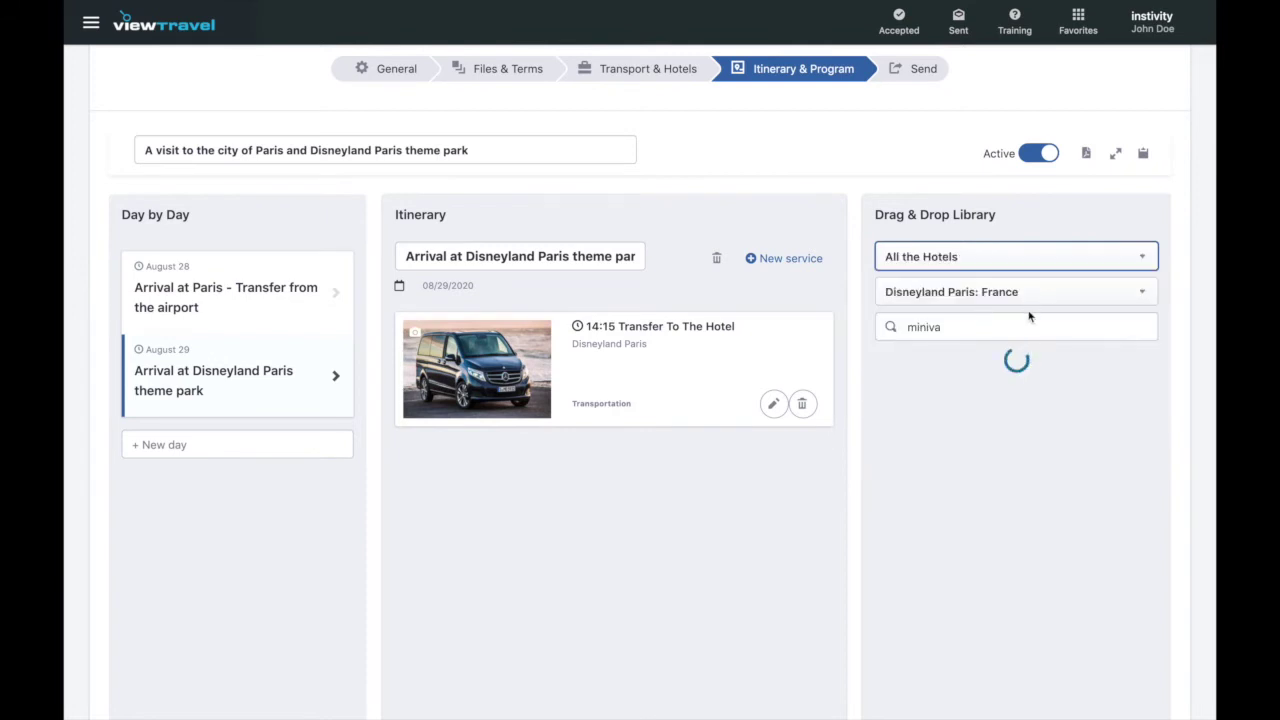
# Search the library for "explorers" and add the Explorers Hotel at Disneyland Paris below the hotel transfer.
pyautogui.click(974, 325)
pyautogui.press('BackSpace')
pyautogui.press('BackSpace')
pyautogui.press('BackSpace')
pyautogui.press('BackSpace')
pyautogui.write('explorer')
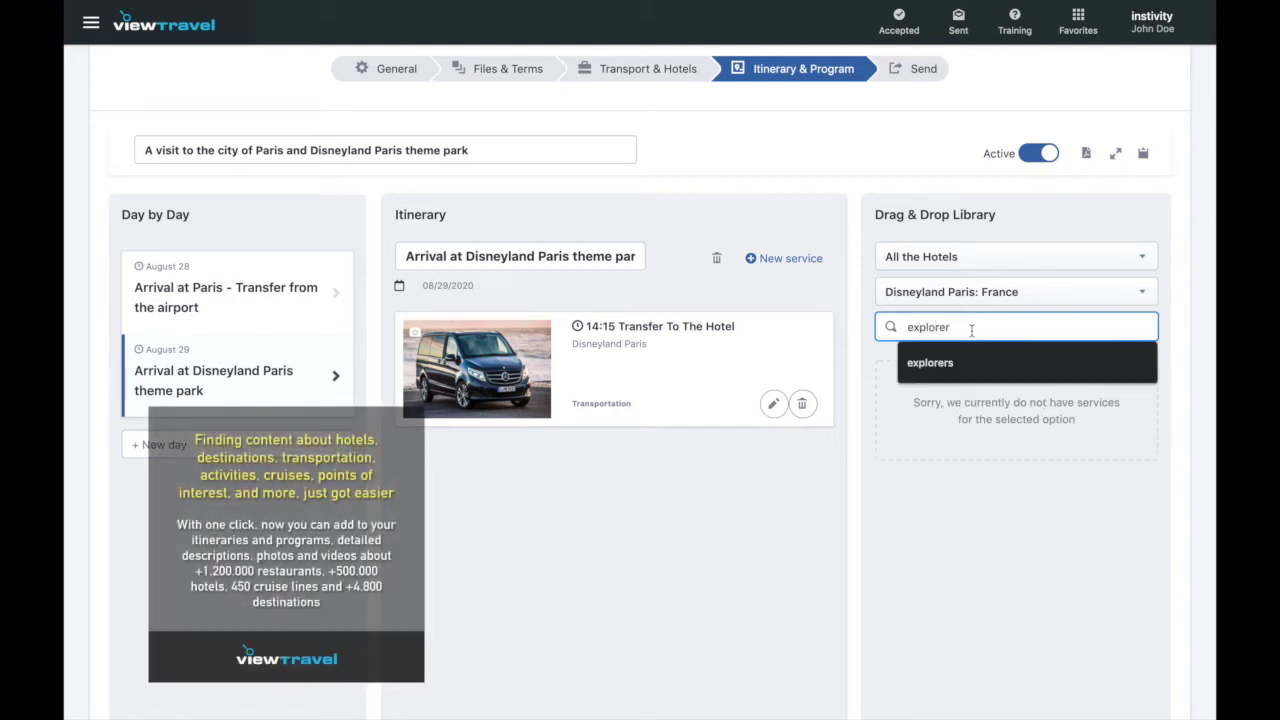
pyautogui.click(960, 362)
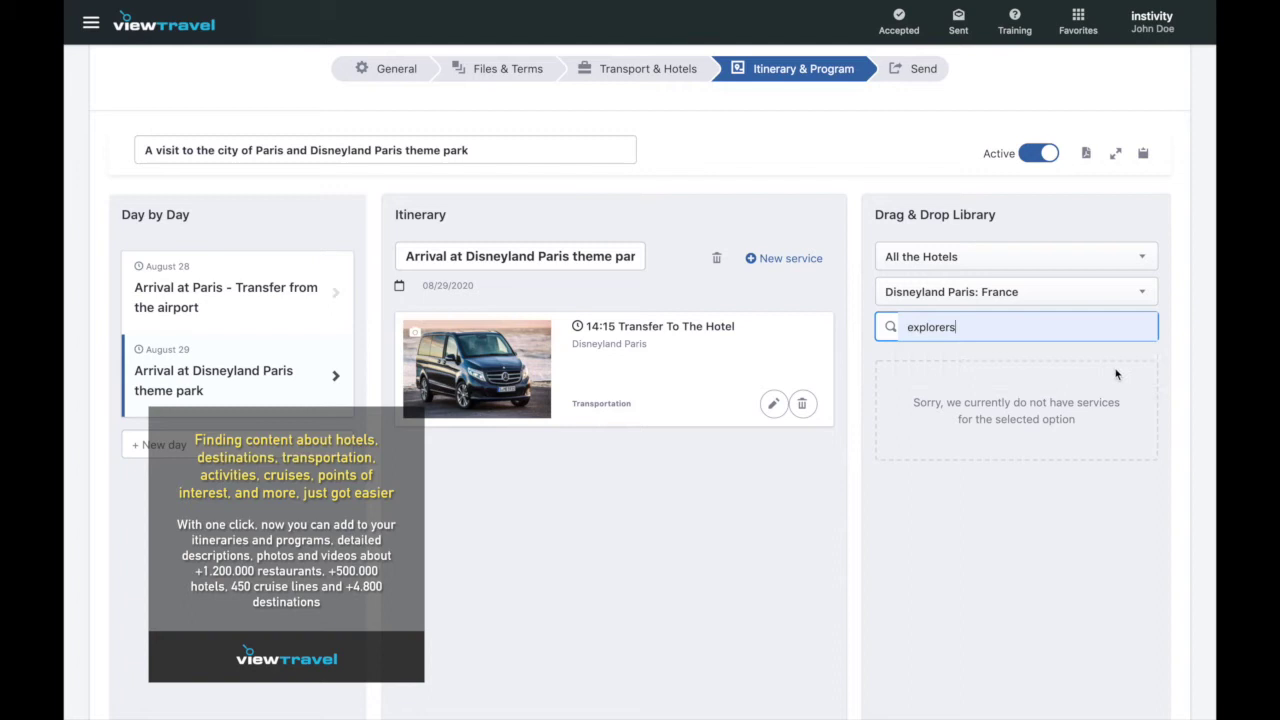
pyautogui.click(1042, 335)
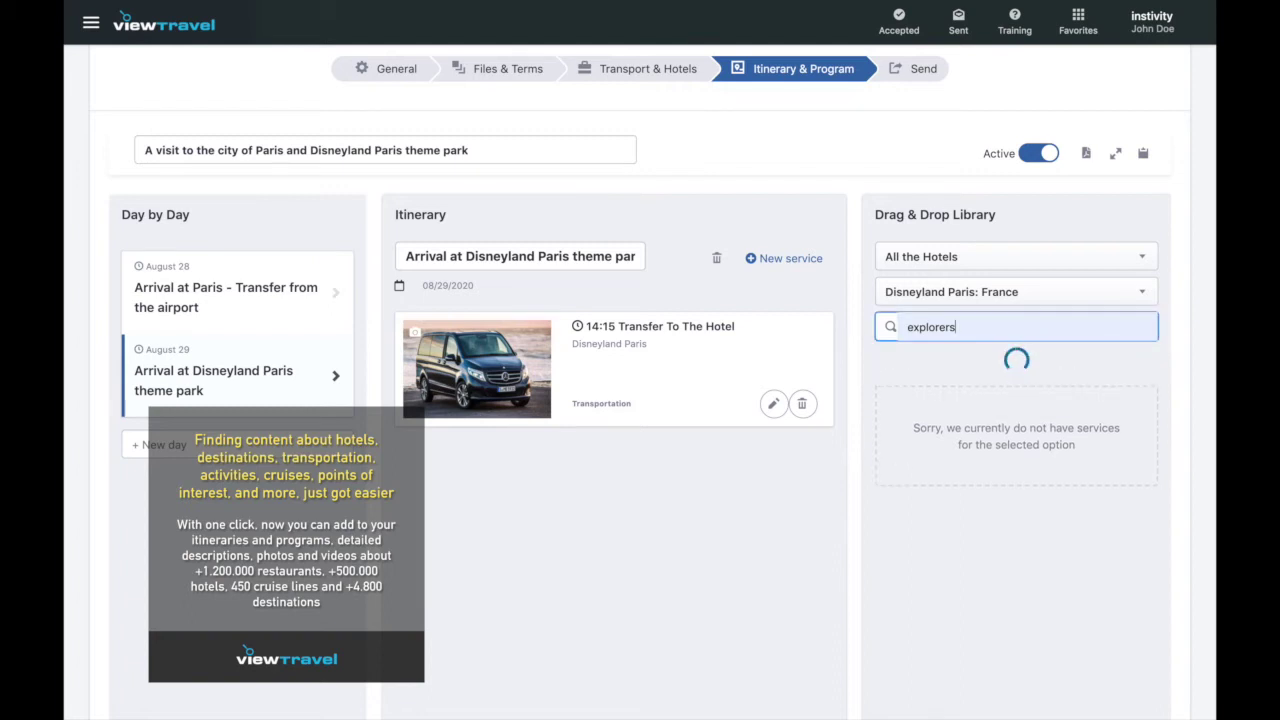
pyautogui.moveTo(1027, 410); pyautogui.dragTo(690, 525)
# Change the hotel service's title to "Check-in at the Explorers Hotel at Disneyland® Paris".
pyautogui.click(779, 522)
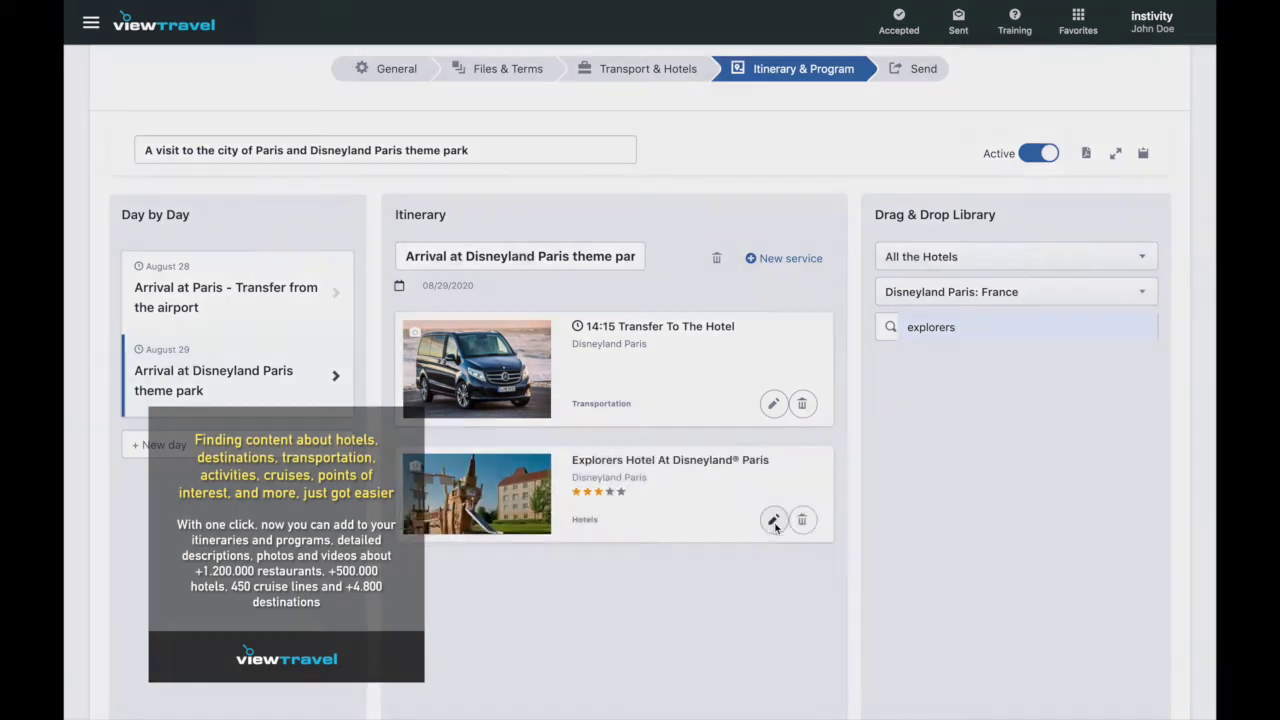
pyautogui.click(746, 248)
pyautogui.write('Check')
pyautogui.press('BackSpace')
pyautogui.write('-in at t')
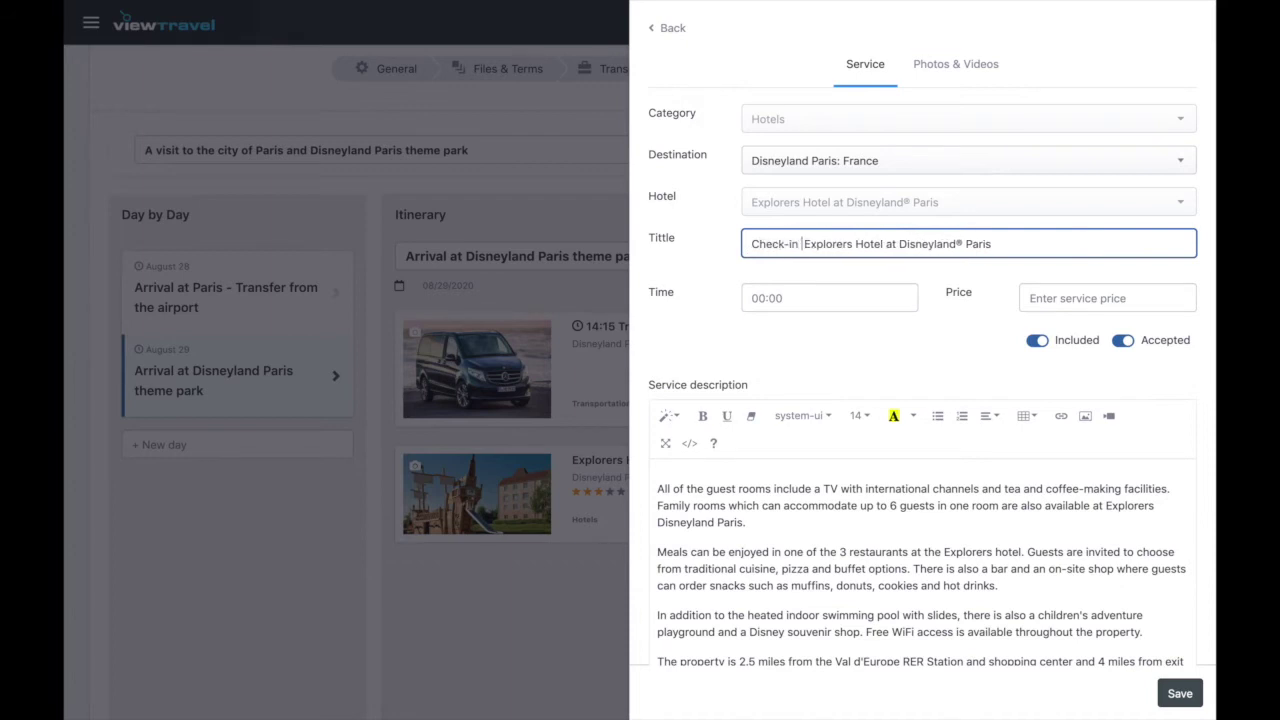
pyautogui.write('he')
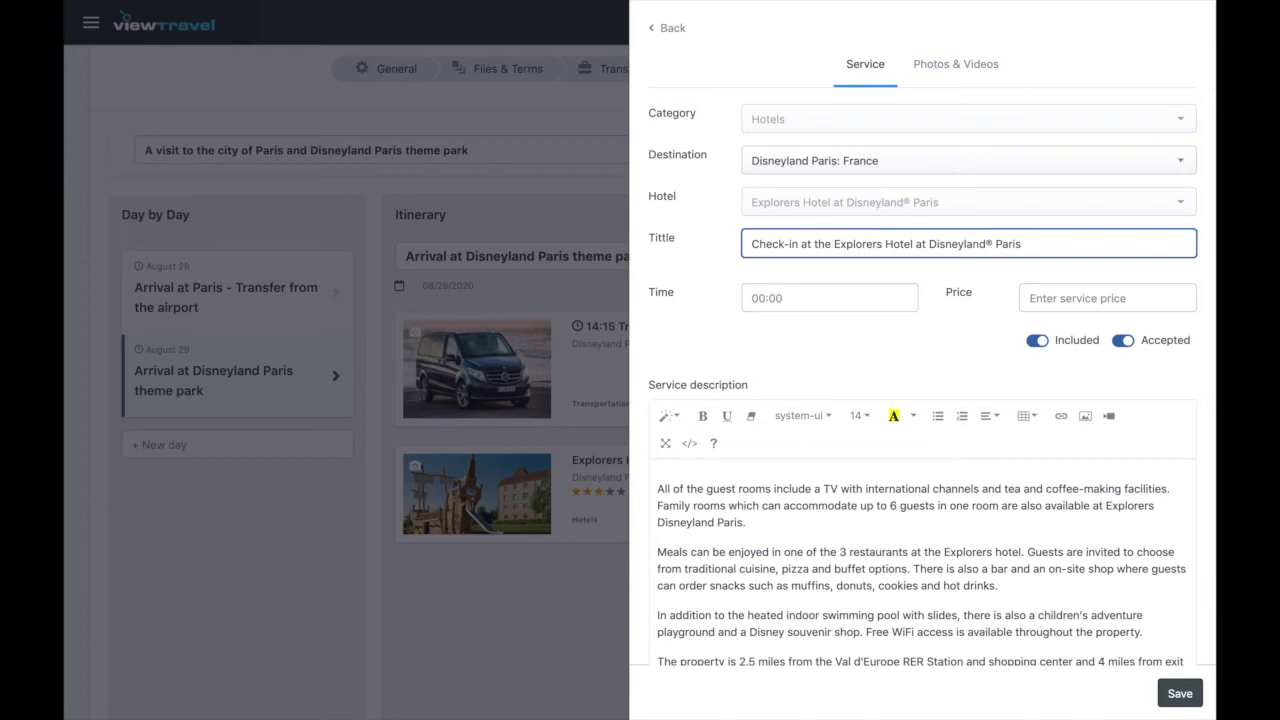
pyautogui.click(950, 333)
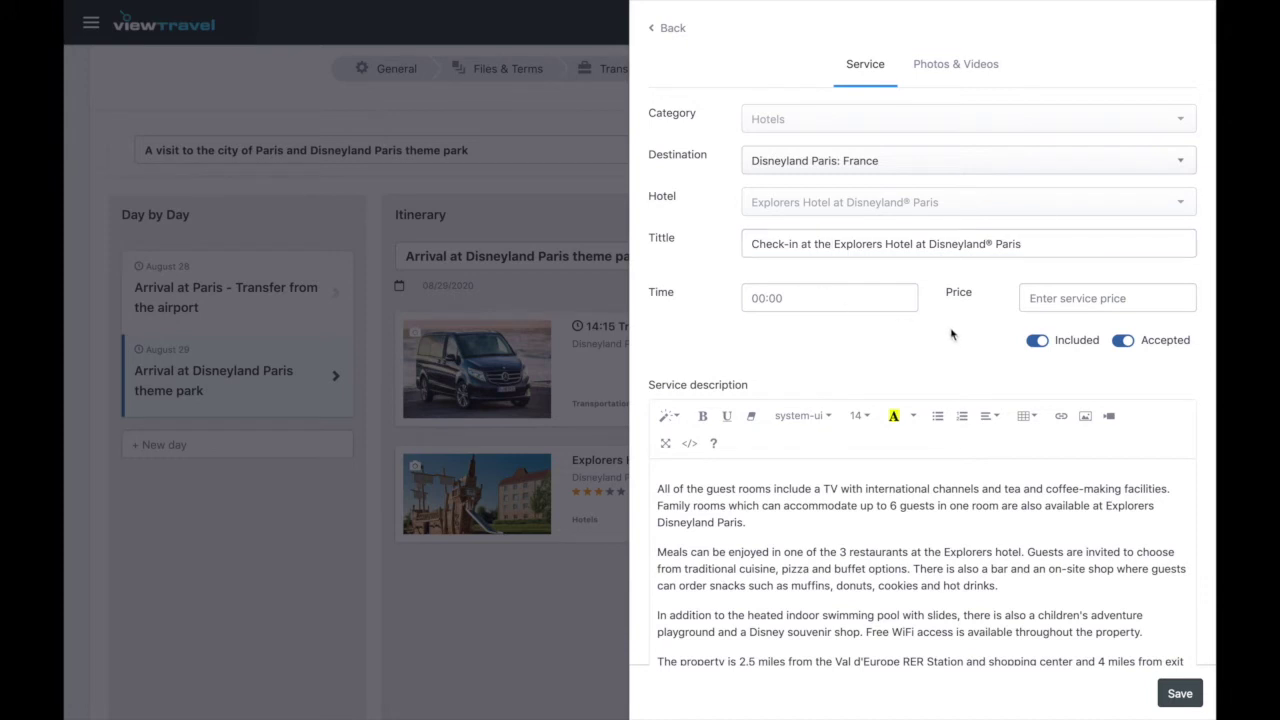
# Set the hotel check-in time to 17:00 and save the service.
pyautogui.click(759, 308)
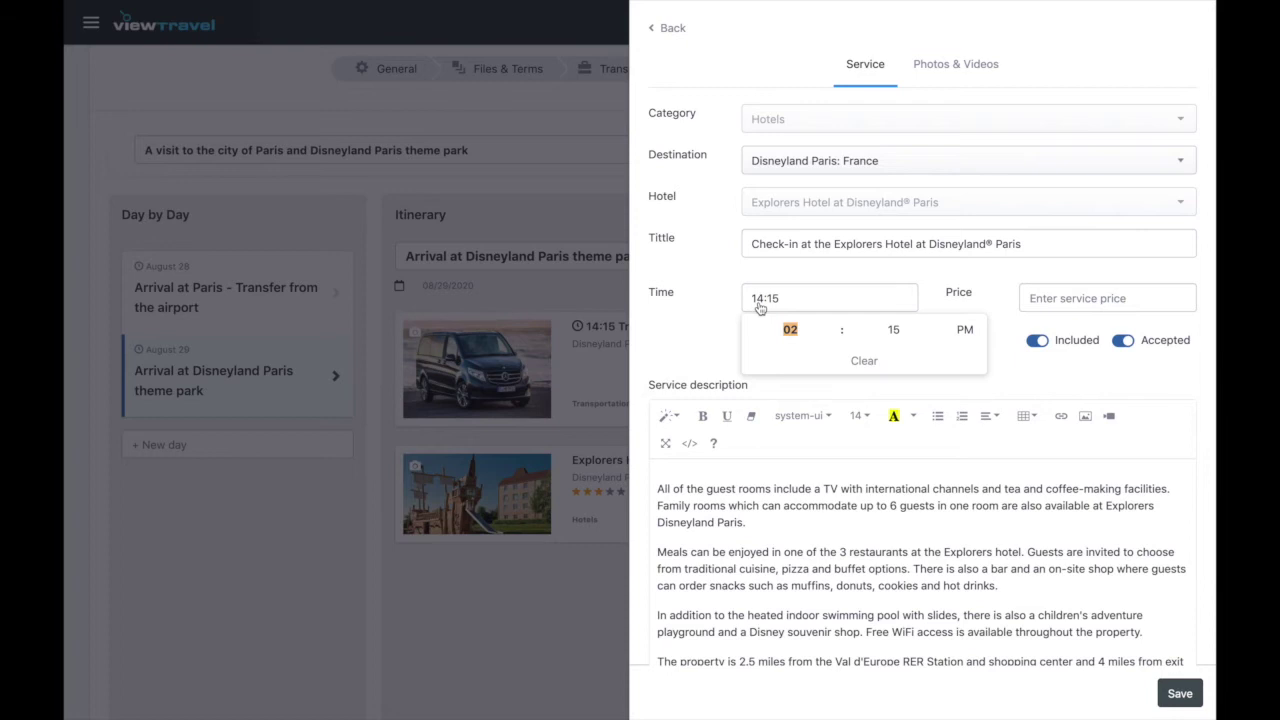
pyautogui.write('05')
pyautogui.click(1110, 382)
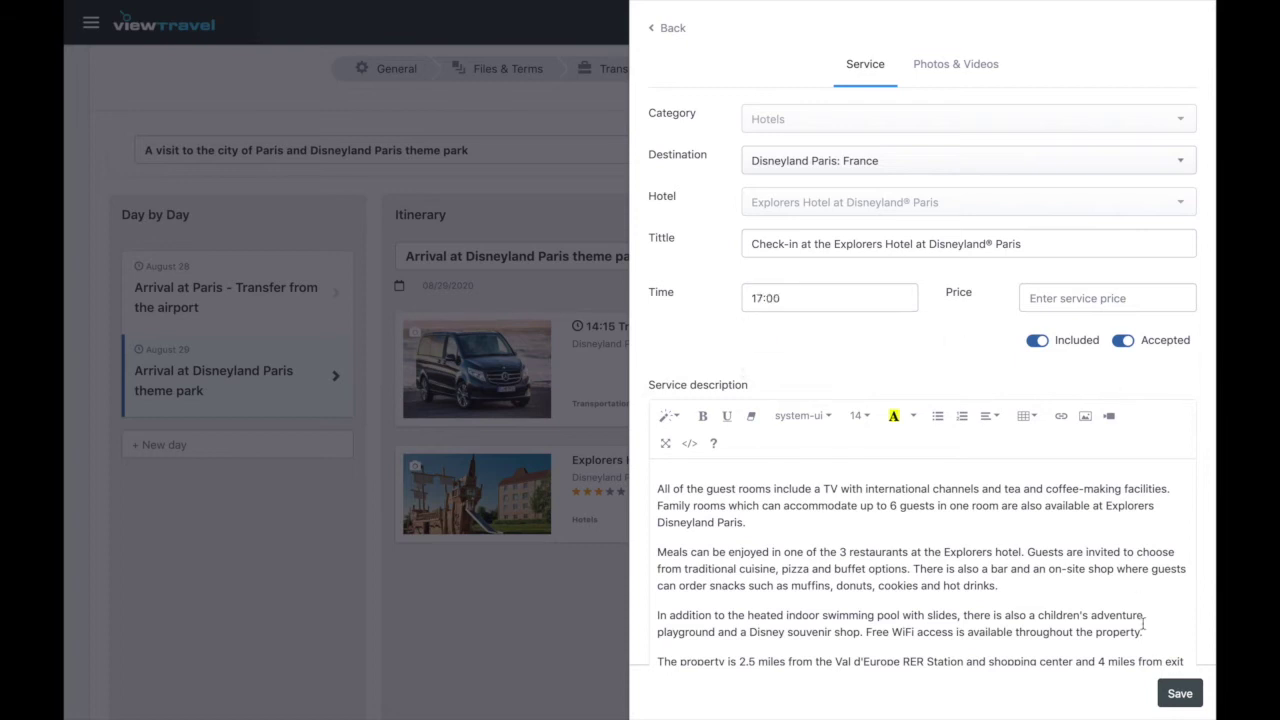
pyautogui.click(1172, 693)
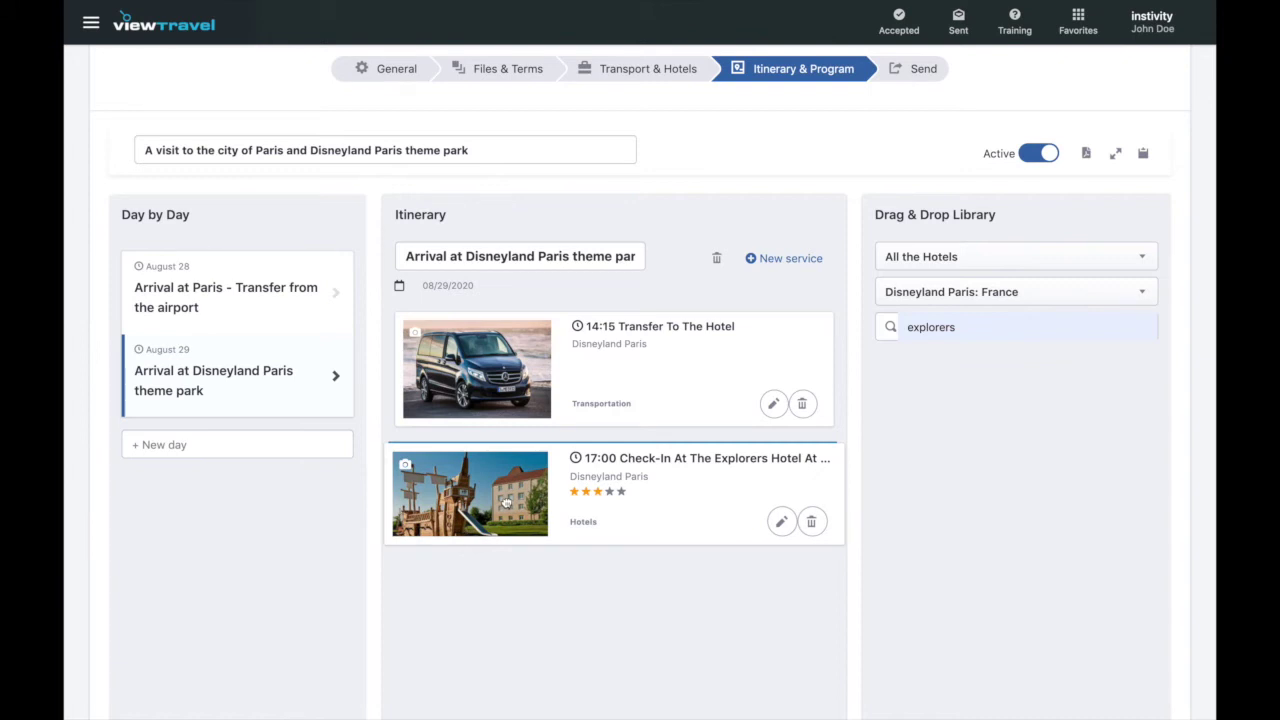
# Use the Explorers Hotel video as the check-in service's media and save it.
pyautogui.click(780, 521)
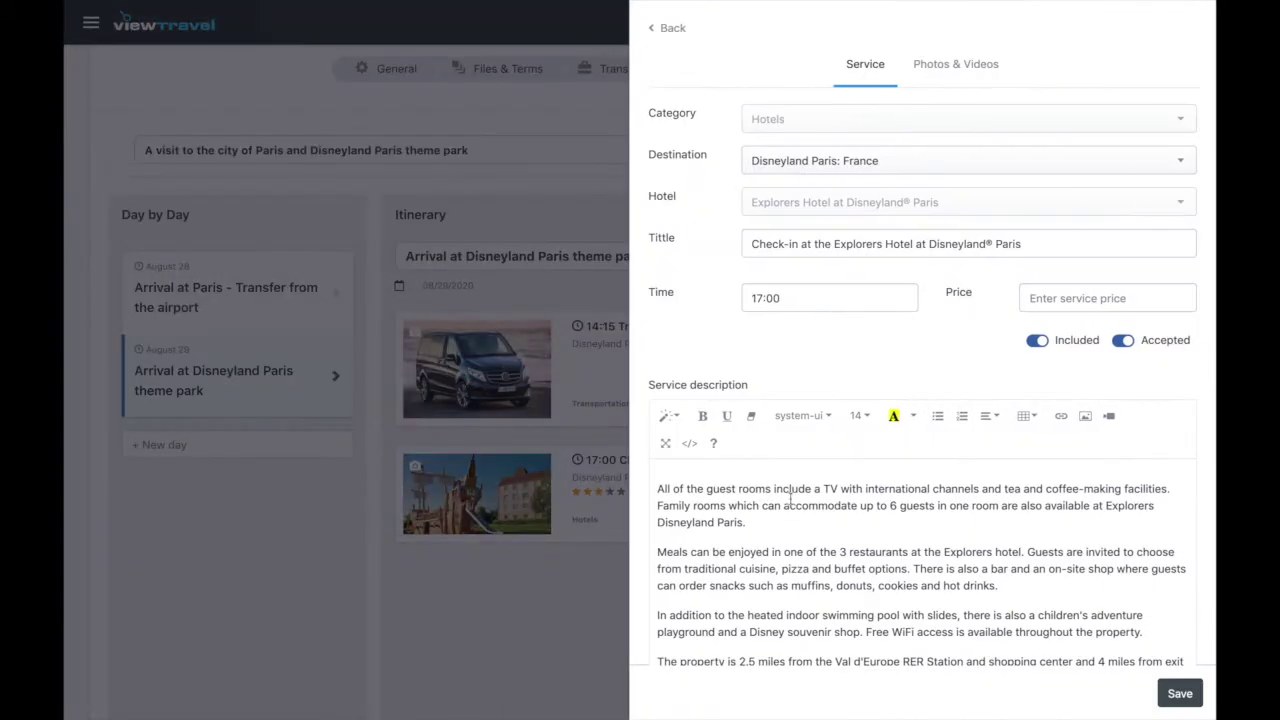
pyautogui.click(946, 68)
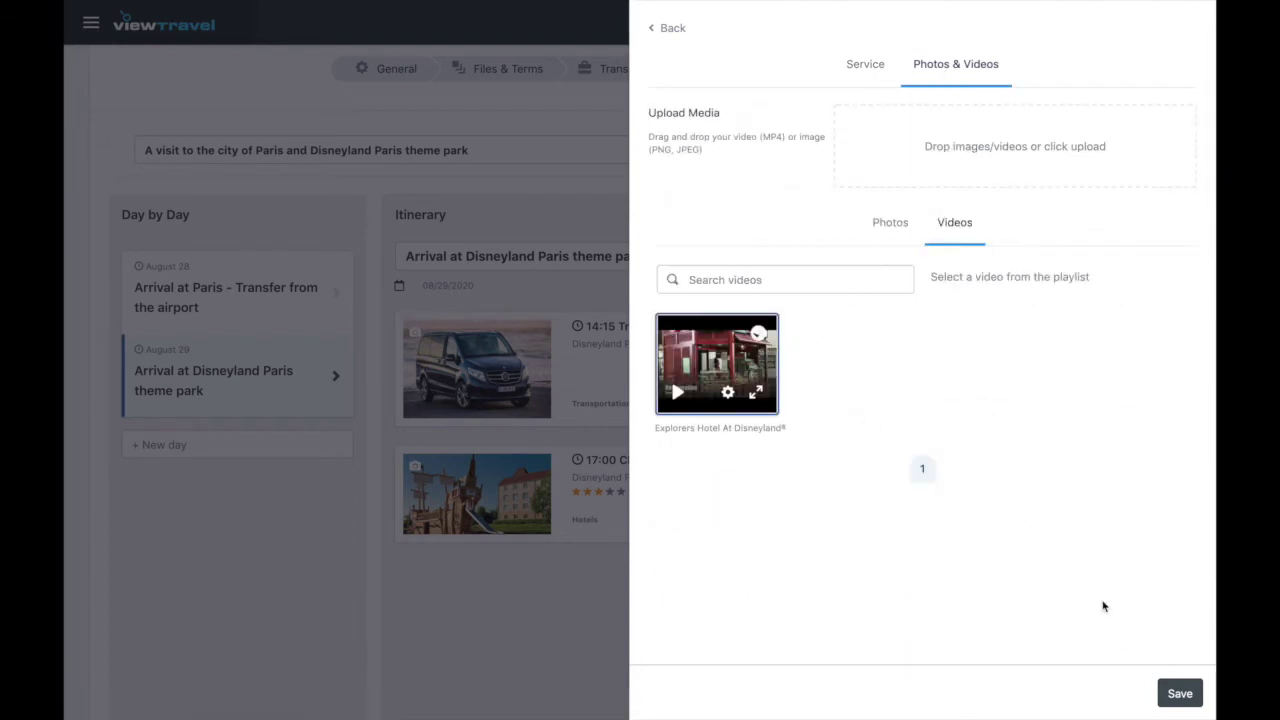
pyautogui.click(1179, 693)
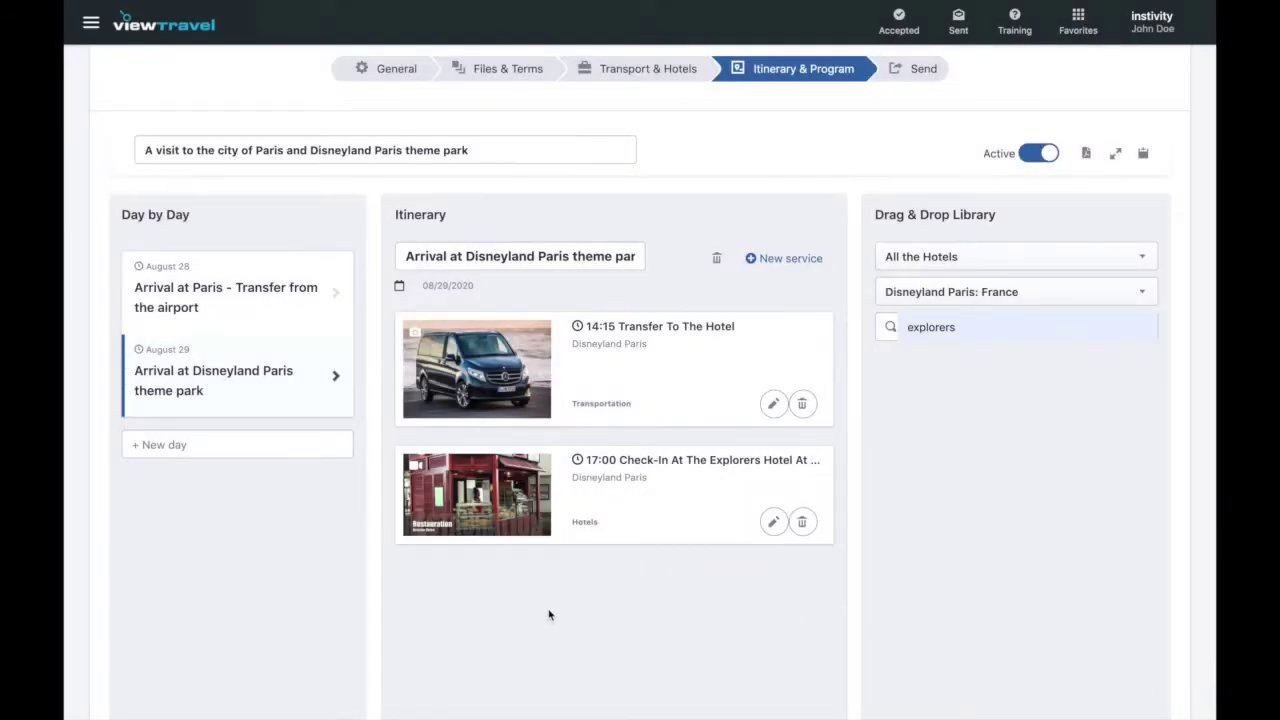
# Preview the itinerary and view the August 29 day's services.
pyautogui.click(1145, 155)
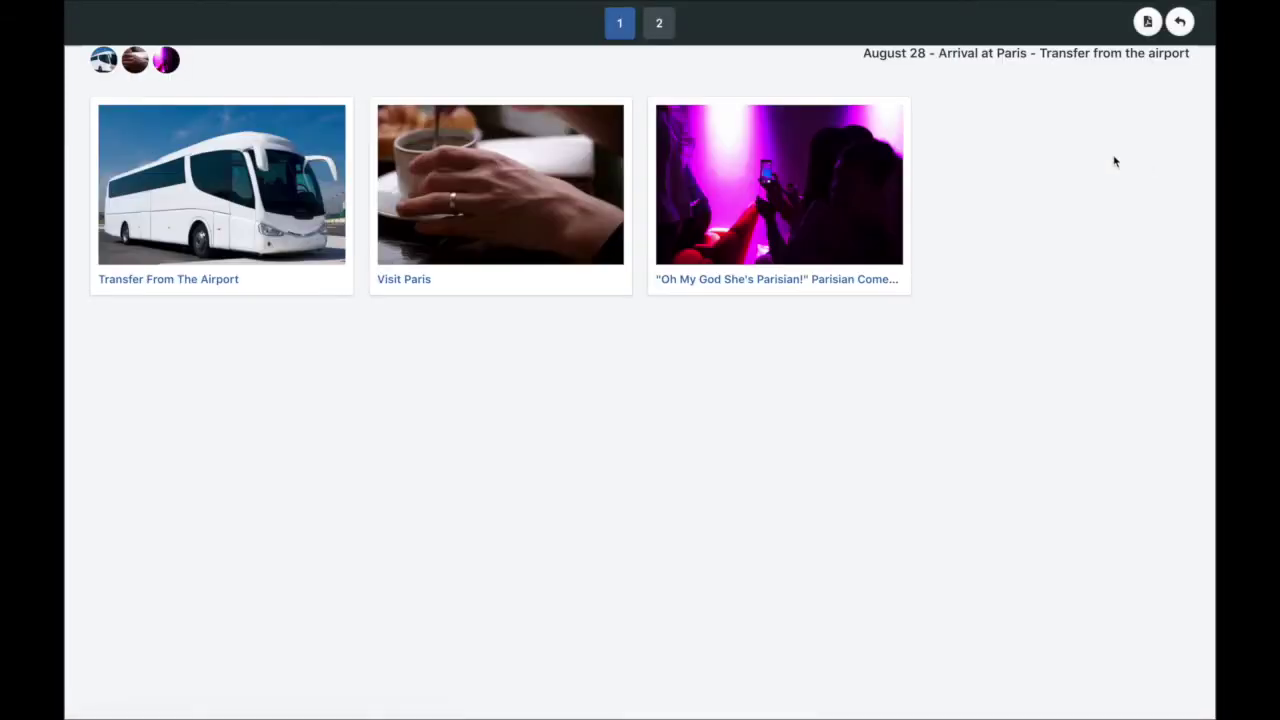
pyautogui.click(660, 28)
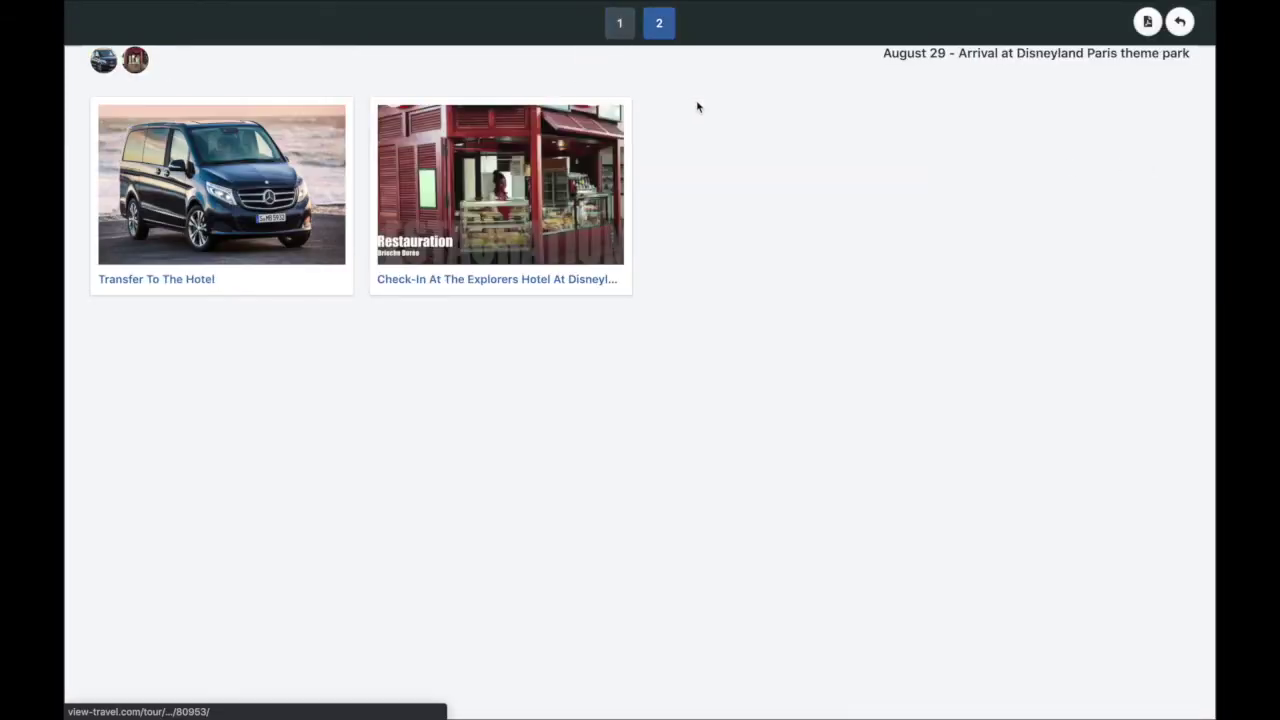
# Review the Explorers Hotel check-in service's video and description in the preview, and return to the itinerary editor.
pyautogui.click(522, 236)
pyautogui.click(638, 468)
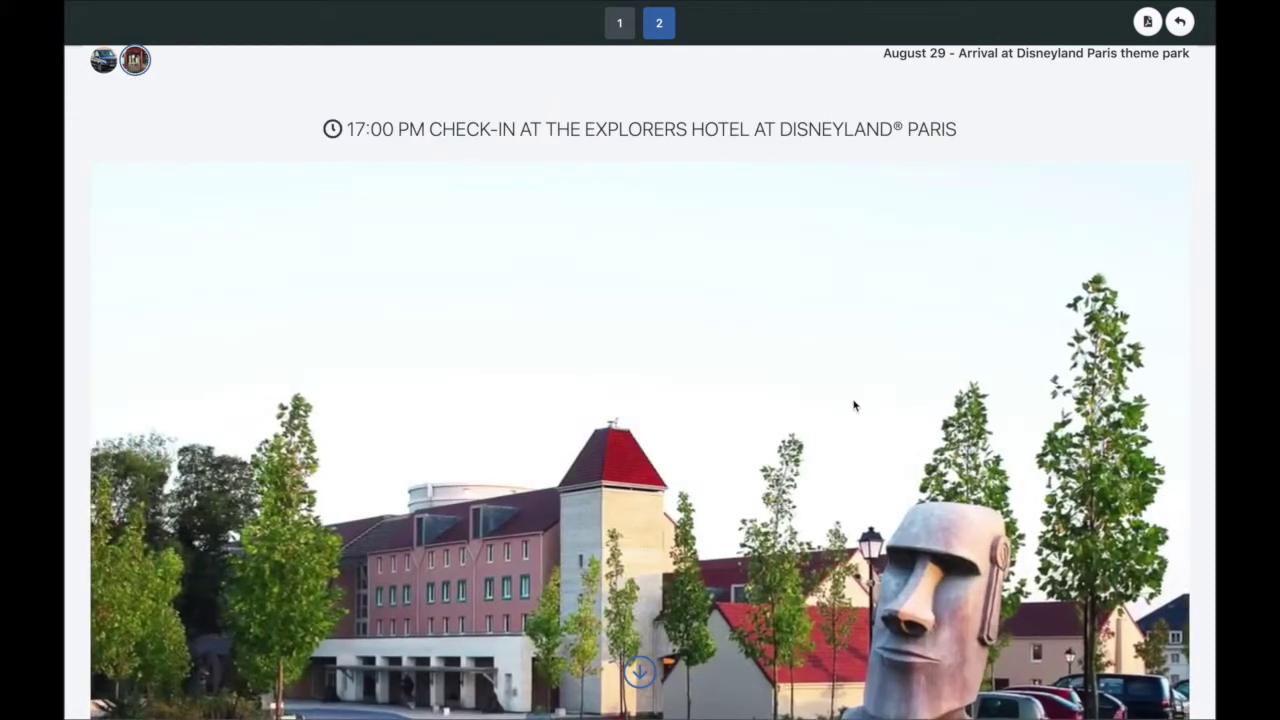
pyautogui.scroll(-1, 852, 404)
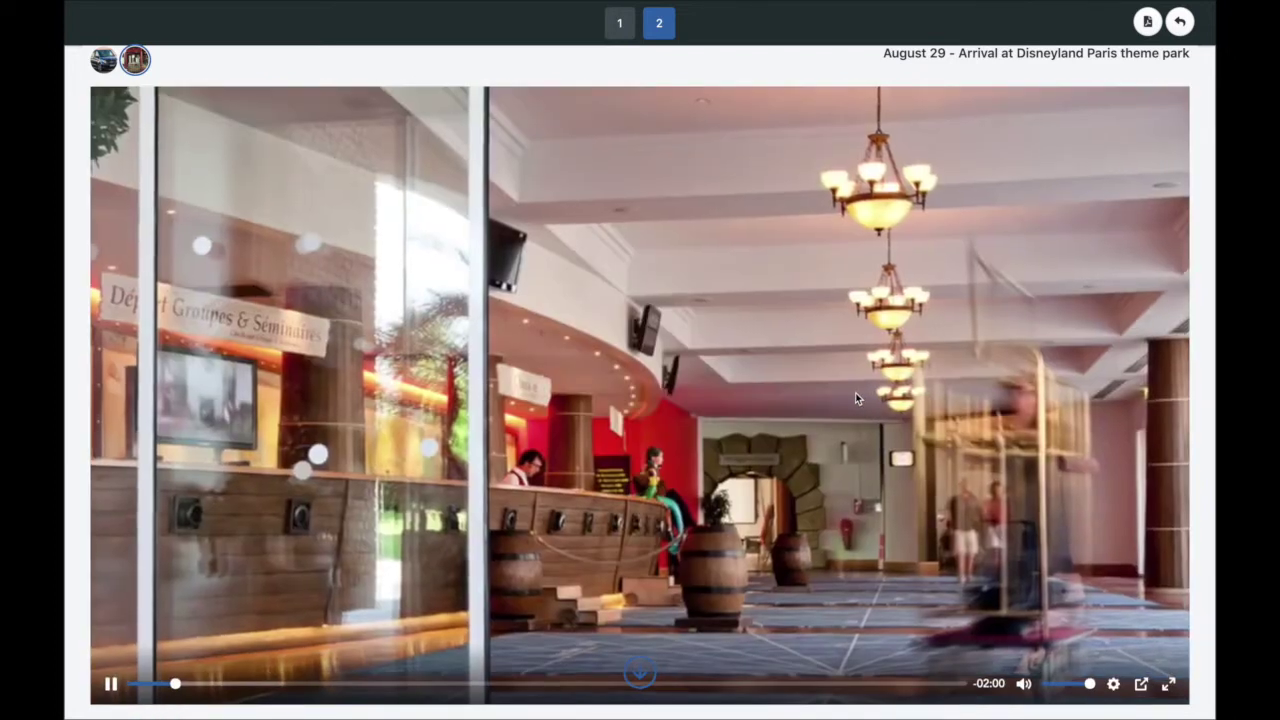
pyautogui.scroll(-4, 815, 397)
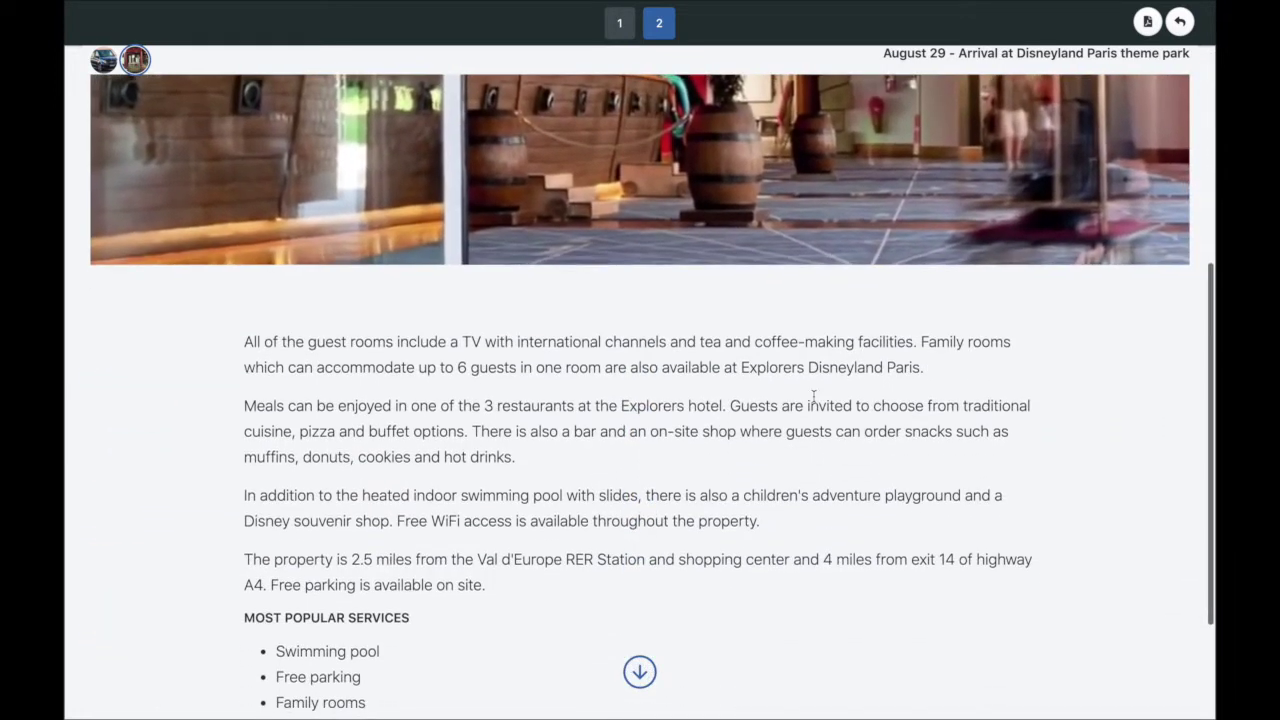
pyautogui.scroll(-1, 814, 400)
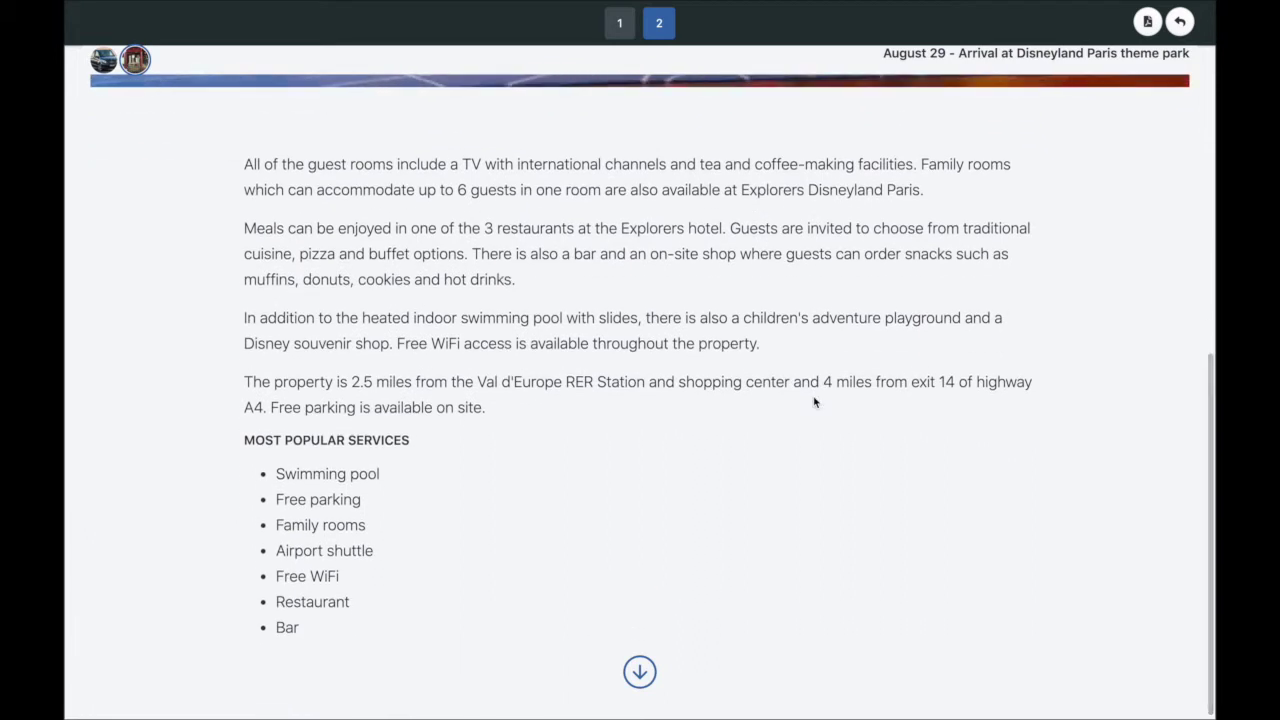
pyautogui.scroll(2, 815, 401)
pyautogui.scroll(5, 813, 398)
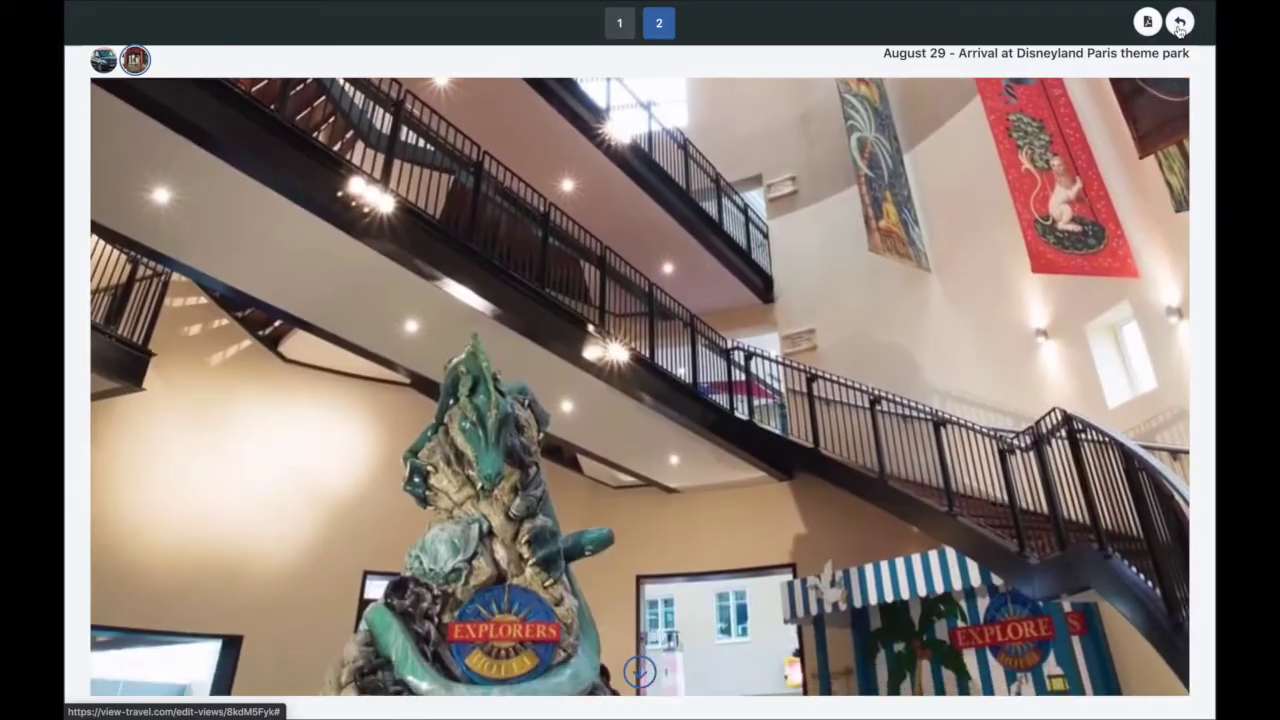
pyautogui.click(1179, 22)
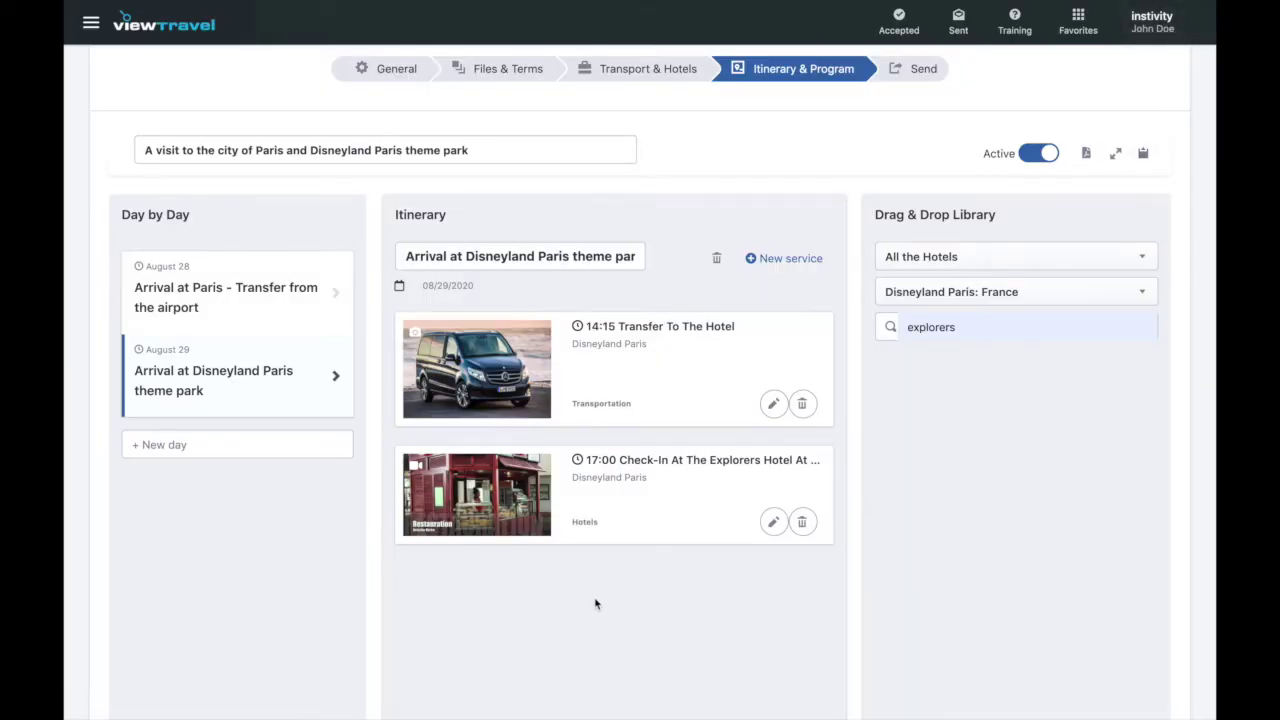
# Add August 30 as a new day and name it "Explore Disneyland Paris theme park".
pyautogui.click(210, 449)
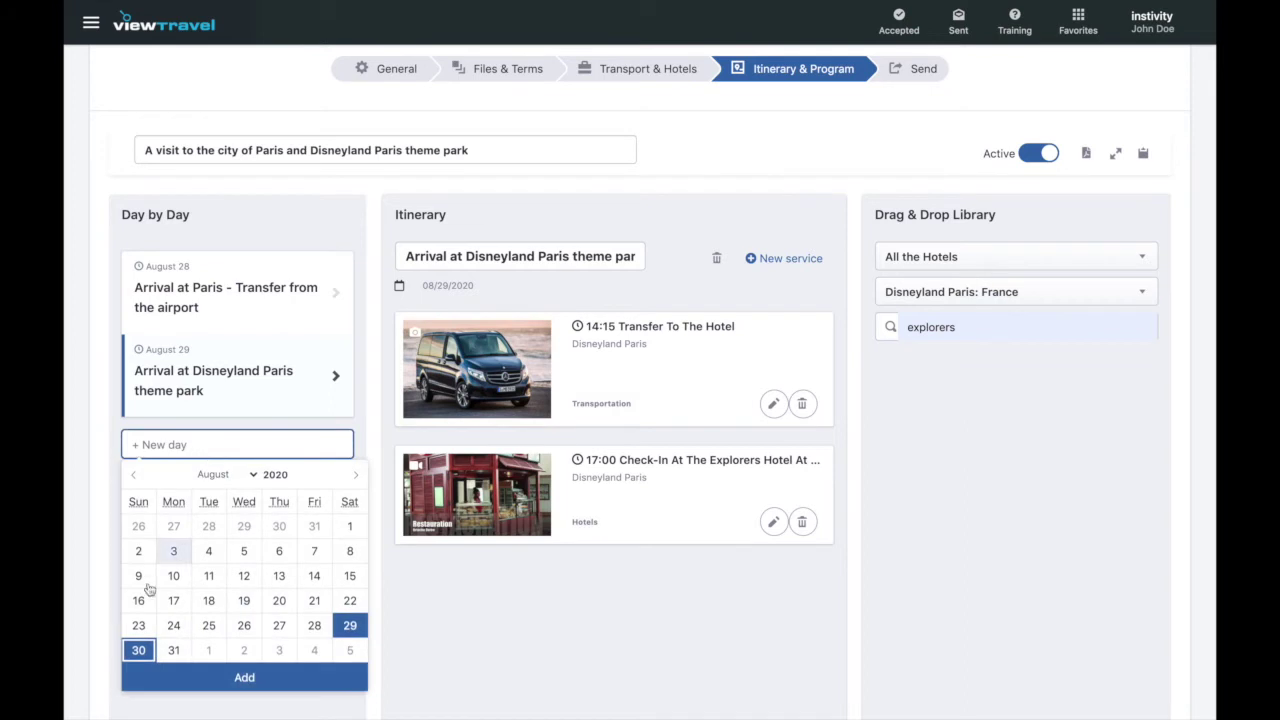
pyautogui.click(138, 649)
pyautogui.click(243, 679)
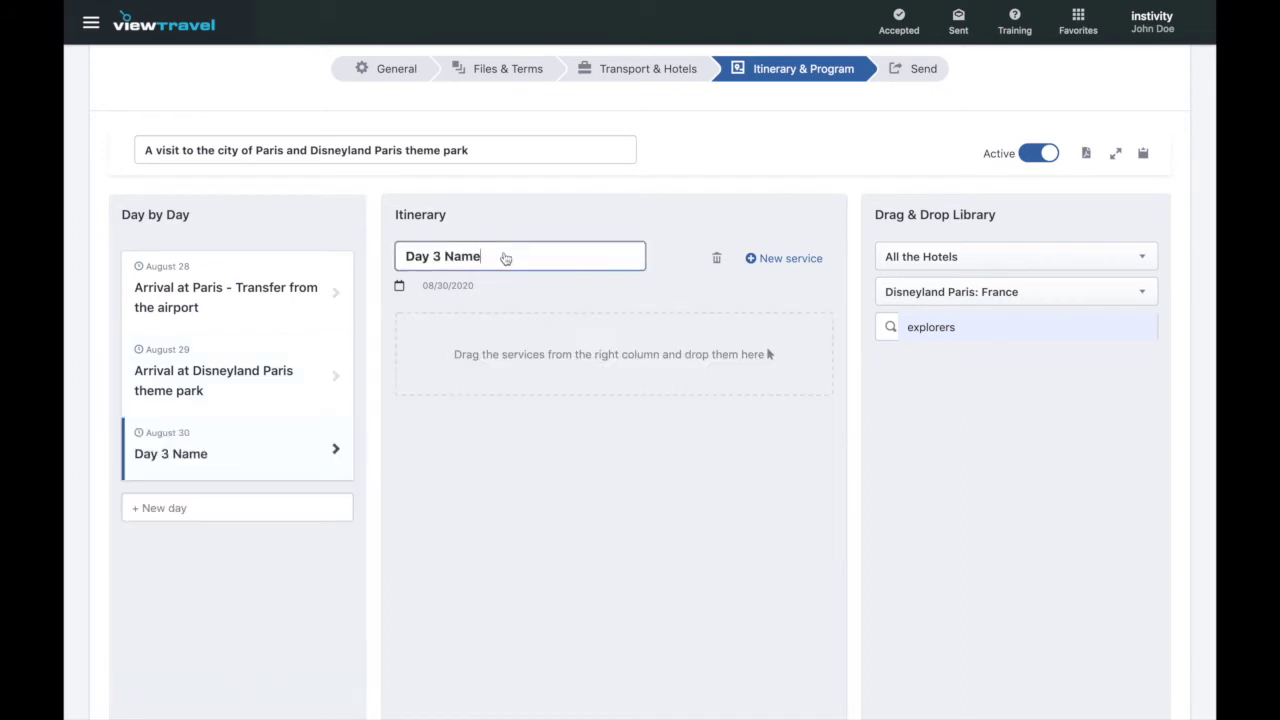
pyautogui.click(505, 258)
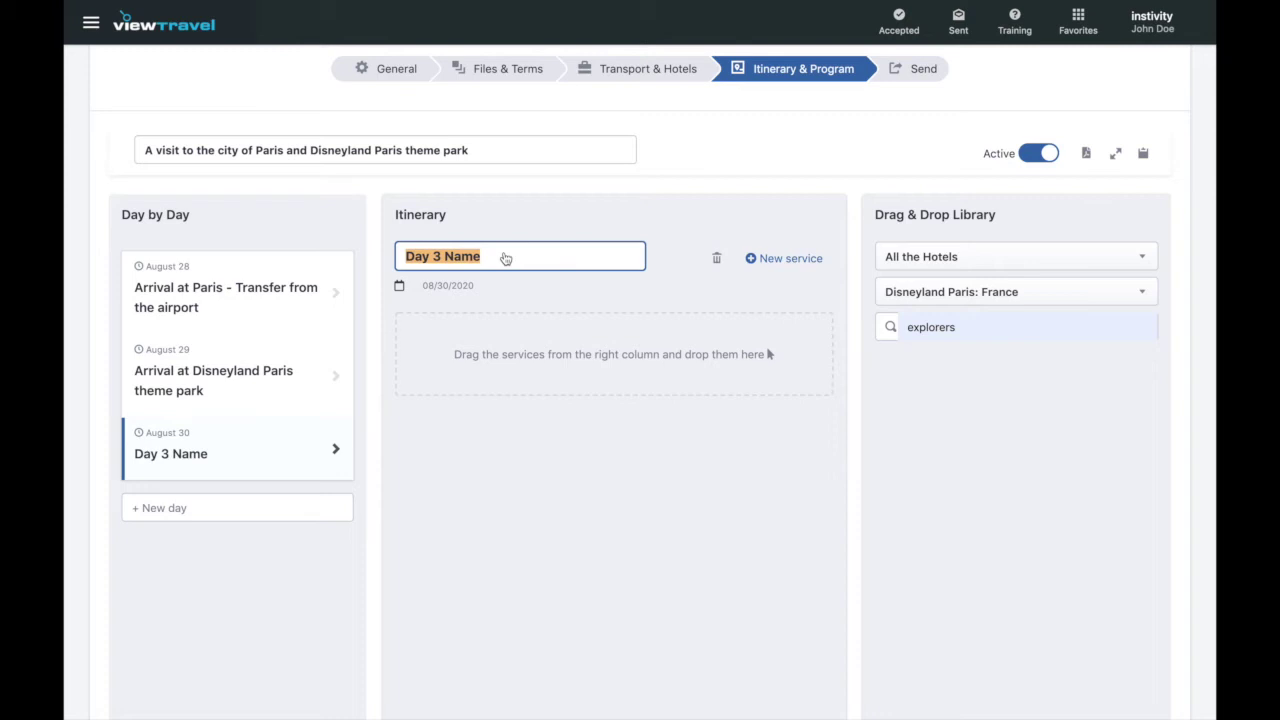
pyautogui.write('E')
pyautogui.click(527, 292)
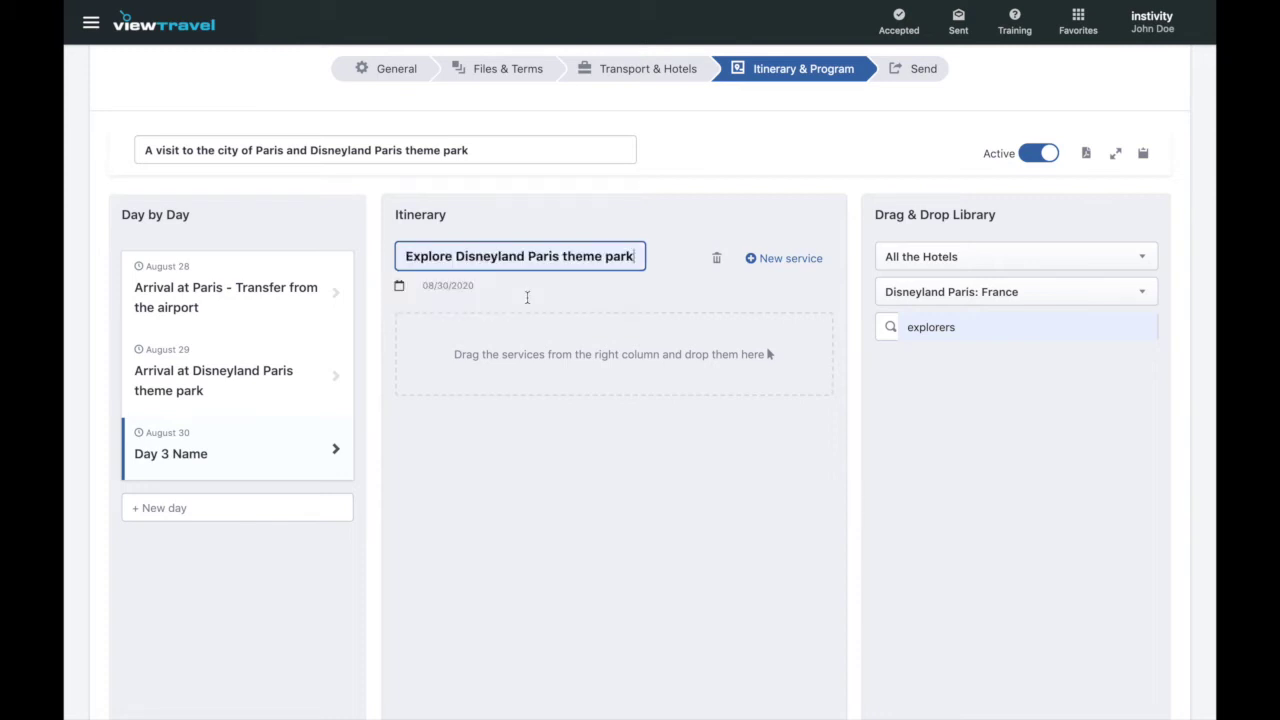
pyautogui.click(737, 302)
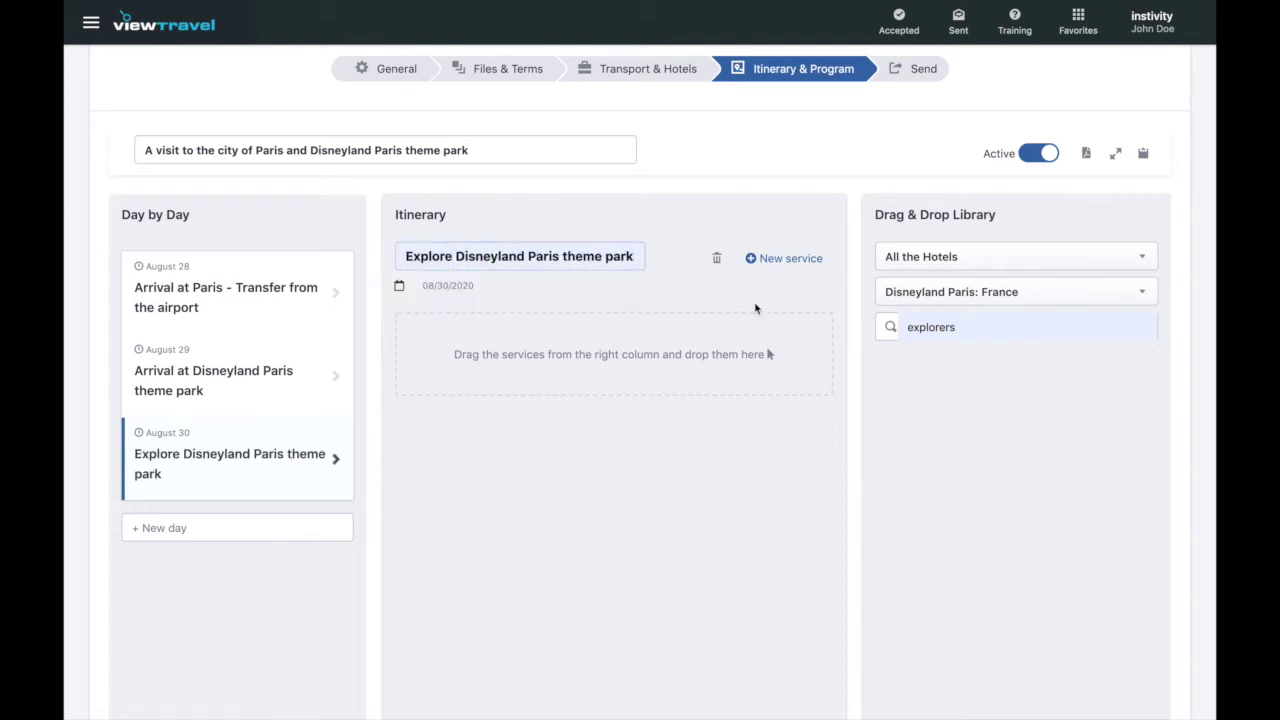
# Filter the library to Countries, Regions, Cities, Towns and Places and add the Disneyland Paris destination to August 30.
pyautogui.click(994, 258)
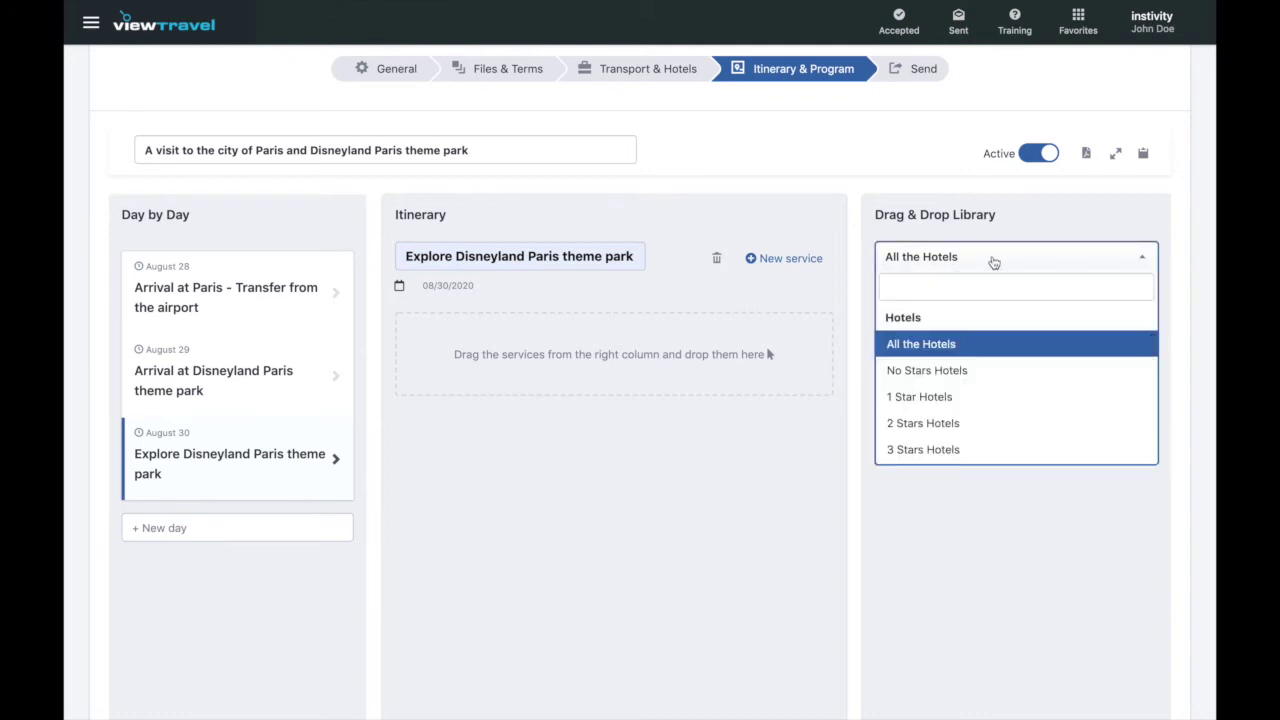
pyautogui.scroll(5, 984, 370)
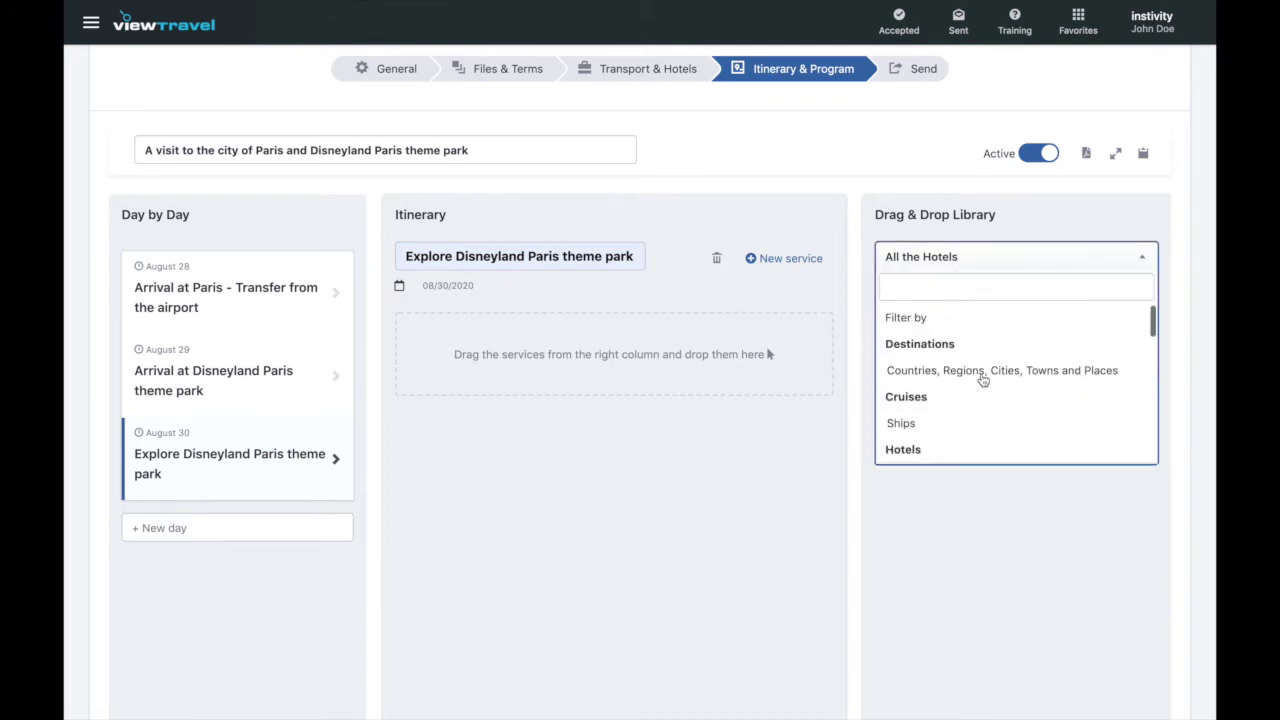
pyautogui.click(980, 370)
pyautogui.moveTo(1047, 372); pyautogui.dragTo(688, 373)
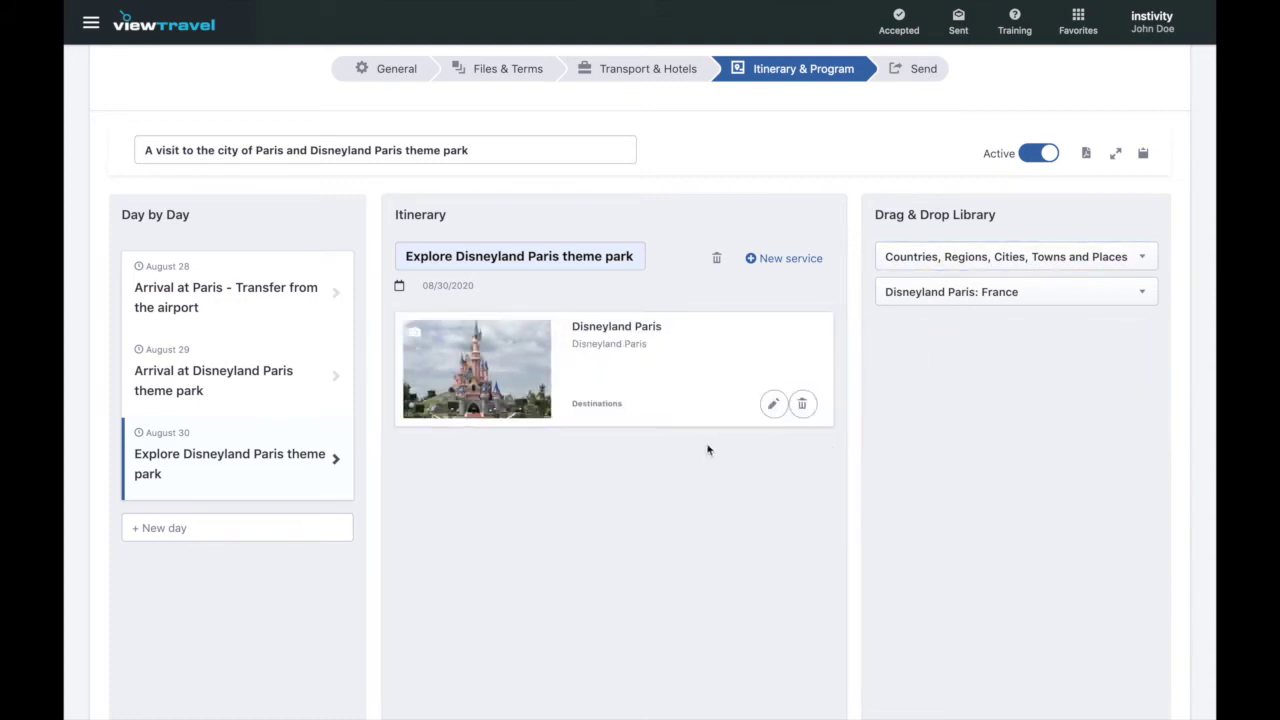
# Set the Disneyland Paris service's price to 147,50 and its title to "Explore Disneyland Paris - Full Day".
pyautogui.click(782, 406)
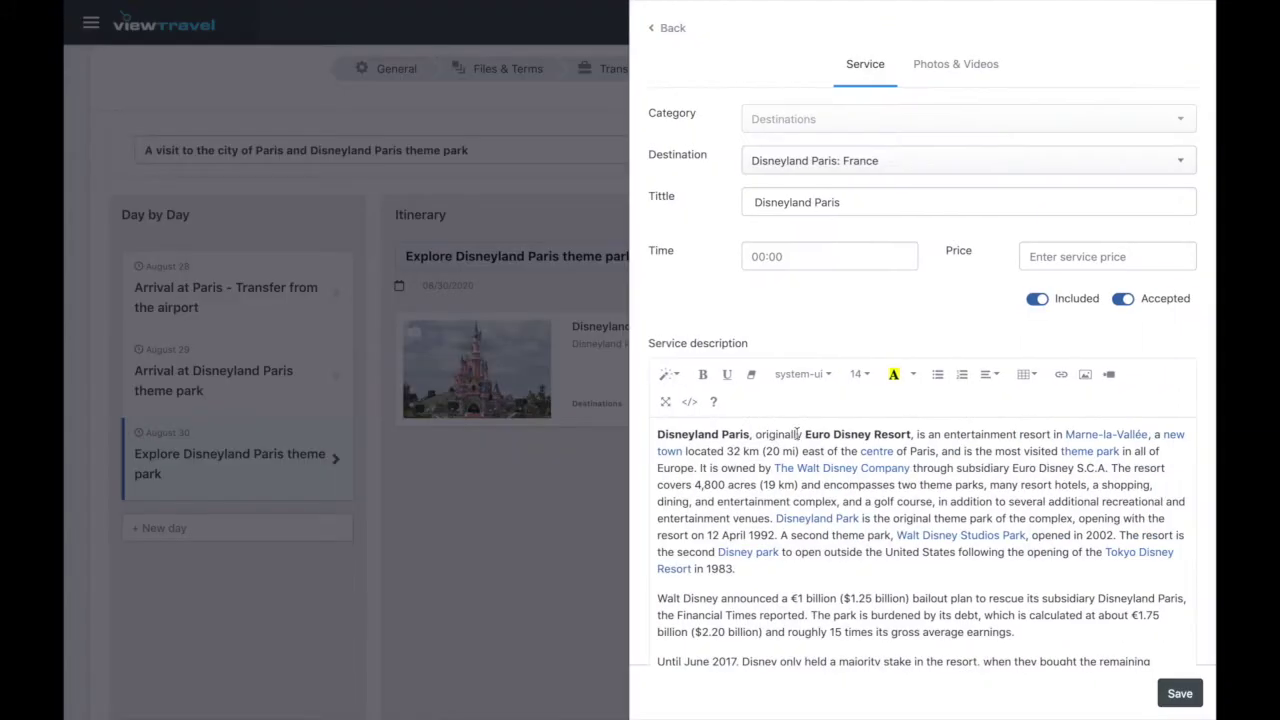
pyautogui.click(1049, 263)
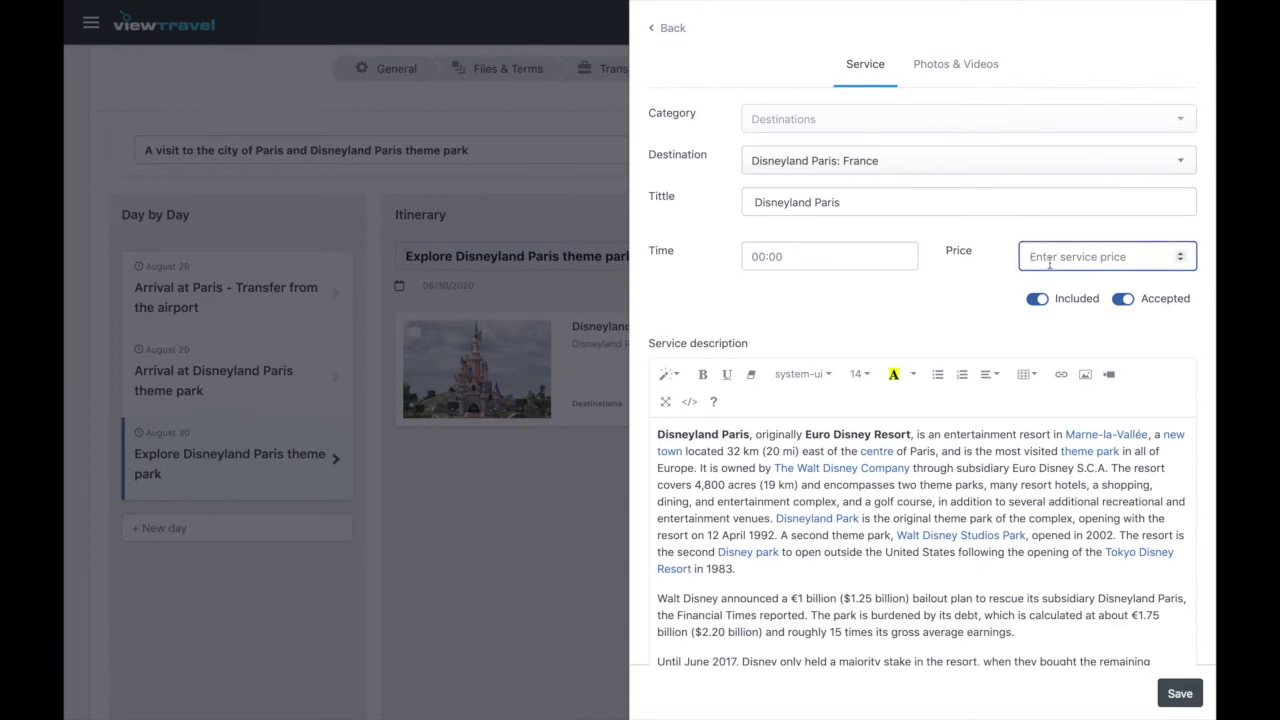
pyautogui.write('147,50')
pyautogui.click(983, 320)
pyautogui.click(745, 204)
pyautogui.write('Explore')
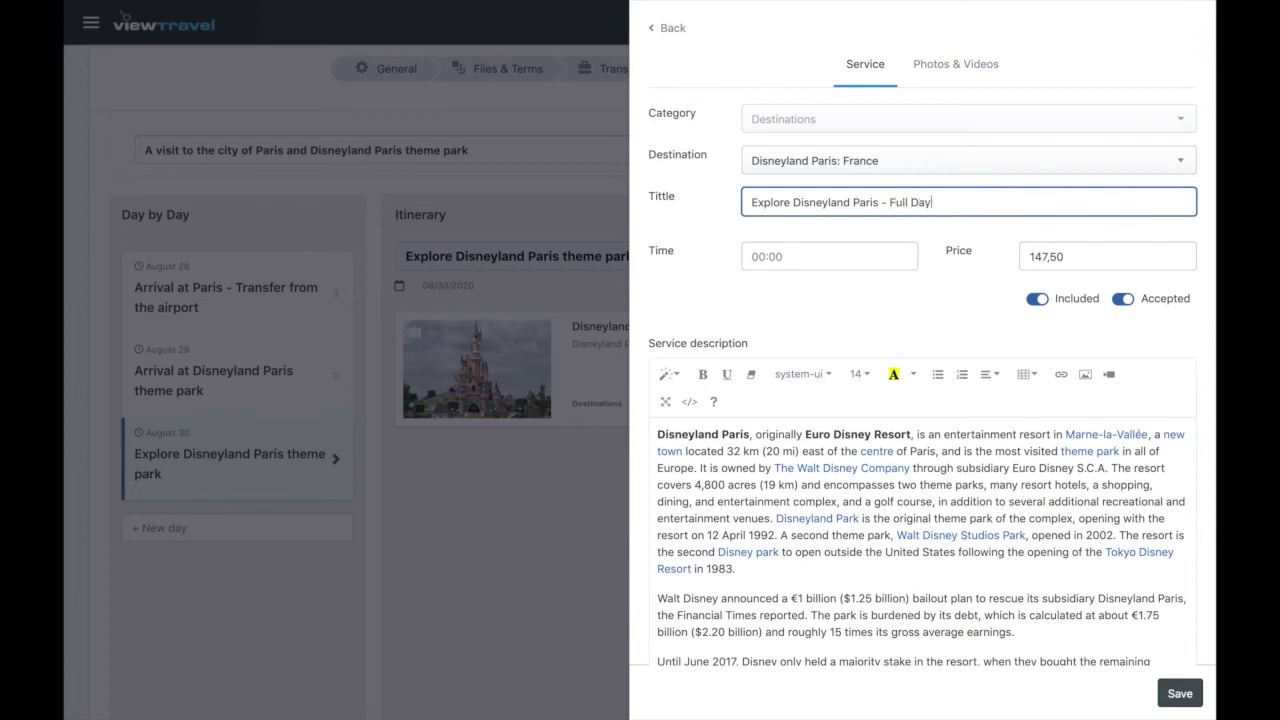
pyautogui.click(968, 298)
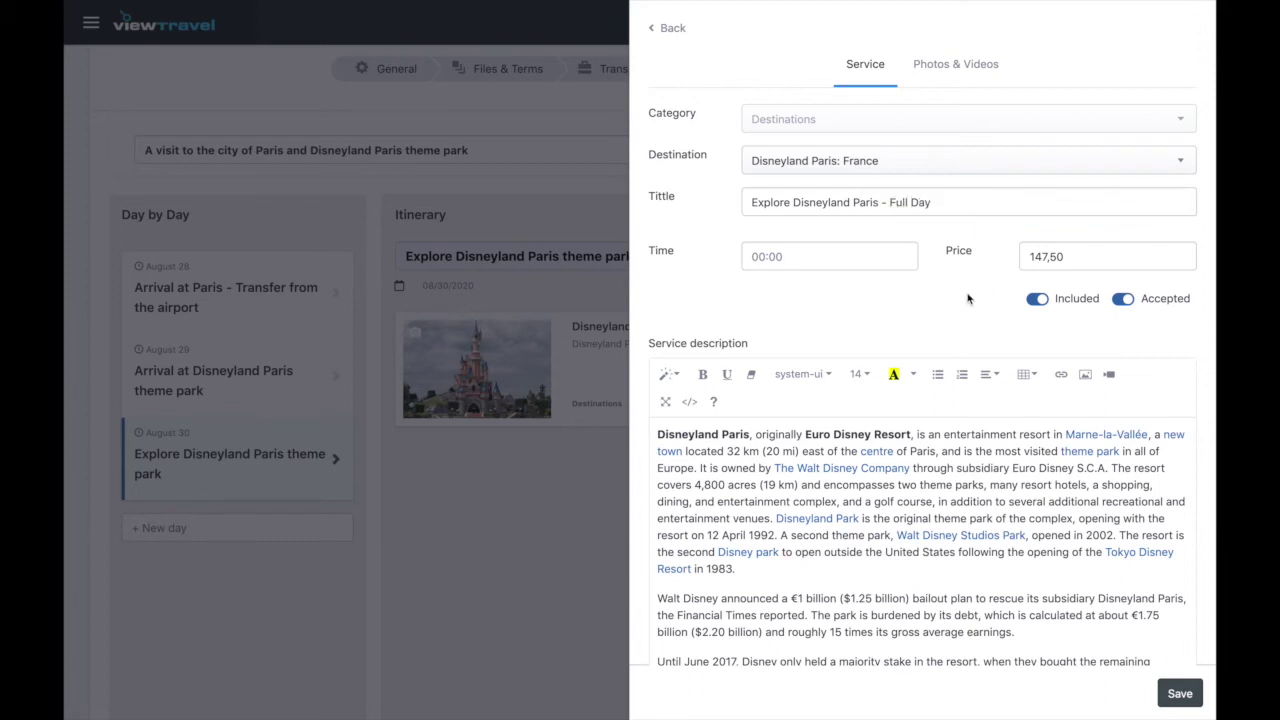
# Use the Disneyland Paris video next to the Rey León one as the service's media and save it.
pyautogui.click(955, 64)
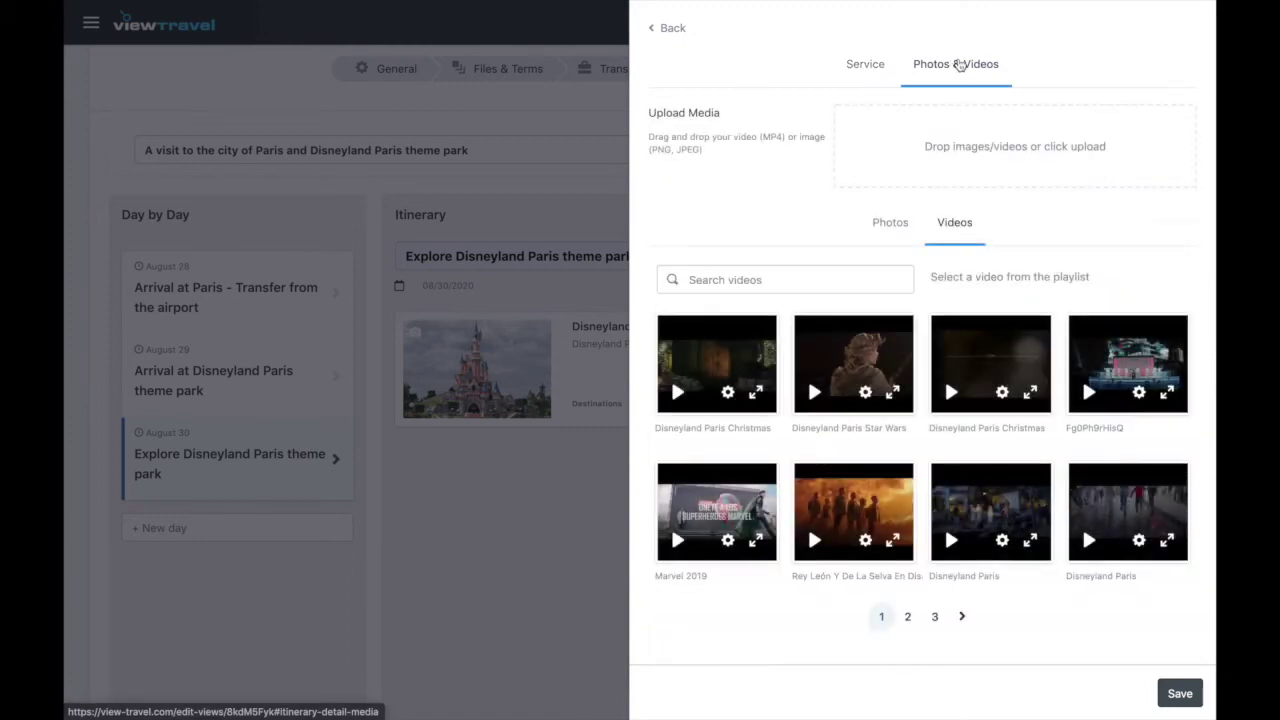
pyautogui.click(1018, 496)
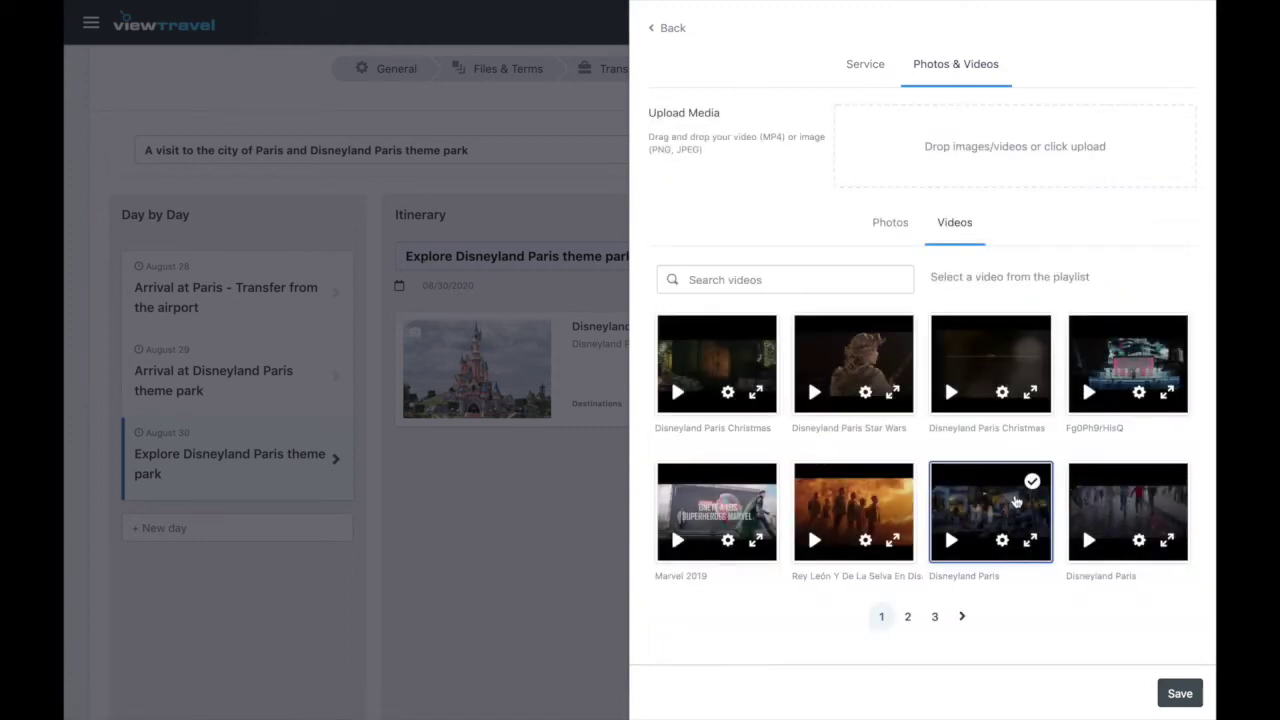
pyautogui.click(1179, 694)
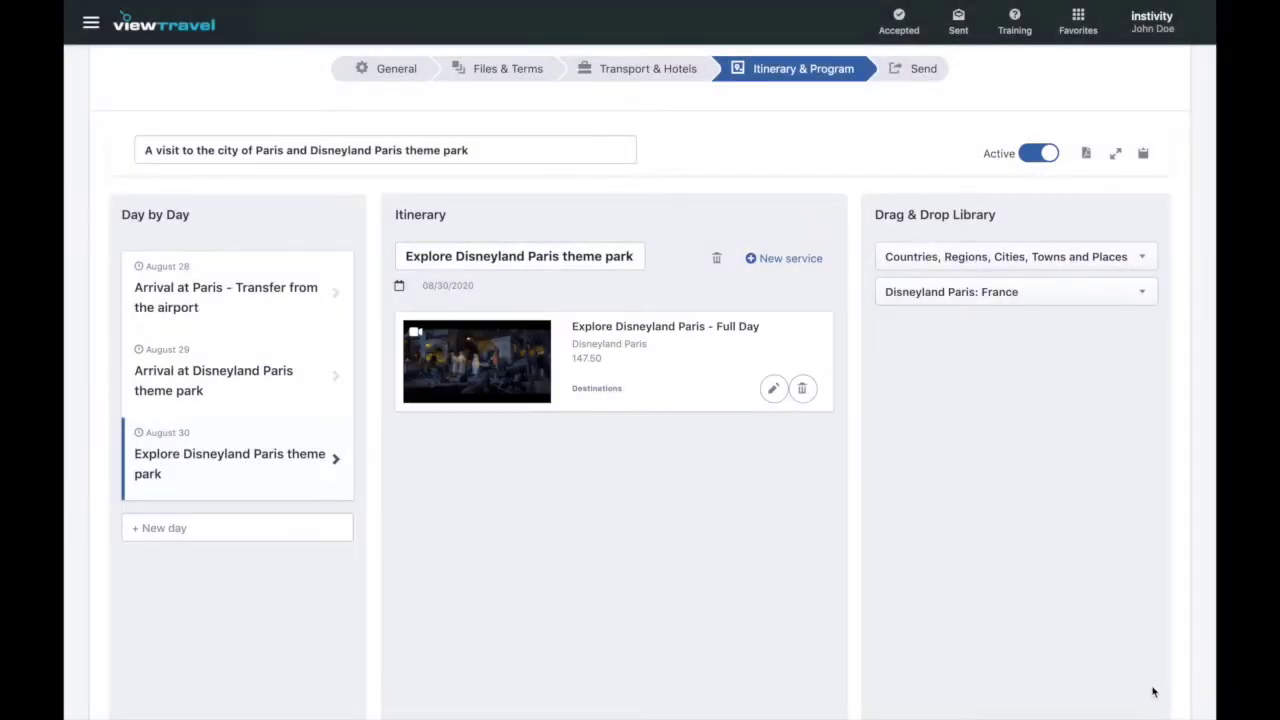
# Preview the itinerary through August 30, review the Disneyland Paris full-day service's video and description, and return to the editor.
pyautogui.click(1143, 155)
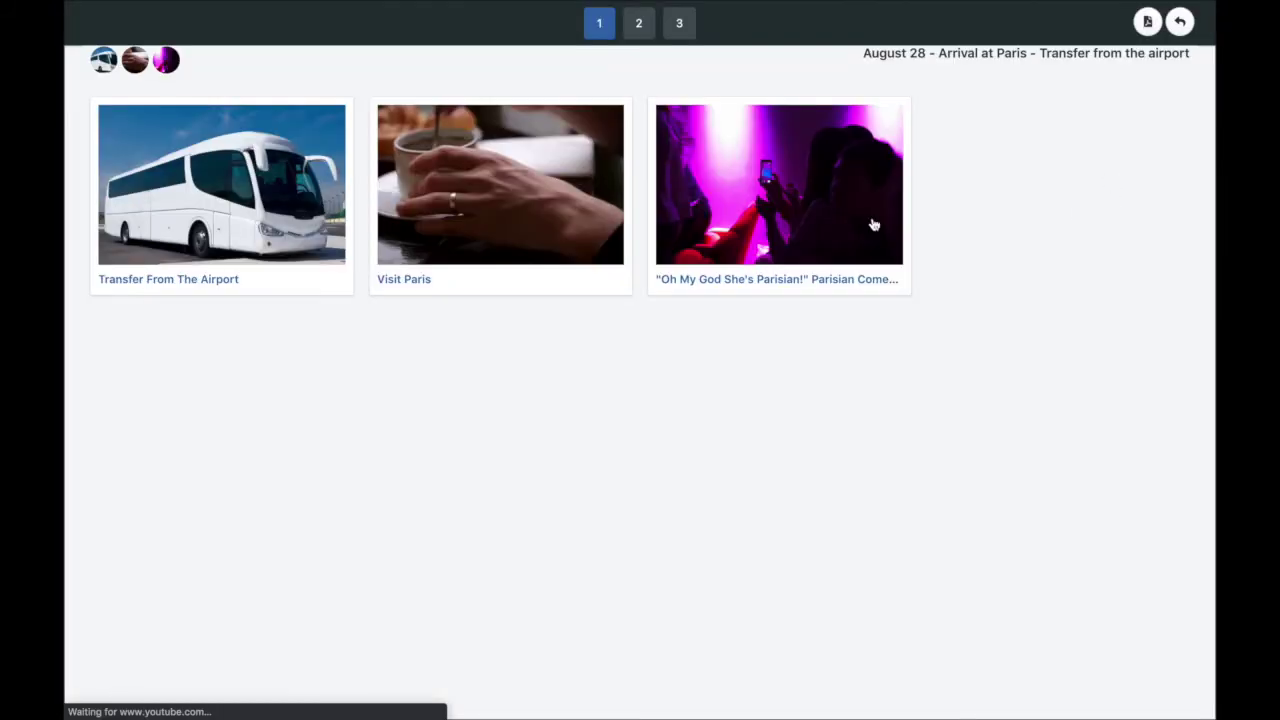
pyautogui.click(642, 29)
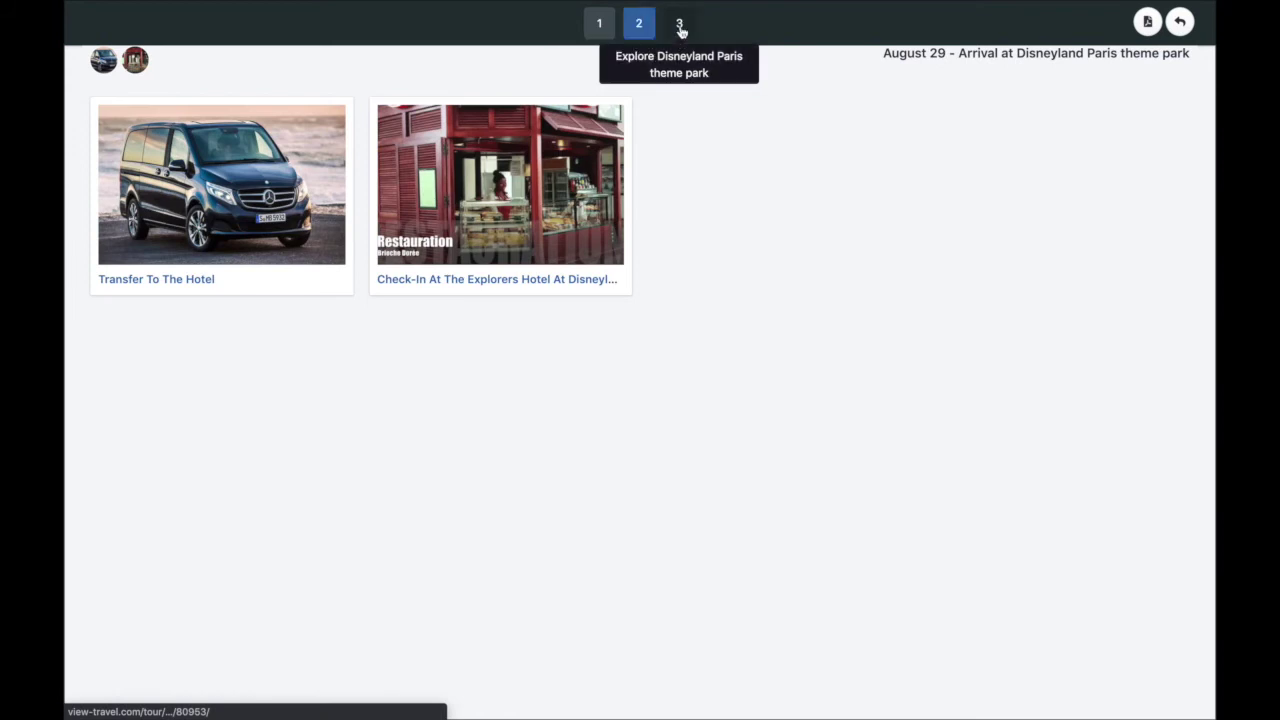
pyautogui.click(680, 28)
pyautogui.click(638, 476)
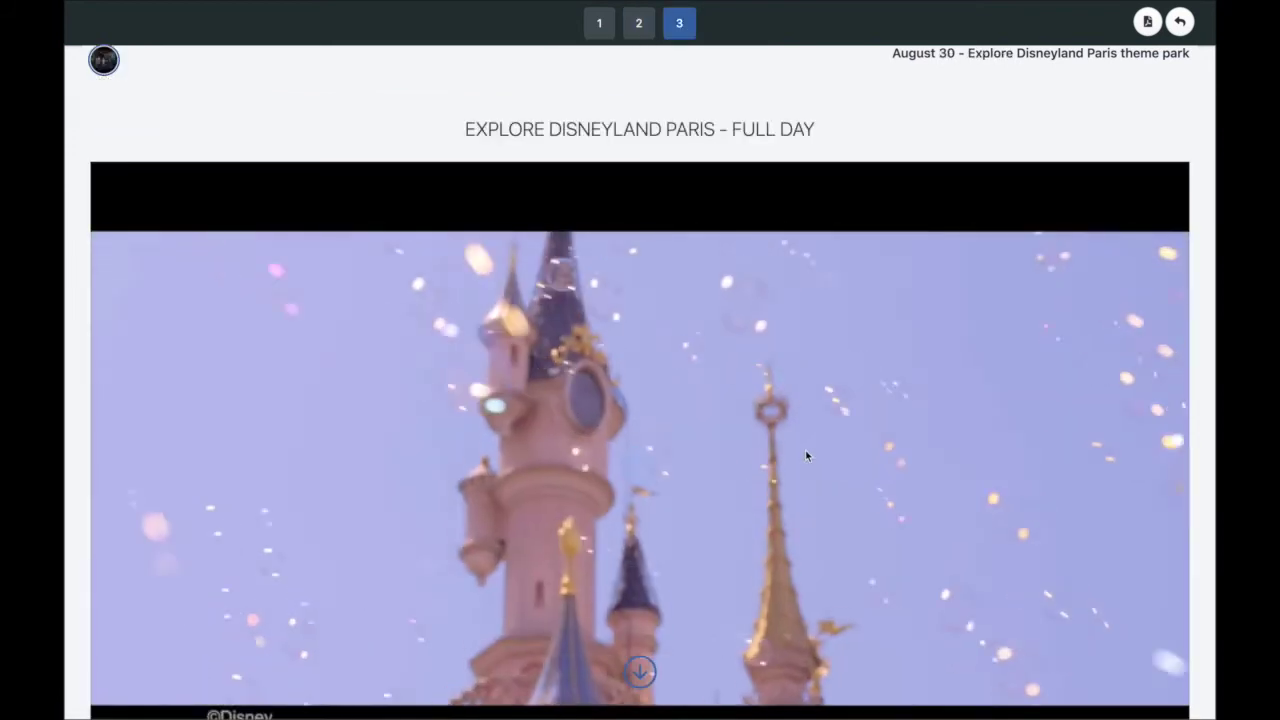
pyautogui.scroll(-1, 846, 435)
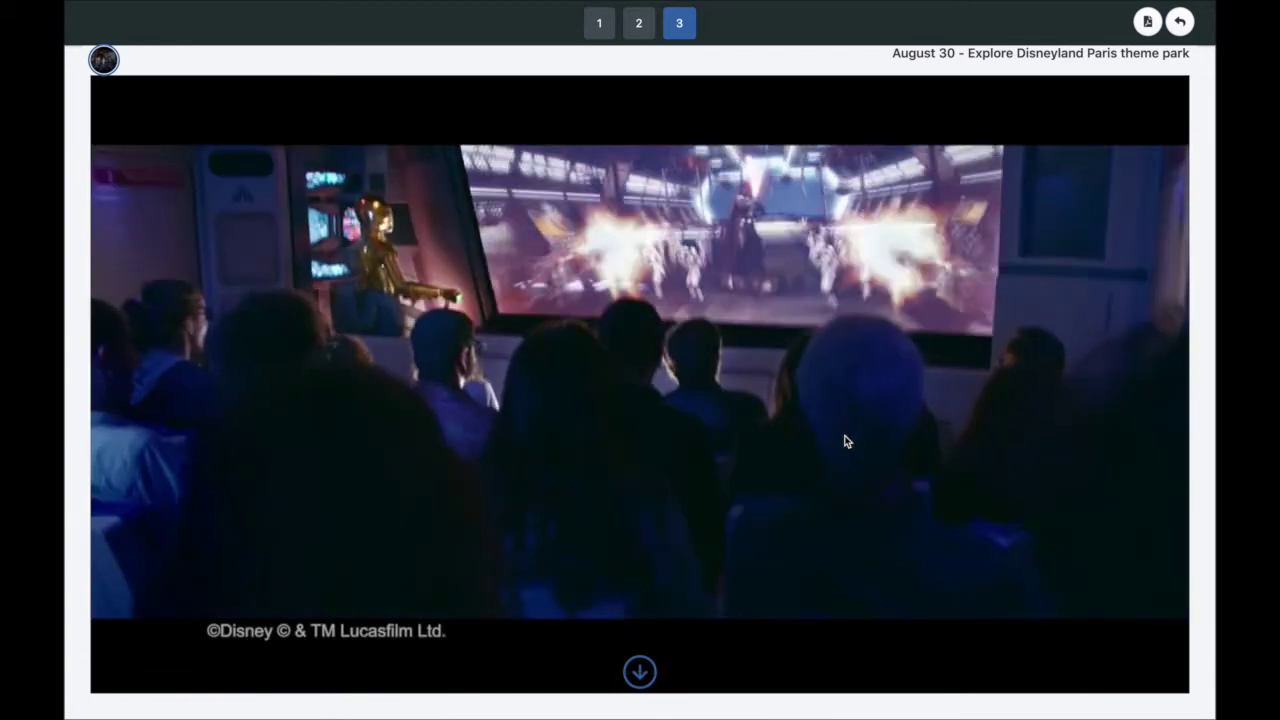
pyautogui.scroll(-5, 845, 441)
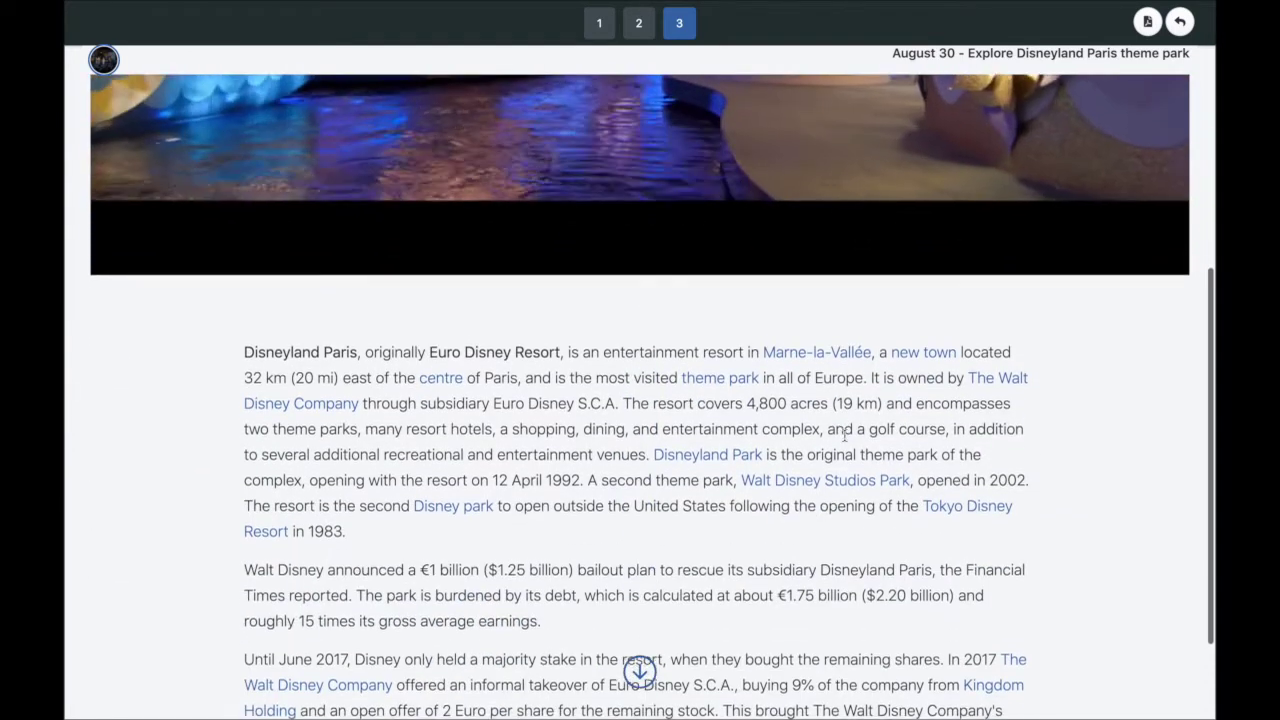
pyautogui.scroll(-1, 845, 436)
pyautogui.scroll(6, 845, 436)
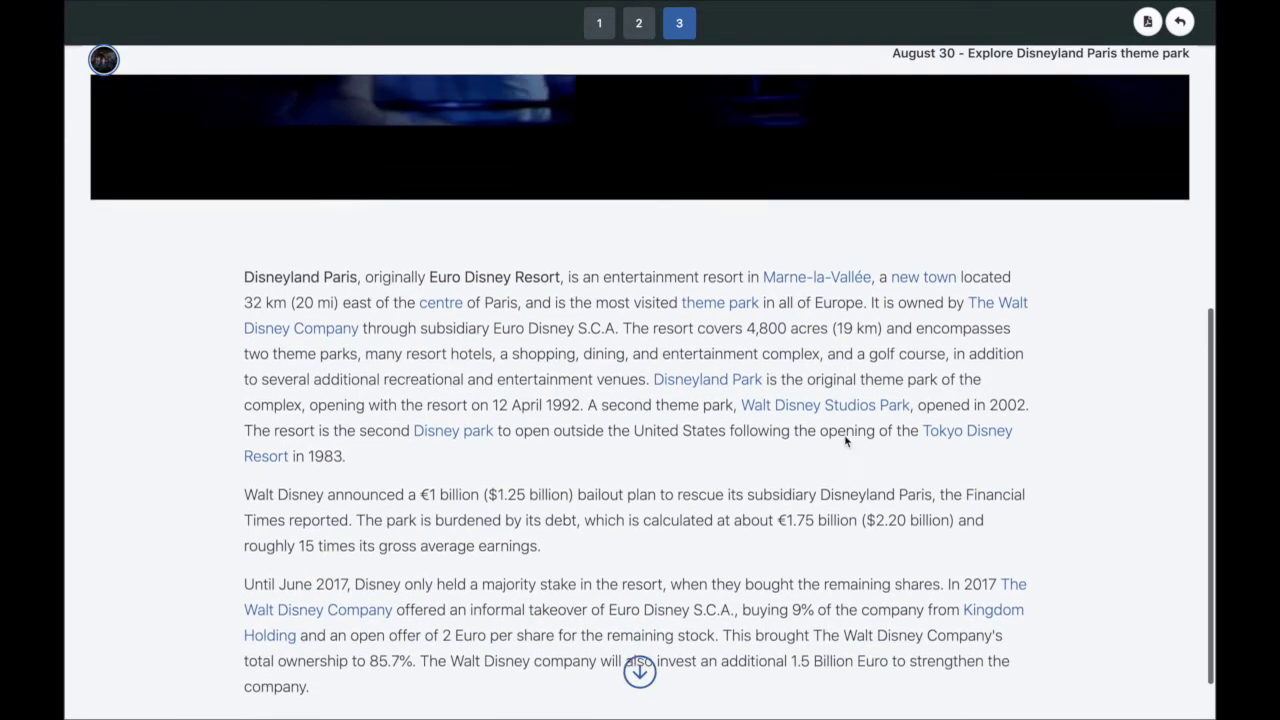
pyautogui.scroll(-1, 845, 441)
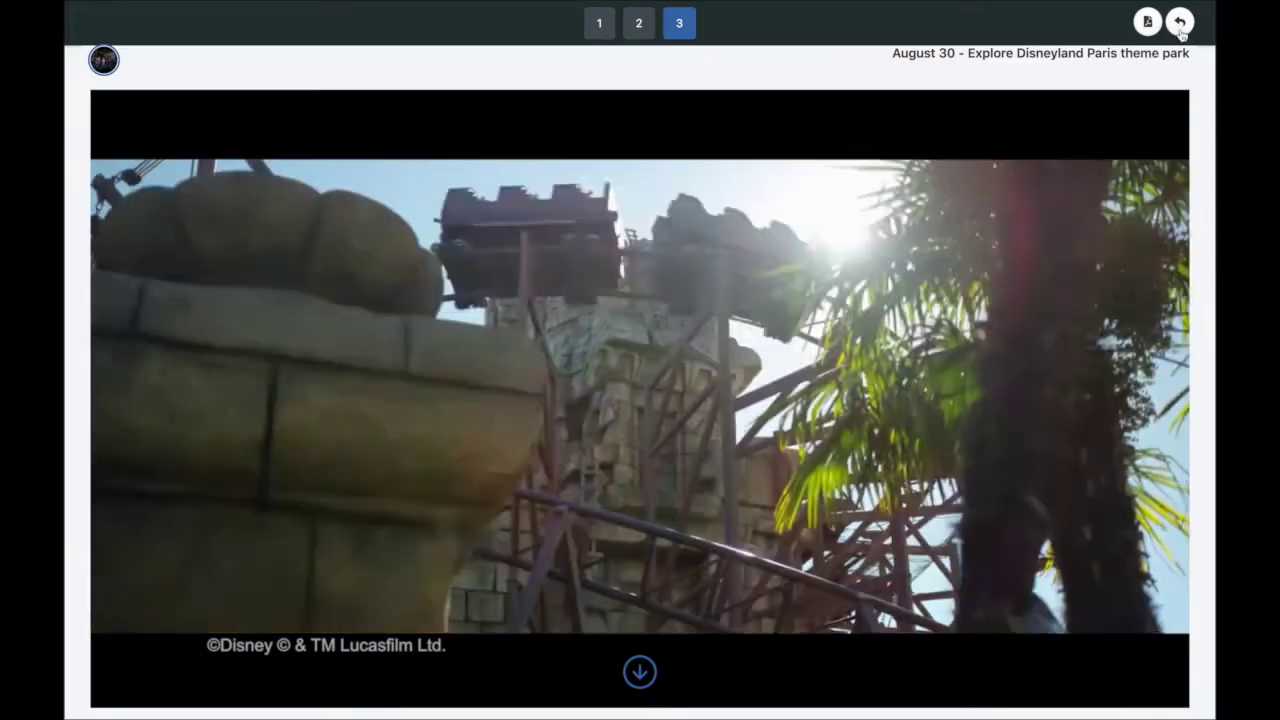
pyautogui.click(1179, 22)
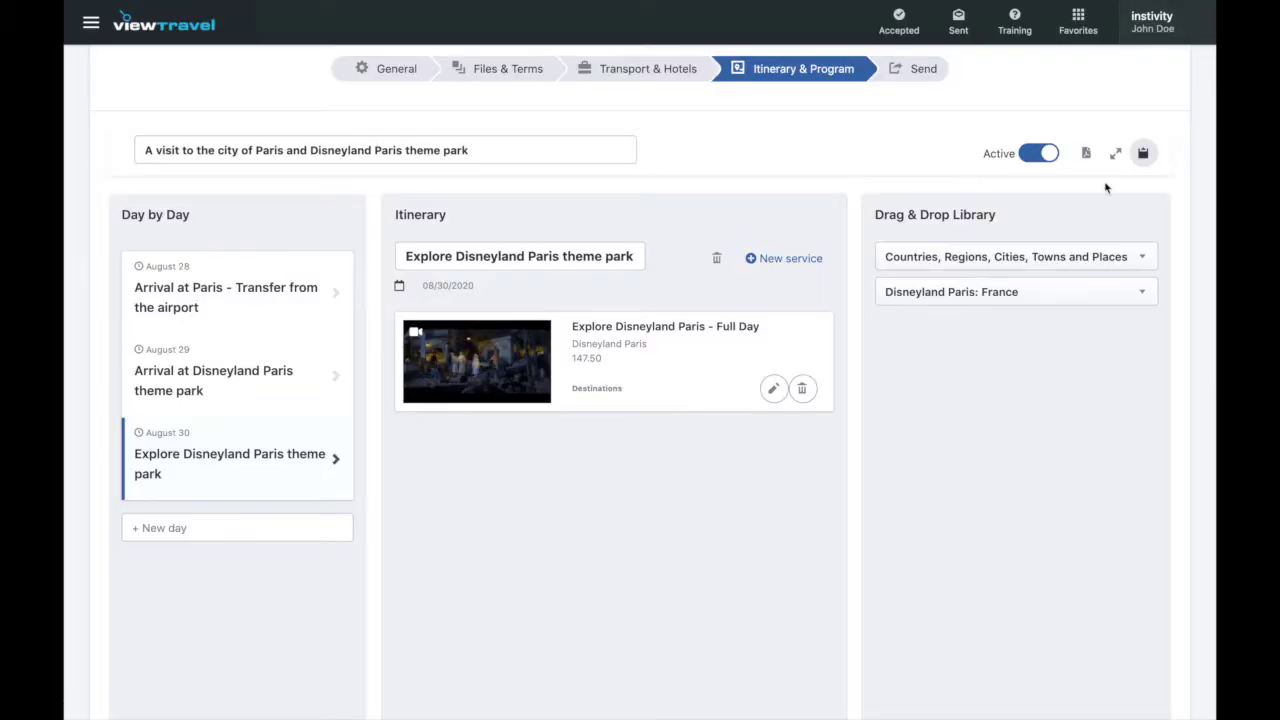
# Add August 31 as a new day and name it "Hotel check-out - Transfer to Paris Charles de Gaulle airport".
pyautogui.click(217, 541)
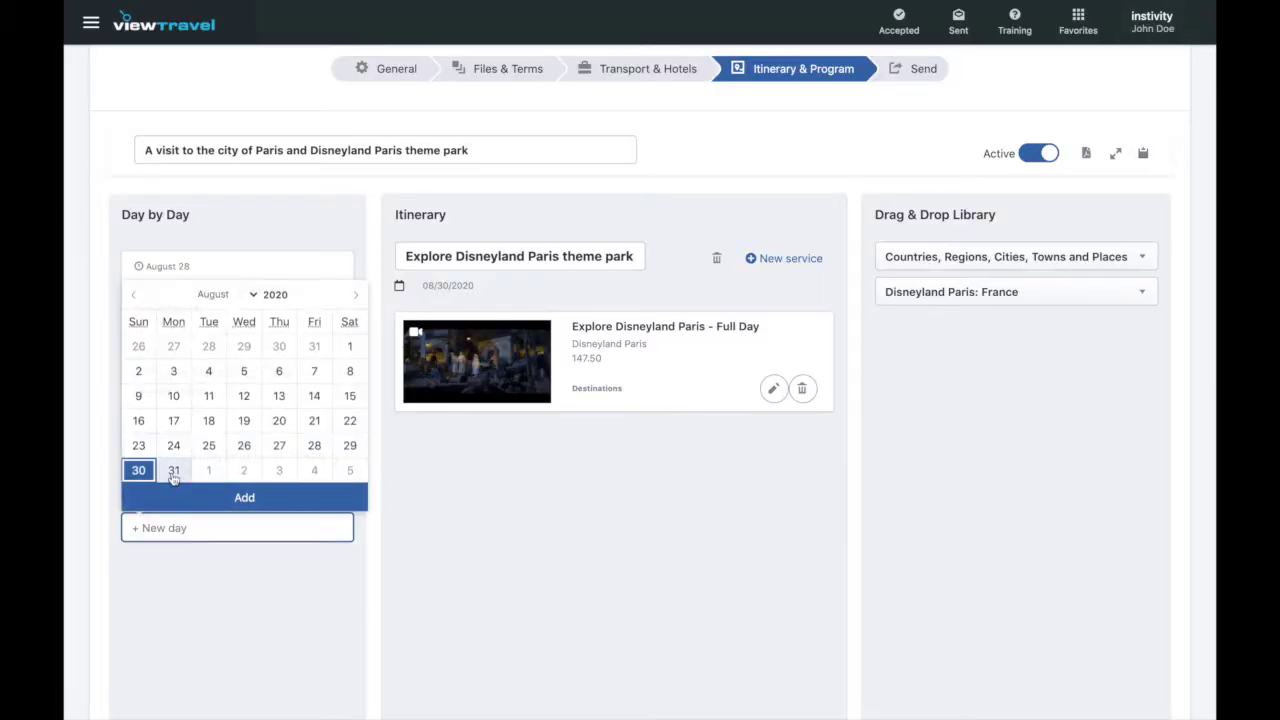
pyautogui.click(245, 498)
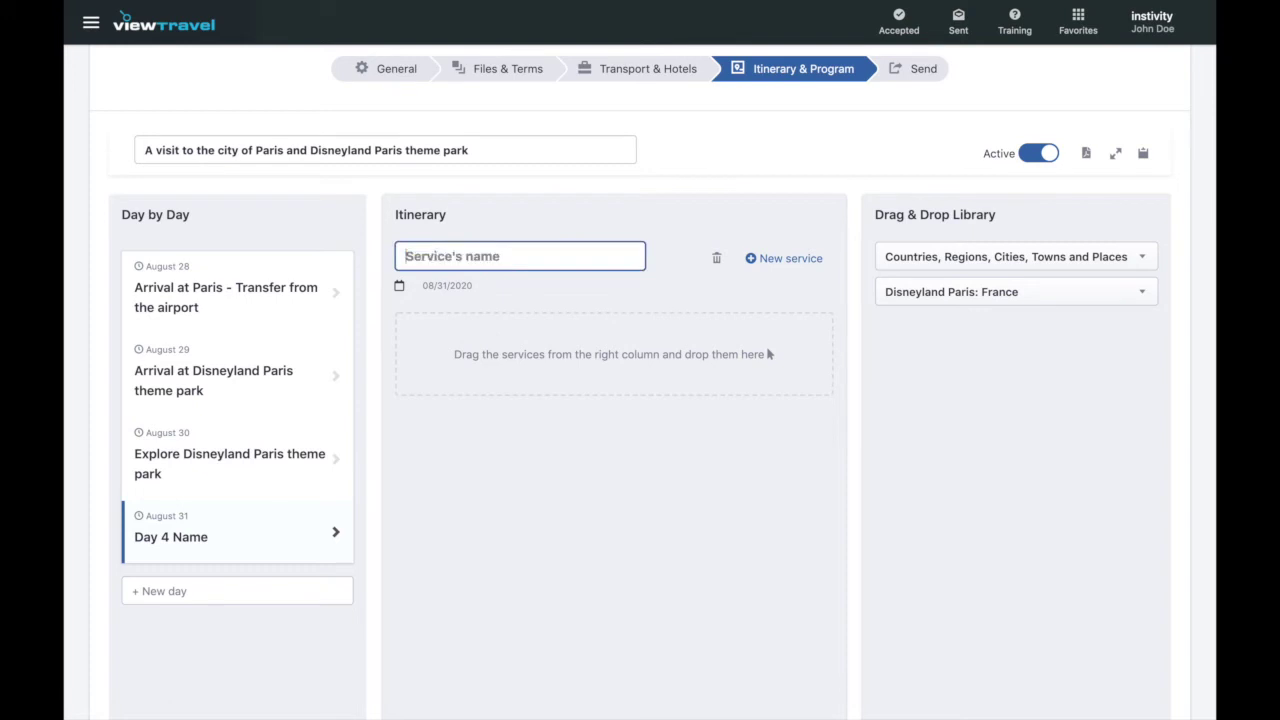
pyautogui.write('H')
pyautogui.click(535, 300)
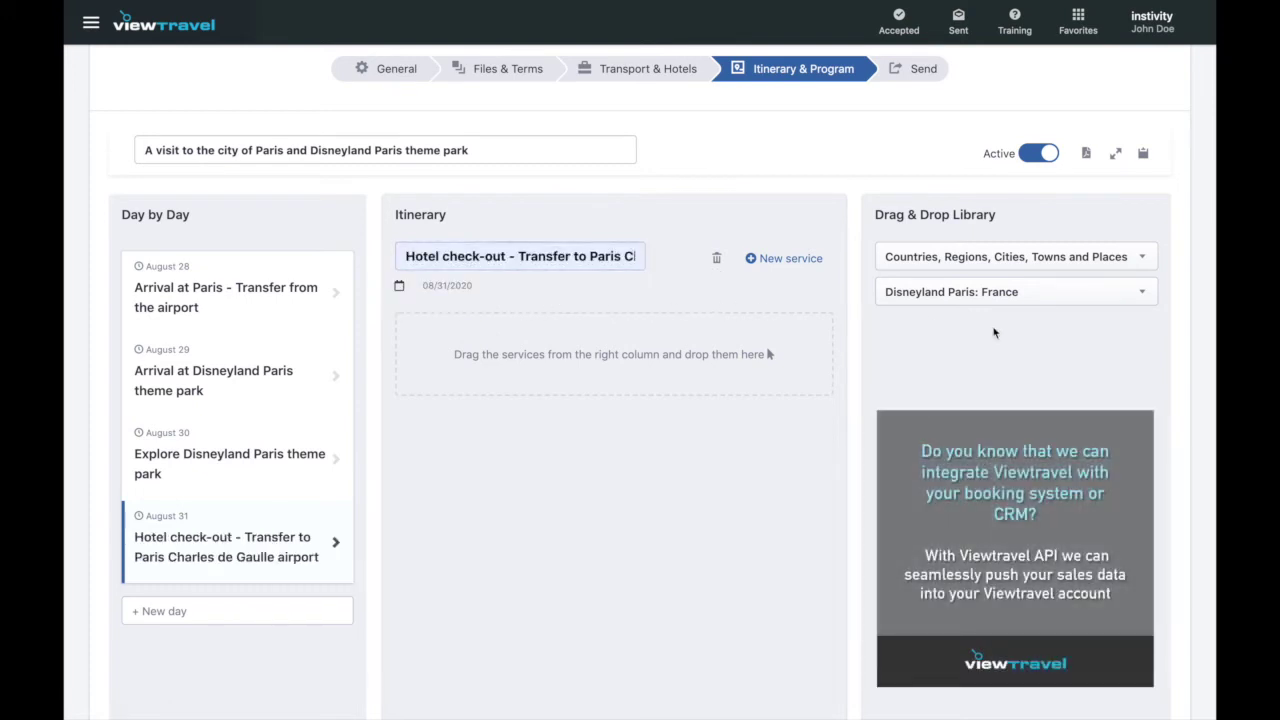
# Search the means of transport in the Disneyland Paris library for "minivan" and add the Minivan to the August 31 itinerary.
pyautogui.click(1038, 260)
pyautogui.scroll(-5, 1010, 348)
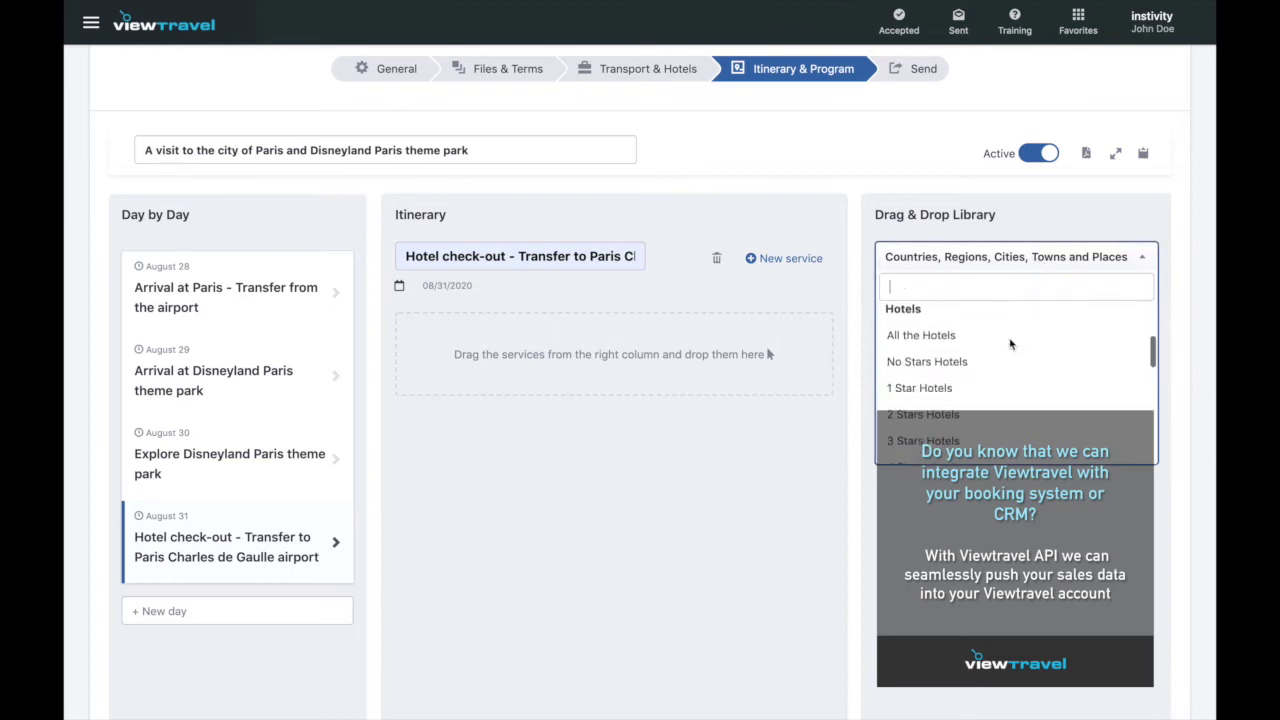
pyautogui.scroll(-5, 1010, 348)
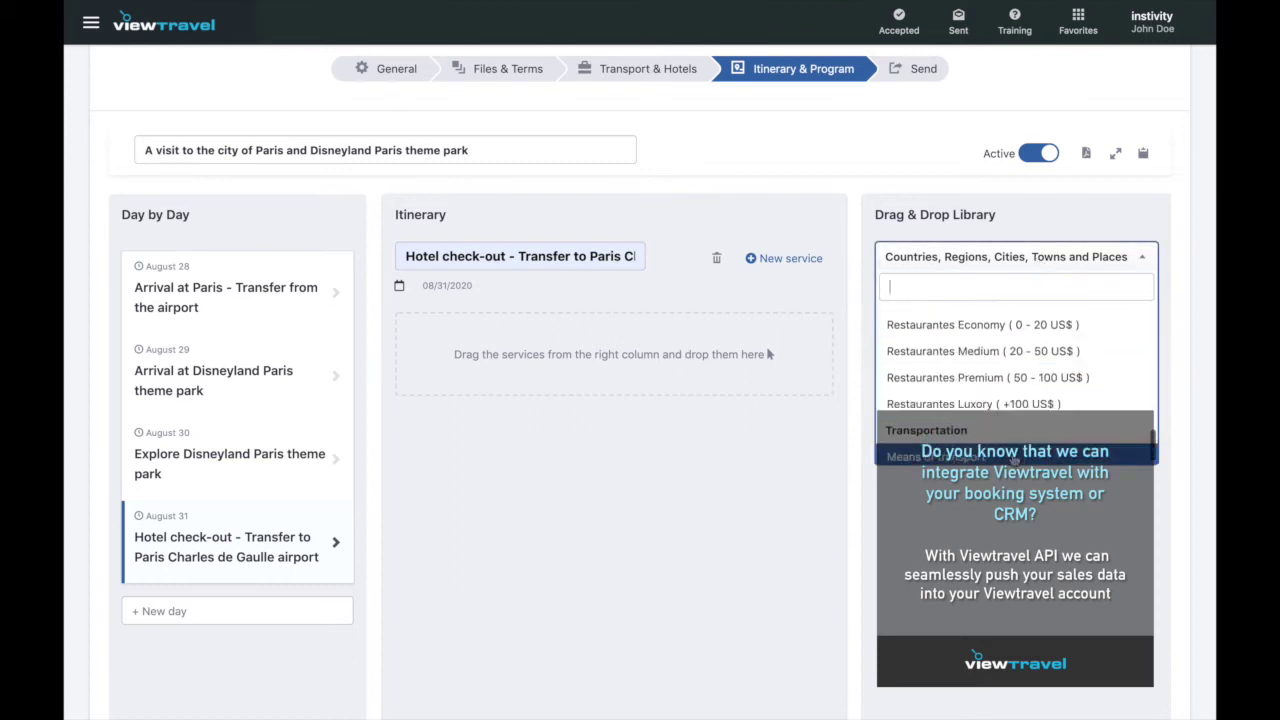
pyautogui.click(1012, 456)
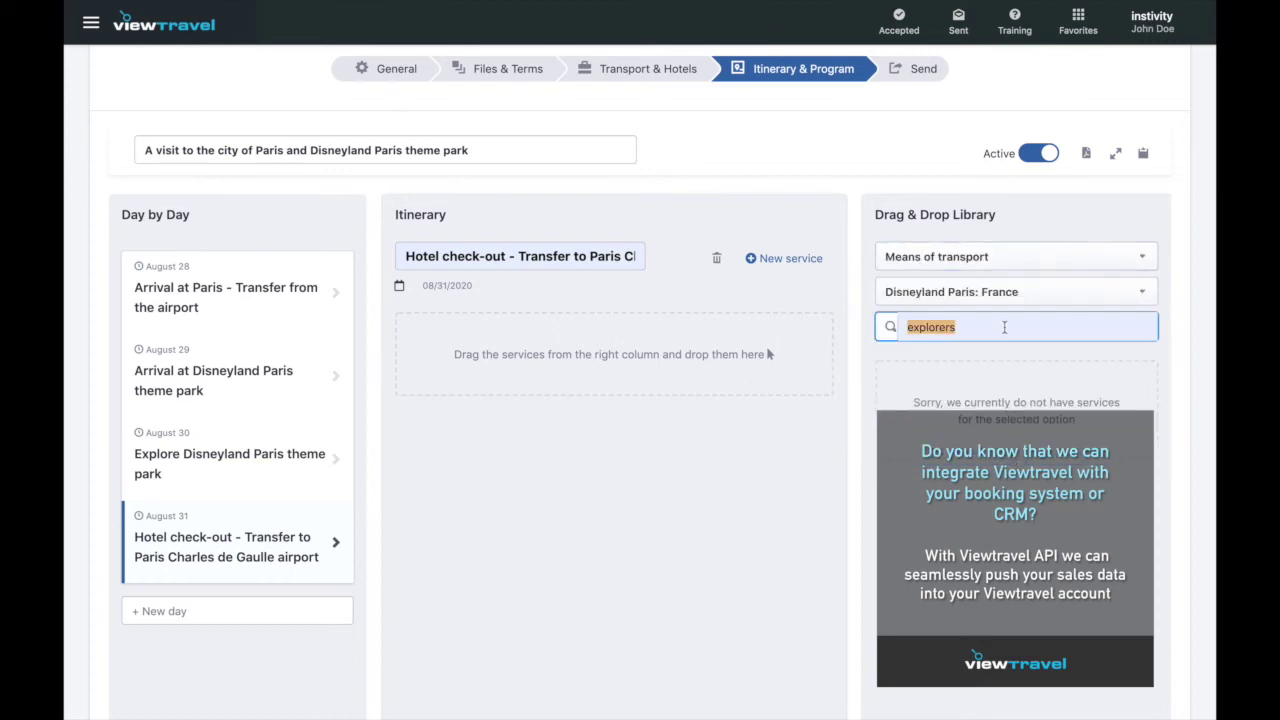
pyautogui.write('minivan')
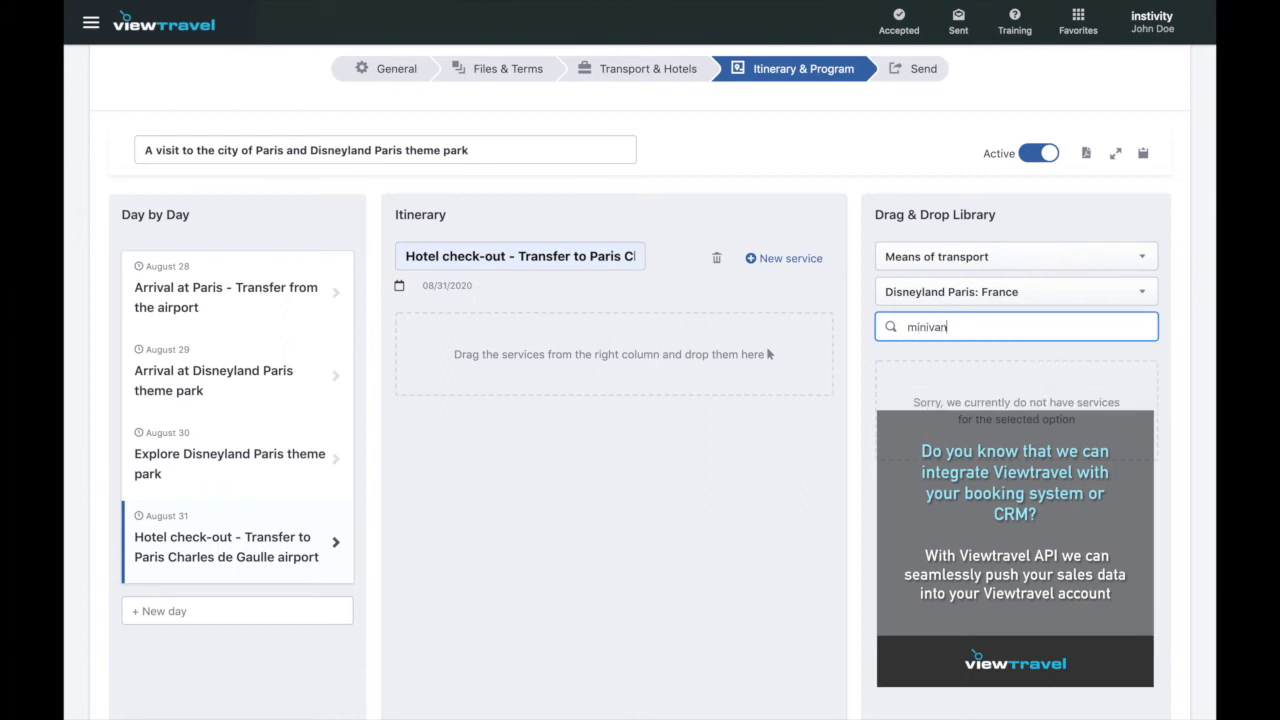
pyautogui.moveTo(1028, 410); pyautogui.dragTo(666, 368)
# Title the August 31 minivan service "Transfer to Paris Charles de Gaulle airport", set its time to 06:00 and save it.
pyautogui.click(781, 405)
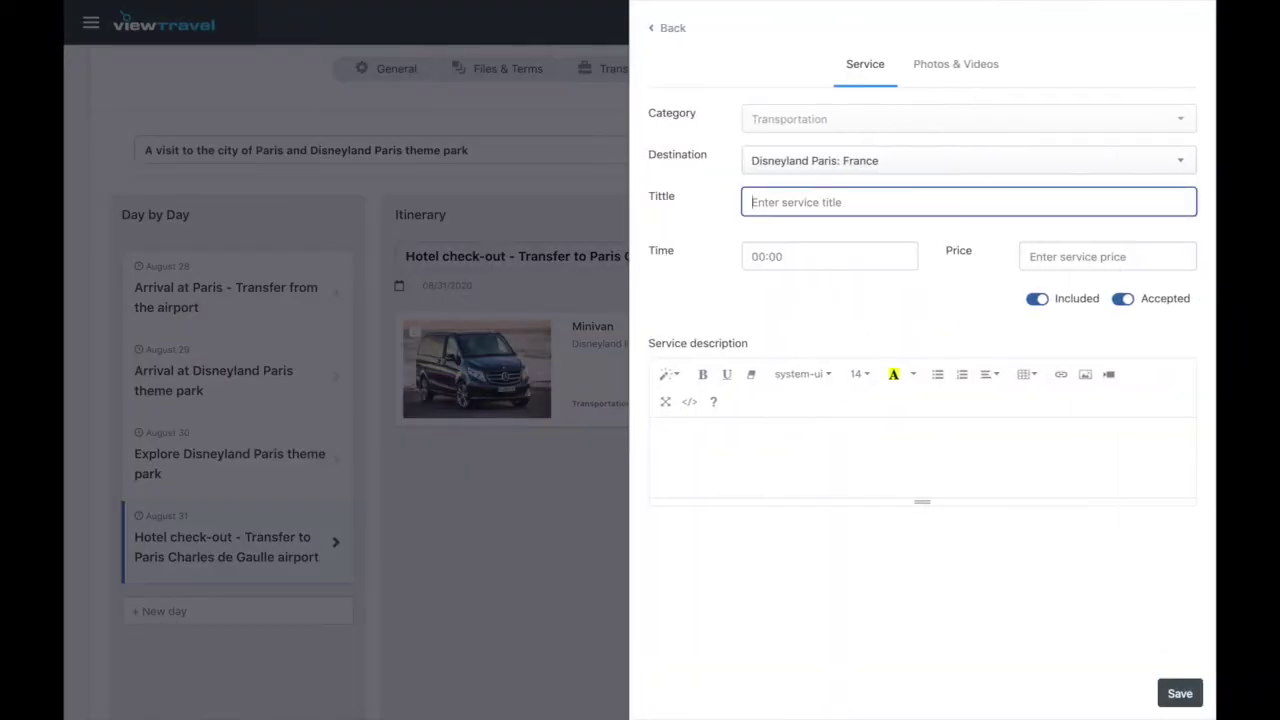
pyautogui.write('Tran')
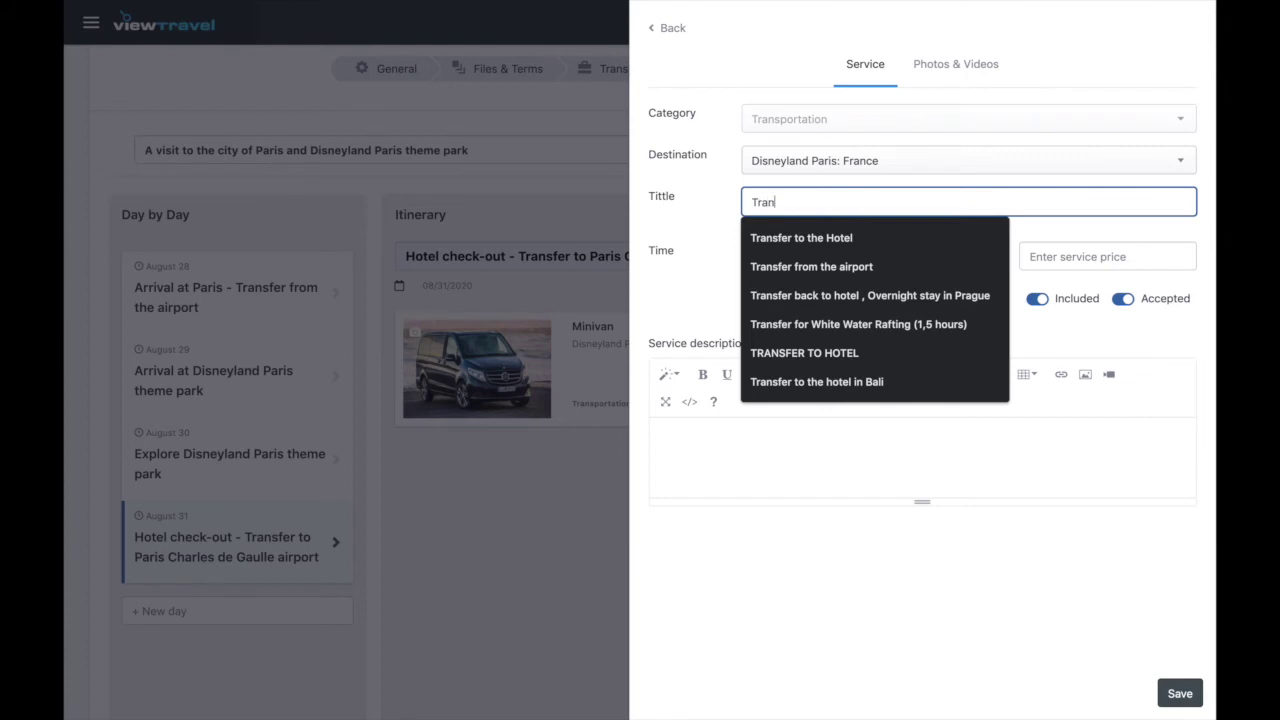
pyautogui.write('sfer to')
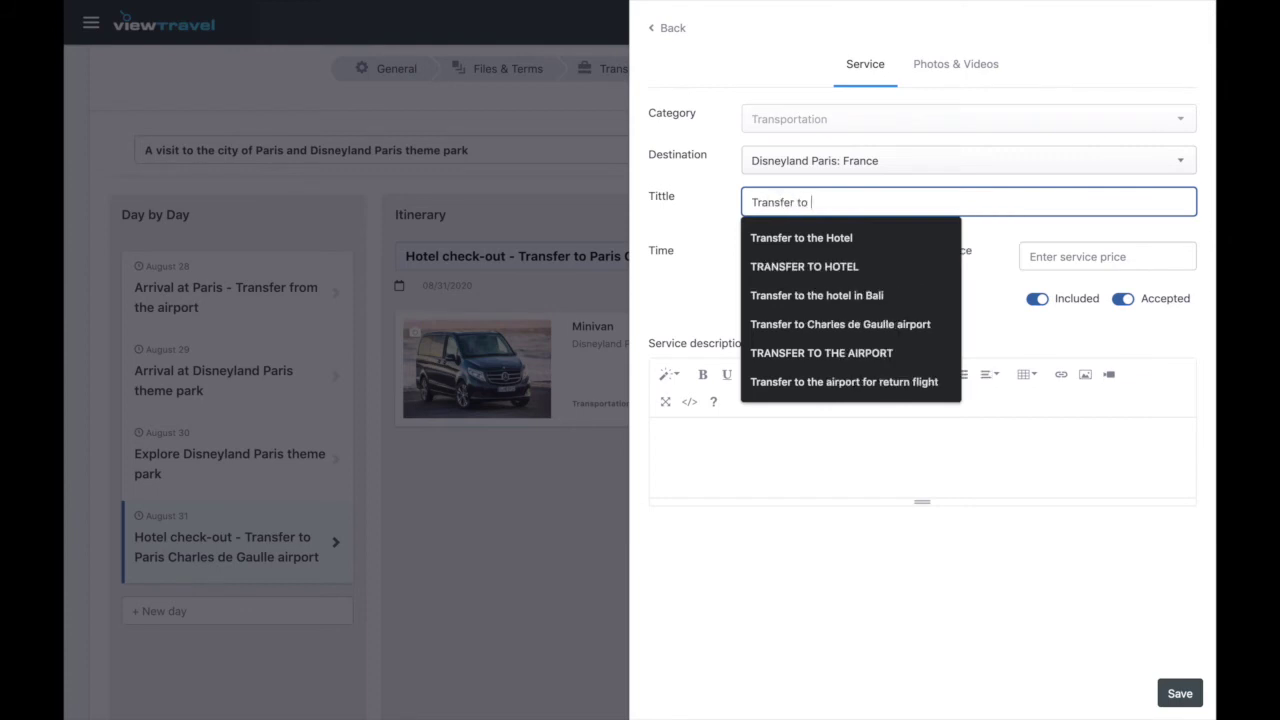
pyautogui.write(' Paris Charles de Gaulle airport')
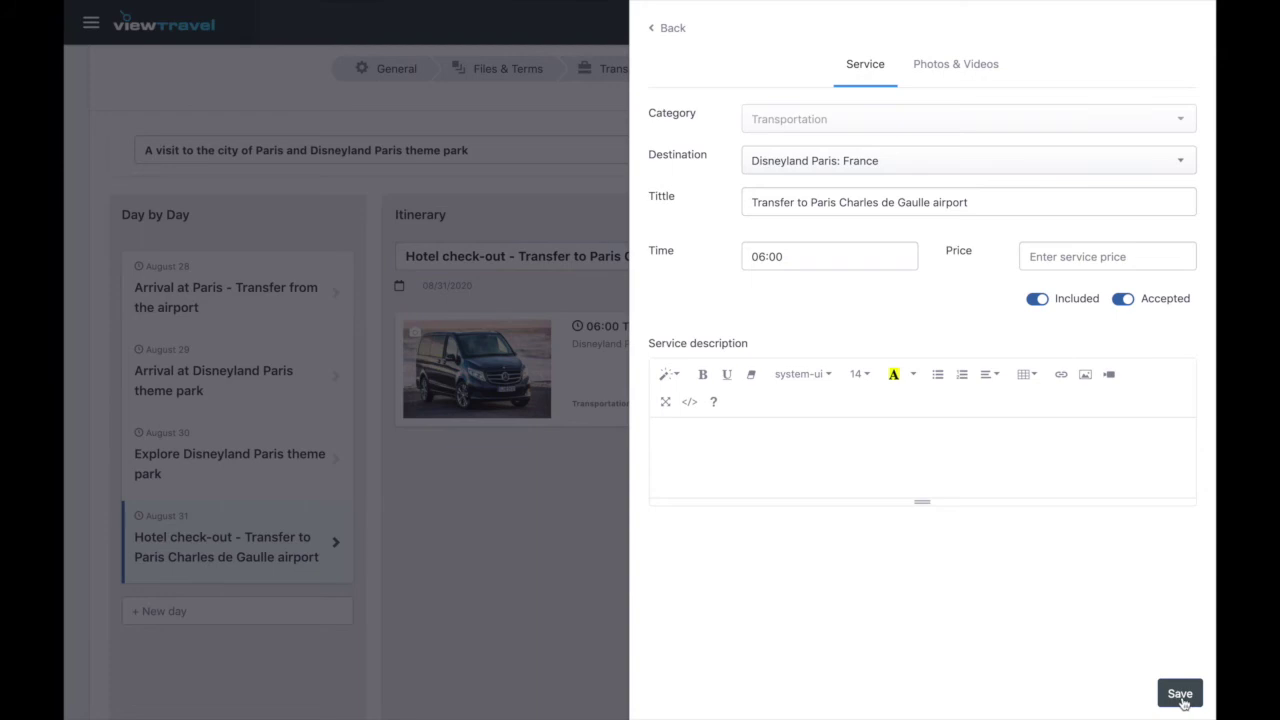
pyautogui.click(1180, 693)
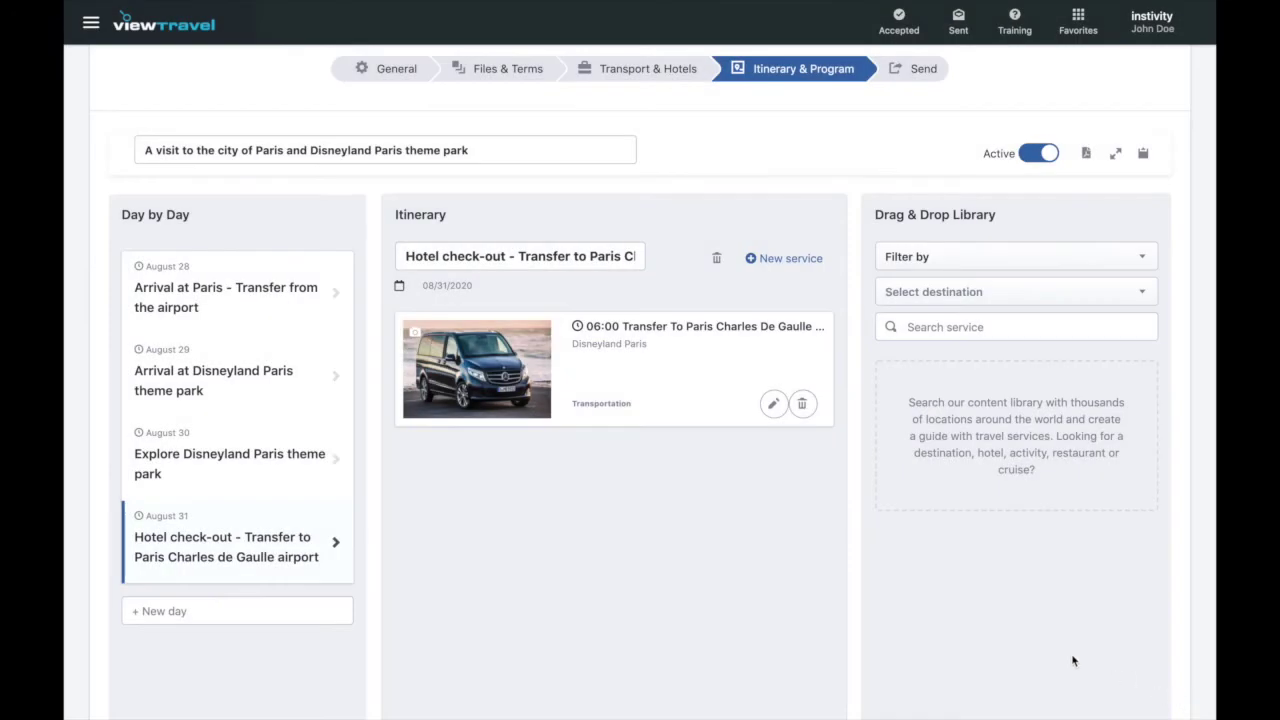
# Preview the published trip and examine the destinations and hotels in its My Trip summary.
pyautogui.scroll(-3, 777, 579)
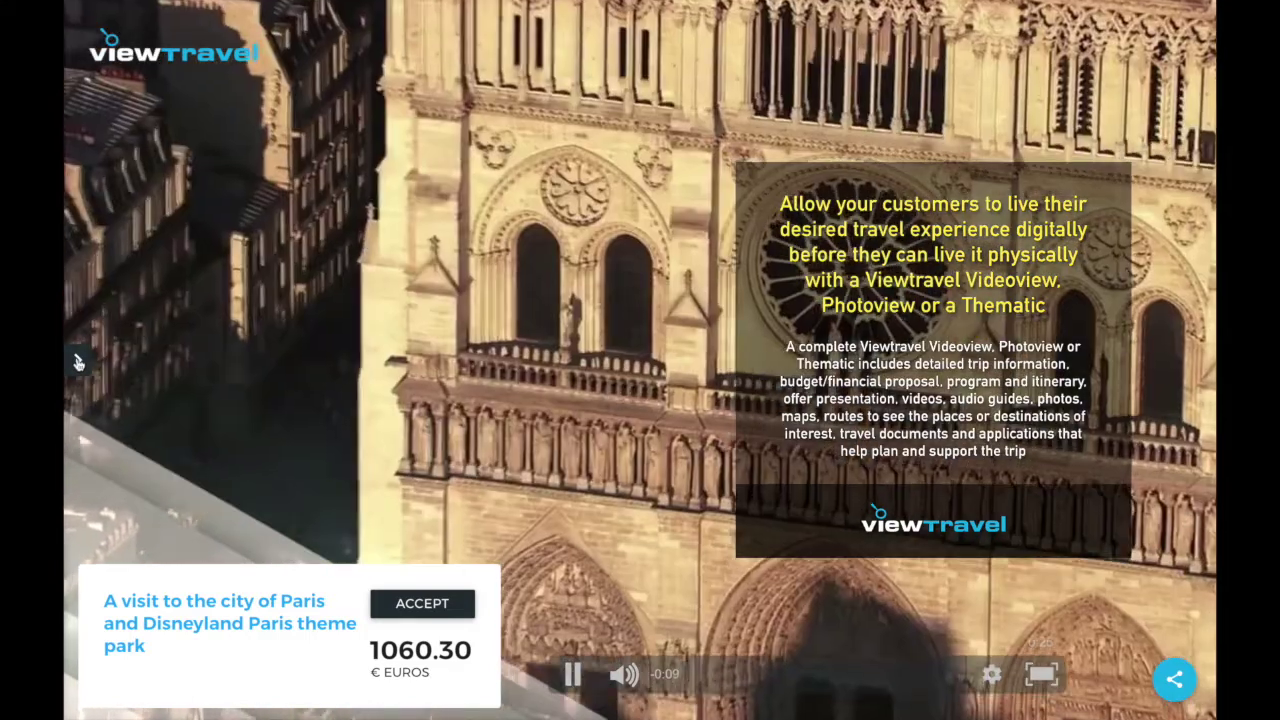
pyautogui.click(78, 360)
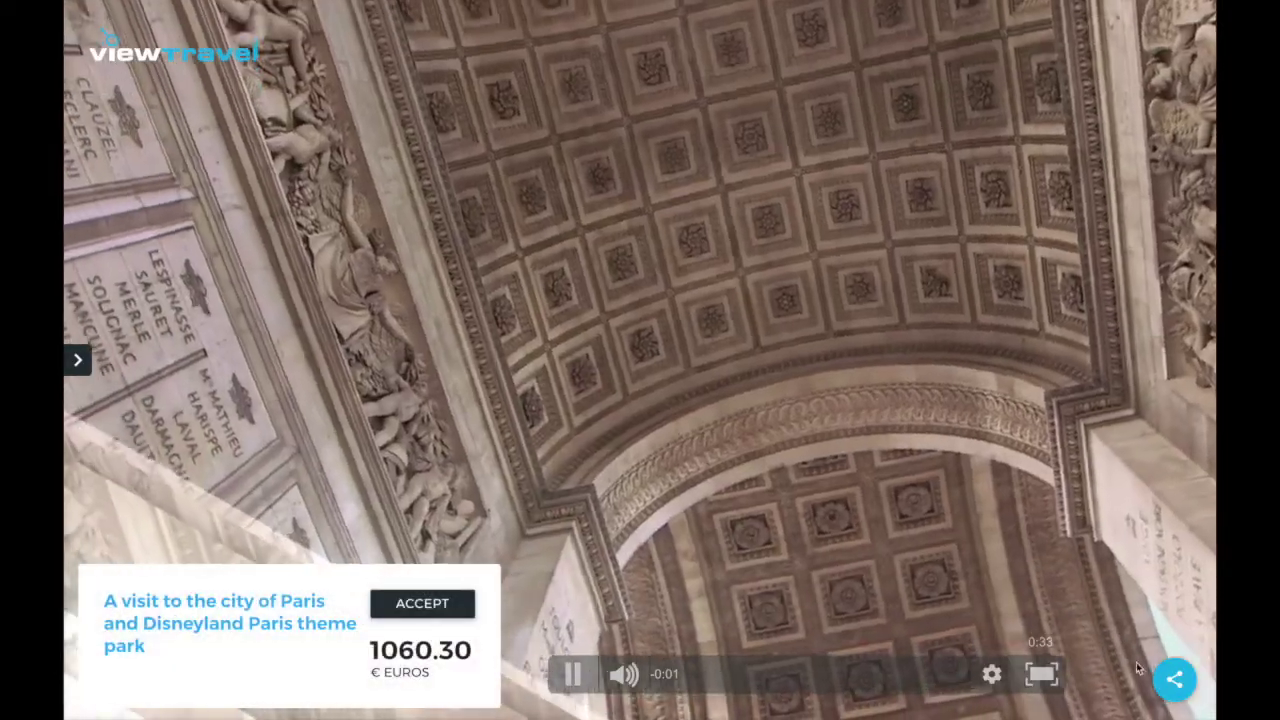
pyautogui.moveTo(1183, 683)
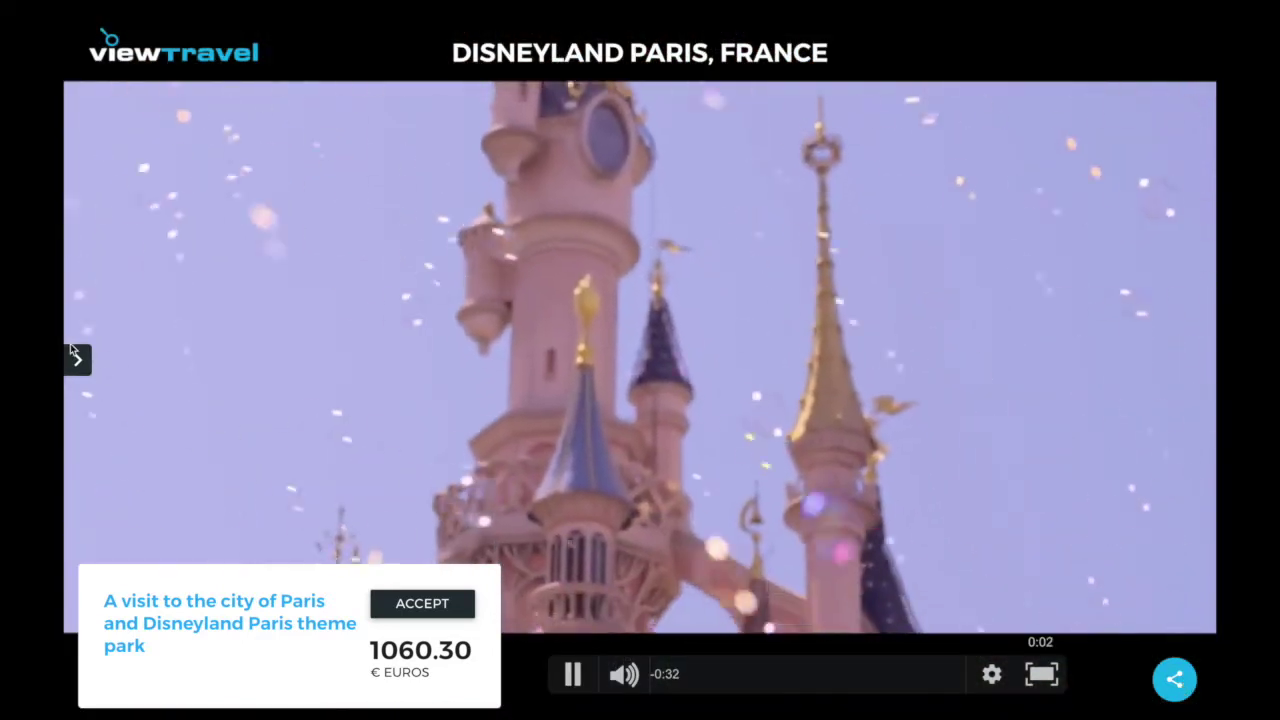
pyautogui.click(76, 358)
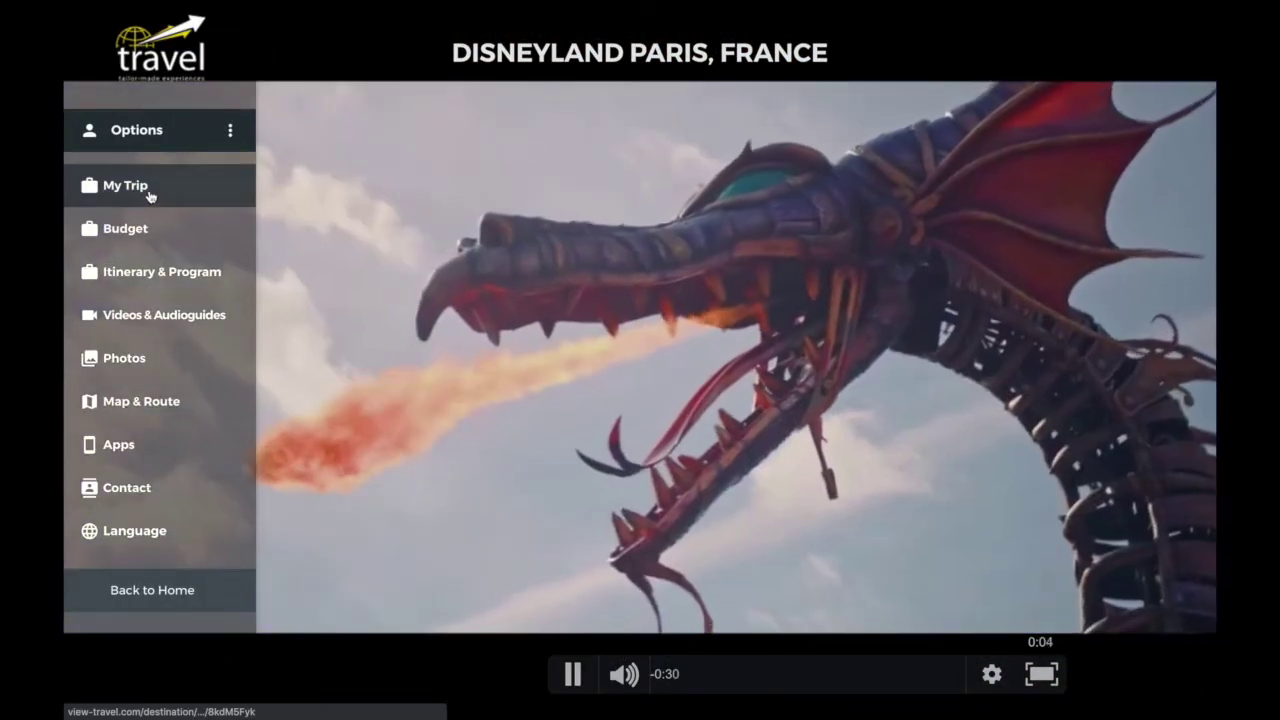
pyautogui.click(150, 194)
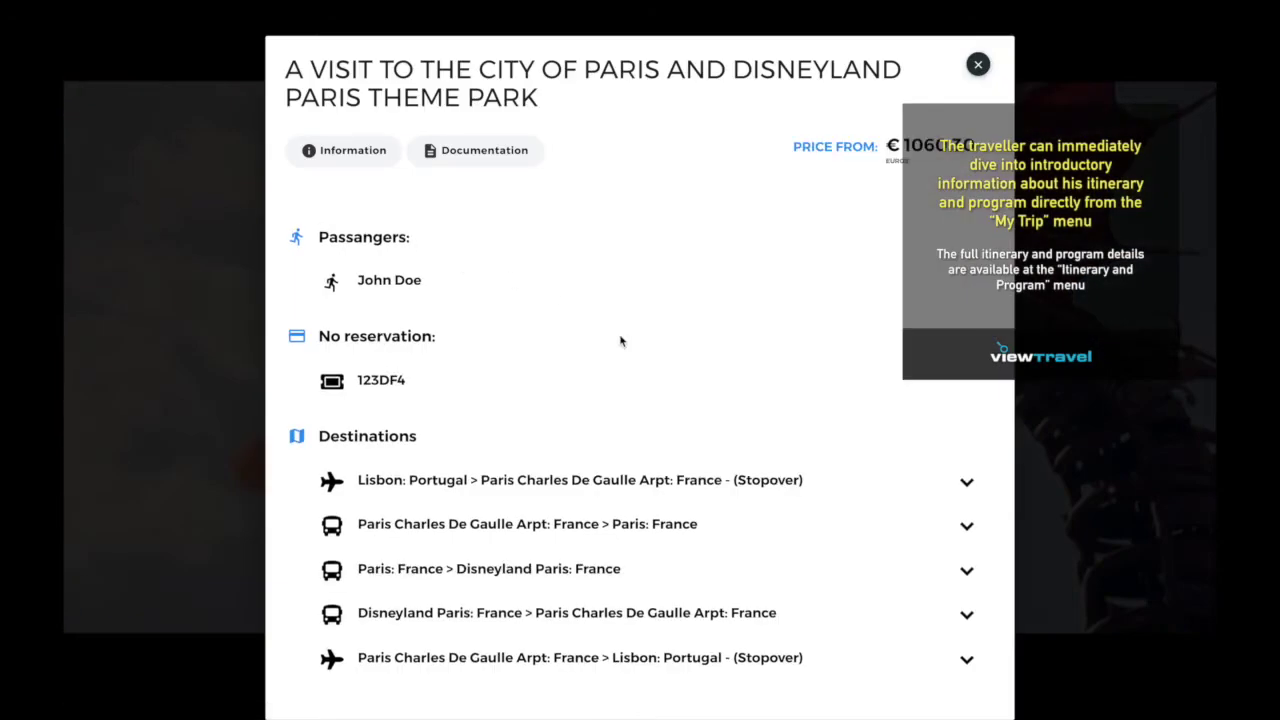
pyautogui.scroll(-5, 620, 341)
pyautogui.scroll(-3, 620, 341)
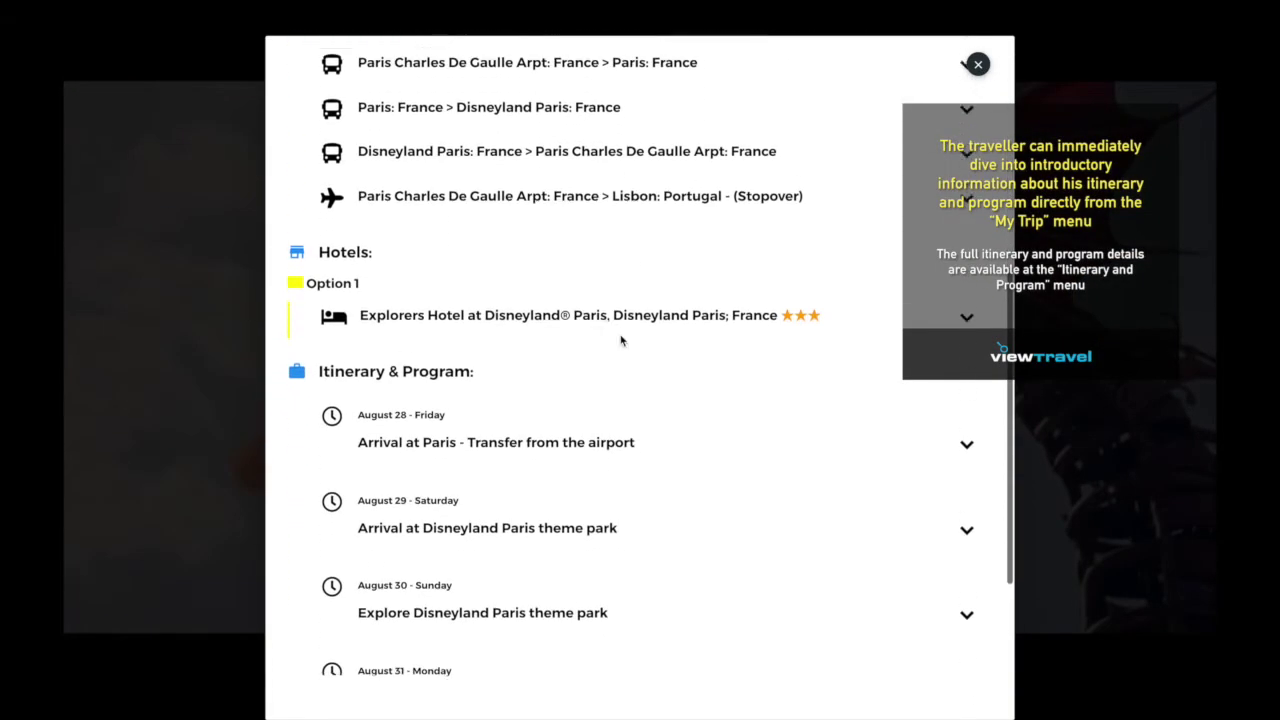
# Expand each day from August 28 to 31 in the trip summary to review its services, and close the summary.
pyautogui.click(966, 305)
pyautogui.scroll(-2, 846, 371)
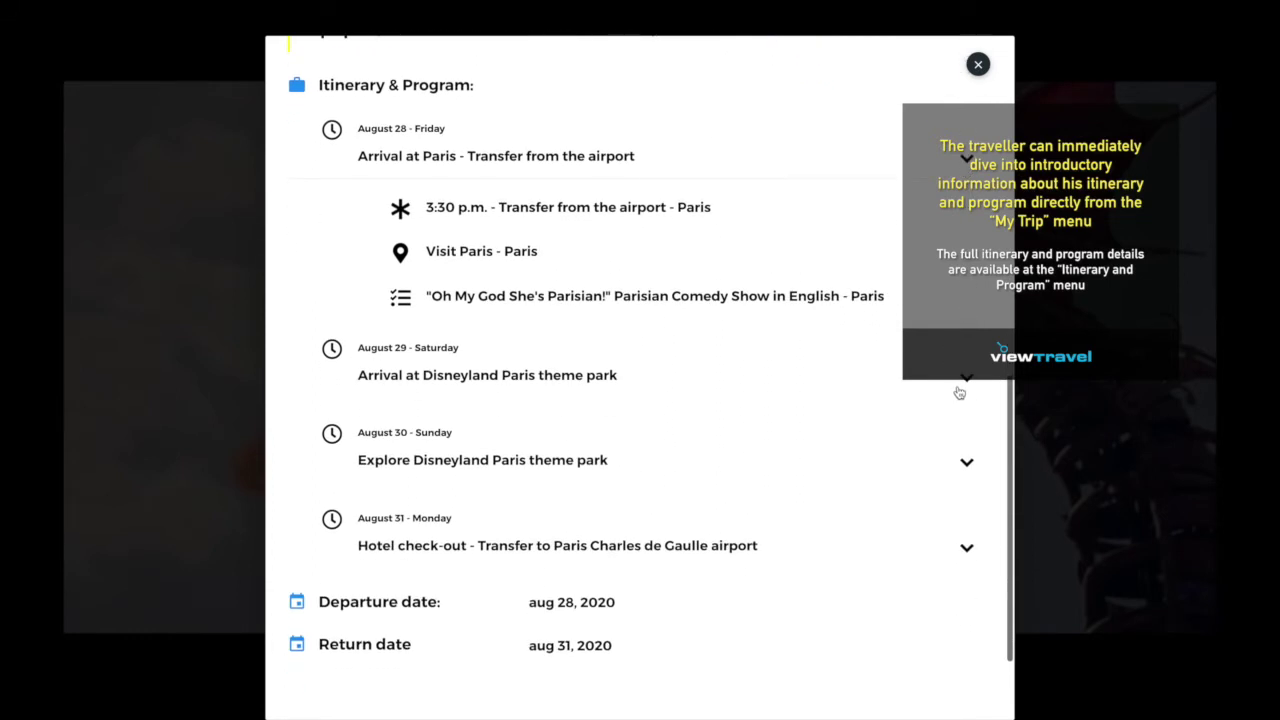
pyautogui.click(968, 384)
pyautogui.scroll(-1, 934, 434)
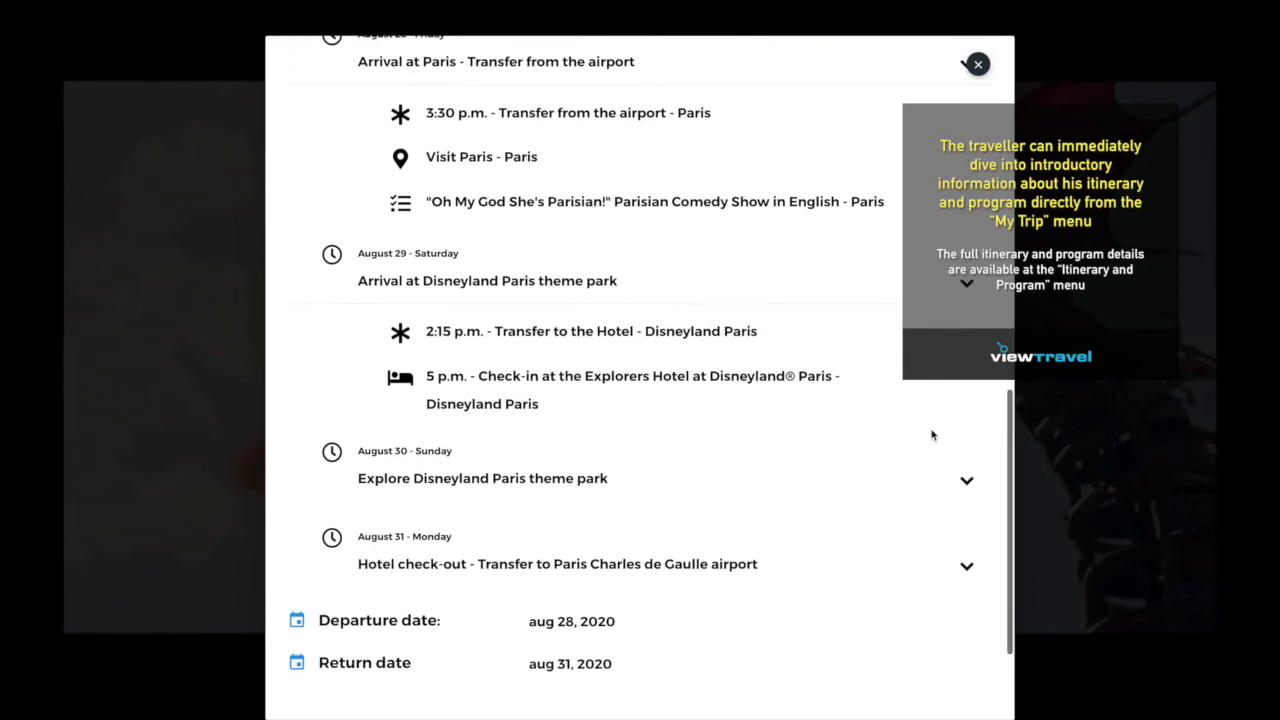
pyautogui.click(966, 483)
pyautogui.scroll(-1, 855, 482)
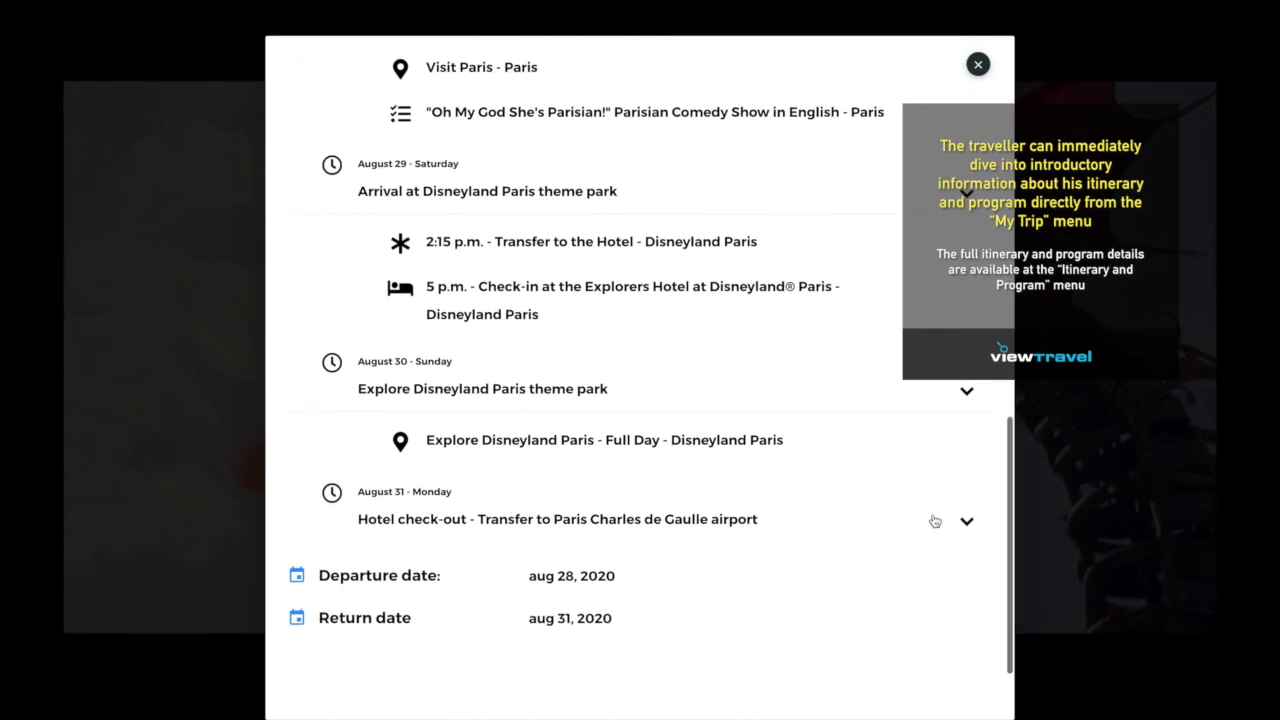
pyautogui.click(966, 522)
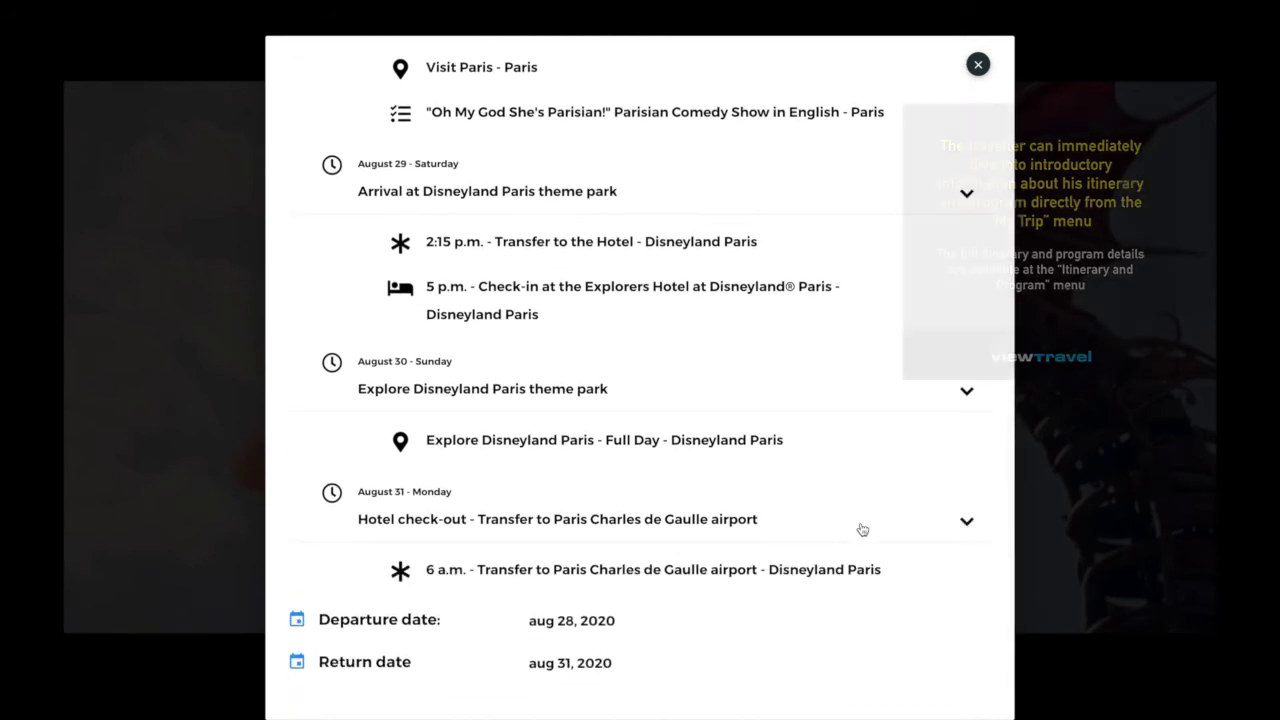
pyautogui.click(978, 66)
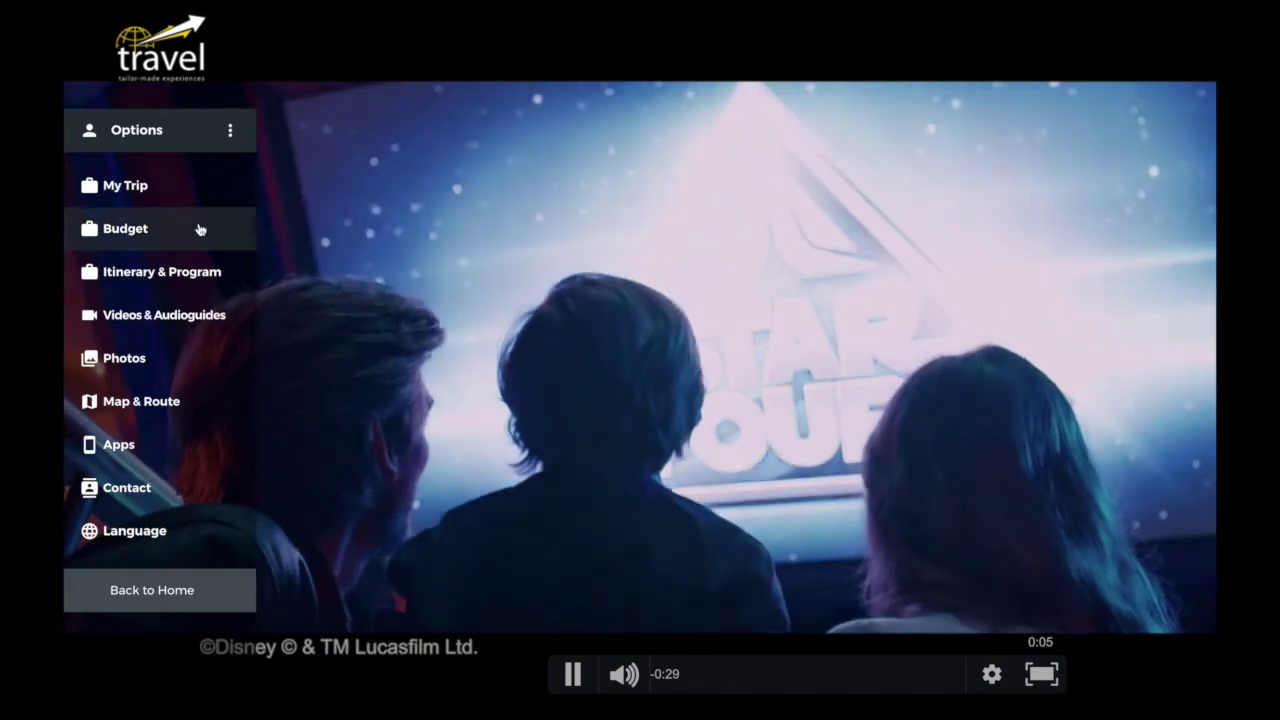
# Open the trip's budget and include the "Explore Disneyland Paris - Full Day" service in it.
pyautogui.click(166, 232)
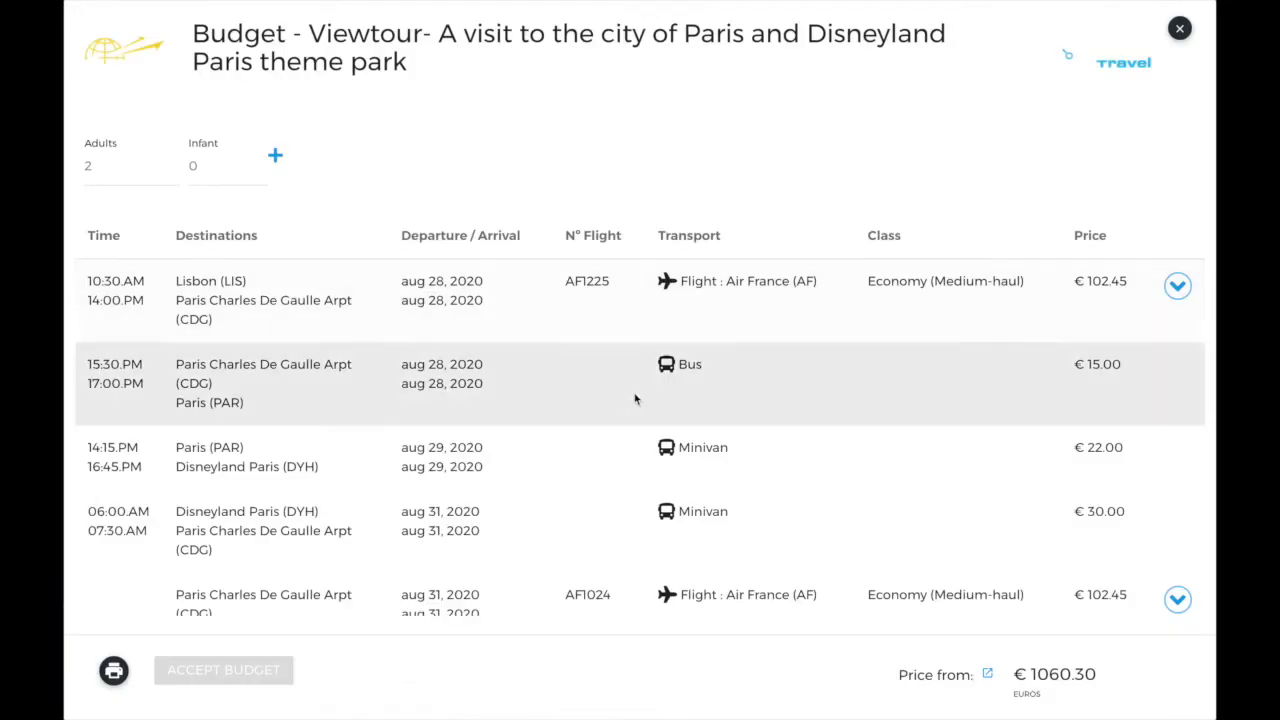
pyautogui.scroll(-5, 511, 340)
pyautogui.scroll(-3, 511, 346)
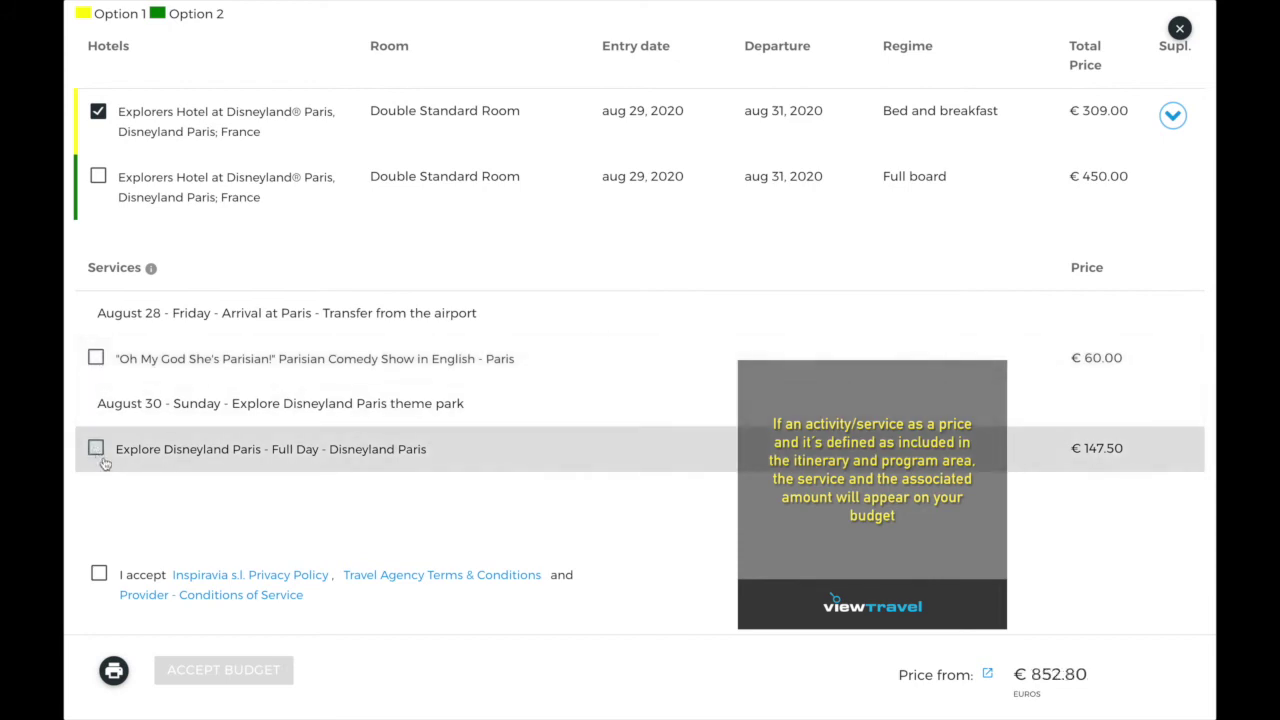
pyautogui.click(100, 452)
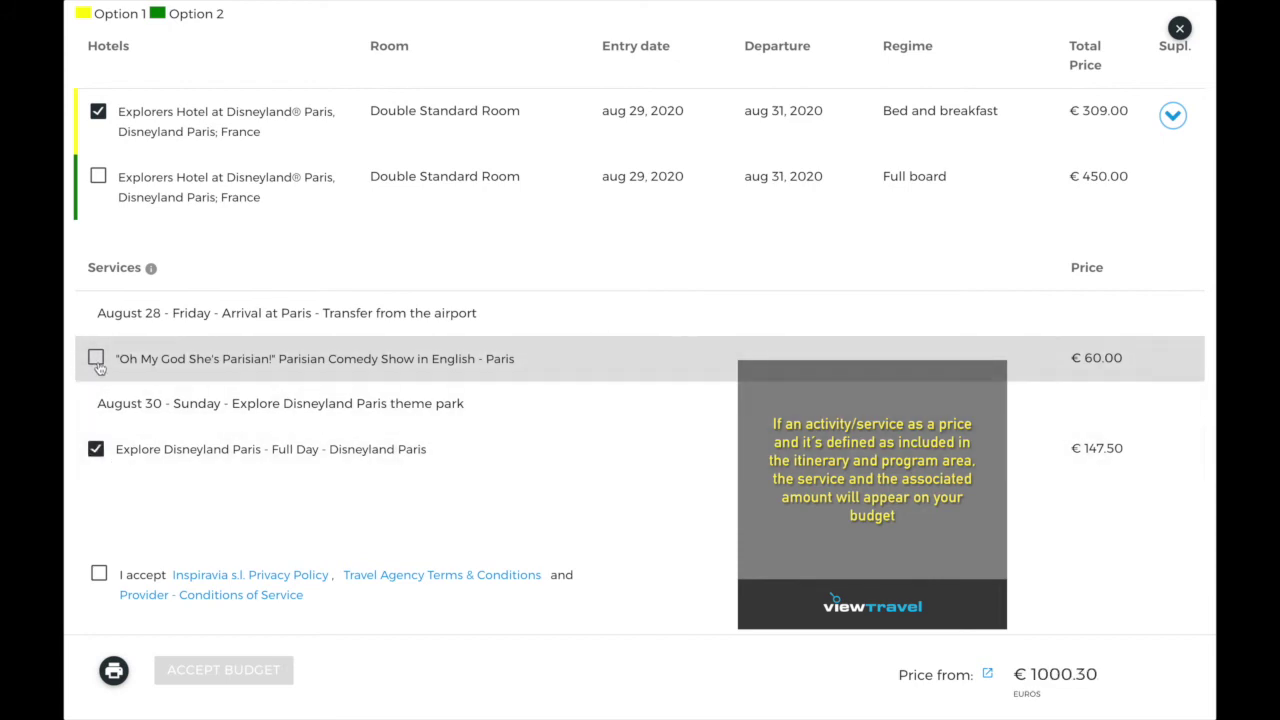